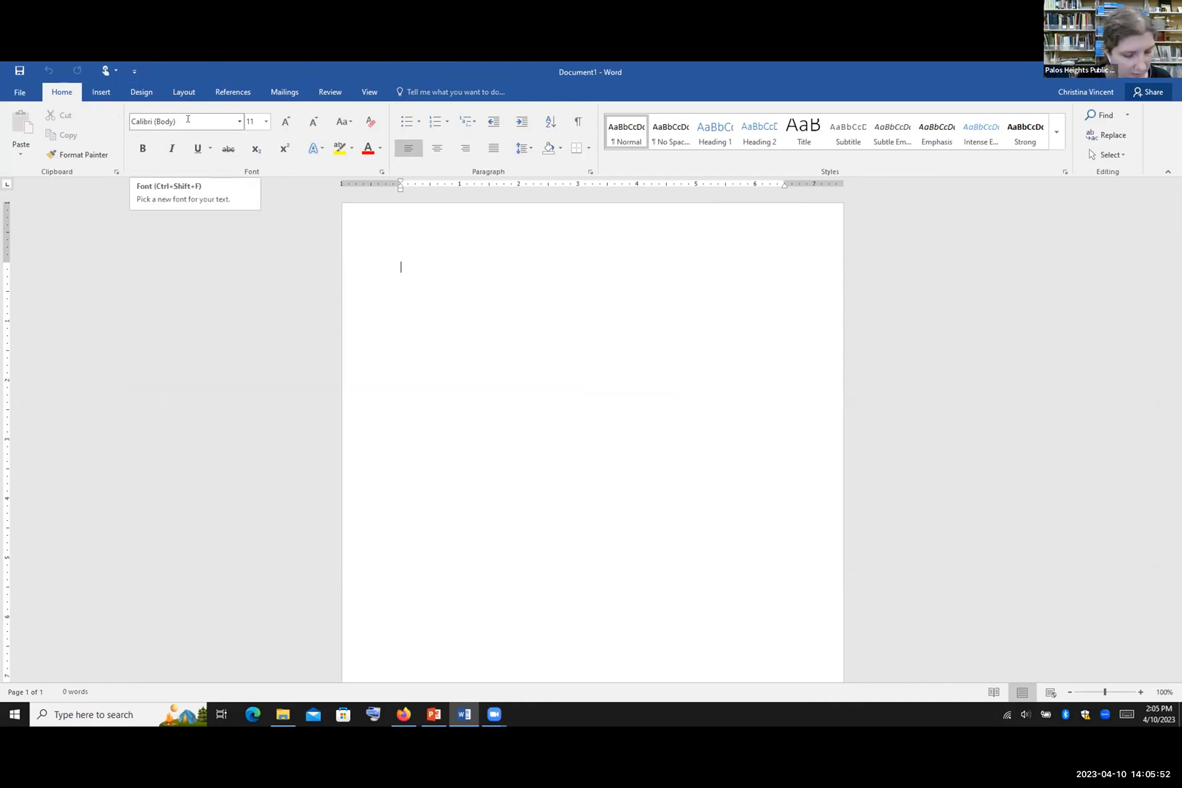
Step: Type 'Hello My name is...' into the blank document and select the whole line
{"action": "type", "text": "Hel"}
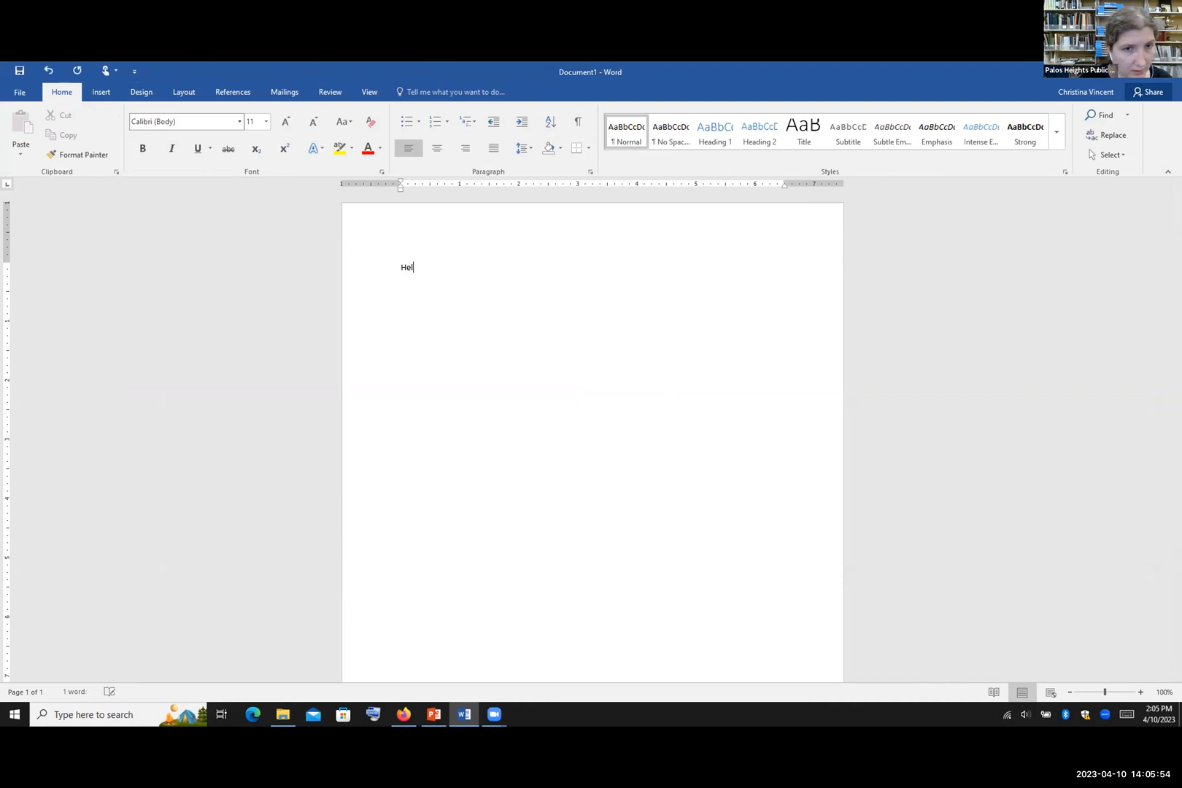
{"action": "type", "text": "lo My name is.."}
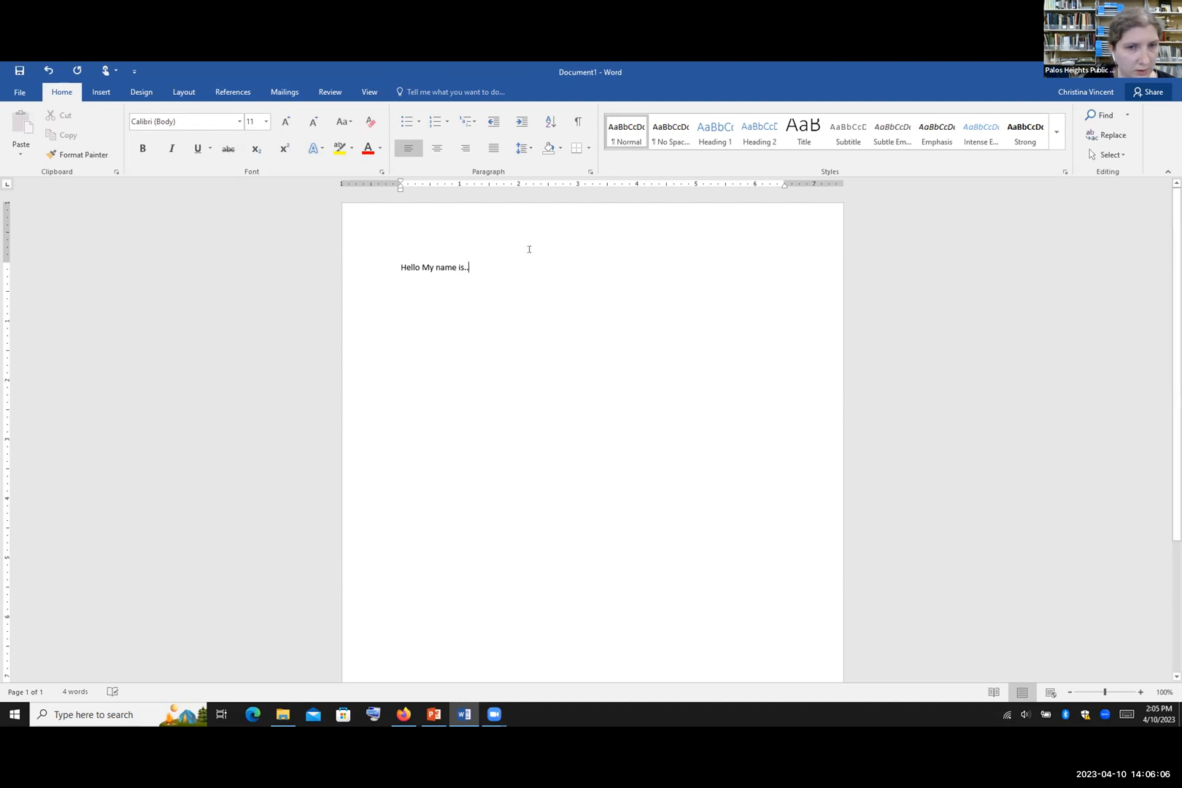
{"action": "type", "text": "."}
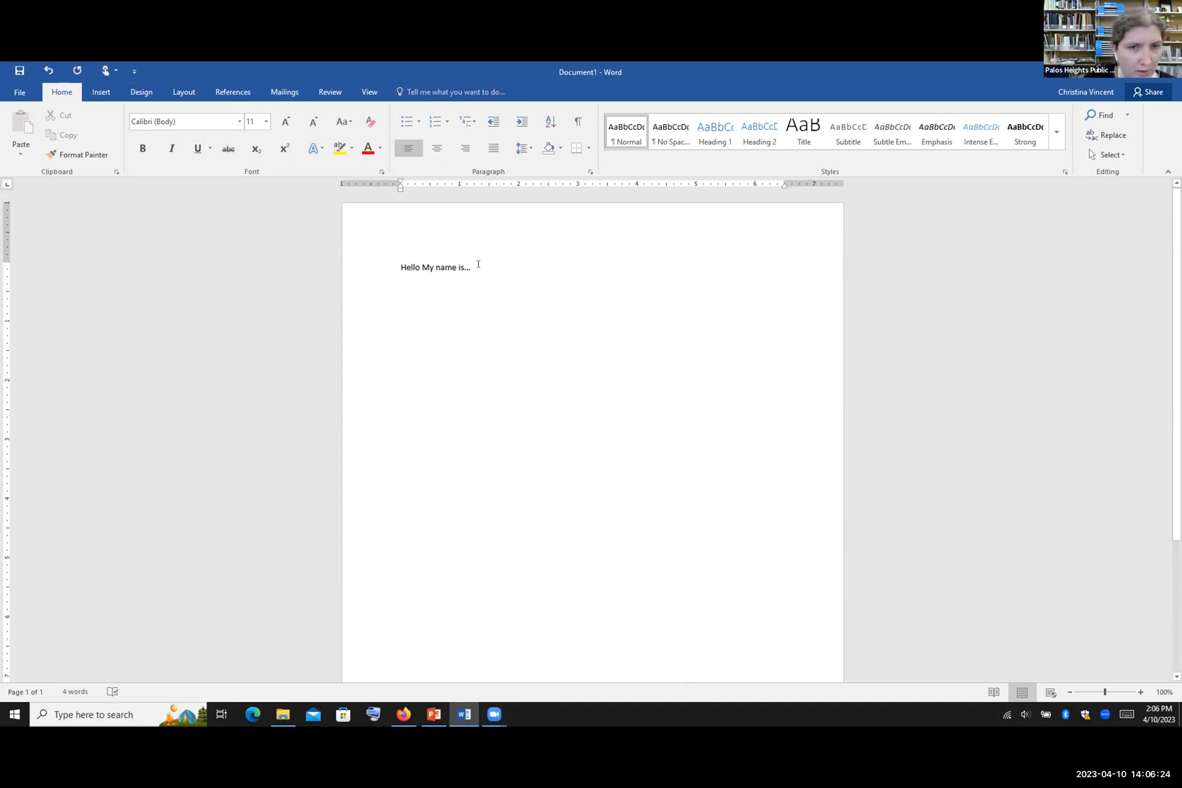
{"action": "left_click_drag", "start_coordinate": [472, 265], "coordinate": [399, 267]}
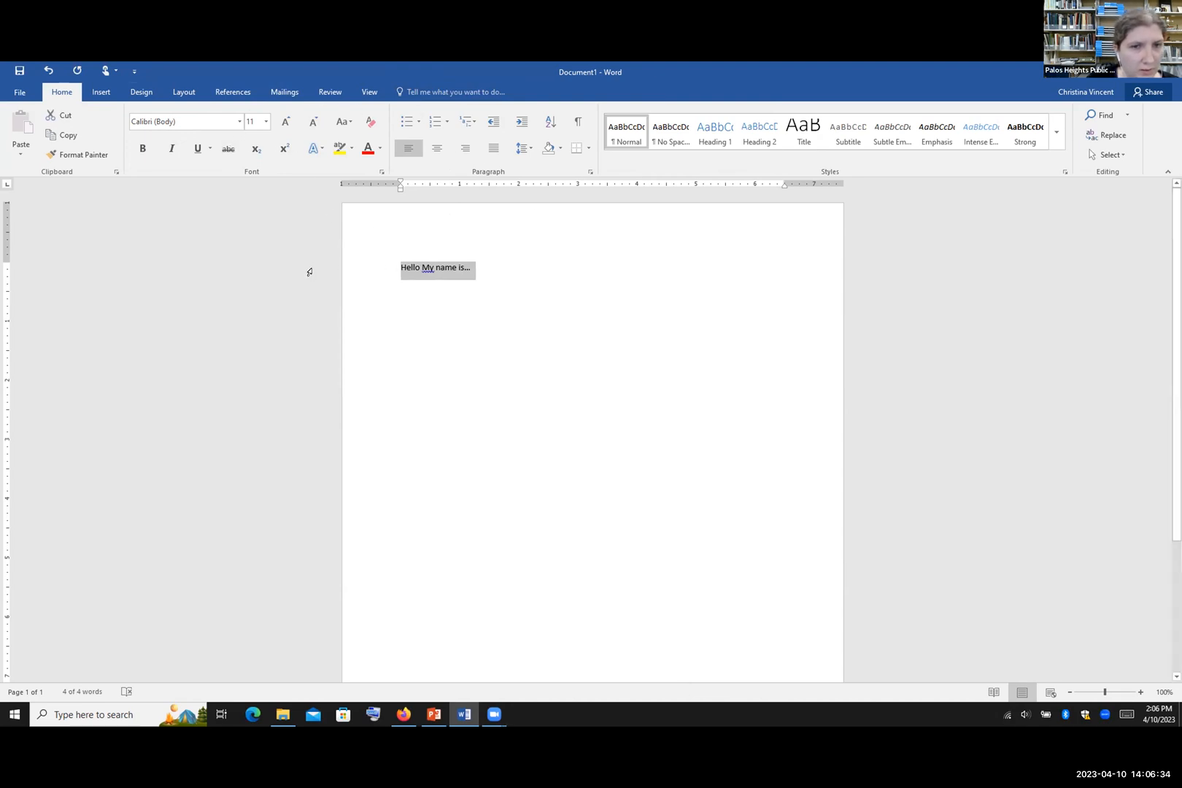
Step: Try the Times New Roman font on the selected line
{"action": "left_click", "coordinate": [239, 122]}
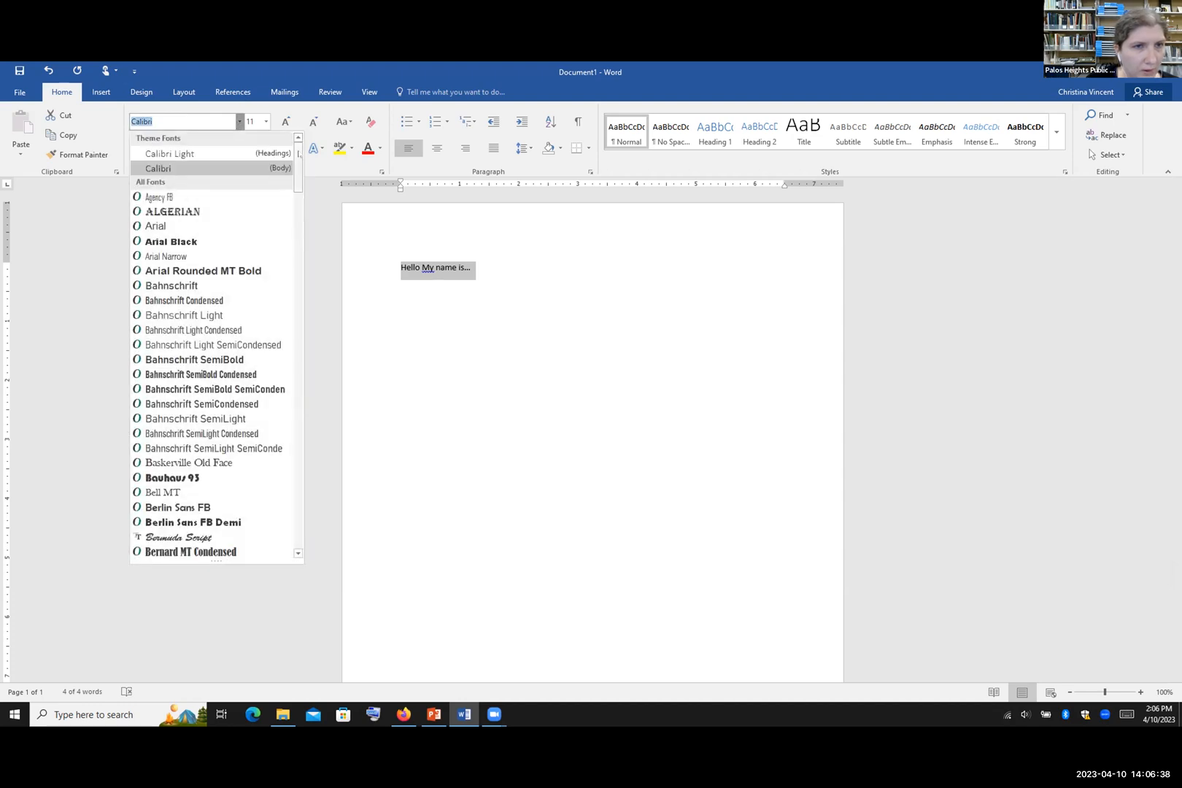
{"action": "left_click_drag", "start_coordinate": [296, 153], "coordinate": [325, 151]}
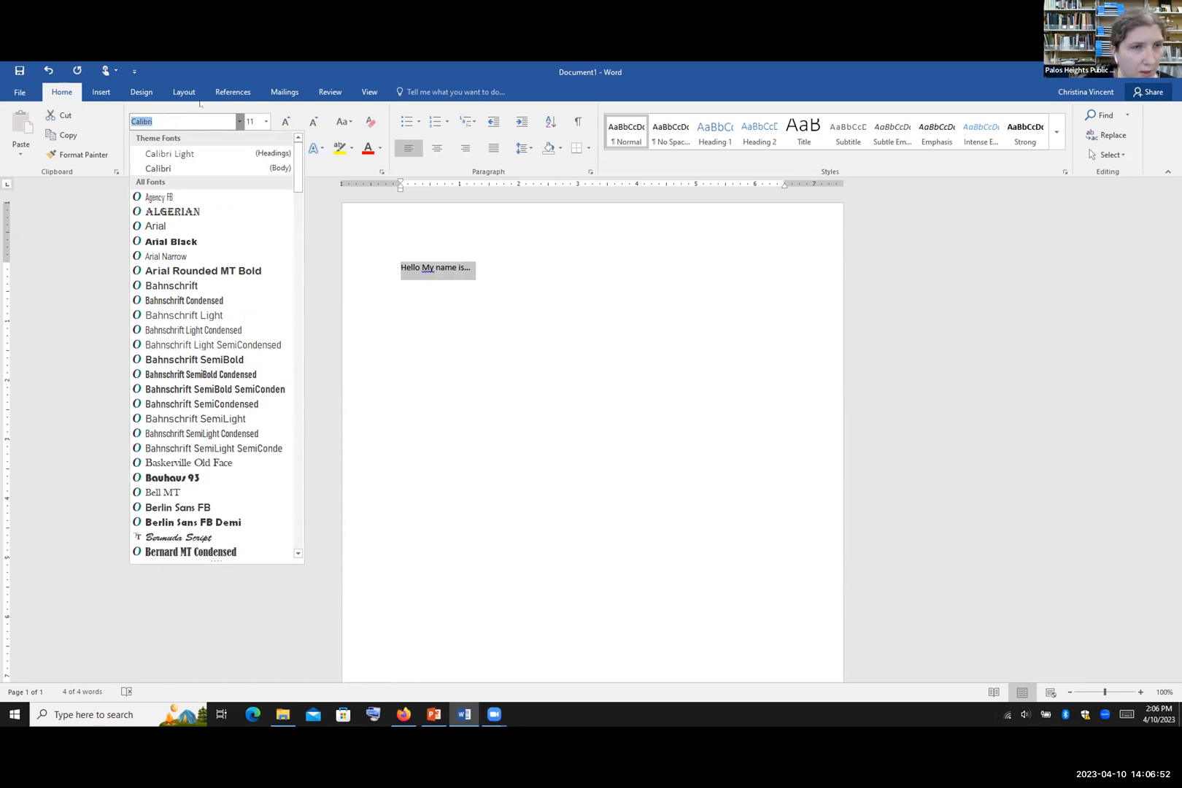
{"action": "key", "text": "BackSpace"}
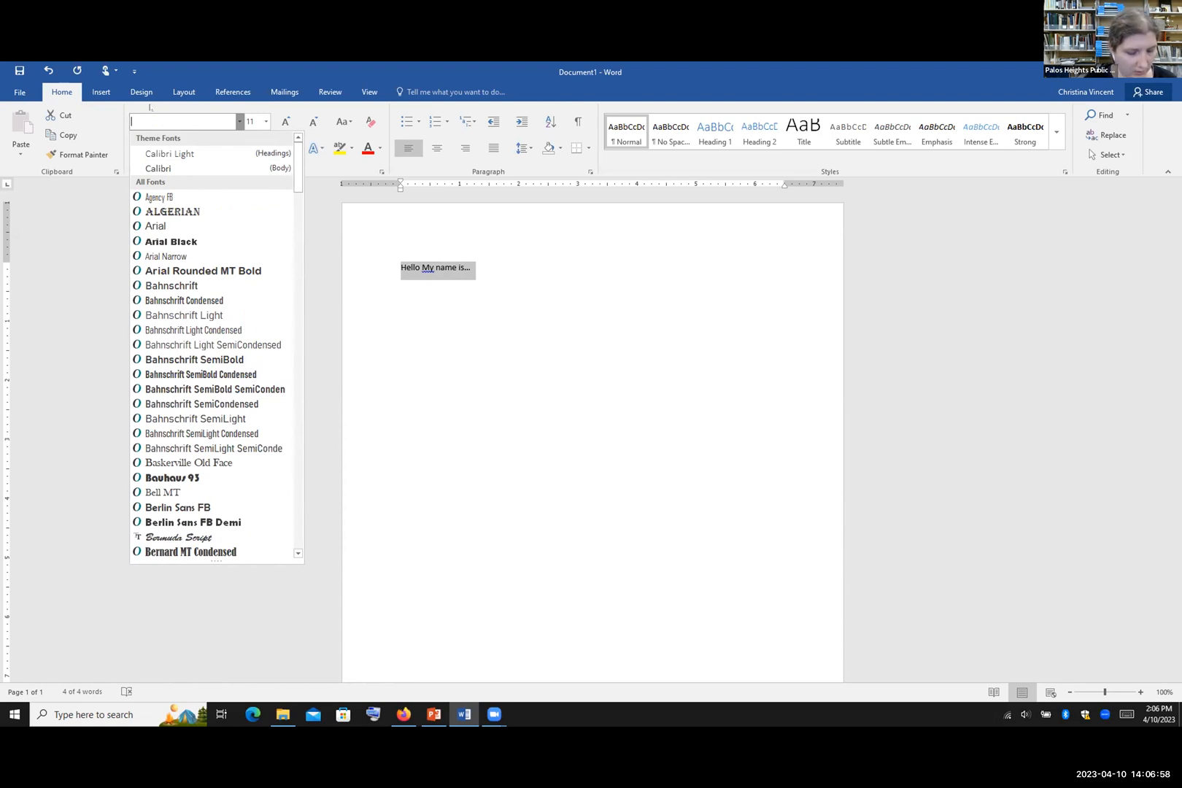
{"action": "type", "text": "Times New Roman"}
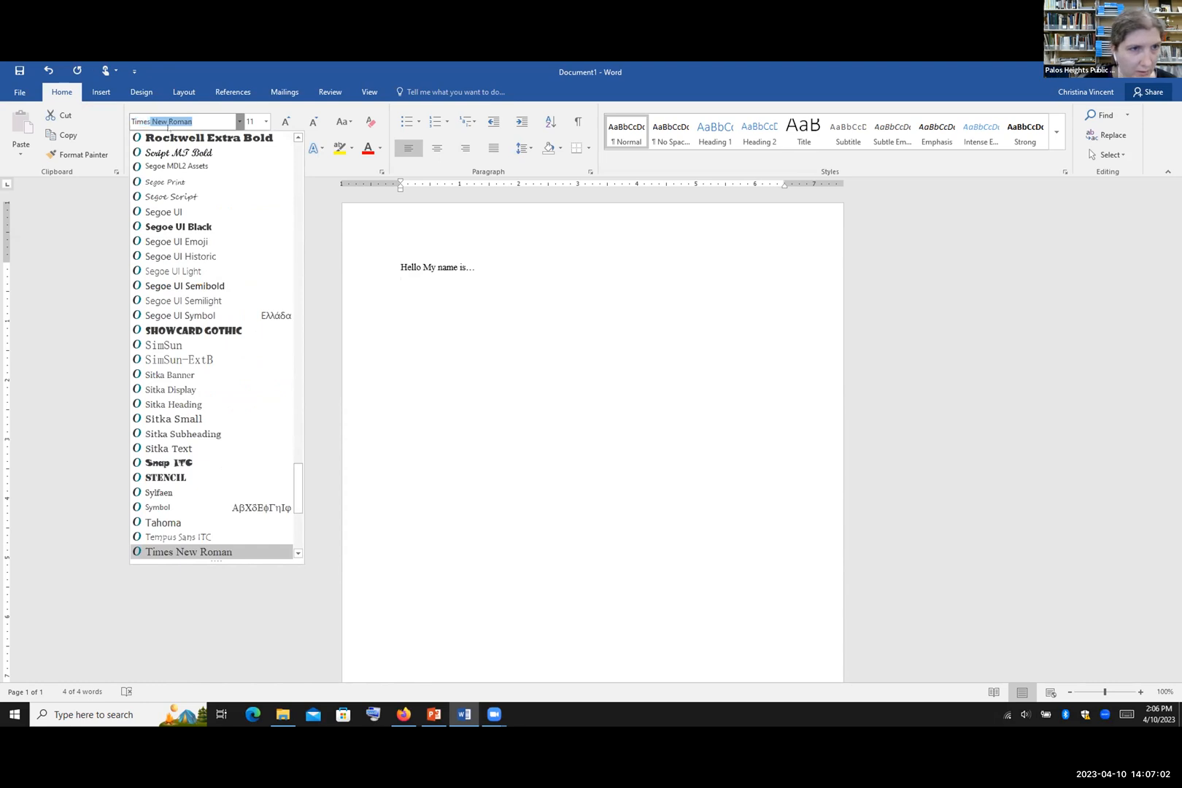
{"action": "left_click", "coordinate": [214, 121]}
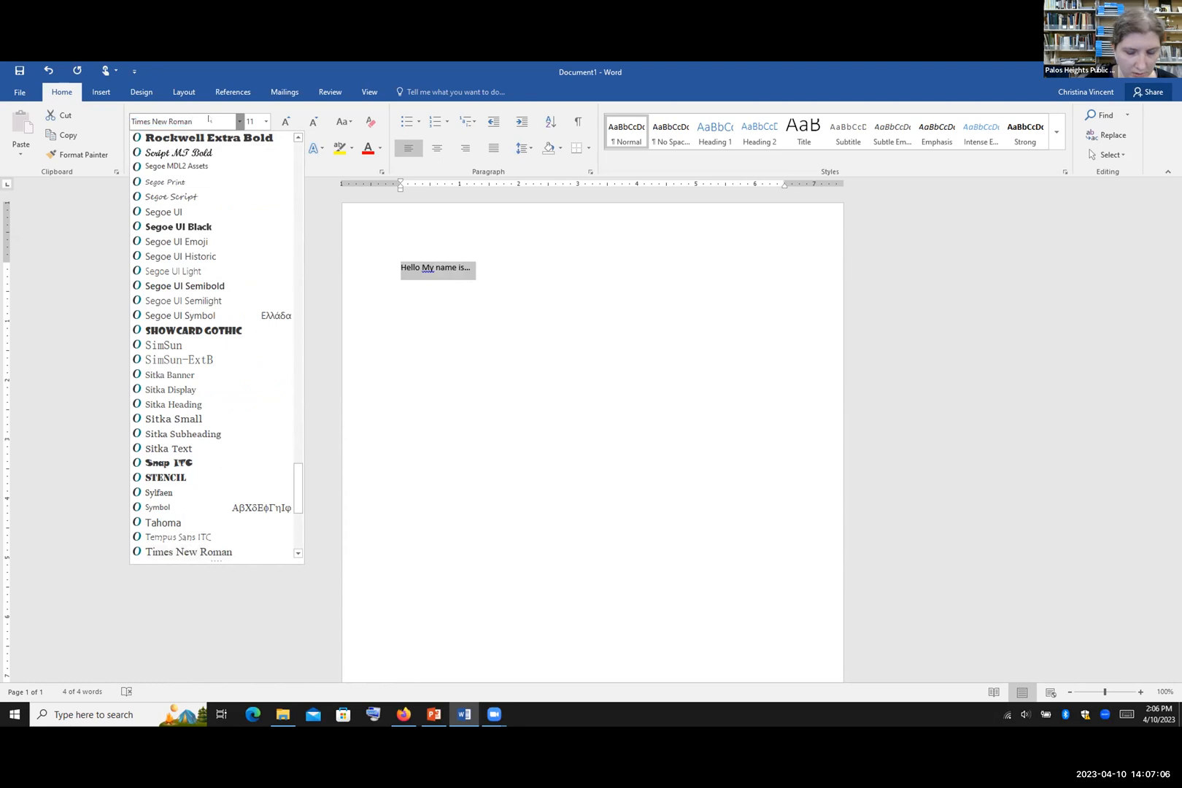
{"action": "key", "text": "Return"}
{"action": "left_click", "coordinate": [506, 266]}
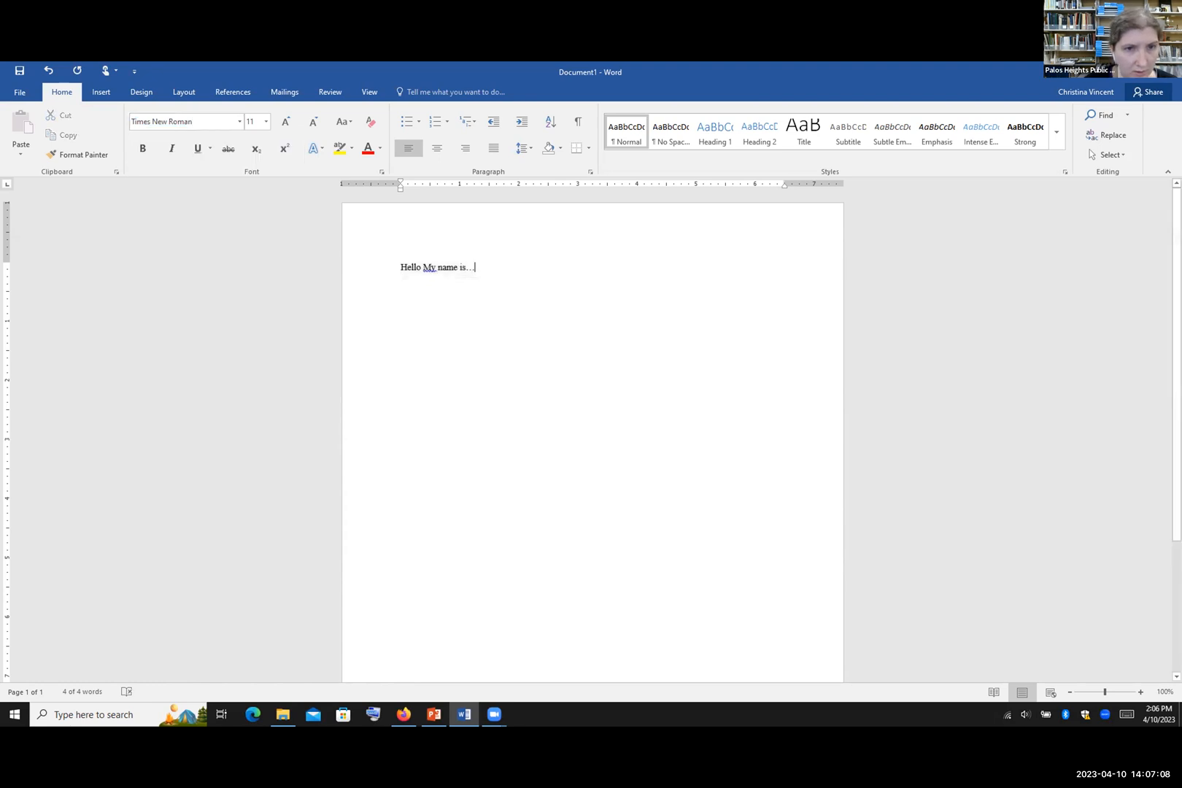
Step: Reselect the line and switch its font to Wingdings
{"action": "left_click_drag", "start_coordinate": [477, 267], "coordinate": [393, 265]}
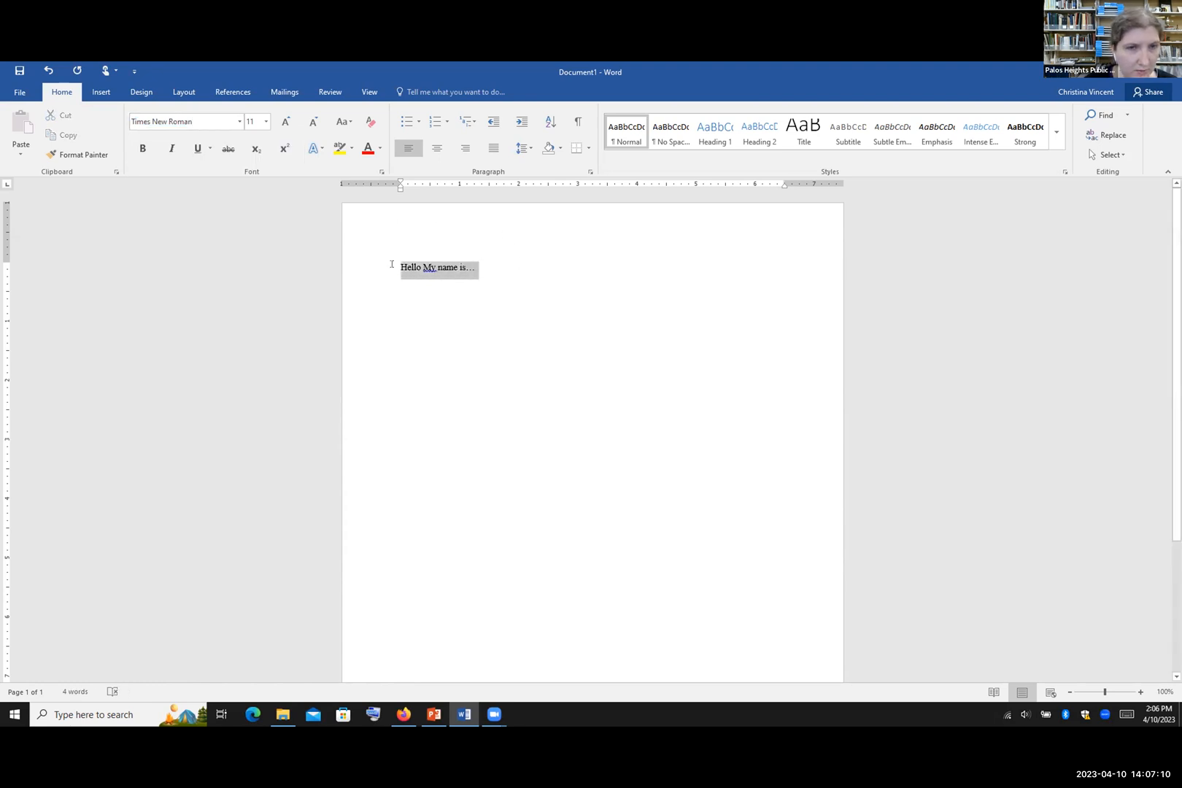
{"action": "left_click", "coordinate": [238, 122]}
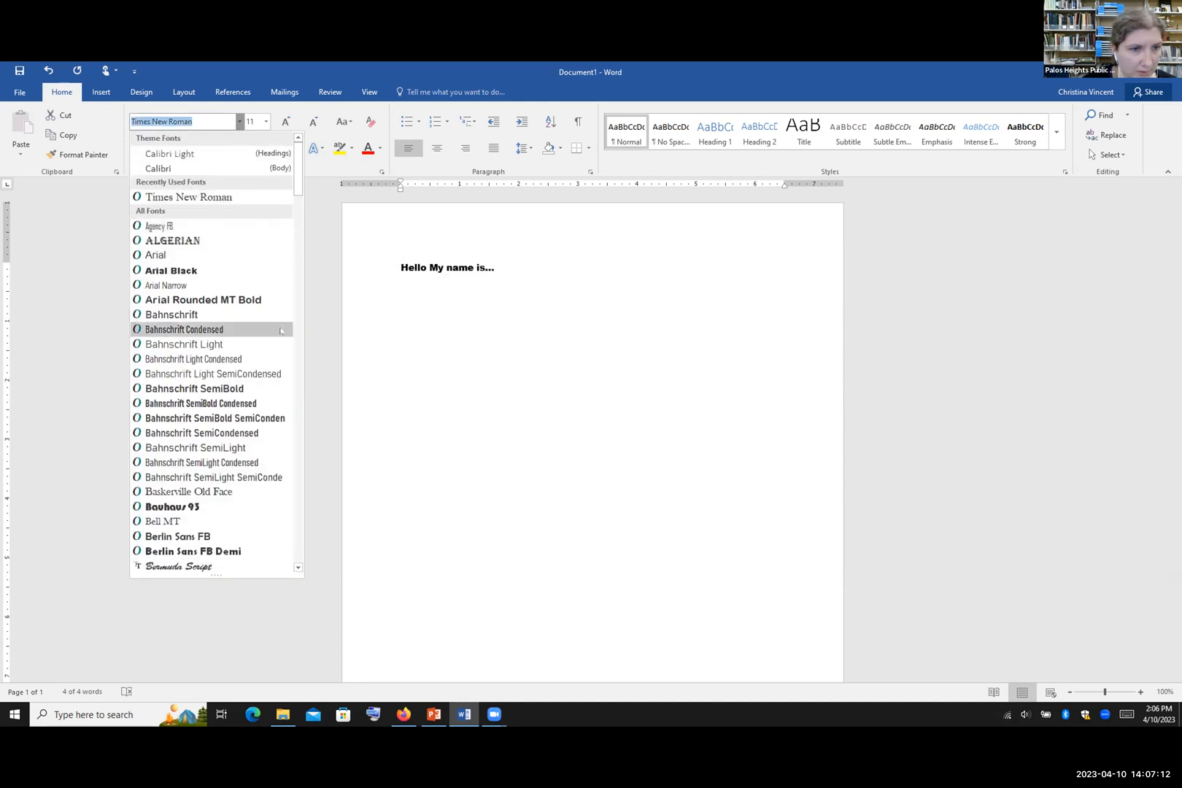
{"action": "mouse_move", "coordinate": [296, 186]}
{"action": "left_mouse_down"}
{"action": "mouse_move", "coordinate": [297, 197]}
{"action": "mouse_move", "coordinate": [296, 167]}
{"action": "left_mouse_up"}
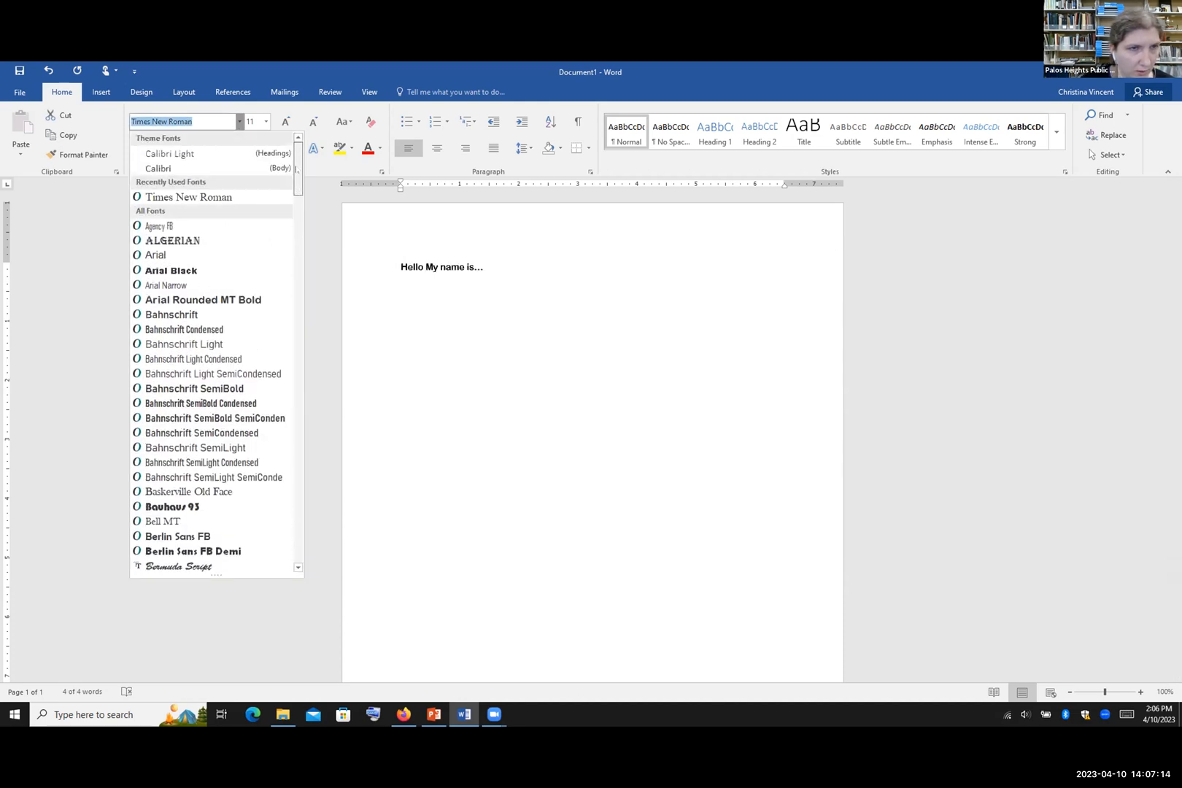
{"action": "type", "text": "Wingdings"}
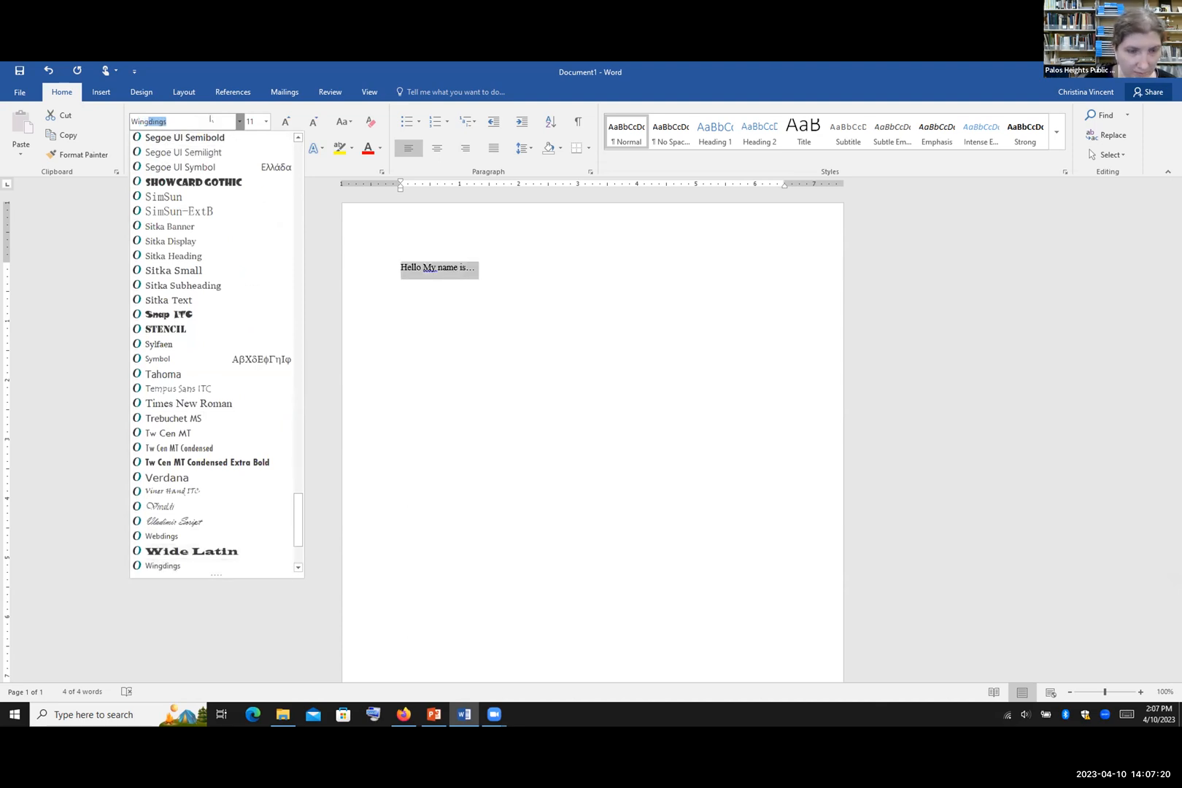
{"action": "key", "text": "Return"}
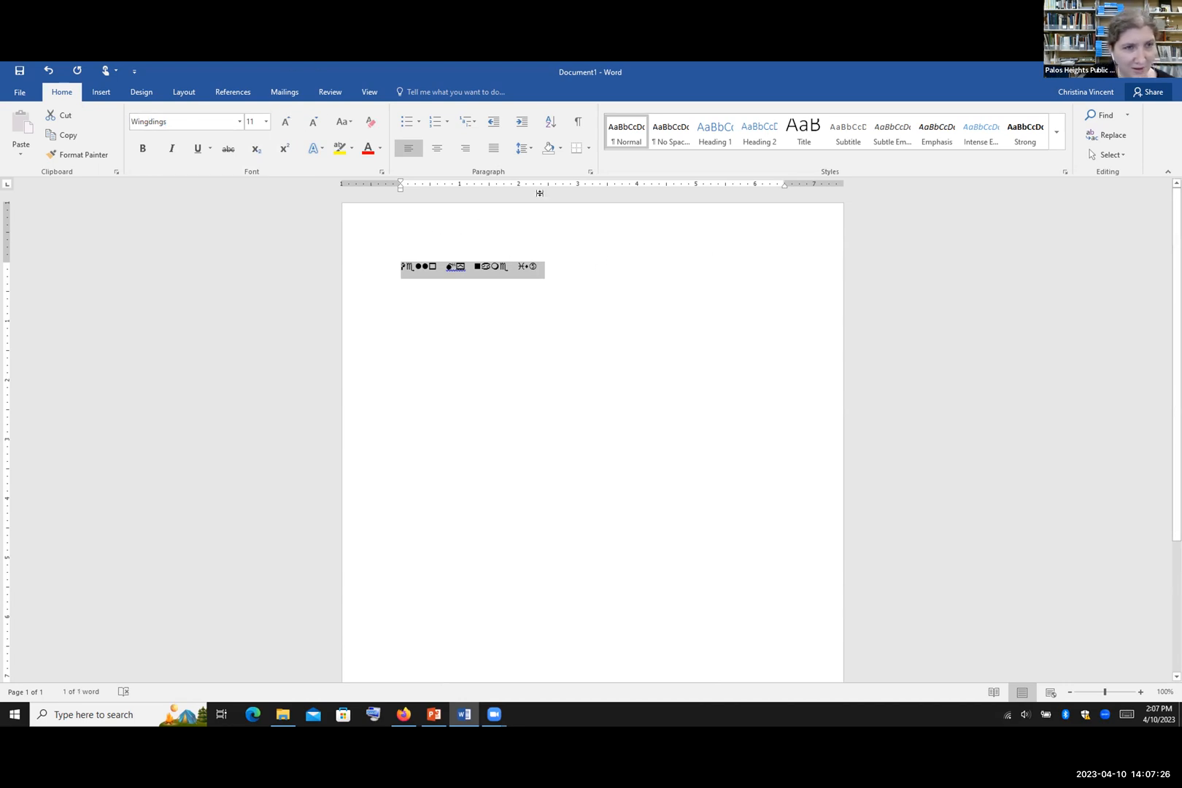
Step: Choose Broadway from the font list for the line
{"action": "left_click", "coordinate": [239, 121]}
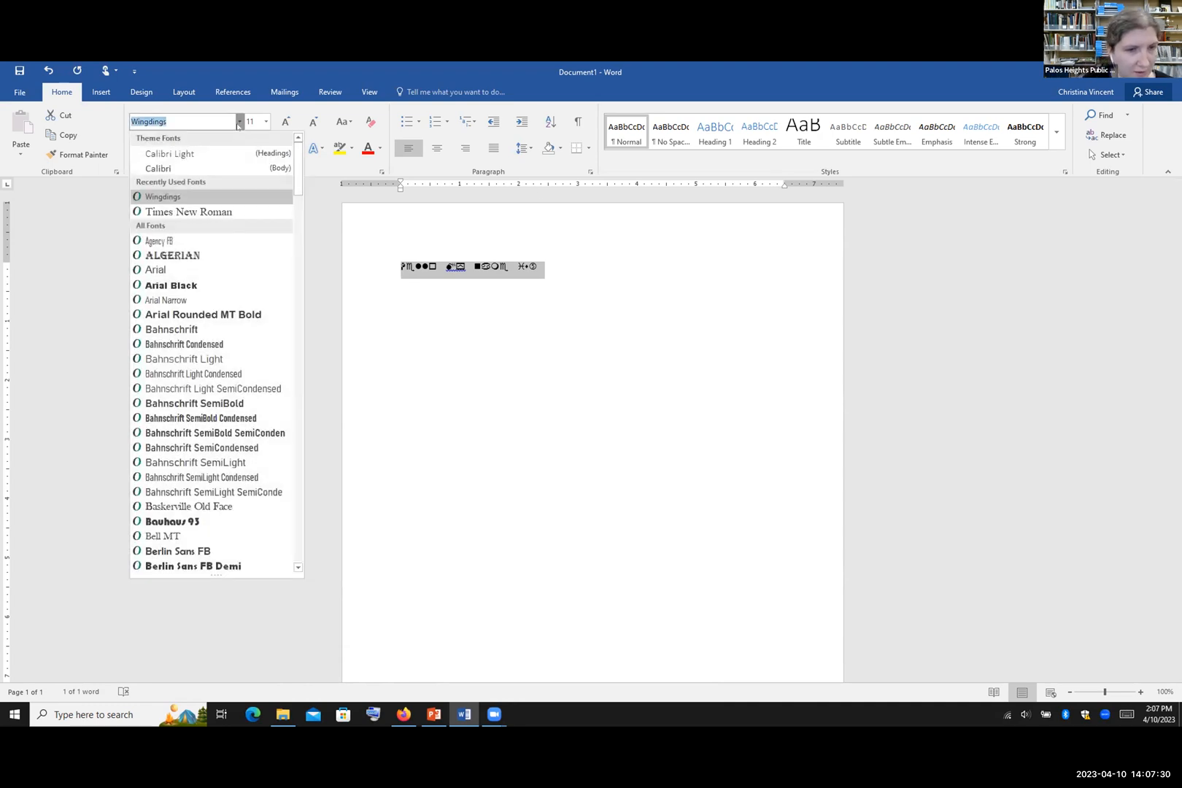
{"action": "scroll", "coordinate": [255, 270], "scroll_direction": "down", "scroll_amount": 5}
{"action": "scroll", "coordinate": [257, 273], "scroll_direction": "down", "scroll_amount": 1}
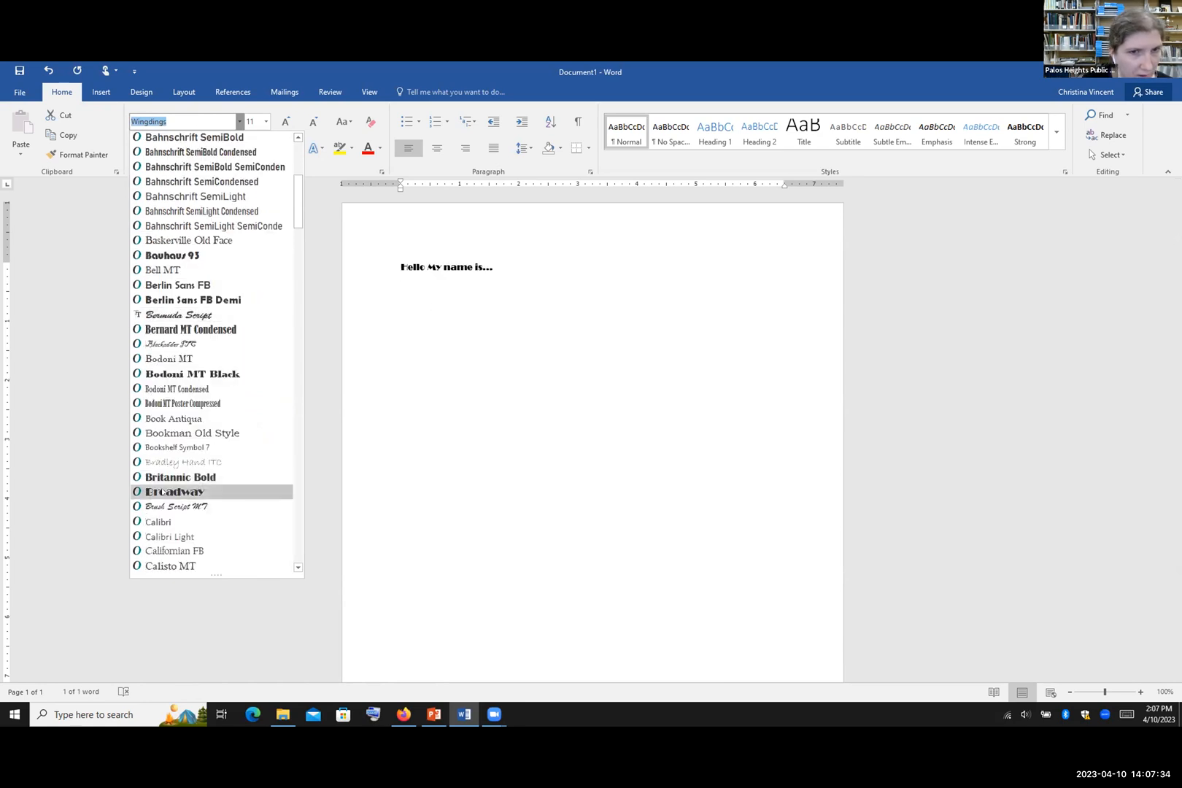
{"action": "left_click", "coordinate": [169, 491]}
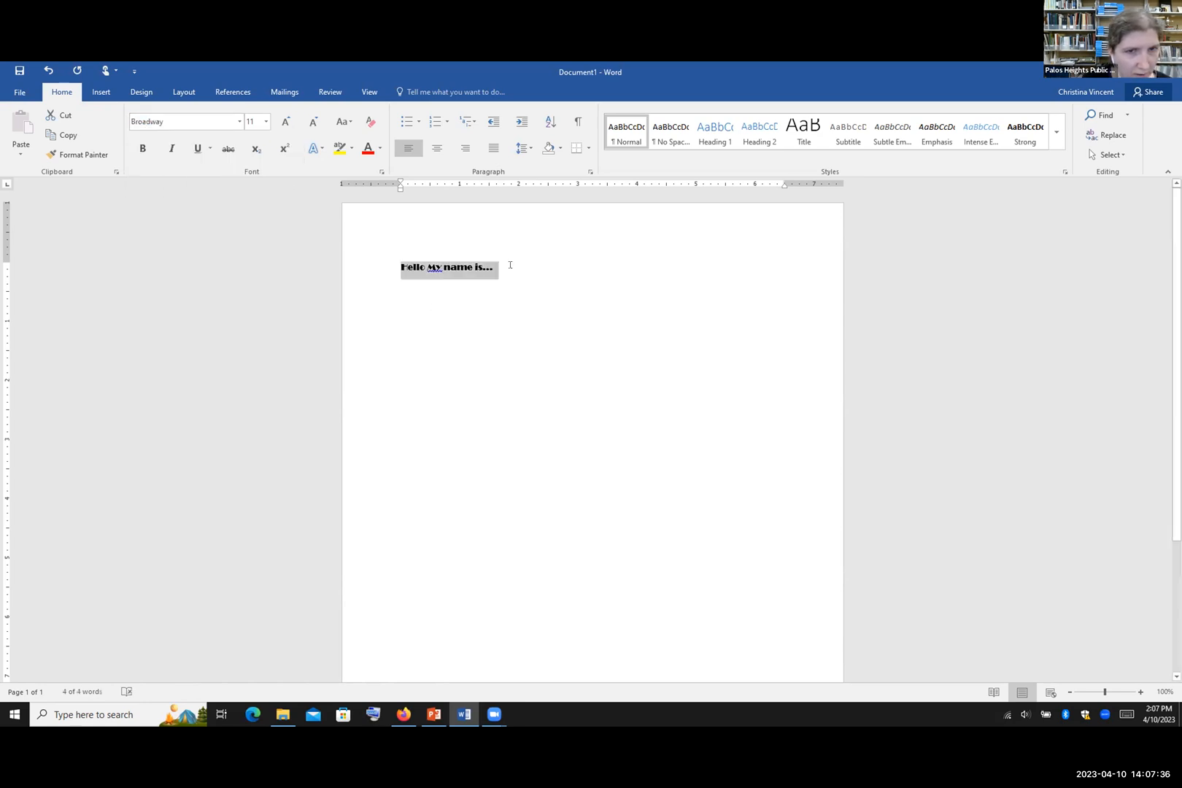
{"action": "left_click", "coordinate": [265, 121]}
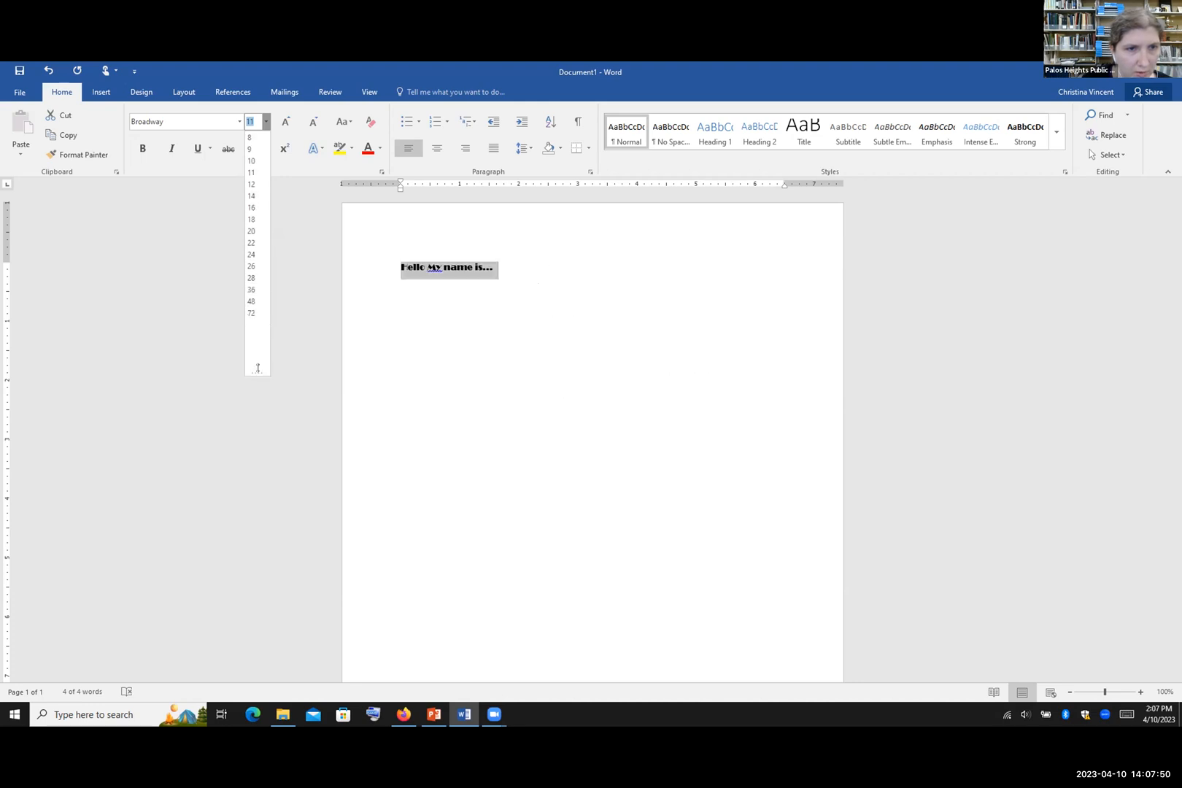
Step: Set the Broadway line to 26 pt, then shrink and grow it until it reads 28 pt
{"action": "left_click", "coordinate": [250, 265]}
{"action": "left_click", "coordinate": [694, 264]}
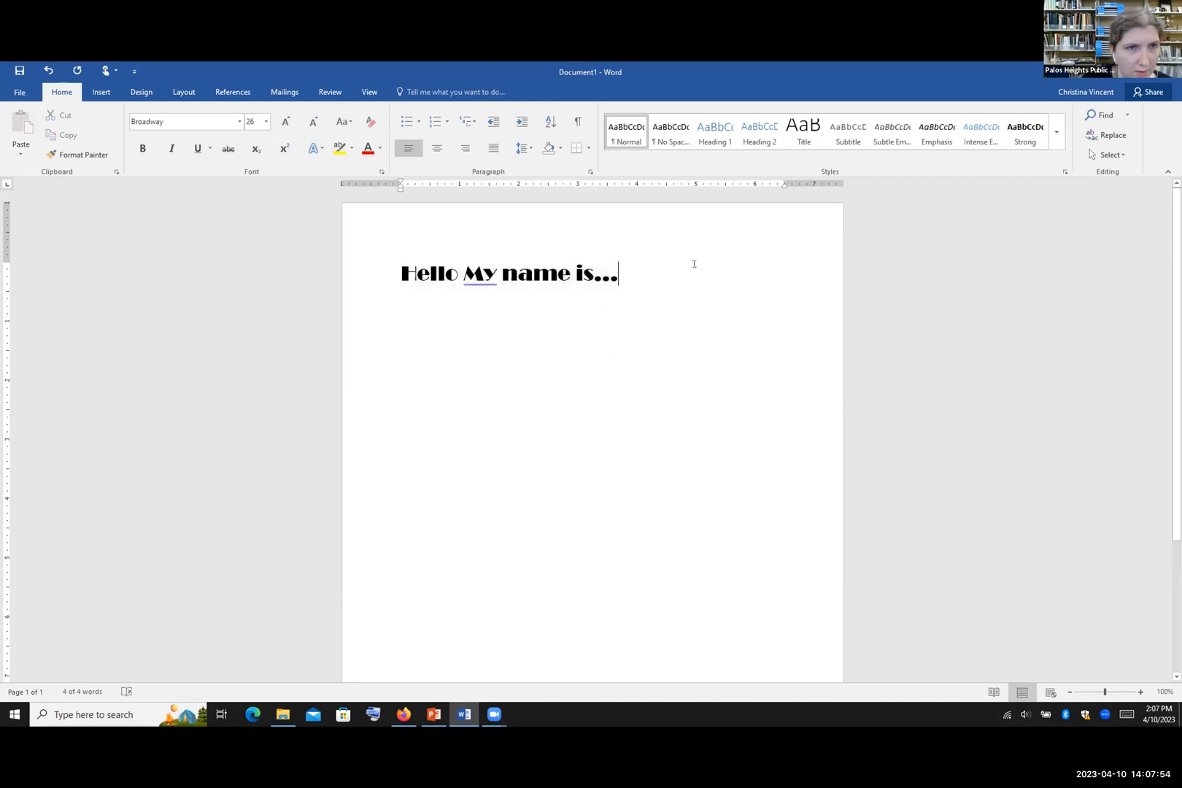
{"action": "left_click_drag", "start_coordinate": [628, 273], "coordinate": [394, 274]}
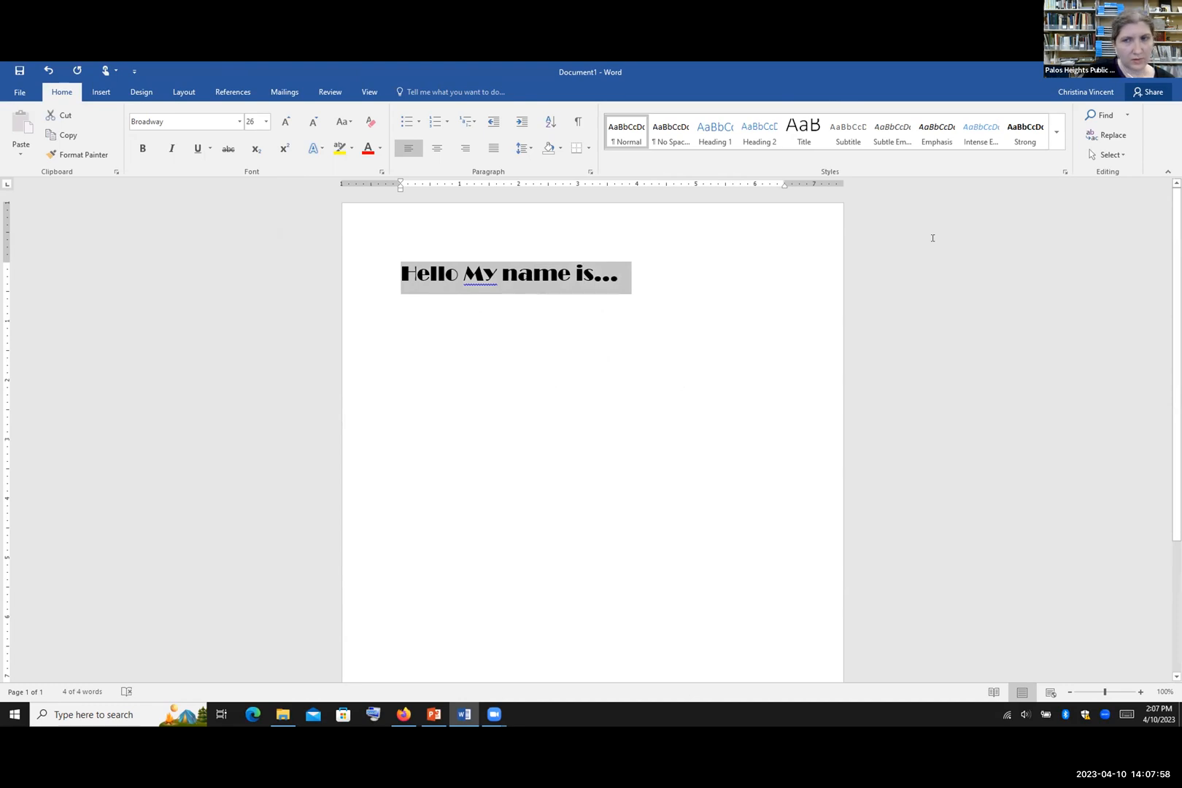
{"action": "left_click", "coordinate": [315, 123]}
{"action": "left_click", "coordinate": [315, 123]}
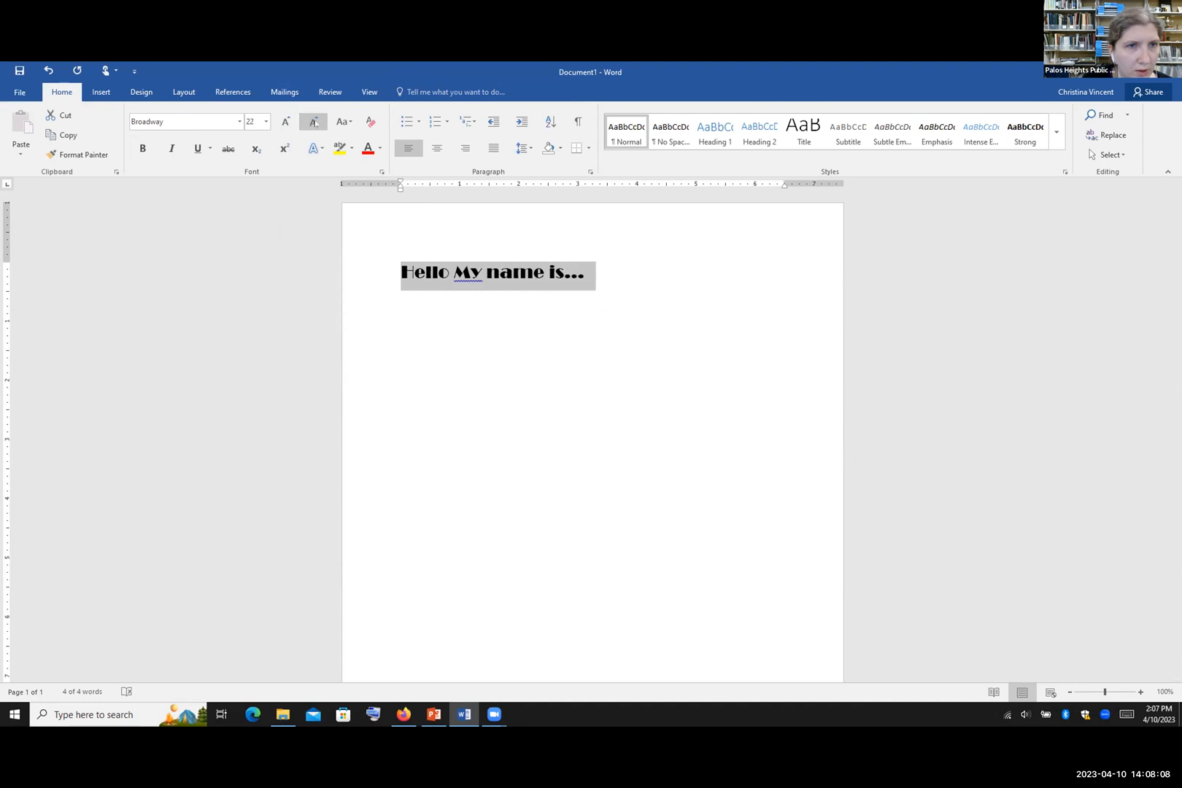
{"action": "left_click", "coordinate": [315, 122]}
{"action": "left_click", "coordinate": [286, 123]}
{"action": "left_click", "coordinate": [288, 124]}
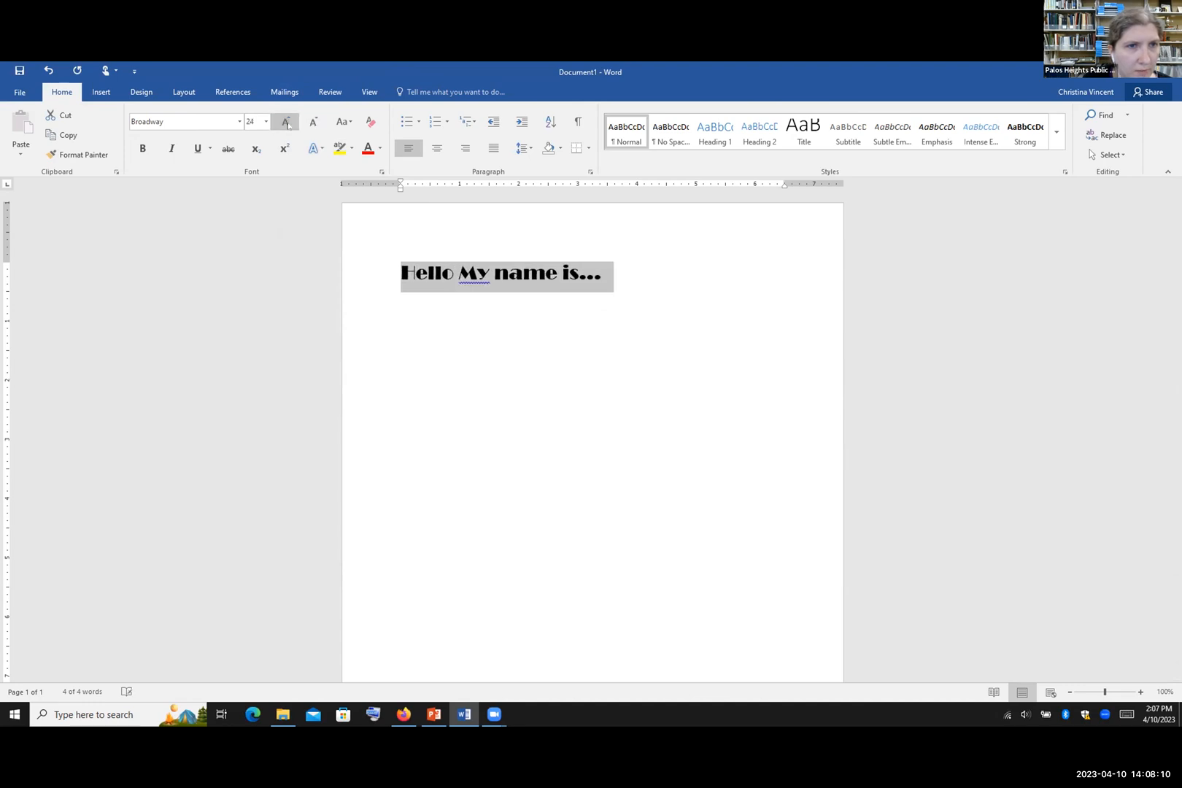
{"action": "left_click", "coordinate": [286, 123]}
{"action": "left_click", "coordinate": [287, 124]}
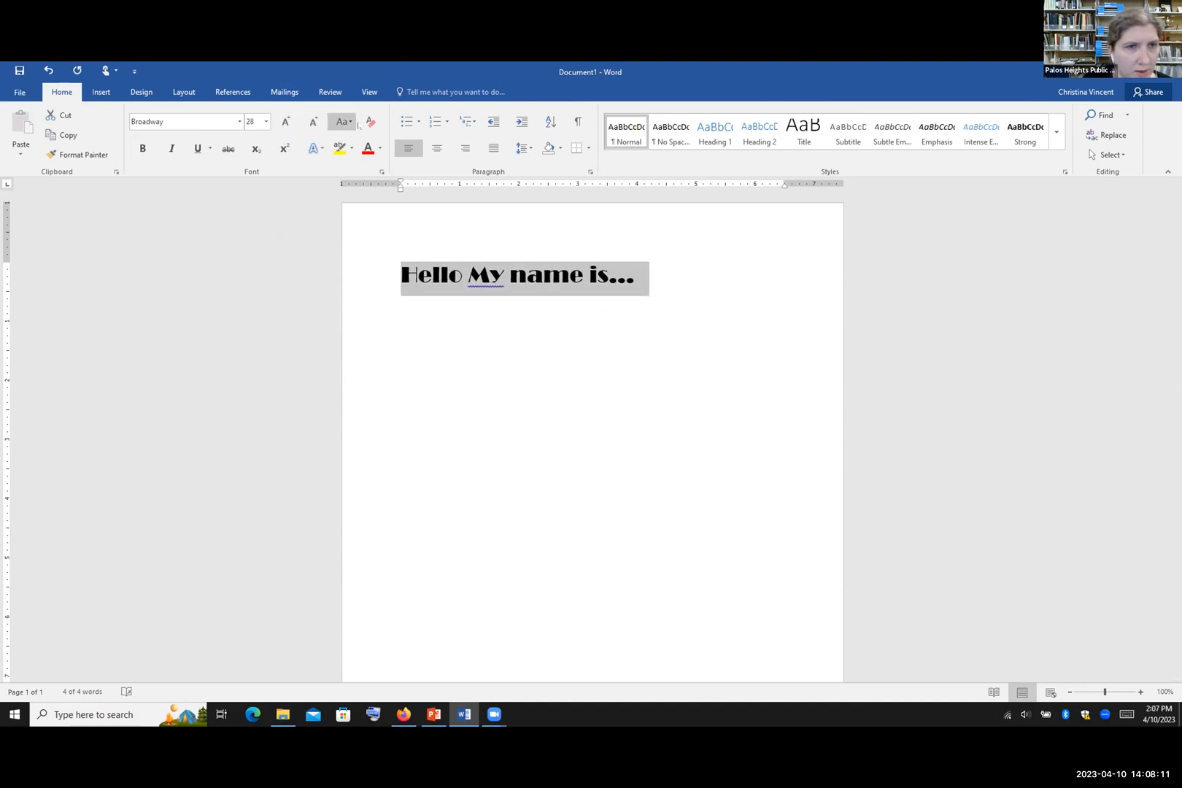
{"action": "left_click", "coordinate": [313, 123]}
{"action": "left_click", "coordinate": [290, 124]}
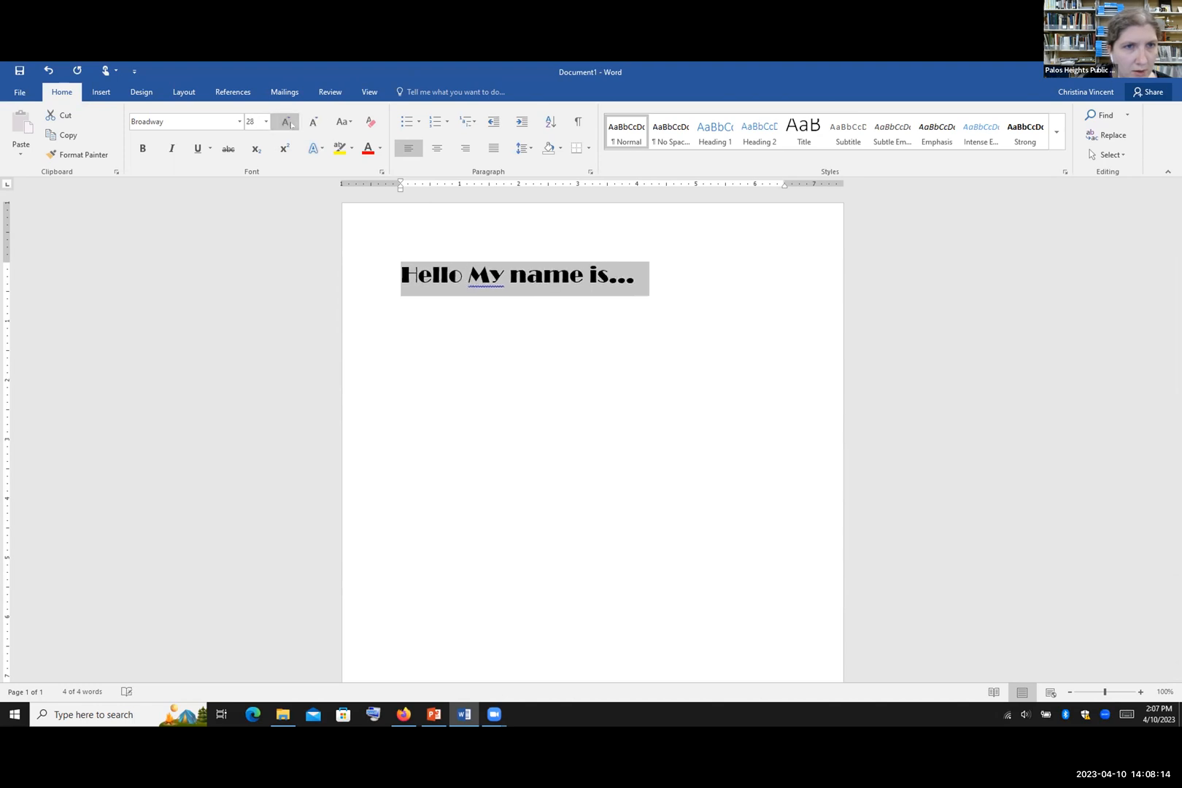
Step: Try lowercase, UPPERCASE and Capitalize Each Word on the heading
{"action": "left_click", "coordinate": [349, 123]}
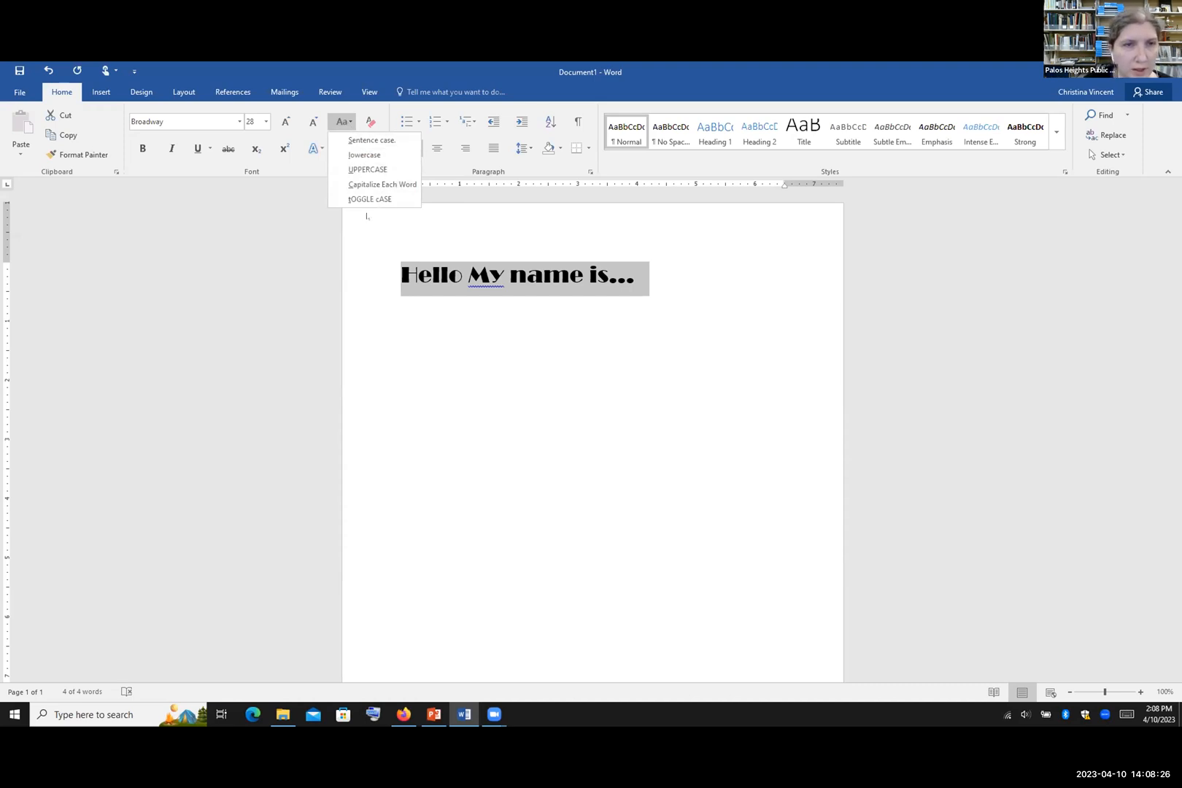
{"action": "left_click", "coordinate": [378, 154]}
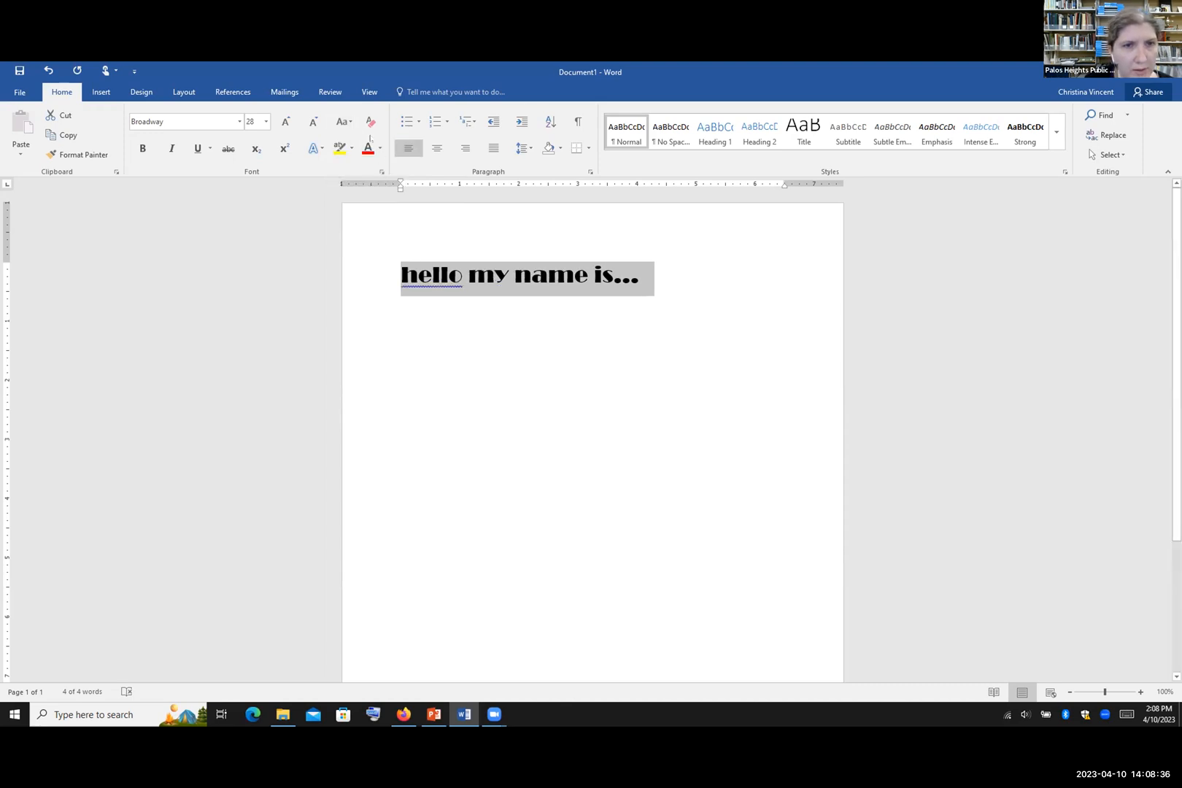
{"action": "left_click", "coordinate": [347, 124]}
{"action": "left_click", "coordinate": [369, 168]}
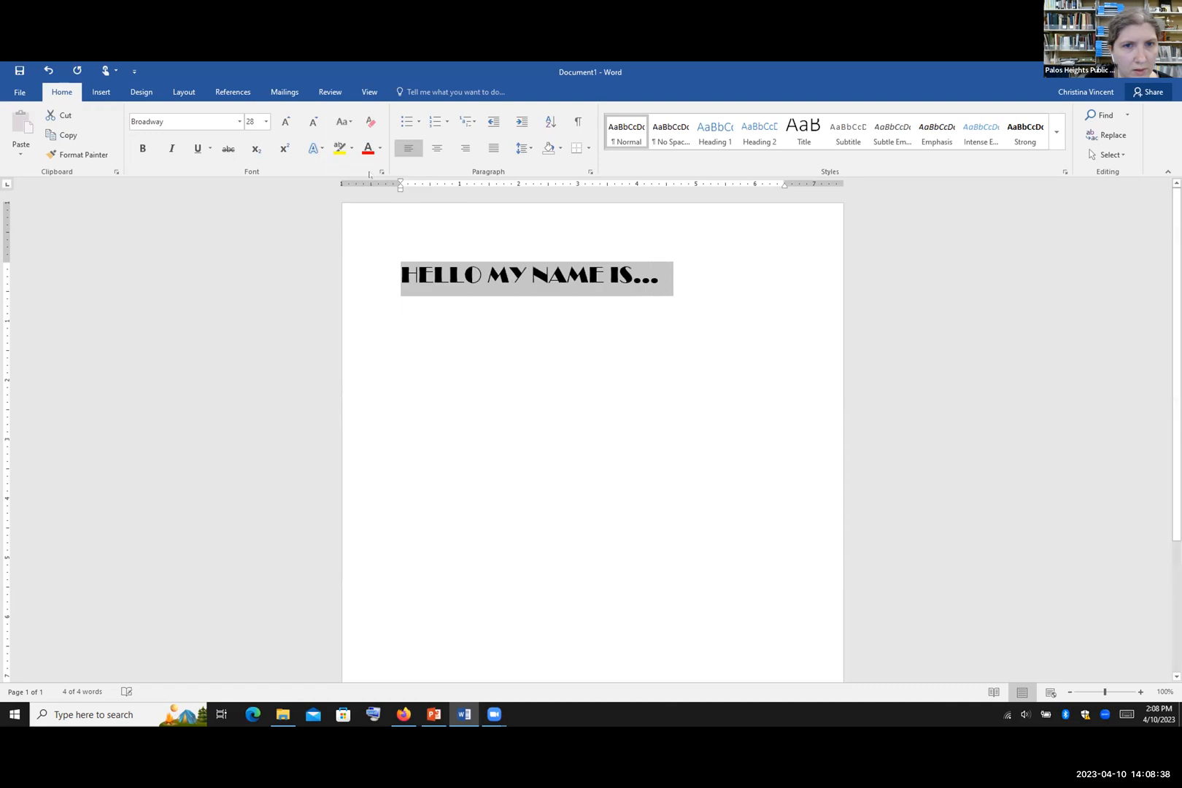
{"action": "left_click", "coordinate": [342, 121]}
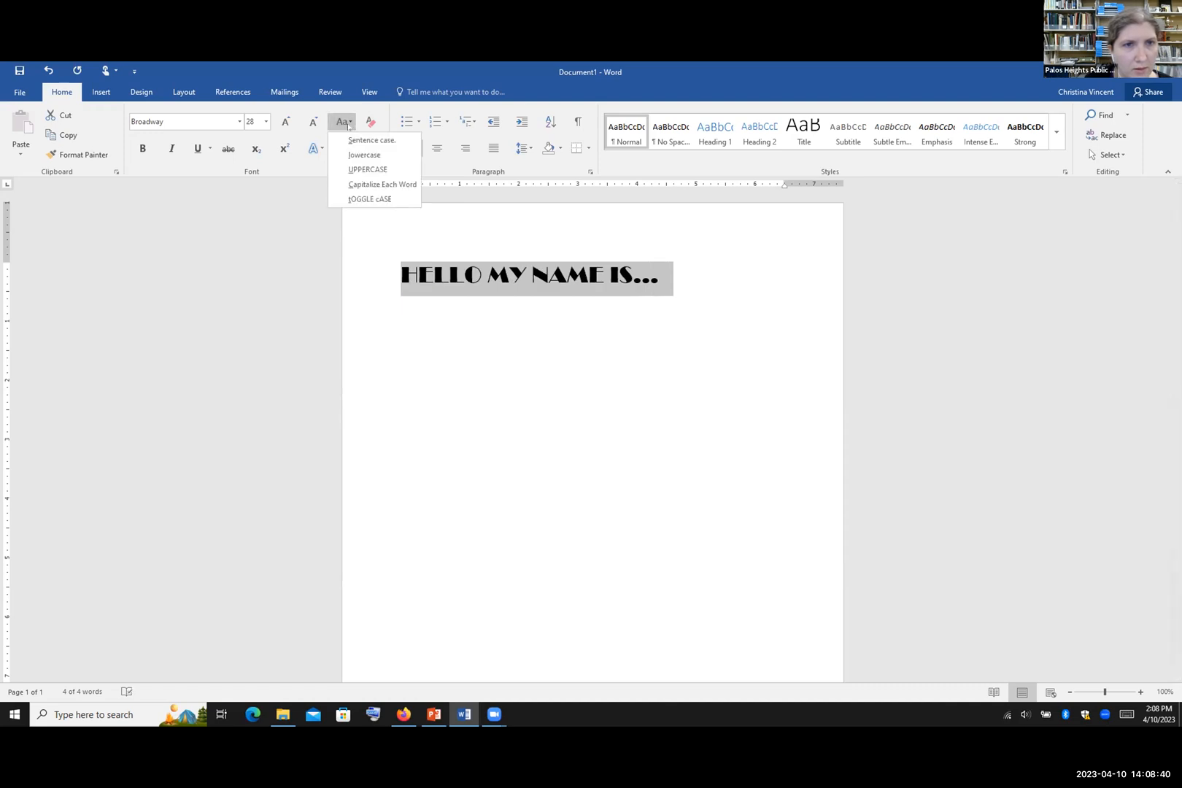
{"action": "left_click", "coordinate": [369, 184]}
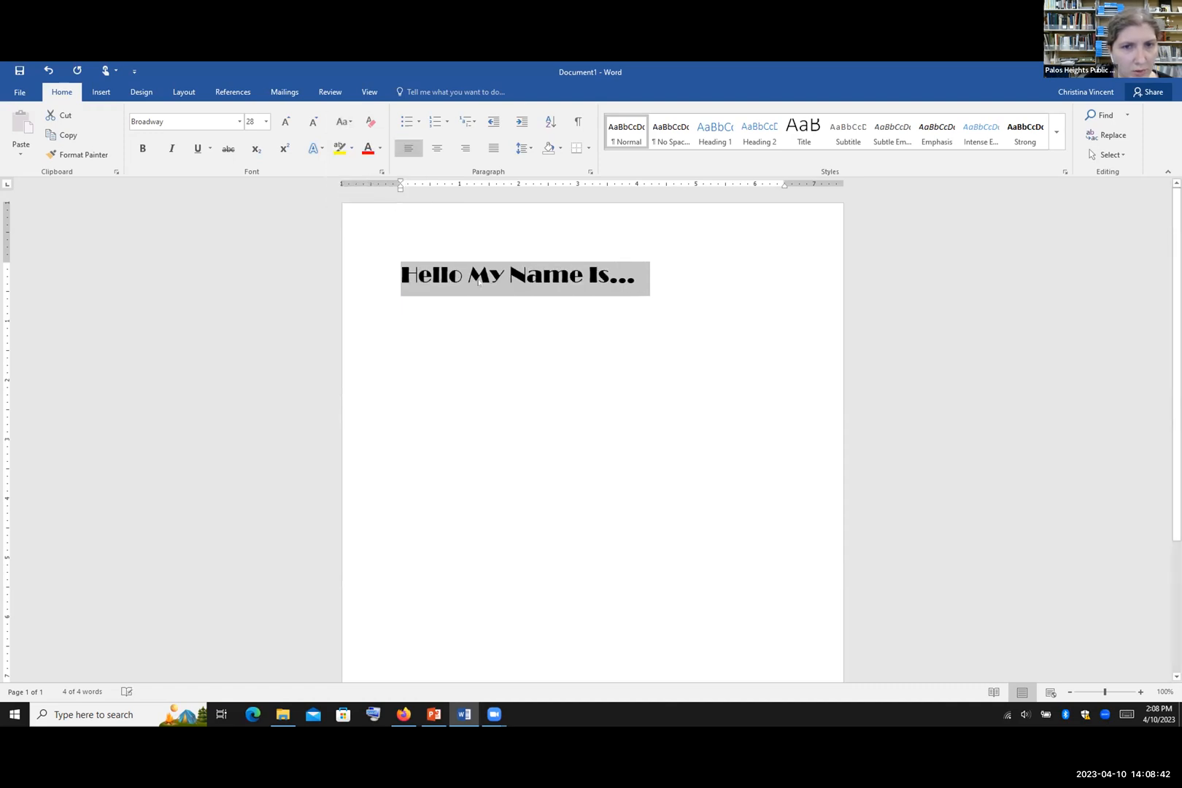
Step: Toggle the heading's case, settle on UPPERCASE, then clear its formatting to Calibri 11
{"action": "left_click", "coordinate": [341, 121]}
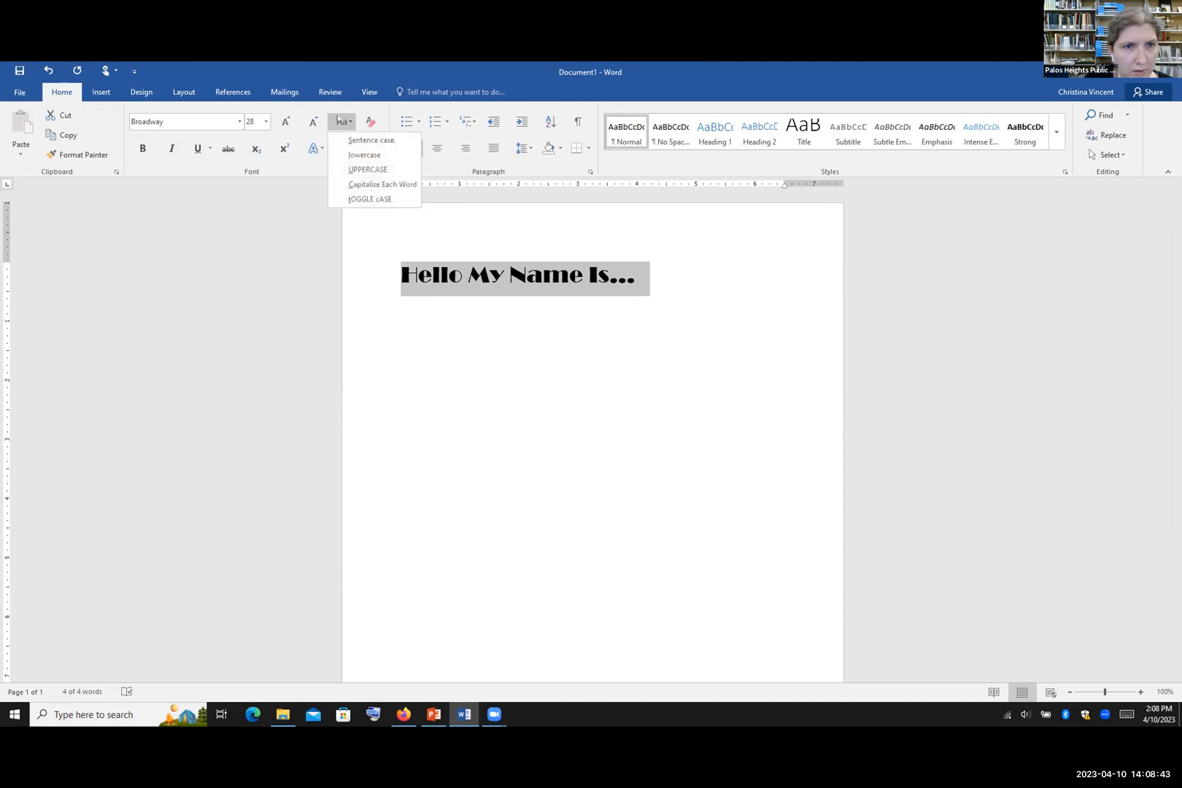
{"action": "left_click", "coordinate": [363, 197]}
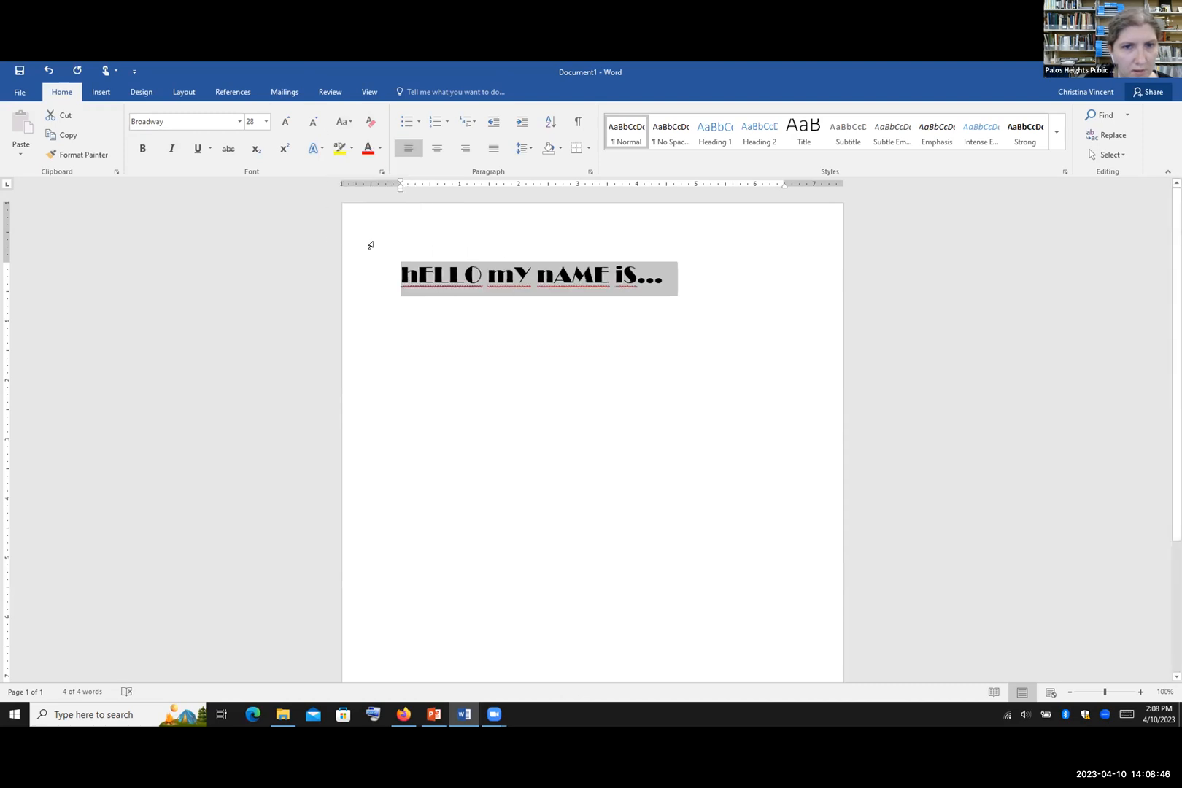
{"action": "left_click", "coordinate": [342, 122]}
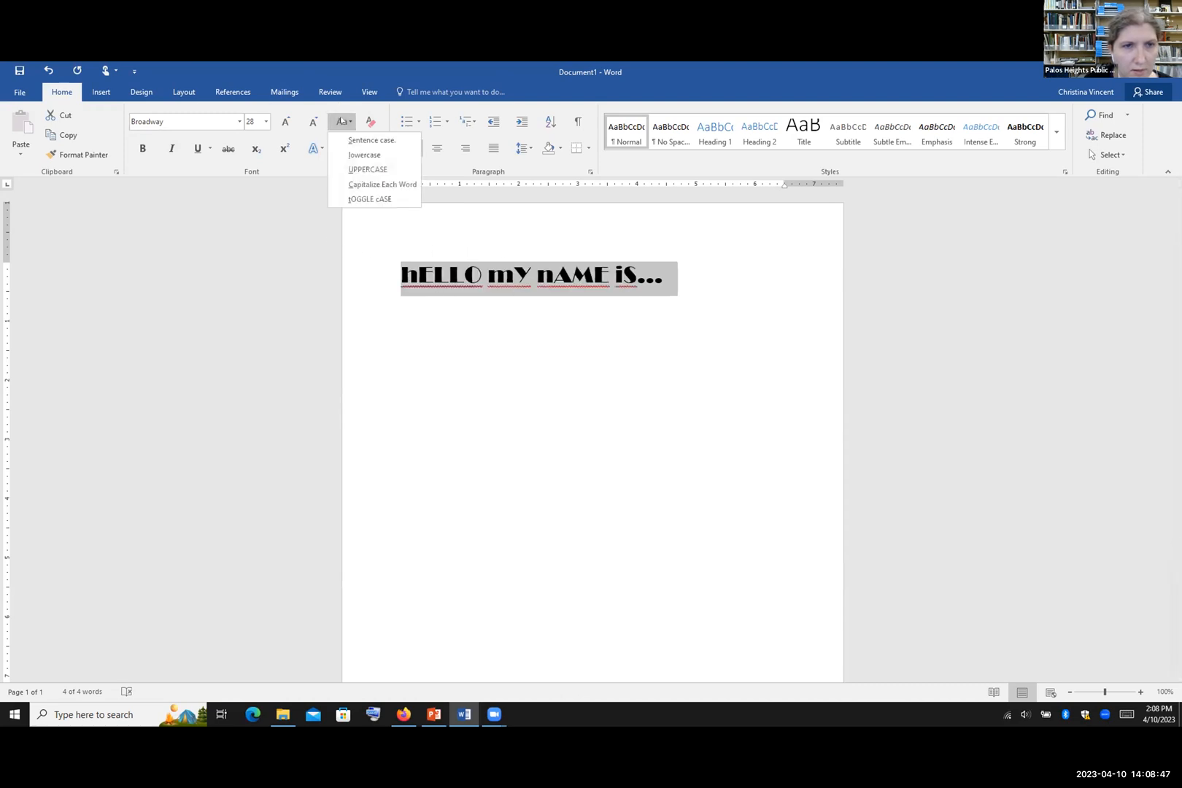
{"action": "left_click", "coordinate": [361, 168]}
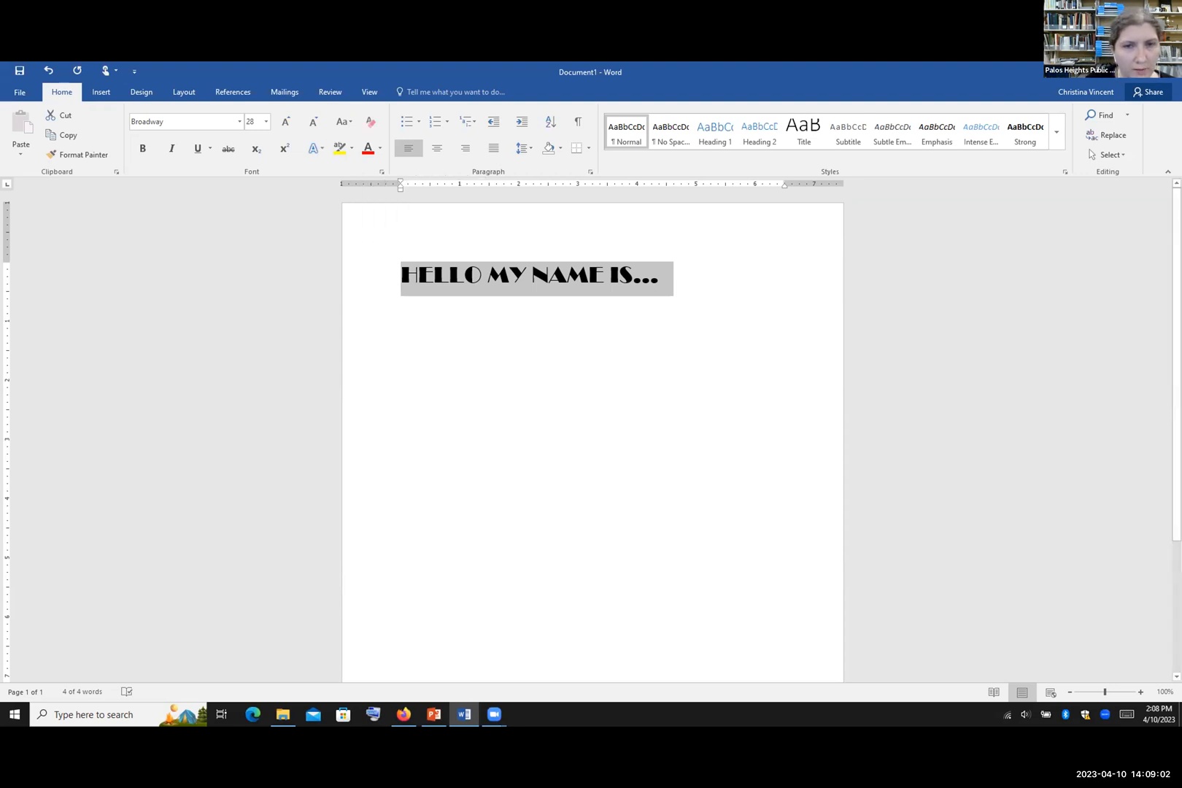
{"action": "left_click", "coordinate": [371, 122]}
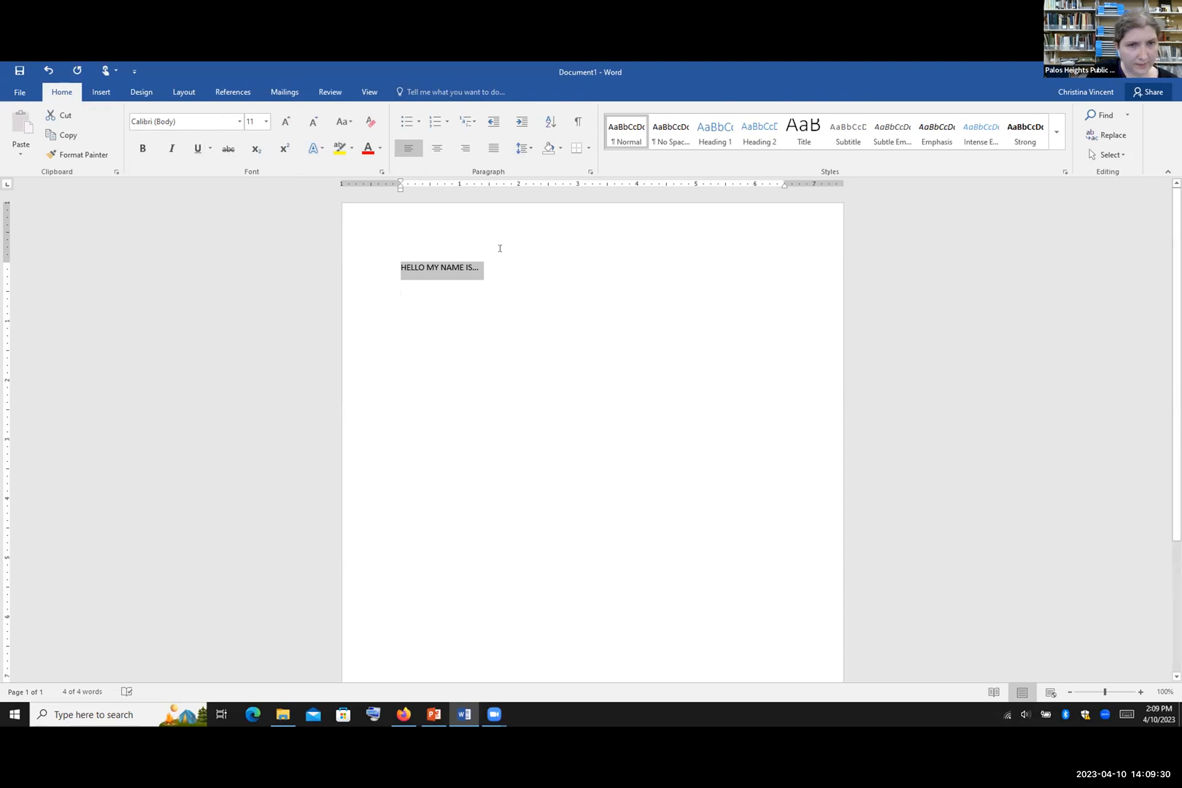
Step: Make the heading bold, italic and underlined in dark red, and try strikethrough
{"action": "left_click", "coordinate": [138, 153]}
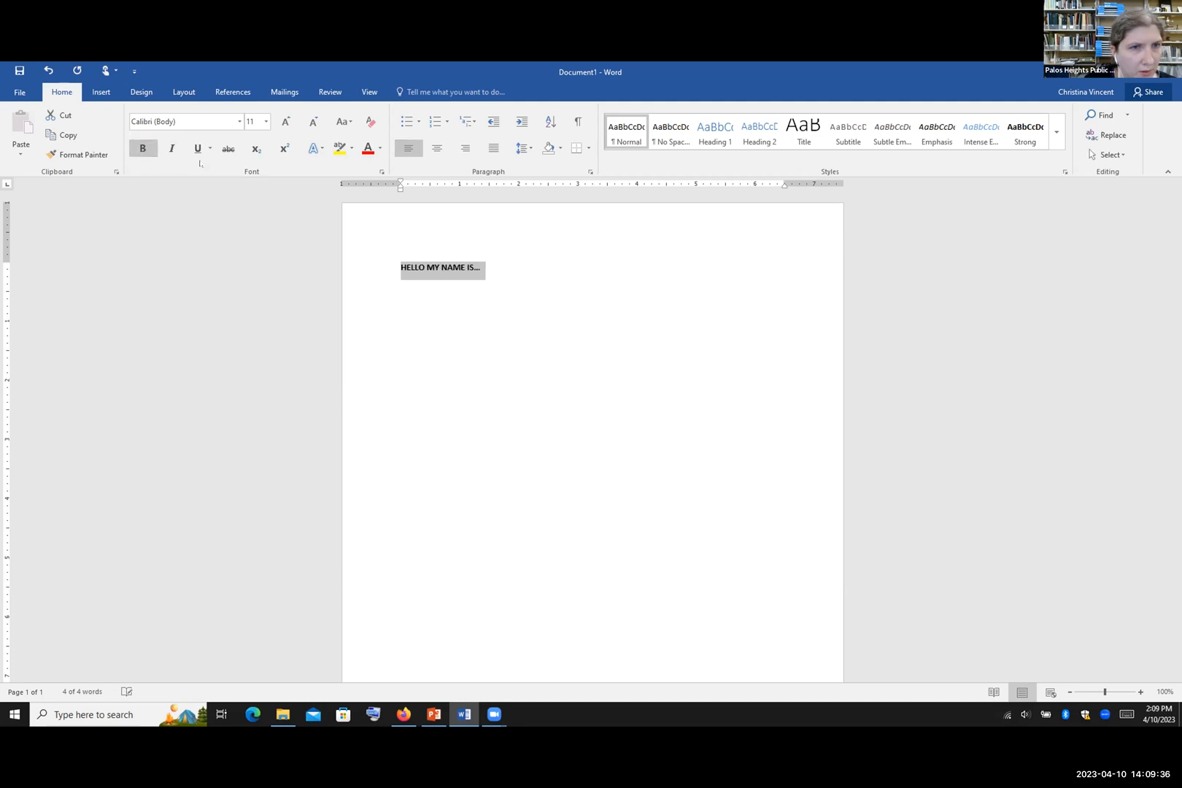
{"action": "left_click", "coordinate": [171, 148]}
{"action": "left_click", "coordinate": [198, 151]}
{"action": "left_click", "coordinate": [209, 149]}
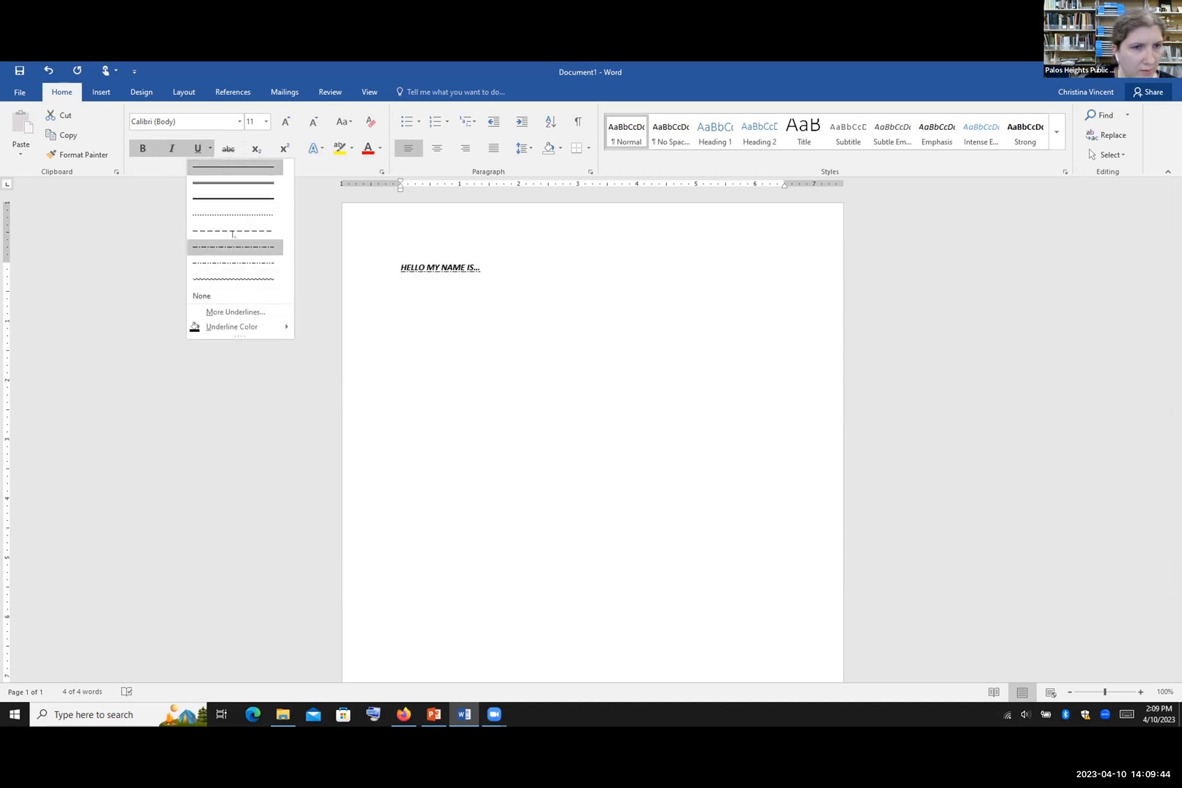
{"action": "mouse_move", "coordinate": [249, 328]}
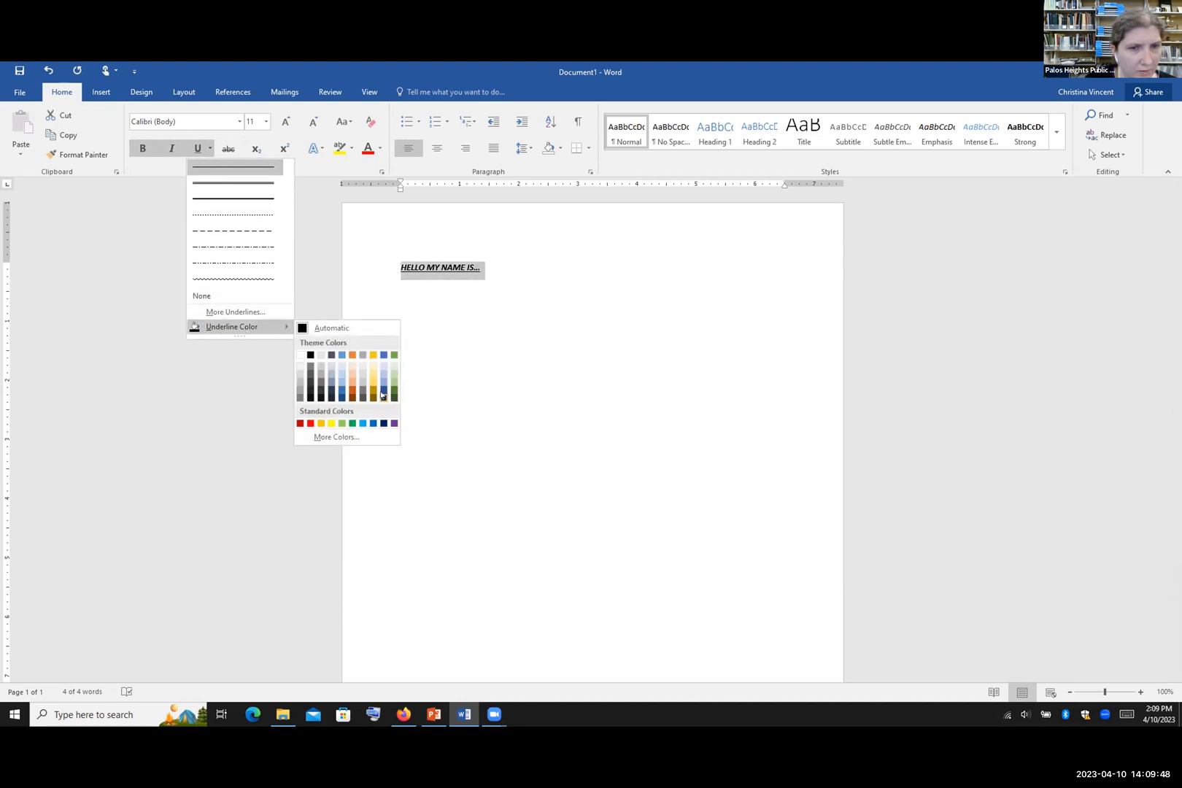
{"action": "left_click", "coordinate": [300, 424]}
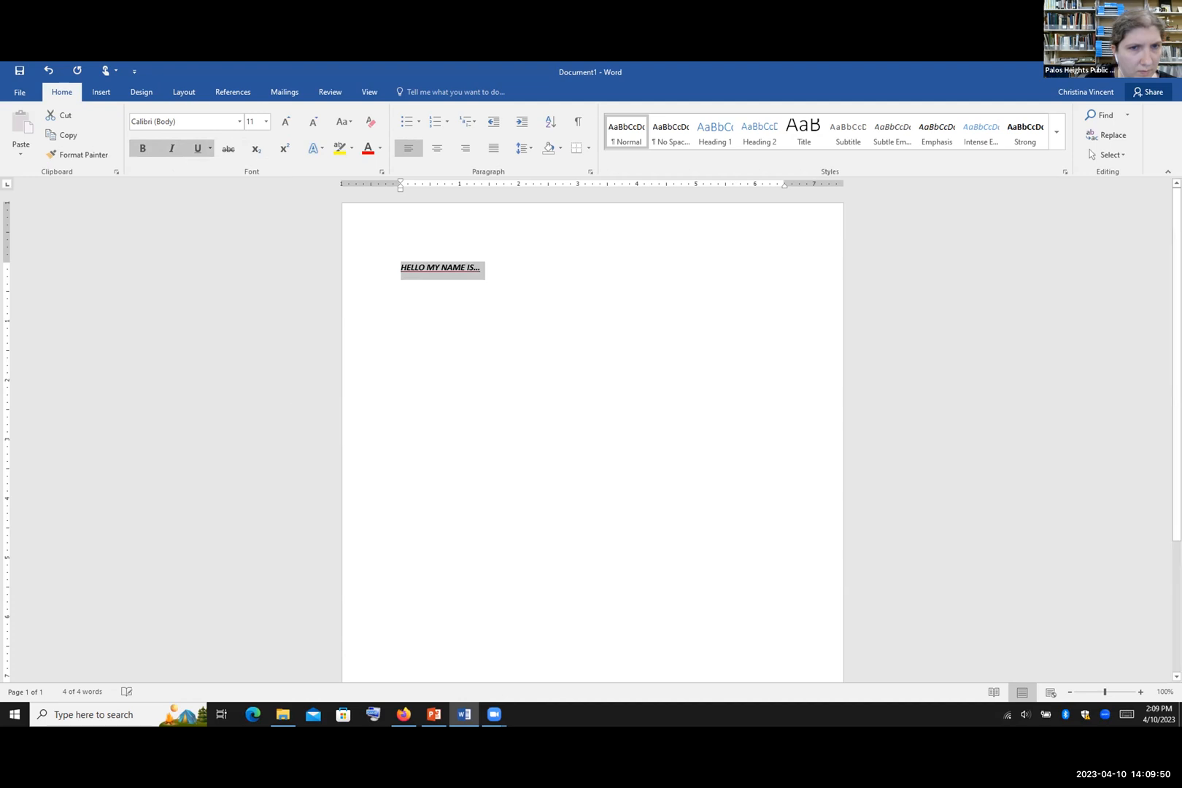
{"action": "key", "text": "Right"}
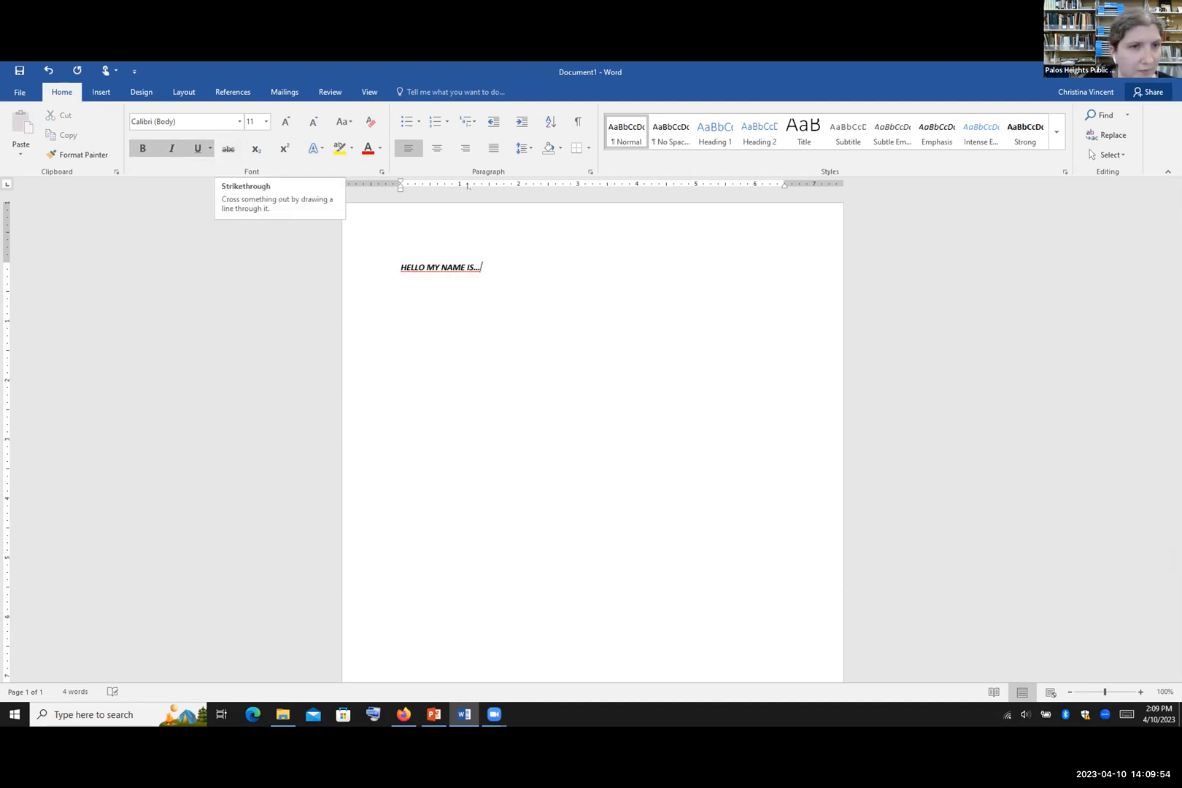
{"action": "left_click", "coordinate": [230, 149]}
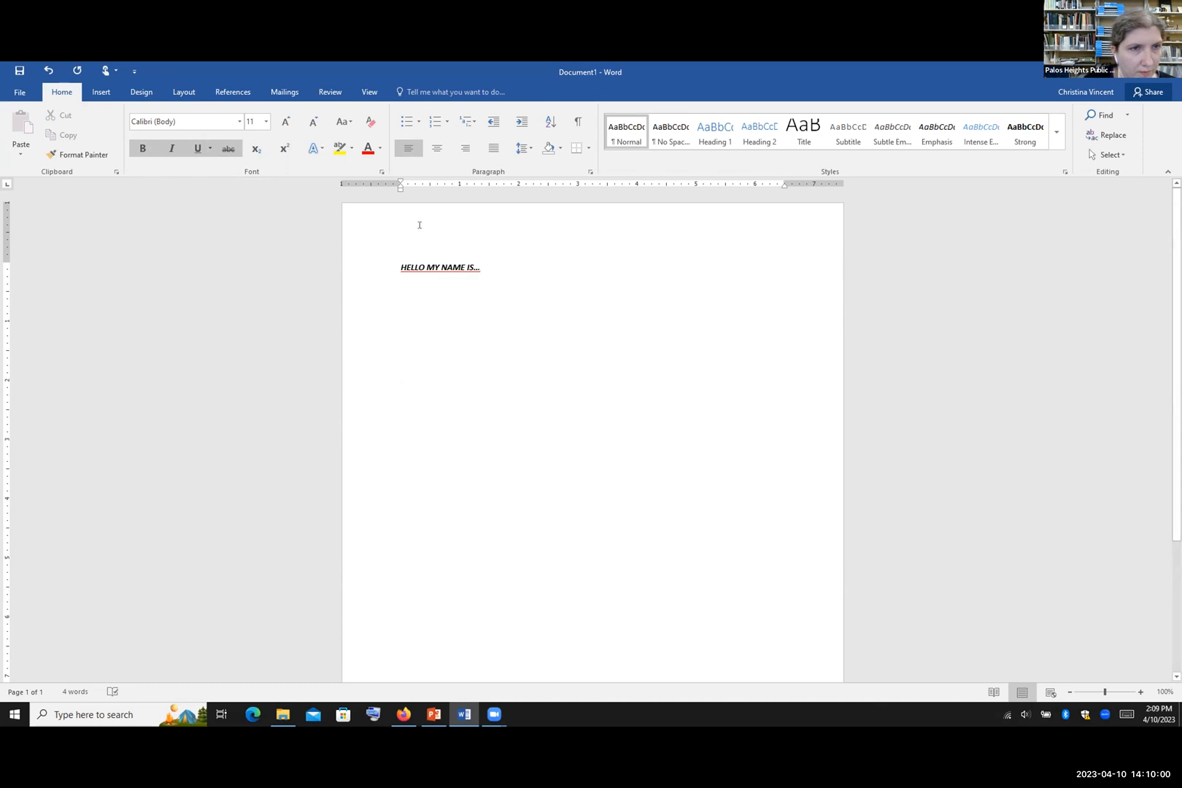
{"action": "left_click_drag", "start_coordinate": [483, 267], "coordinate": [366, 268]}
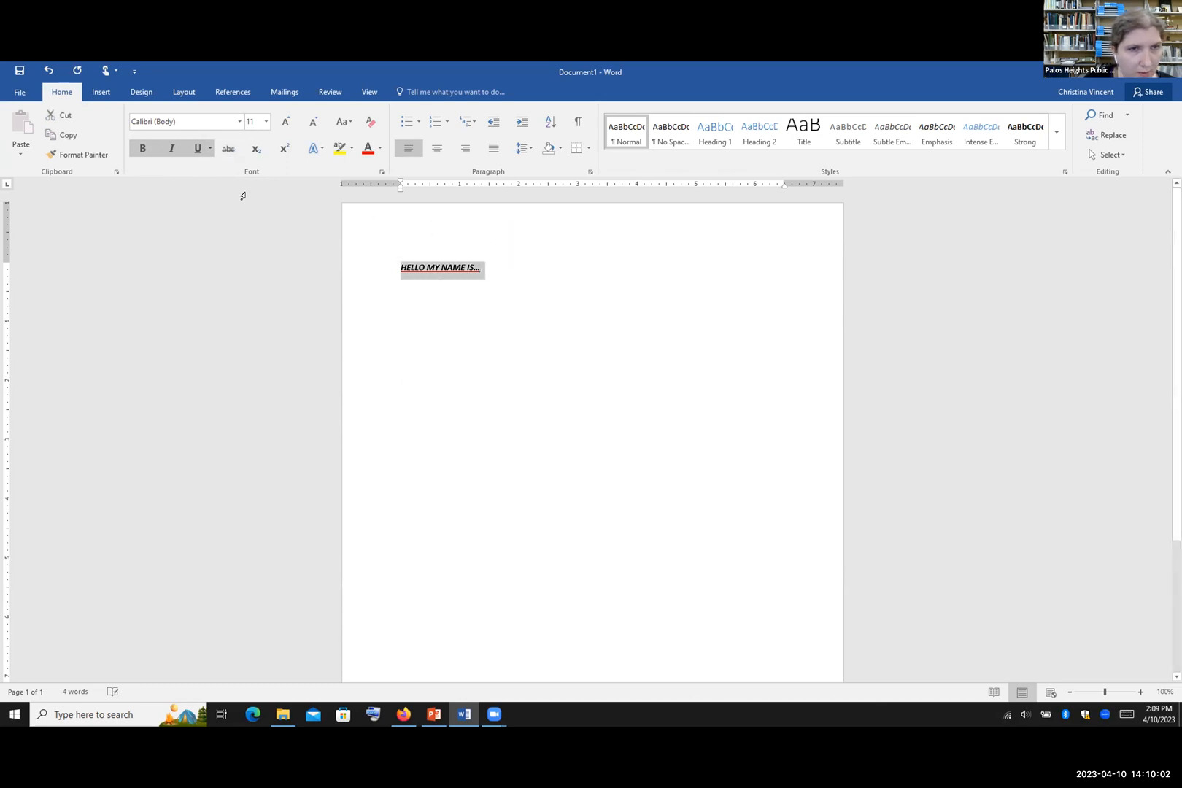
{"action": "left_click", "coordinate": [228, 148]}
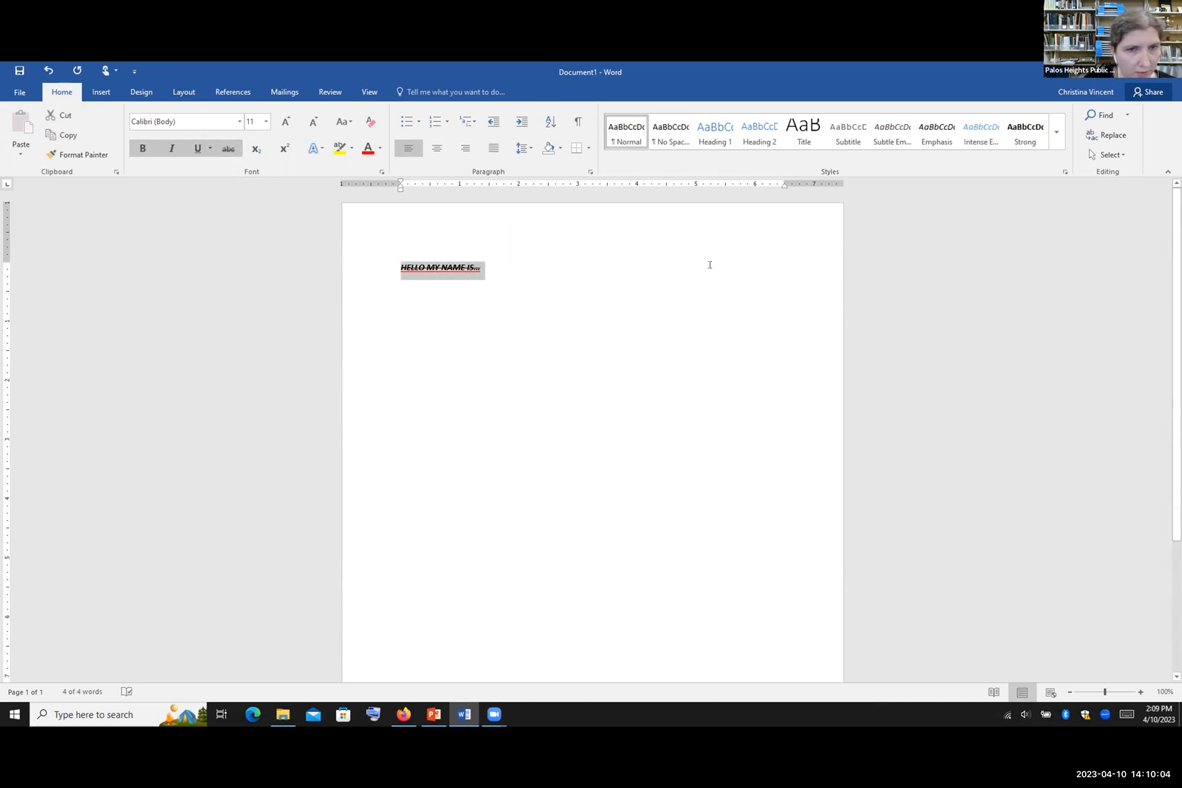
{"action": "left_click", "coordinate": [232, 154]}
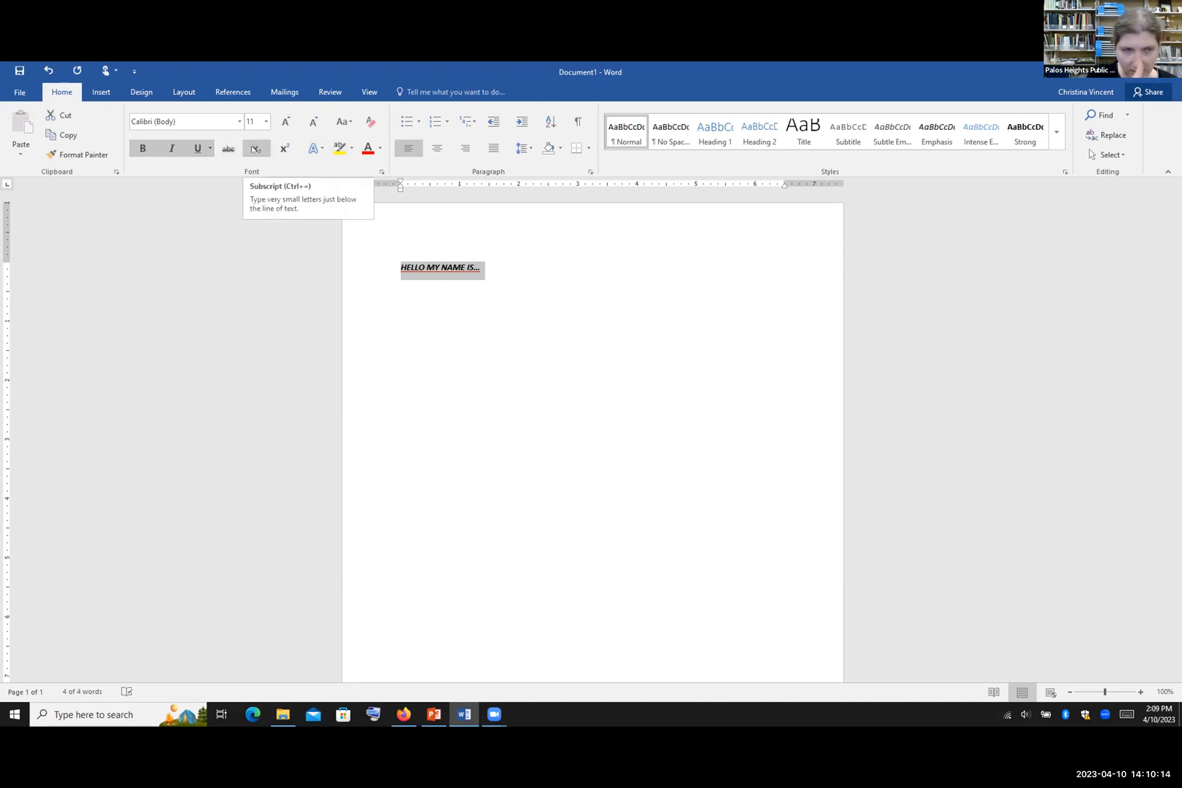
Step: Apply the black heavy-shadow preset from the Text Effects gallery to the heading
{"action": "left_click", "coordinate": [317, 153]}
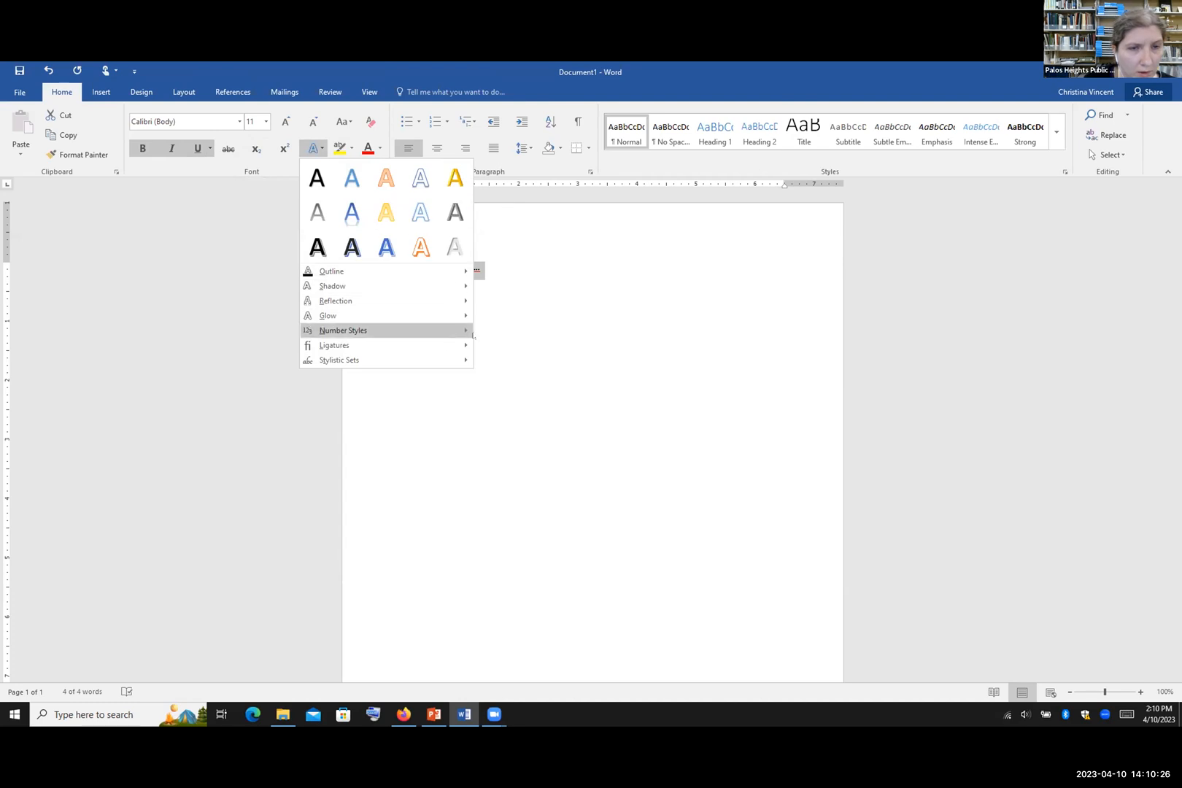
{"action": "left_click", "coordinate": [310, 149]}
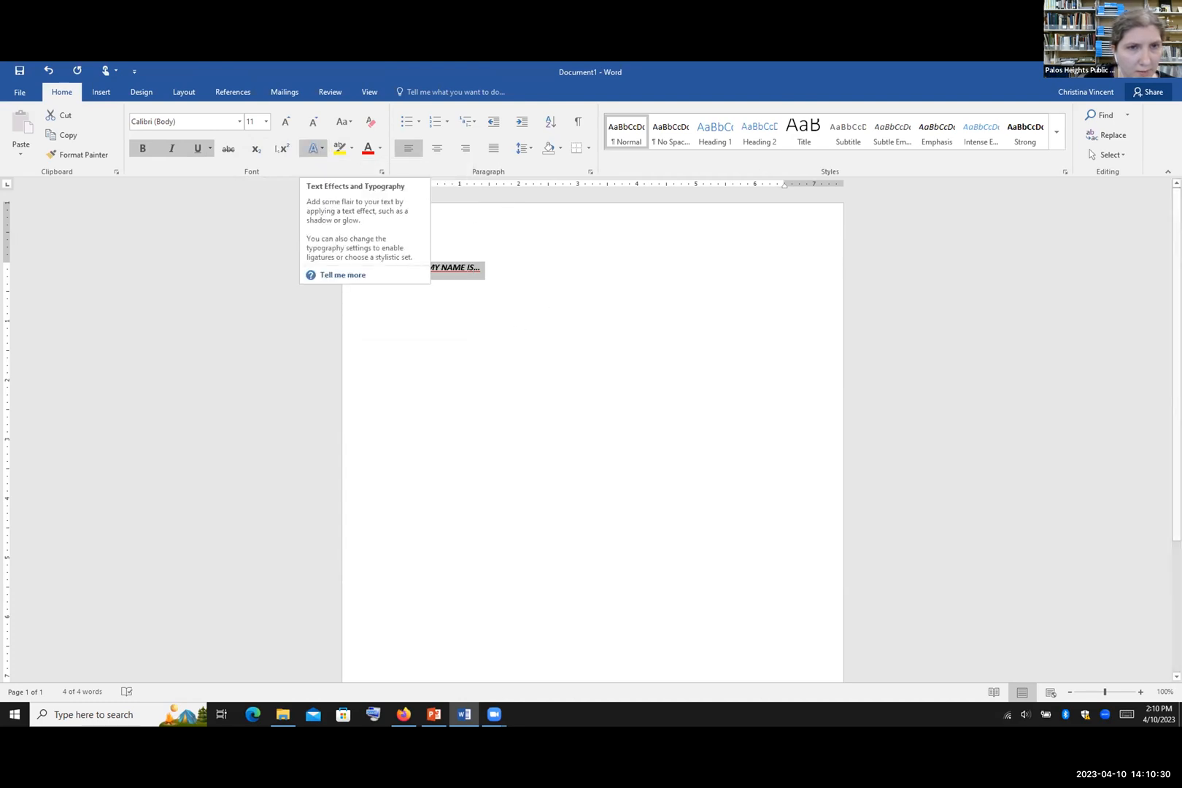
{"action": "left_click", "coordinate": [313, 148]}
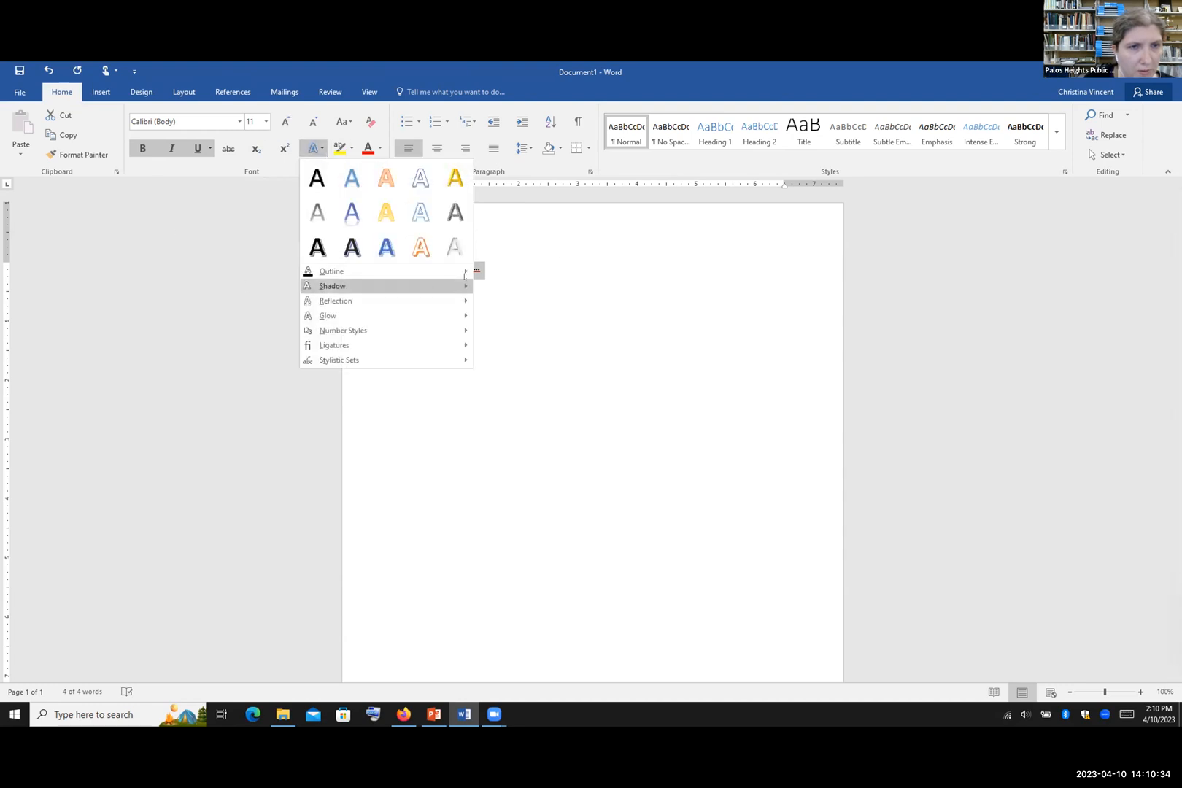
{"action": "mouse_move", "coordinate": [468, 273]}
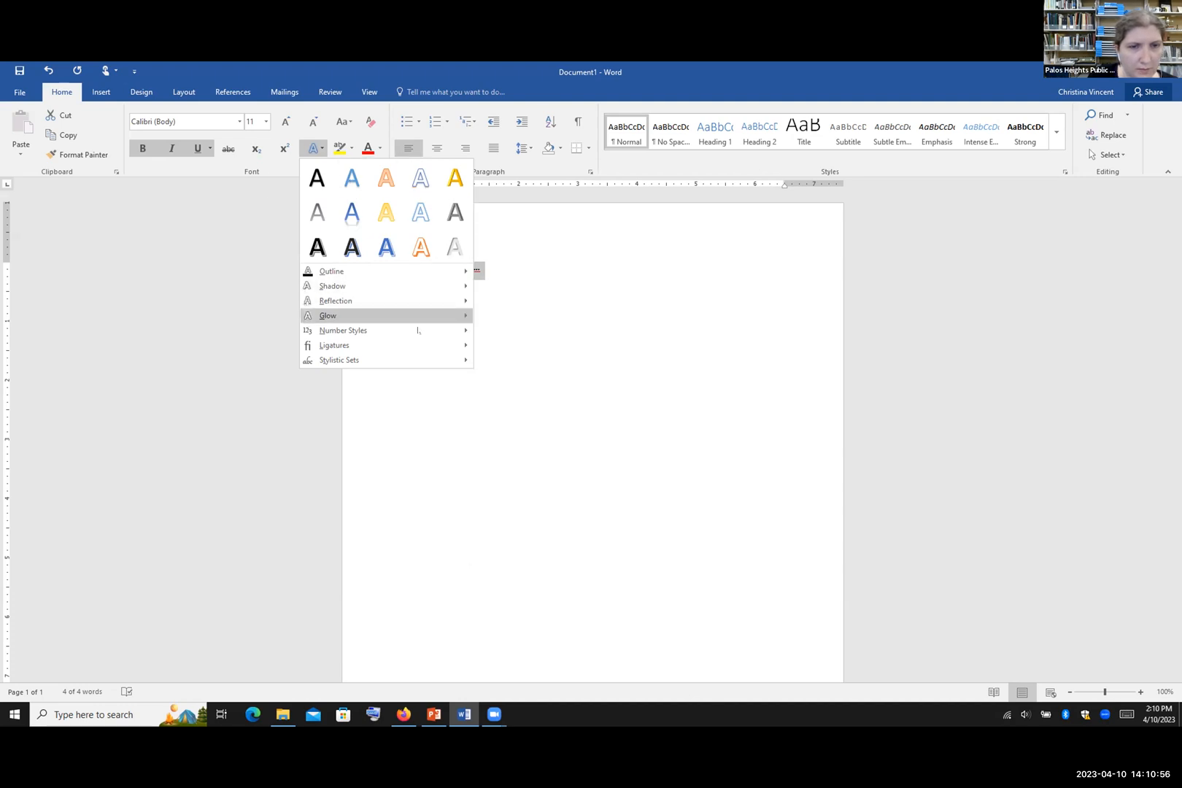
{"action": "left_click", "coordinate": [317, 247]}
{"action": "left_click", "coordinate": [529, 276]}
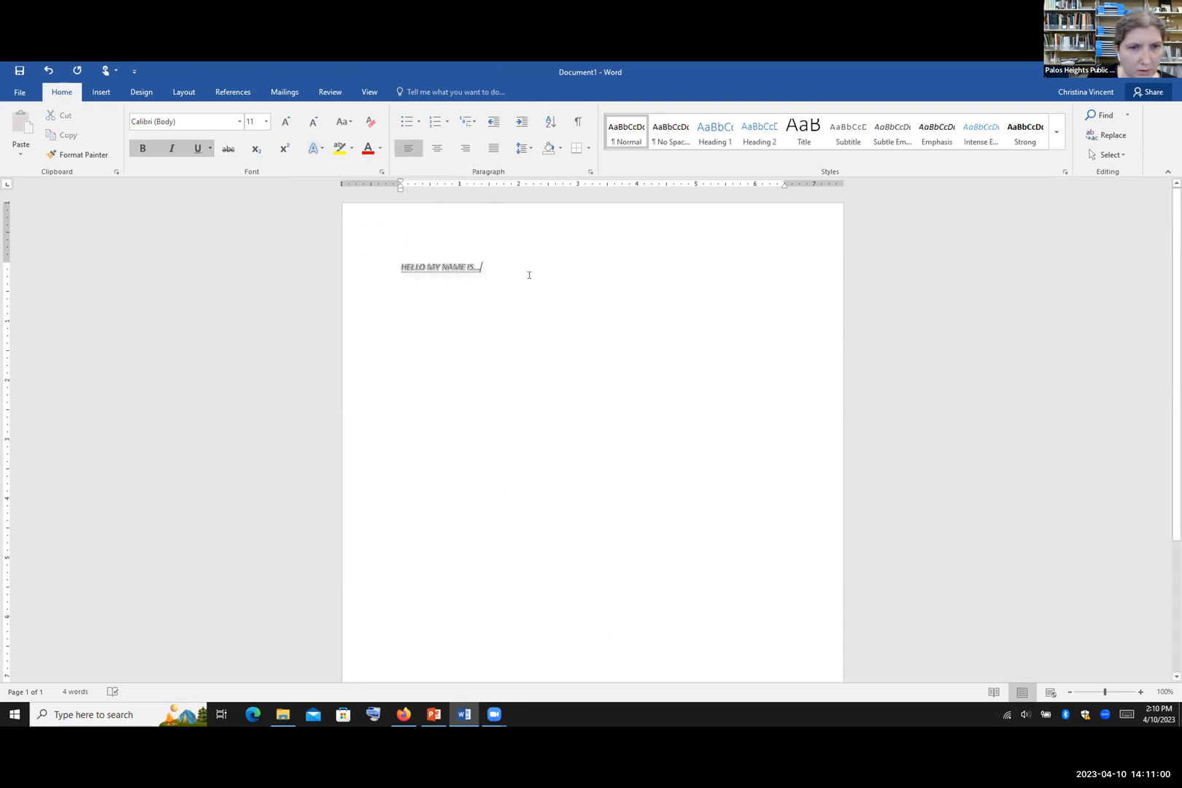
Step: Select the heading and set its font size to 36
{"action": "left_click", "coordinate": [361, 267]}
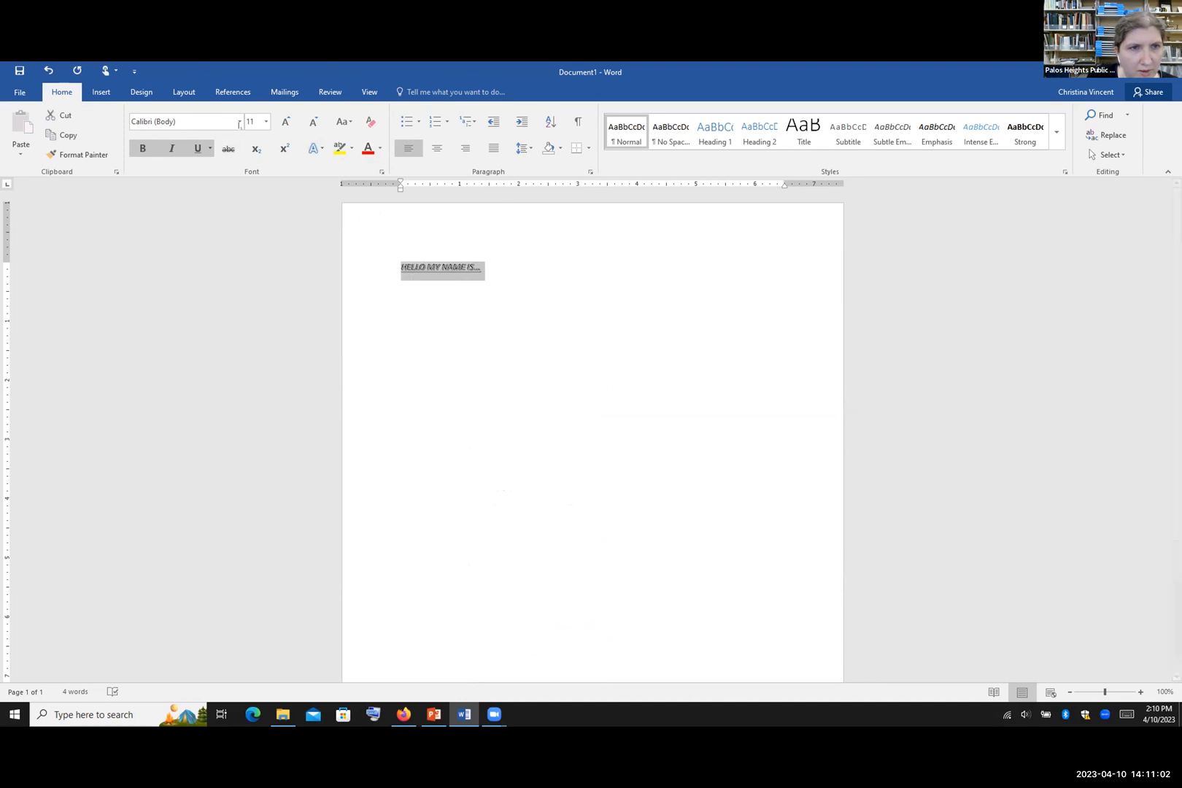
{"action": "left_click", "coordinate": [266, 122]}
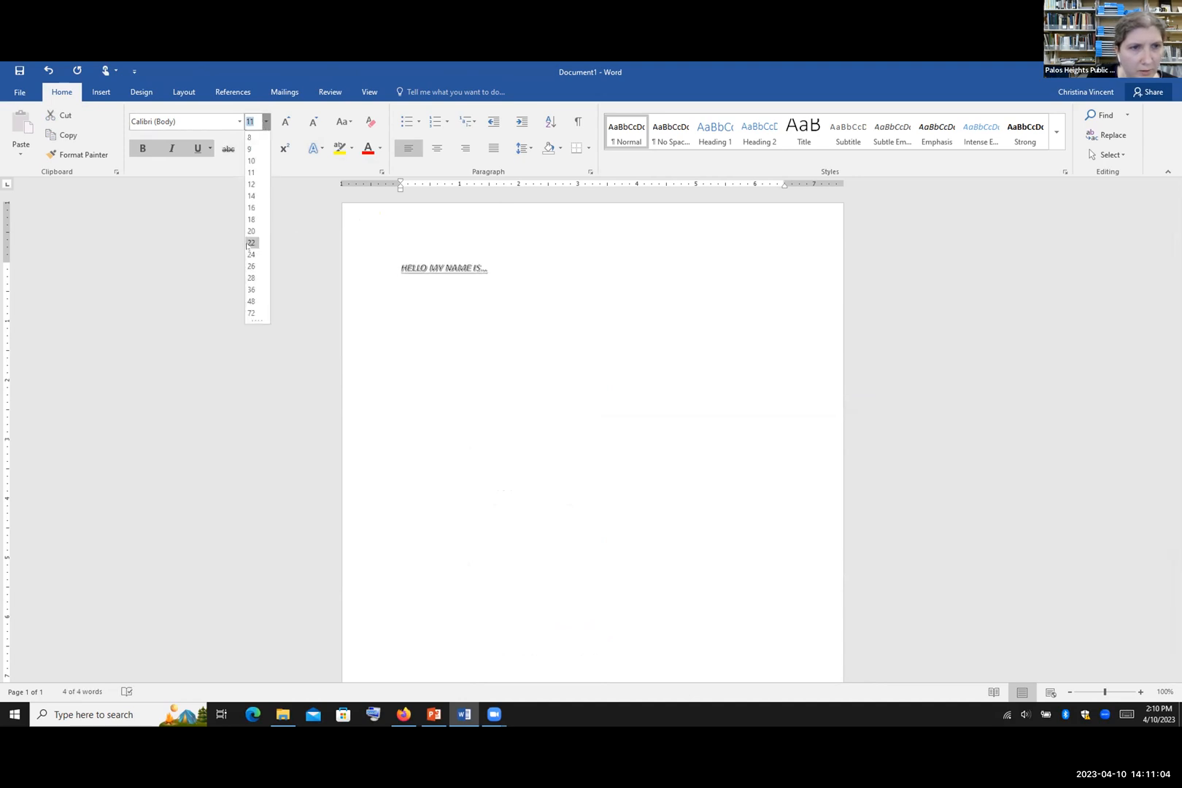
{"action": "left_click", "coordinate": [253, 291]}
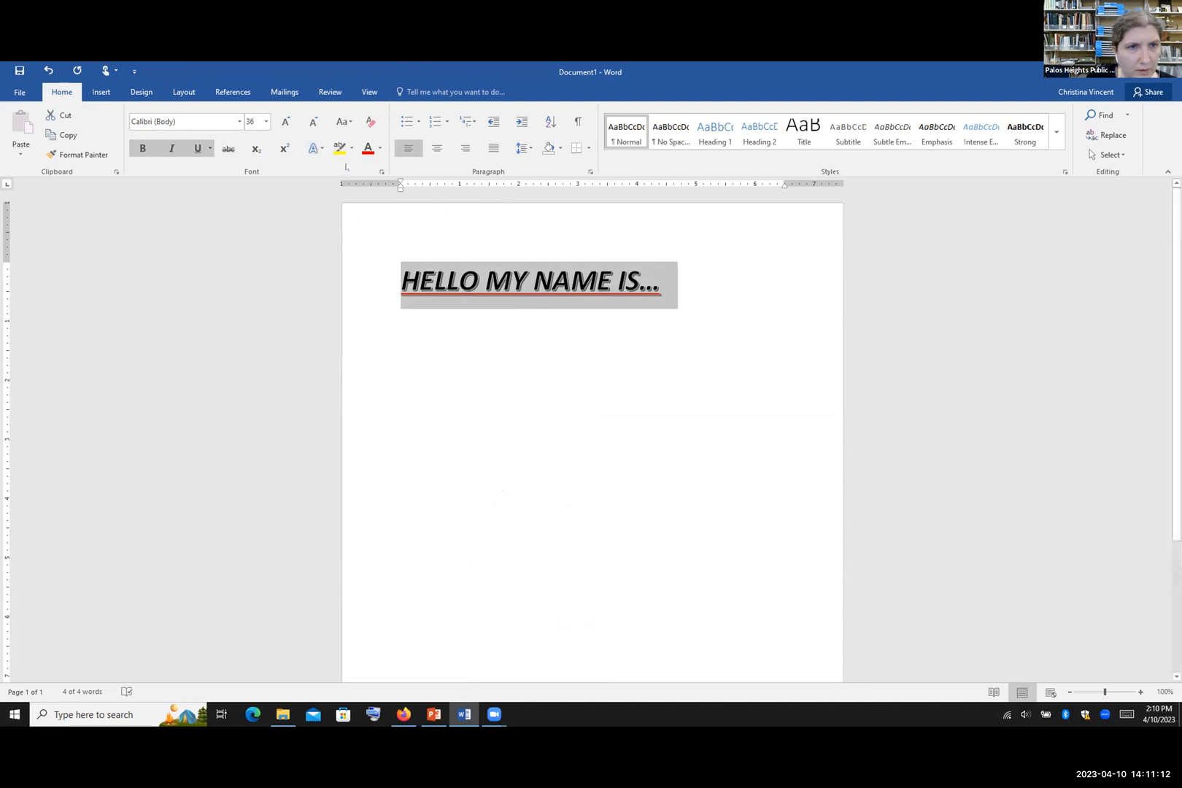
{"action": "left_click", "coordinate": [314, 148]}
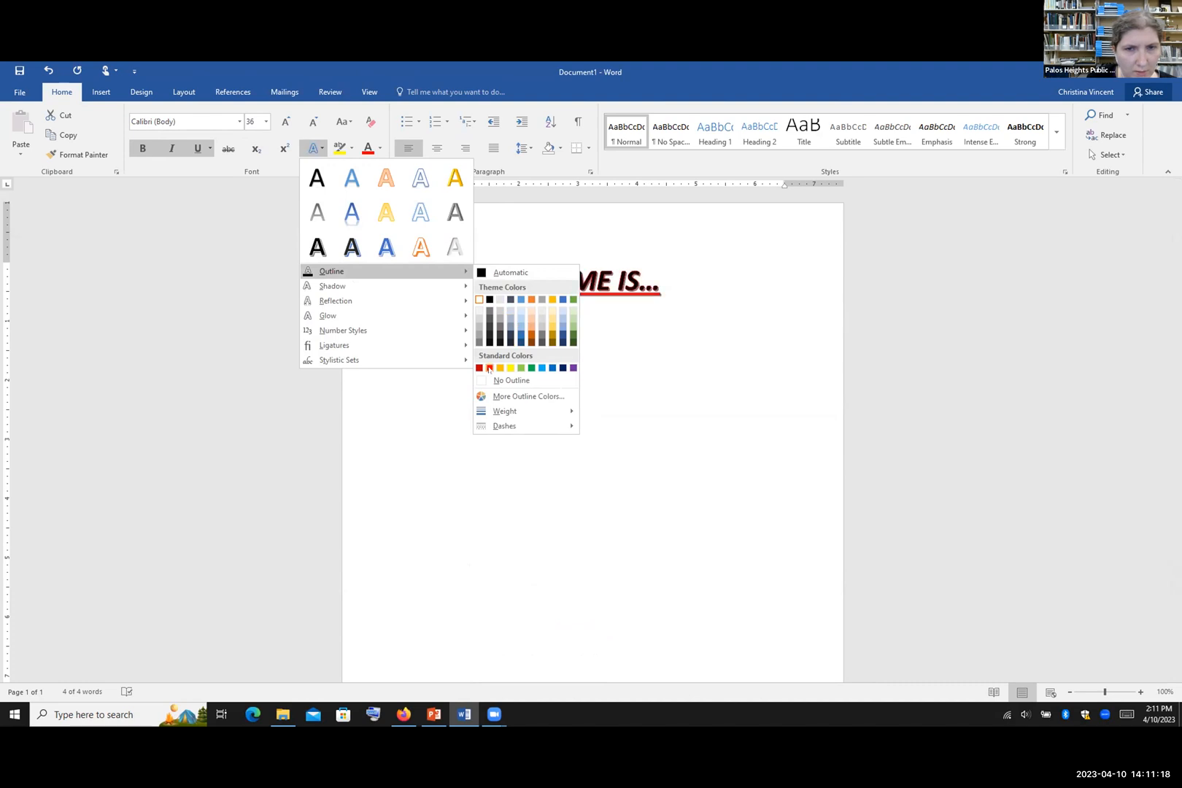
Step: Give the heading a red text outline and an orange 18 pt glow
{"action": "left_click", "coordinate": [489, 368]}
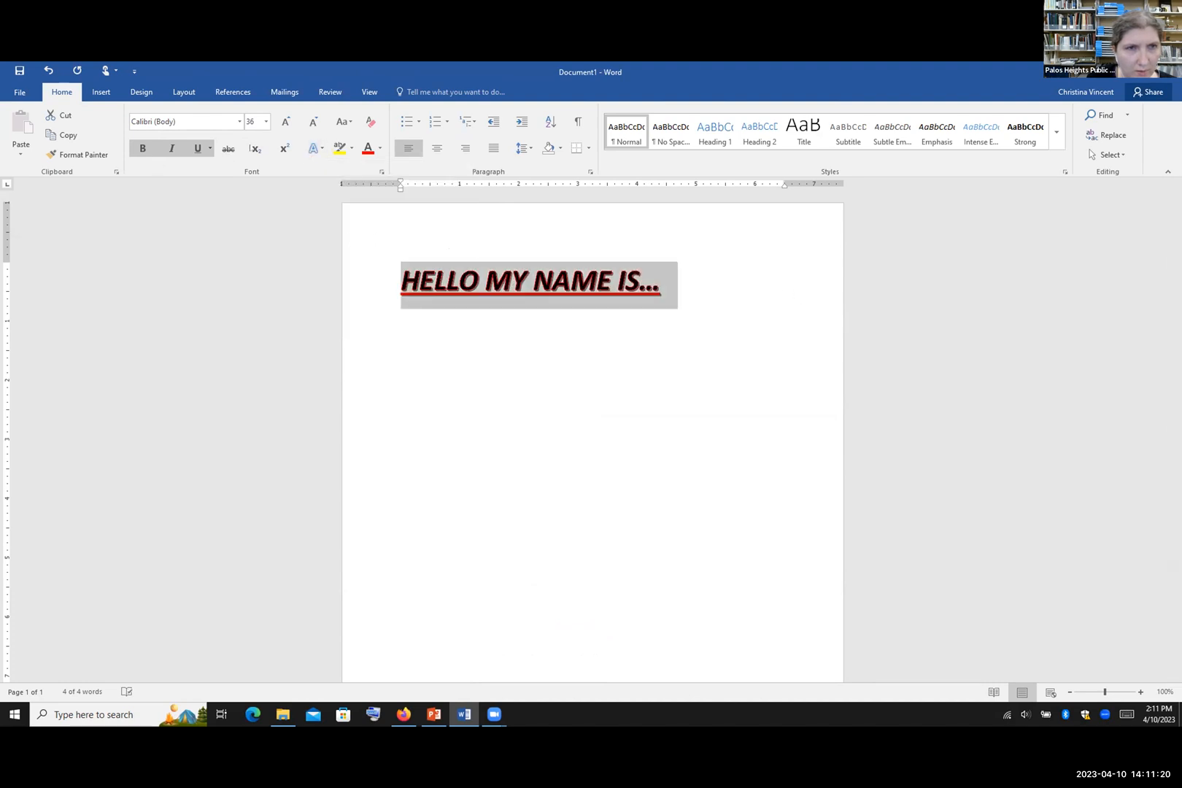
{"action": "left_click", "coordinate": [322, 151]}
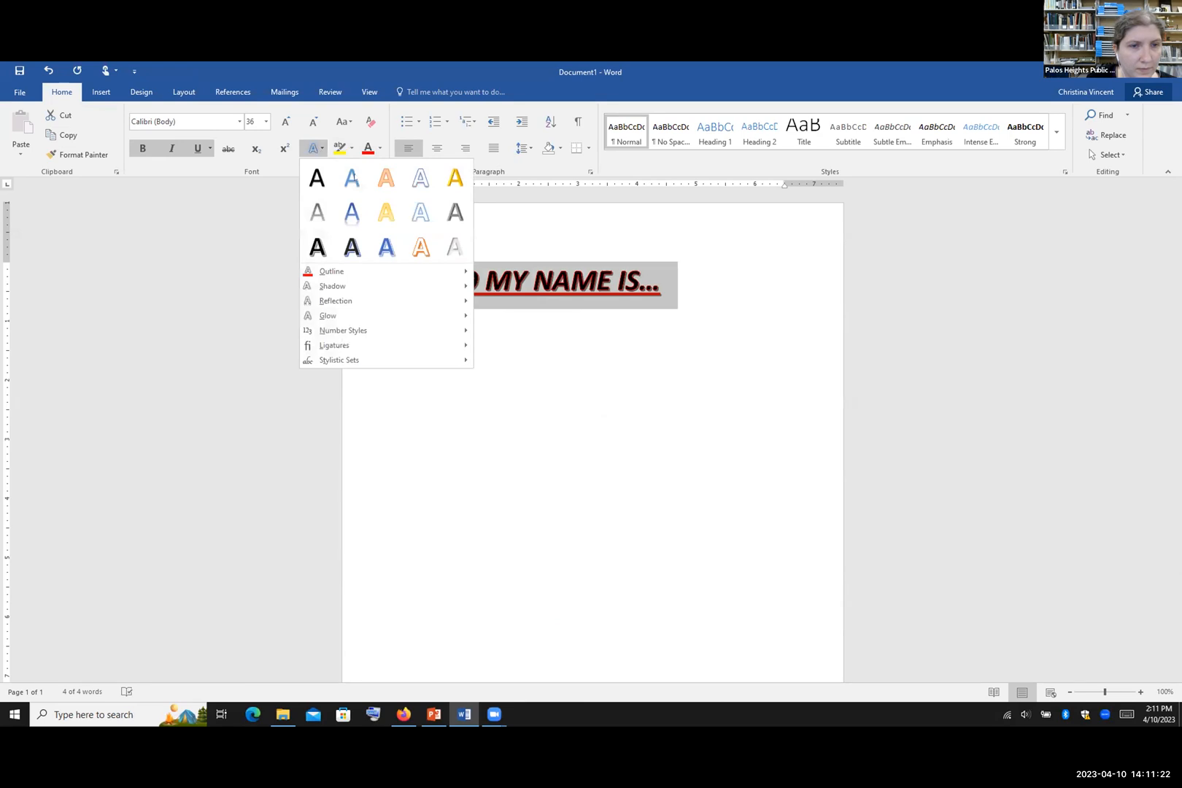
{"action": "mouse_move", "coordinate": [343, 286]}
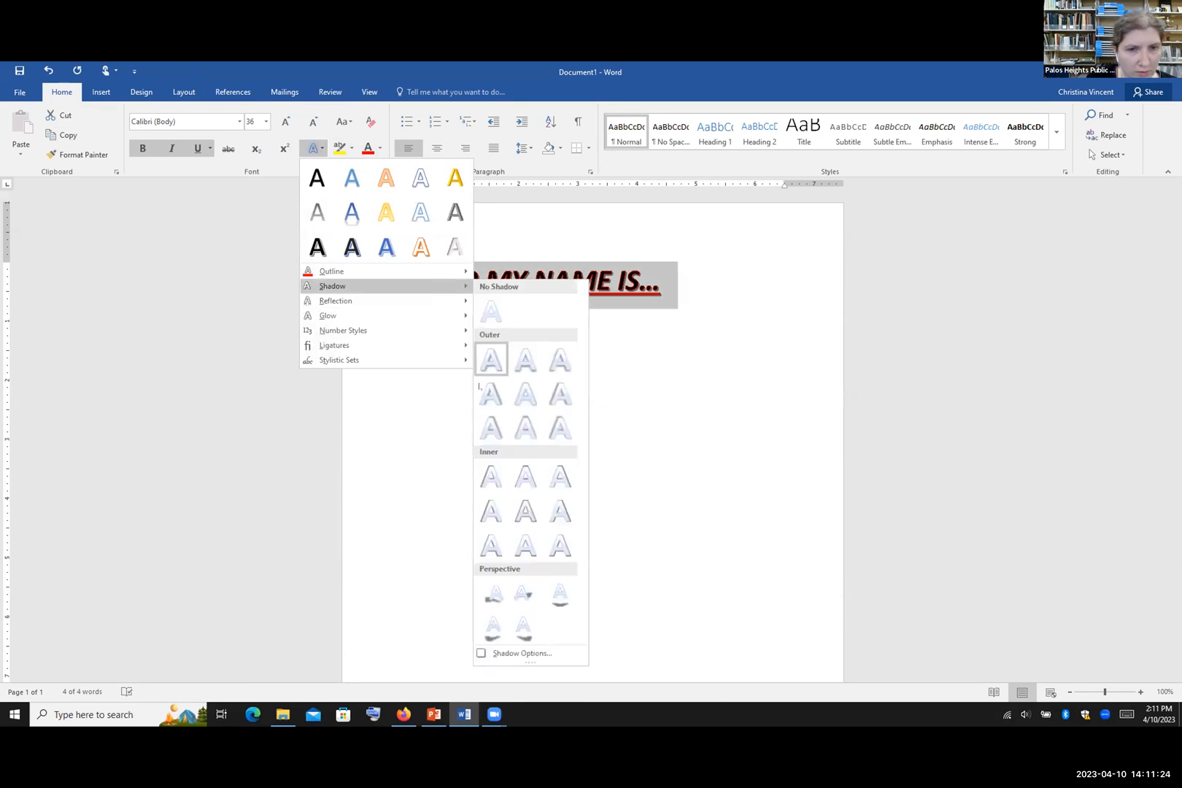
{"action": "mouse_move", "coordinate": [458, 303]}
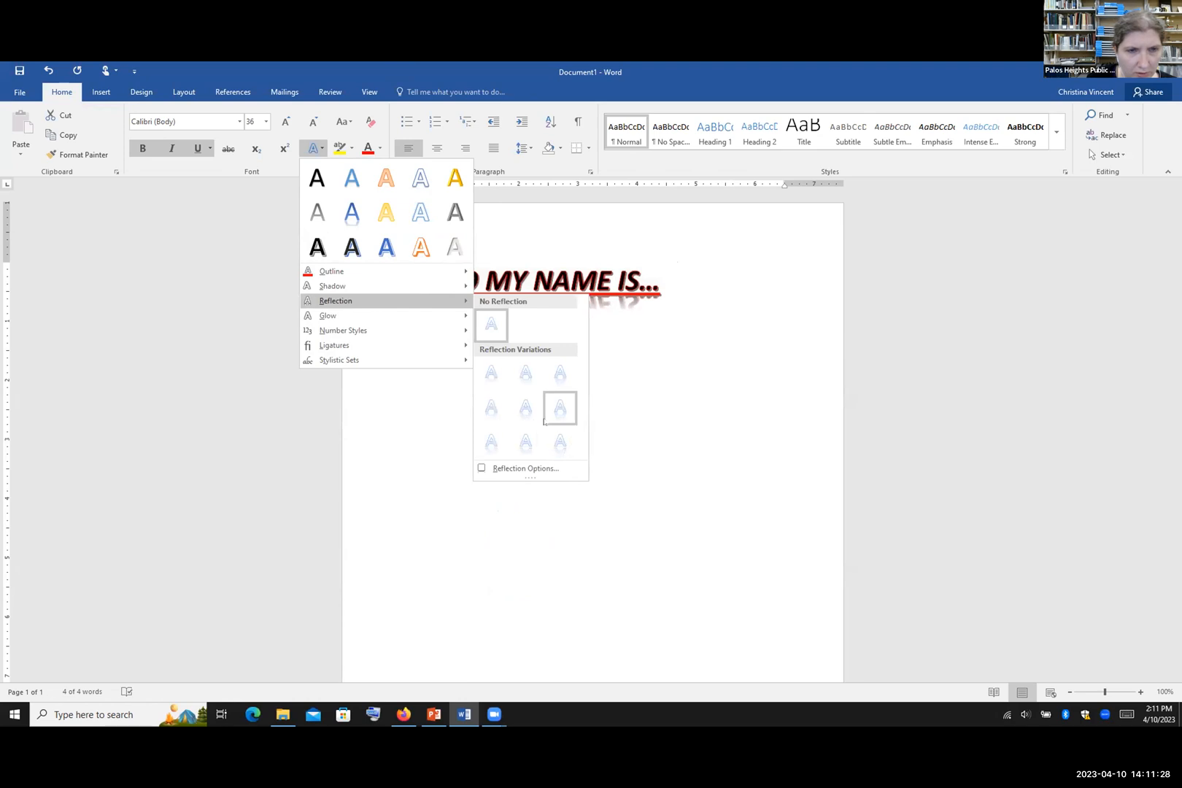
{"action": "mouse_move", "coordinate": [310, 316]}
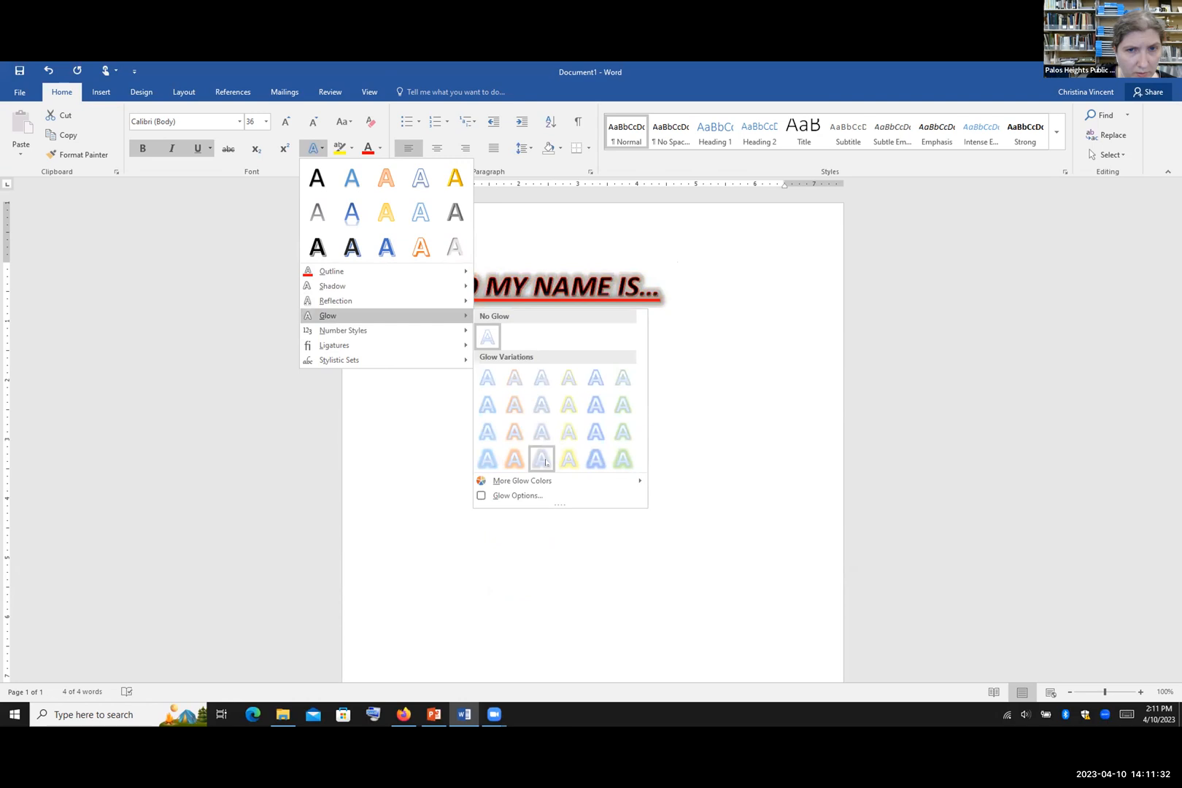
{"action": "left_click", "coordinate": [515, 459]}
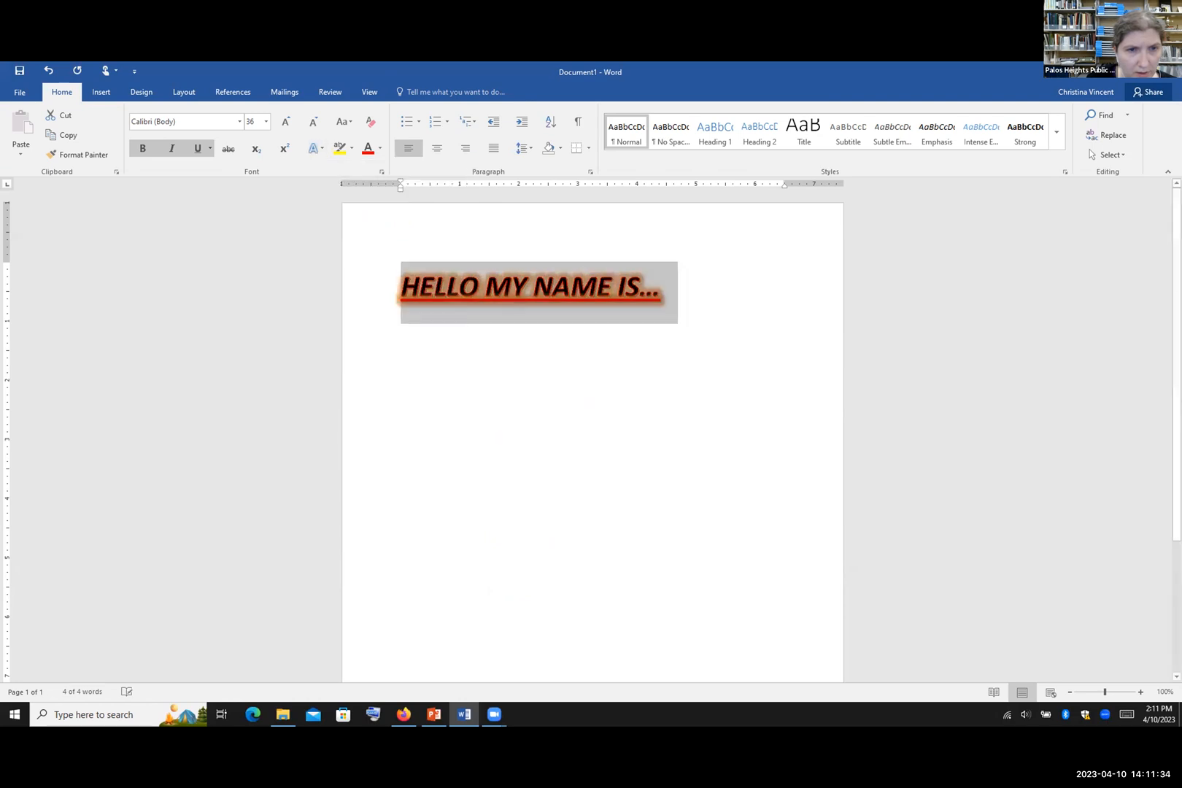
{"action": "left_click", "coordinate": [577, 288]}
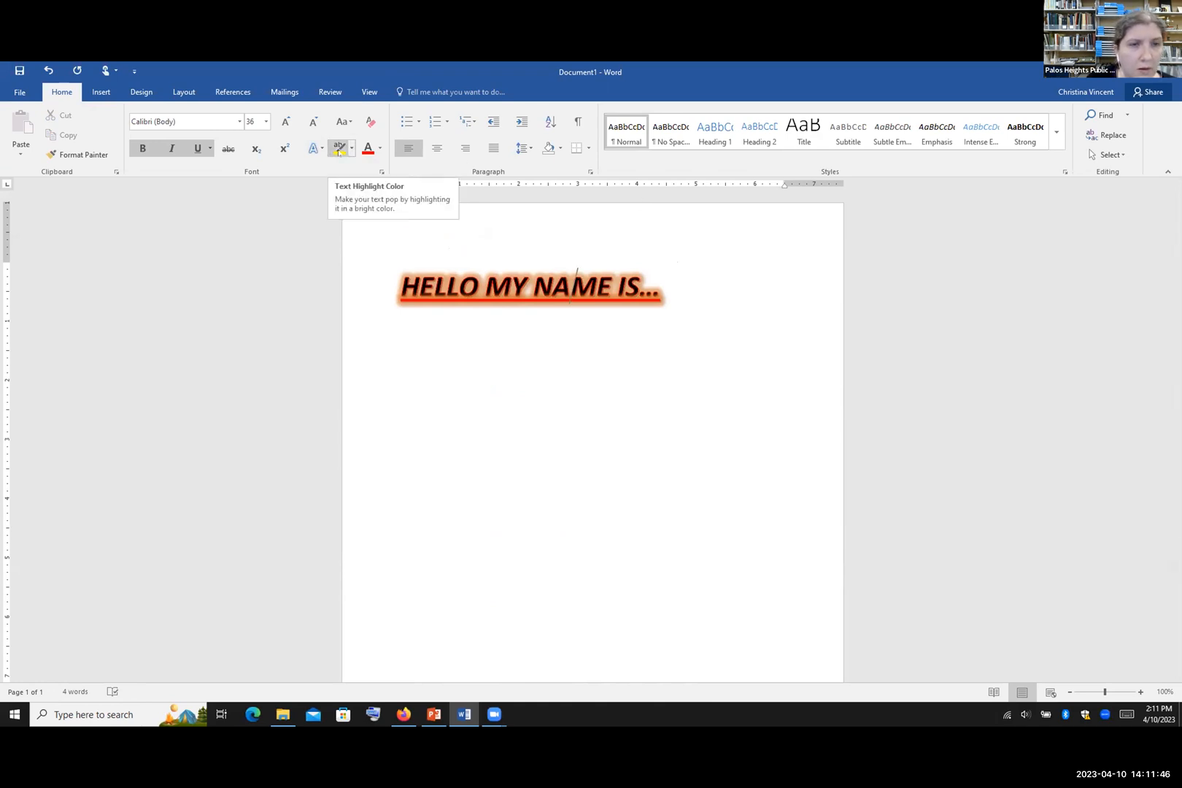
Step: Highlight the whole heading line in yellow
{"action": "left_click_drag", "start_coordinate": [703, 283], "coordinate": [399, 286]}
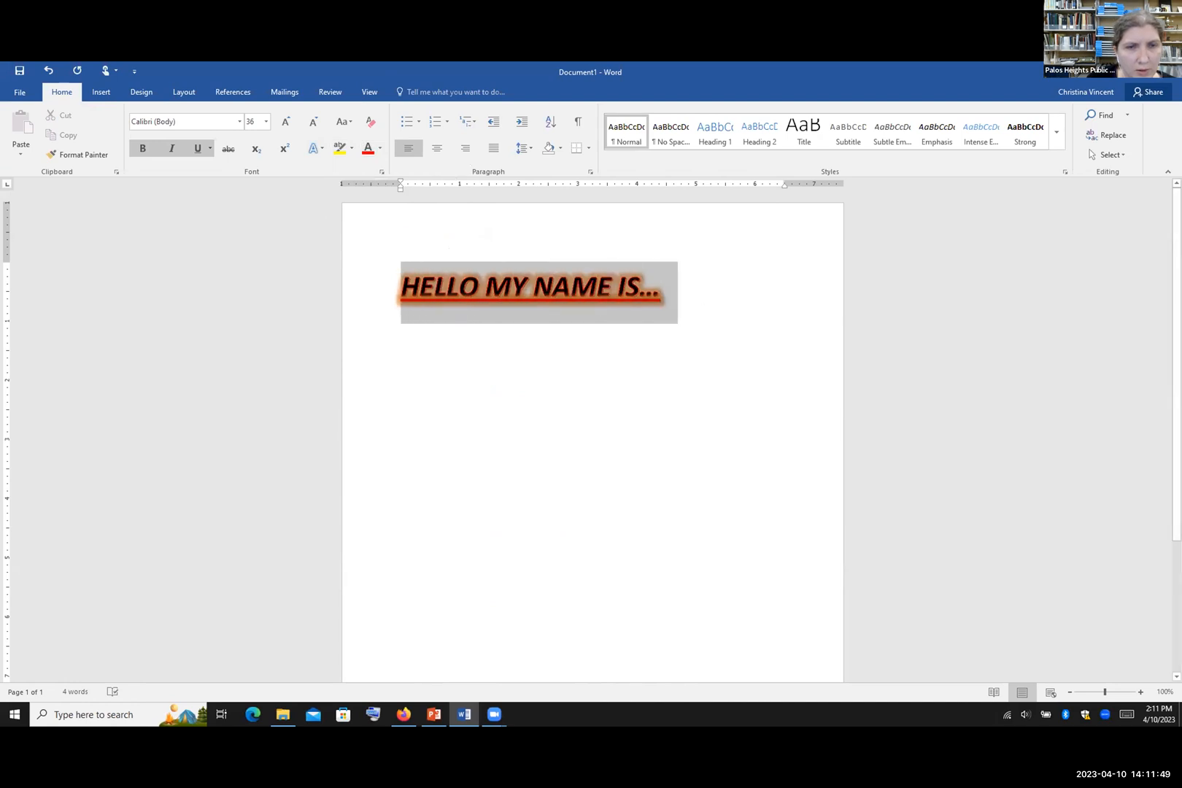
{"action": "left_click", "coordinate": [350, 147]}
{"action": "left_click", "coordinate": [338, 166]}
{"action": "left_click", "coordinate": [406, 273]}
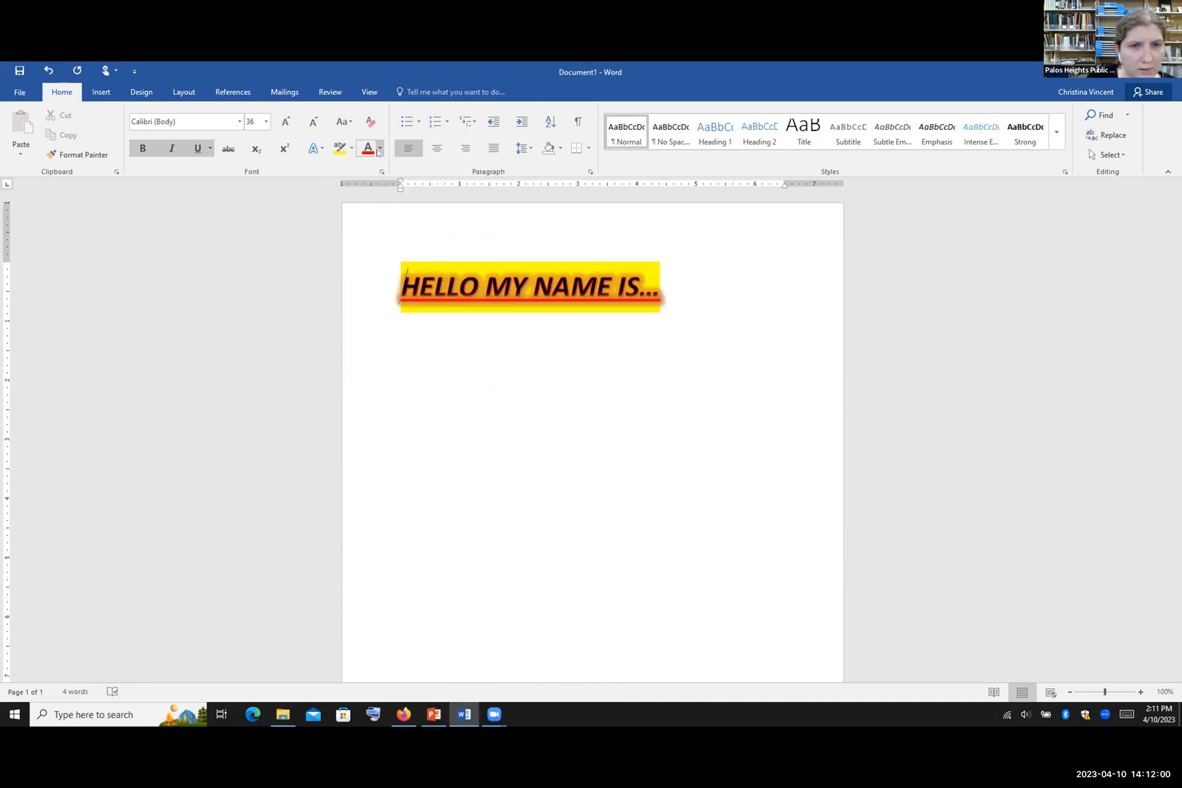
Step: Color the heading text dark red, then change it to bright red
{"action": "left_click", "coordinate": [379, 150]}
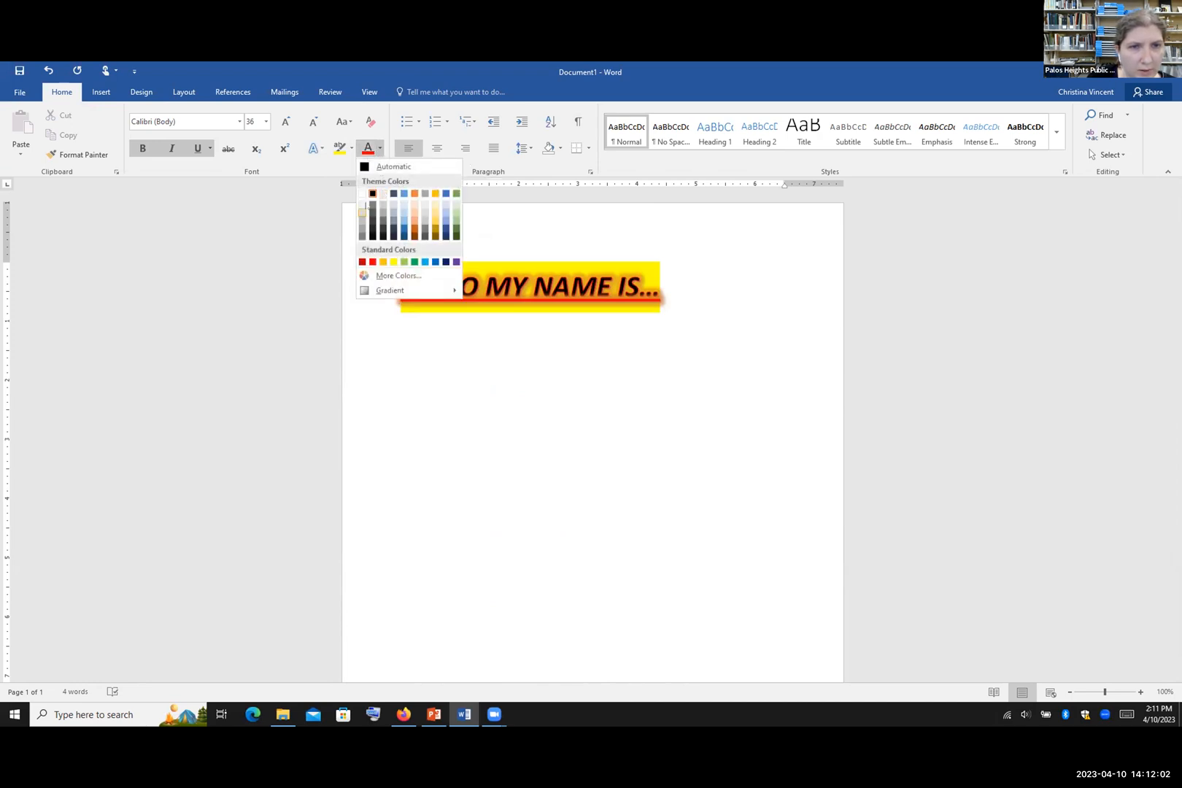
{"action": "left_click", "coordinate": [361, 261]}
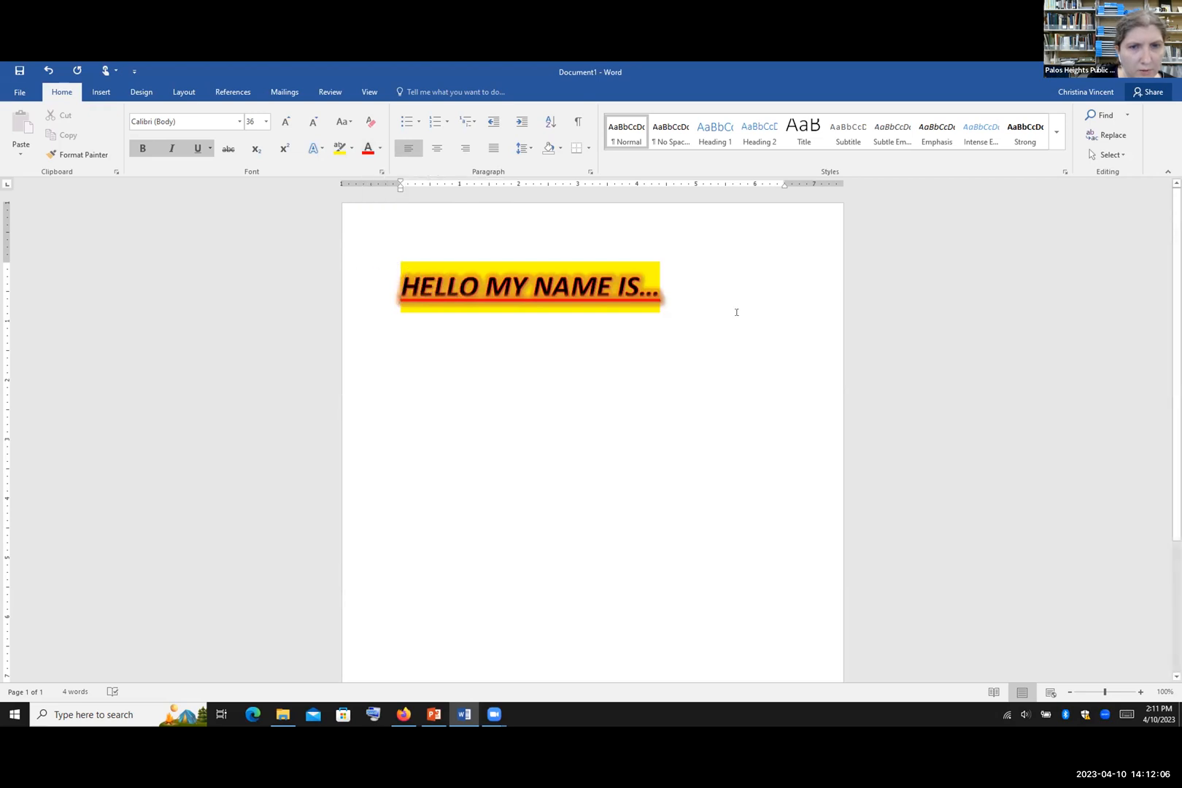
{"action": "left_click_drag", "start_coordinate": [683, 287], "coordinate": [398, 290]}
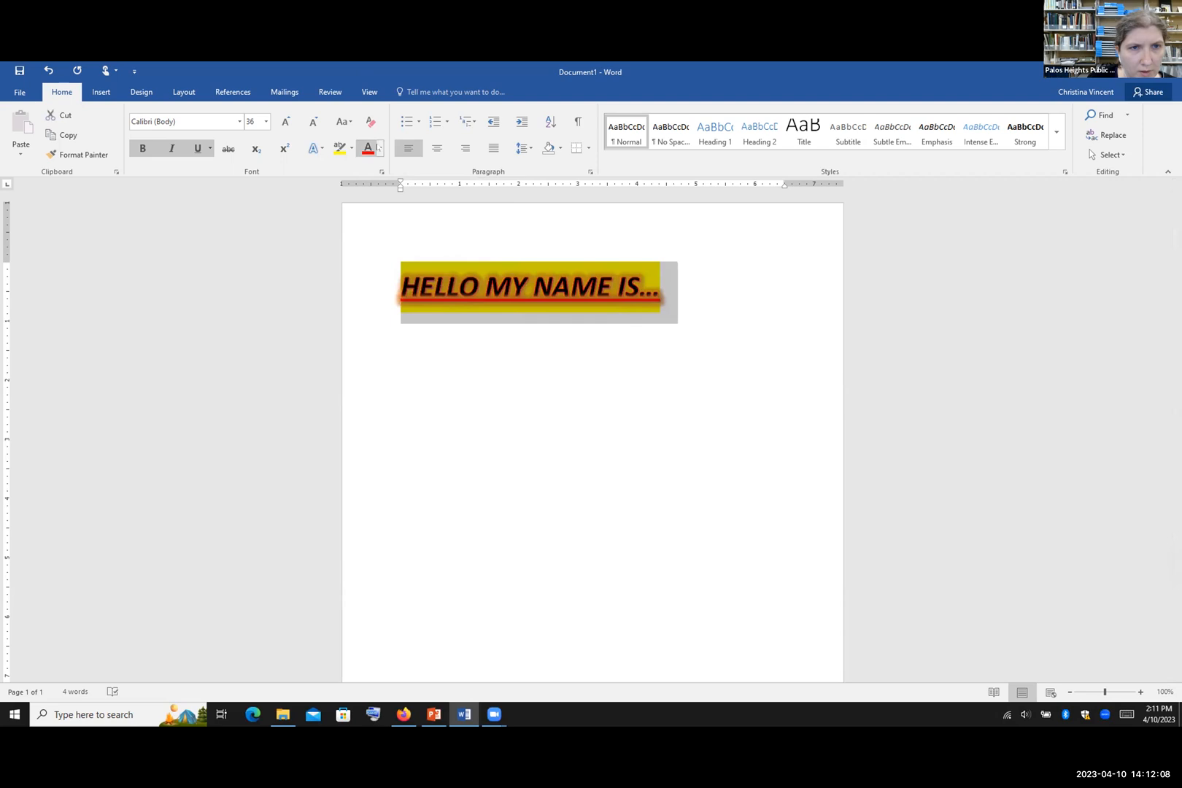
{"action": "left_click", "coordinate": [368, 148]}
{"action": "left_click", "coordinate": [712, 308]}
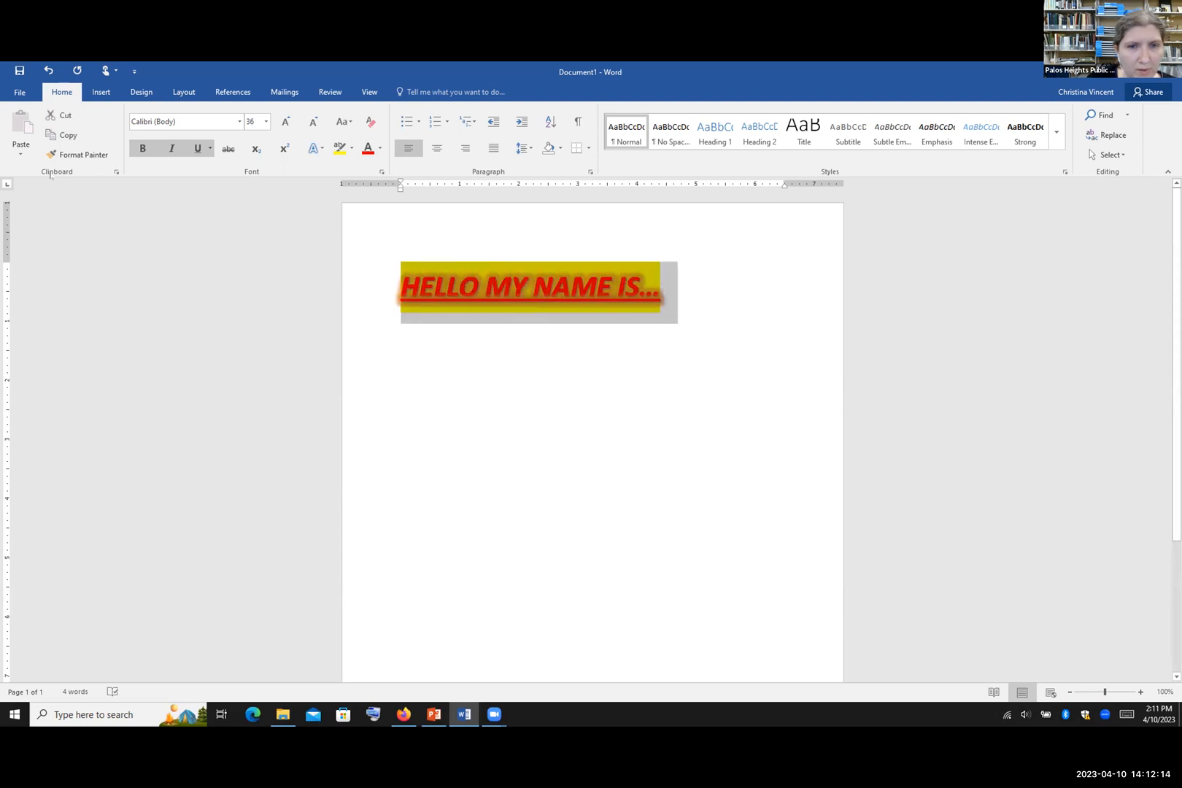
Step: Clear all the heading's formatting and set its highlight to No Color
{"action": "left_click", "coordinate": [375, 121]}
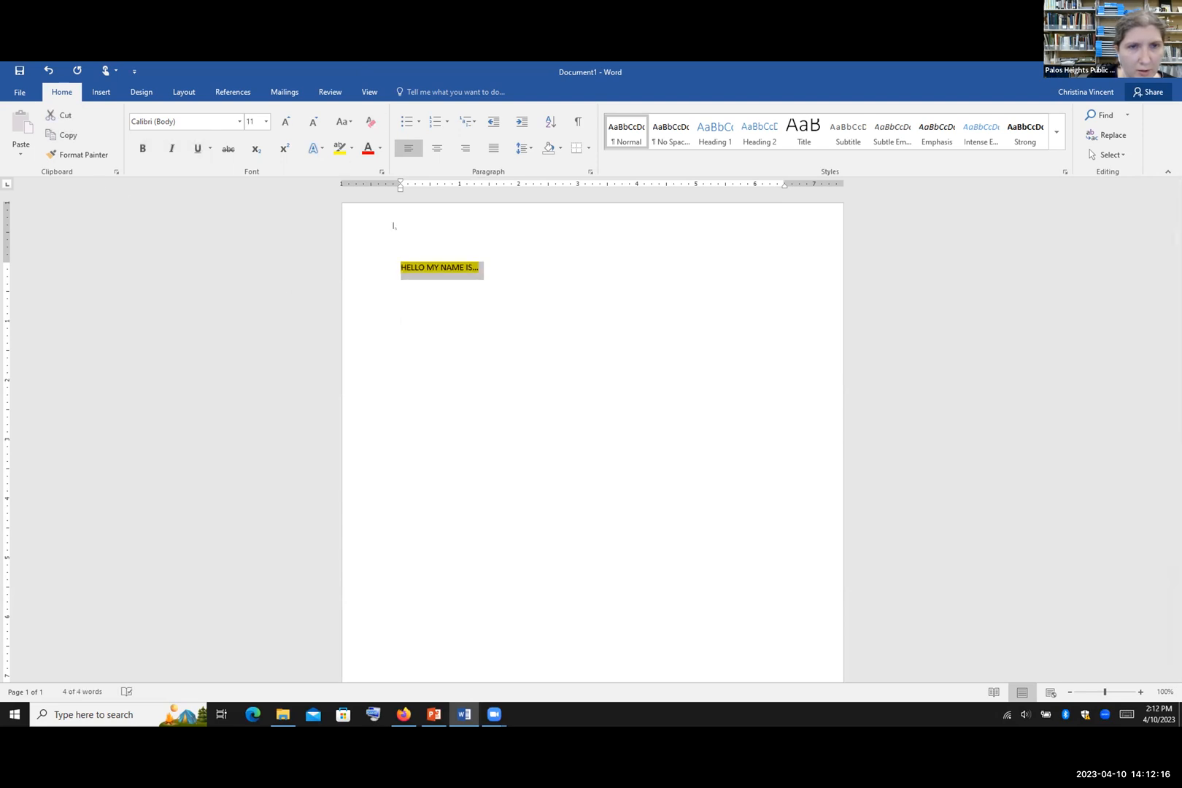
{"action": "left_click", "coordinate": [349, 147]}
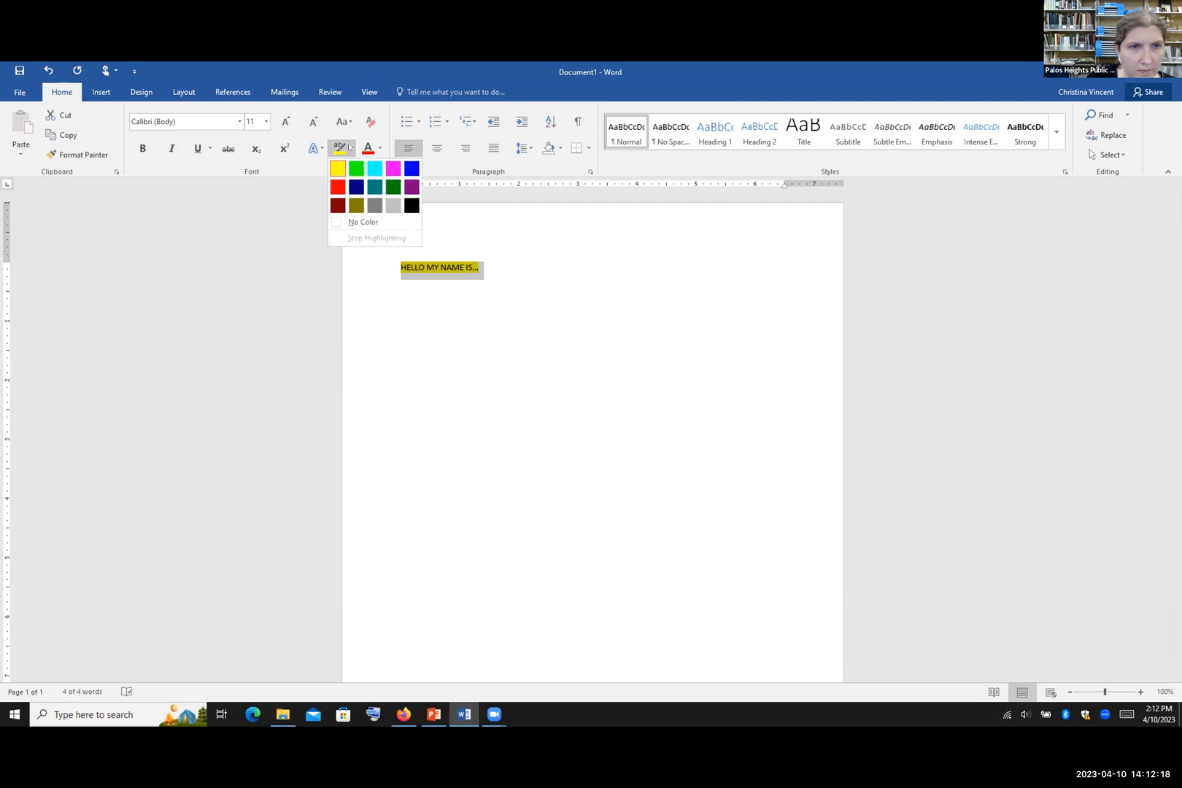
{"action": "left_click", "coordinate": [354, 222]}
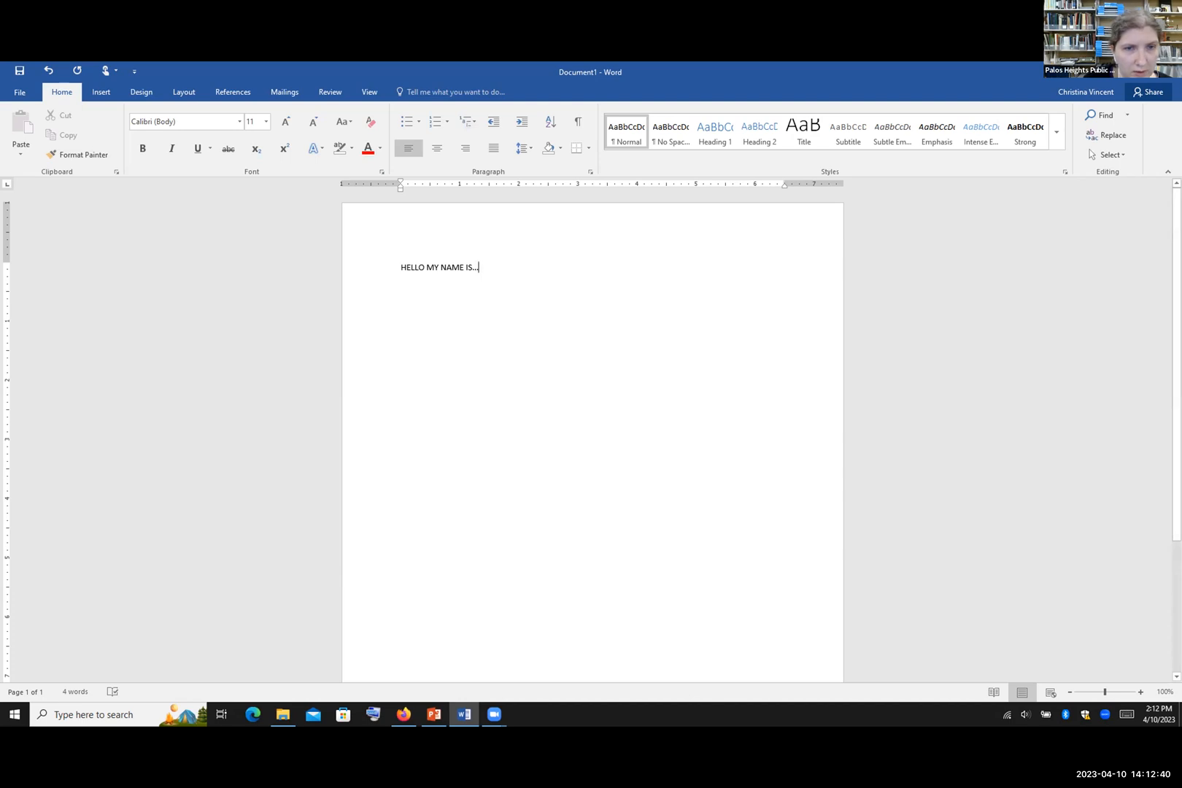
Step: Copy the HELLO MY NAME IS... line, paste extra copies, and join them into one long line
{"action": "left_click", "coordinate": [372, 272]}
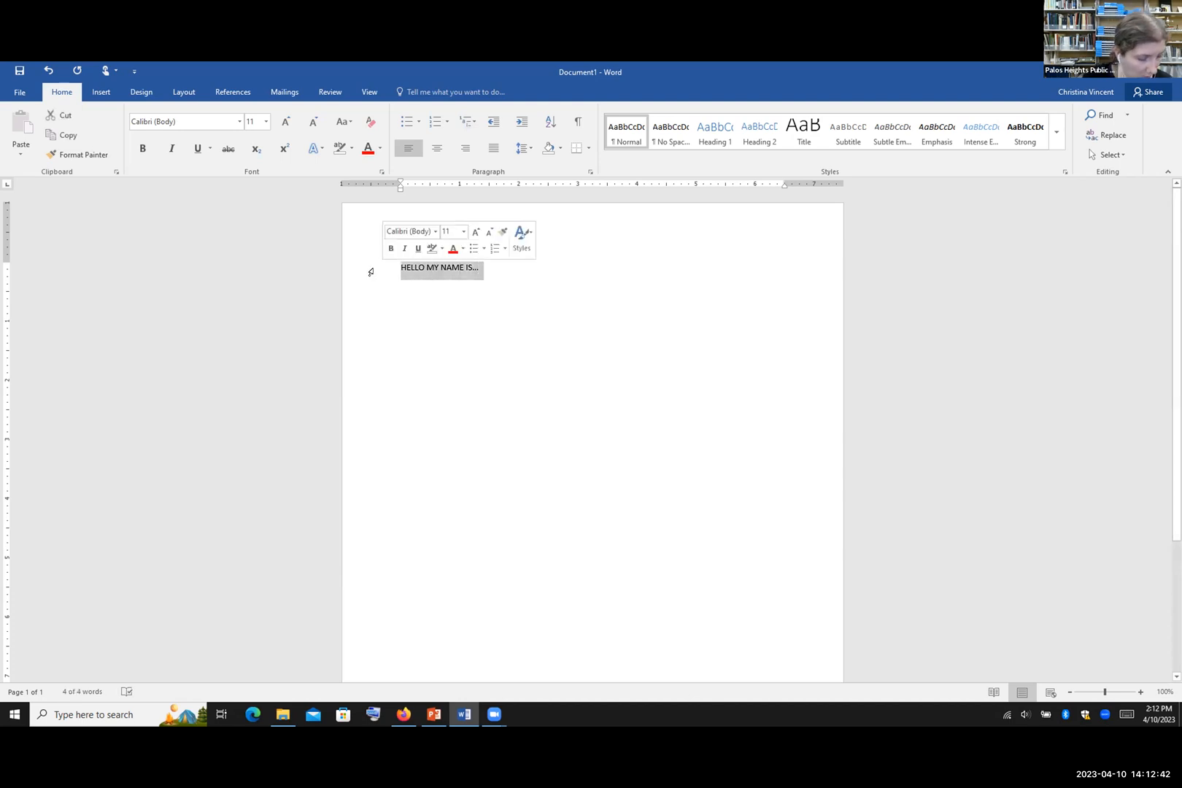
{"action": "key", "text": "ctrl+c"}
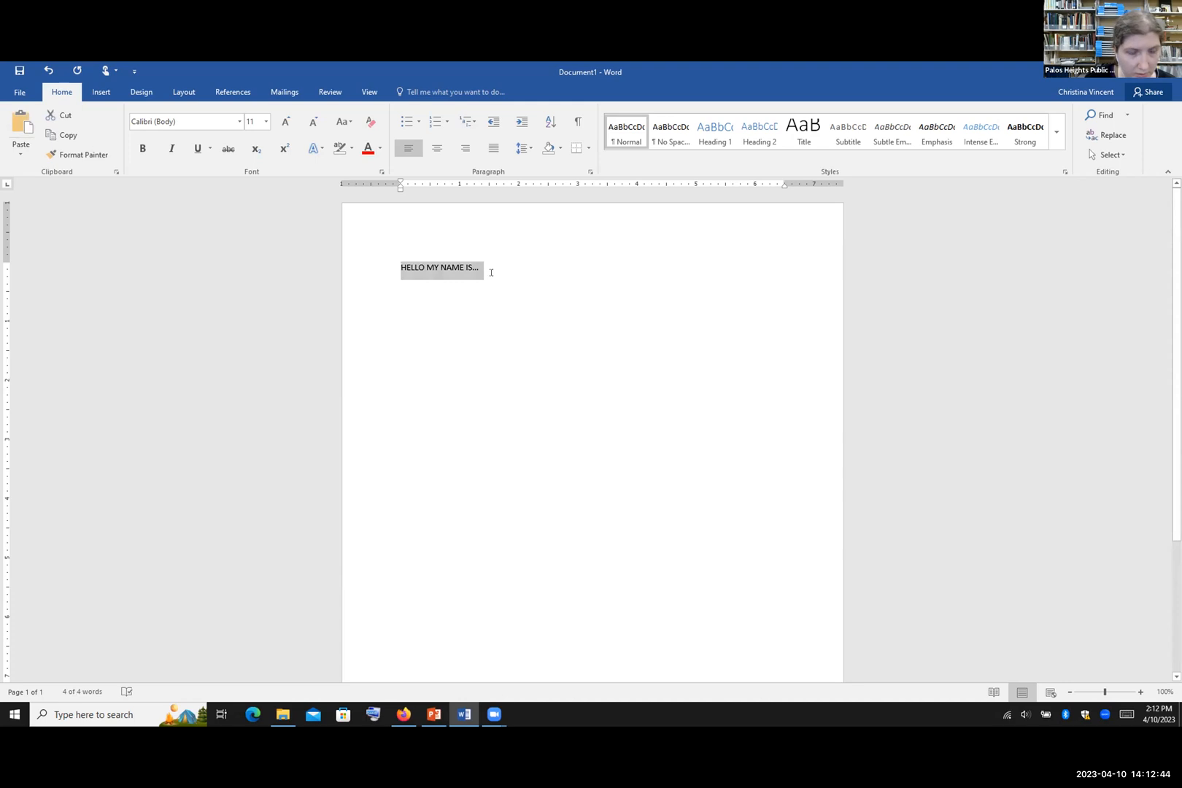
{"action": "key", "text": "ctrl+v"}
{"action": "key", "text": "ctrl+v"}
{"action": "key", "text": "ctrl+v"}
{"action": "key", "text": "ctrl+v"}
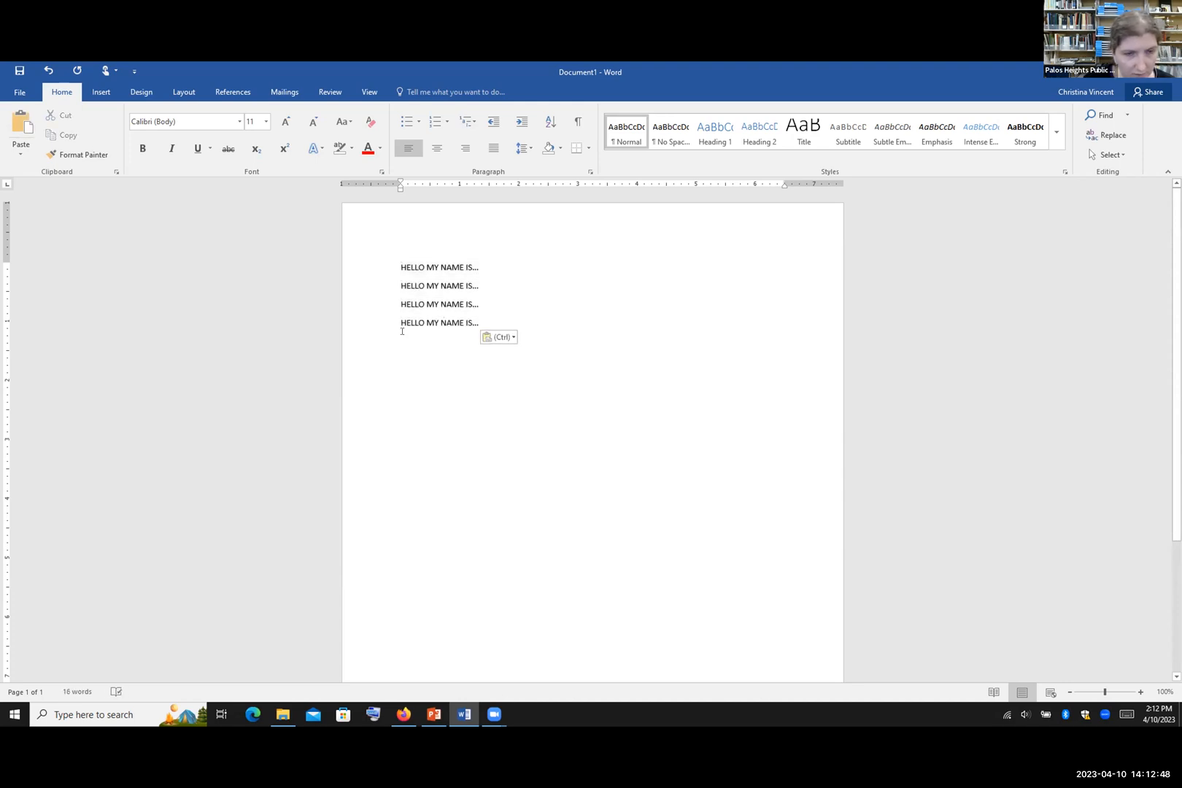
{"action": "left_click", "coordinate": [392, 319]}
{"action": "key", "text": "BackSpace"}
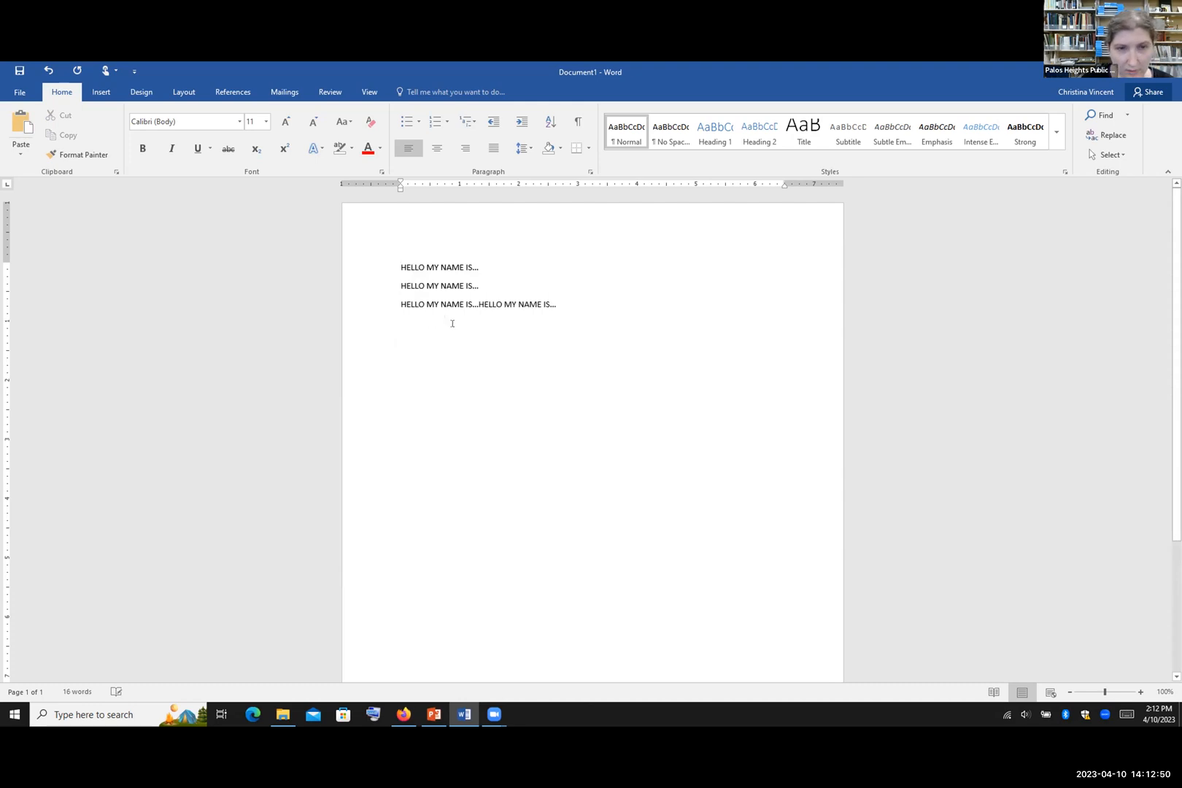
{"action": "left_click", "coordinate": [398, 305]}
{"action": "key", "text": "BackSpace"}
{"action": "left_click", "coordinate": [396, 285]}
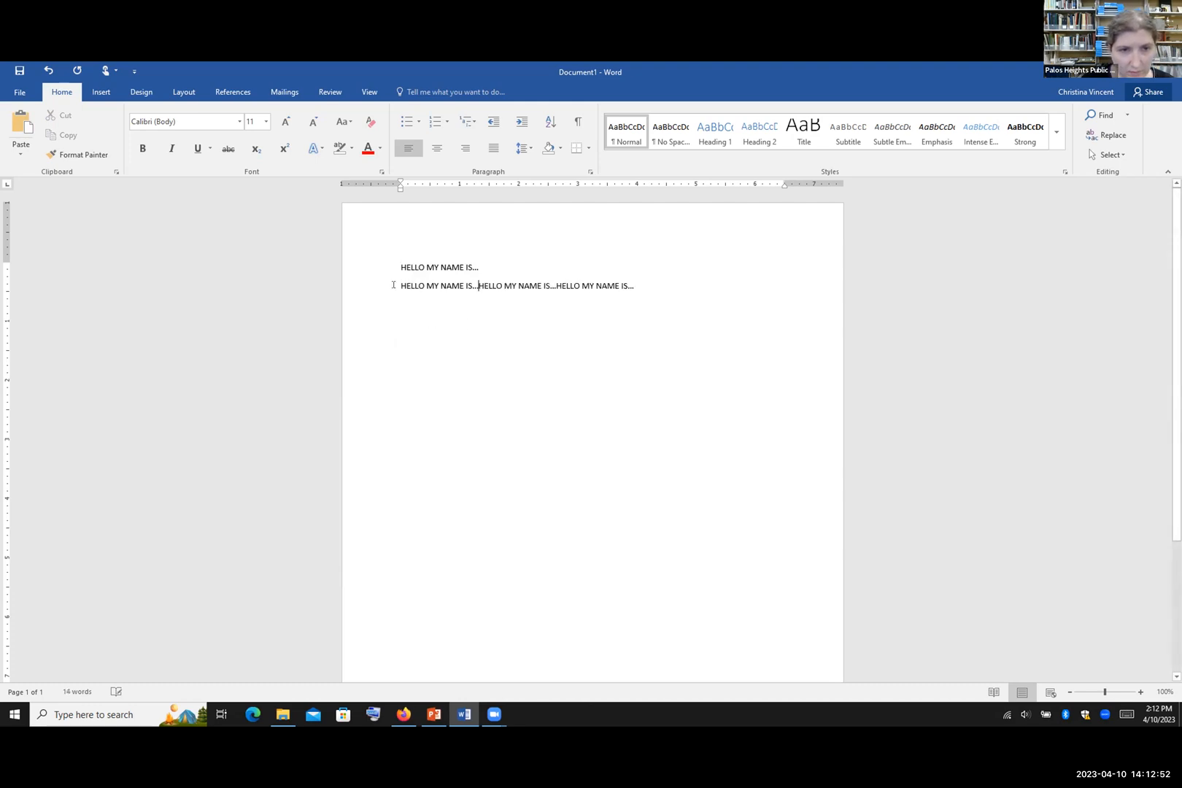
{"action": "key", "text": "BackSpace"}
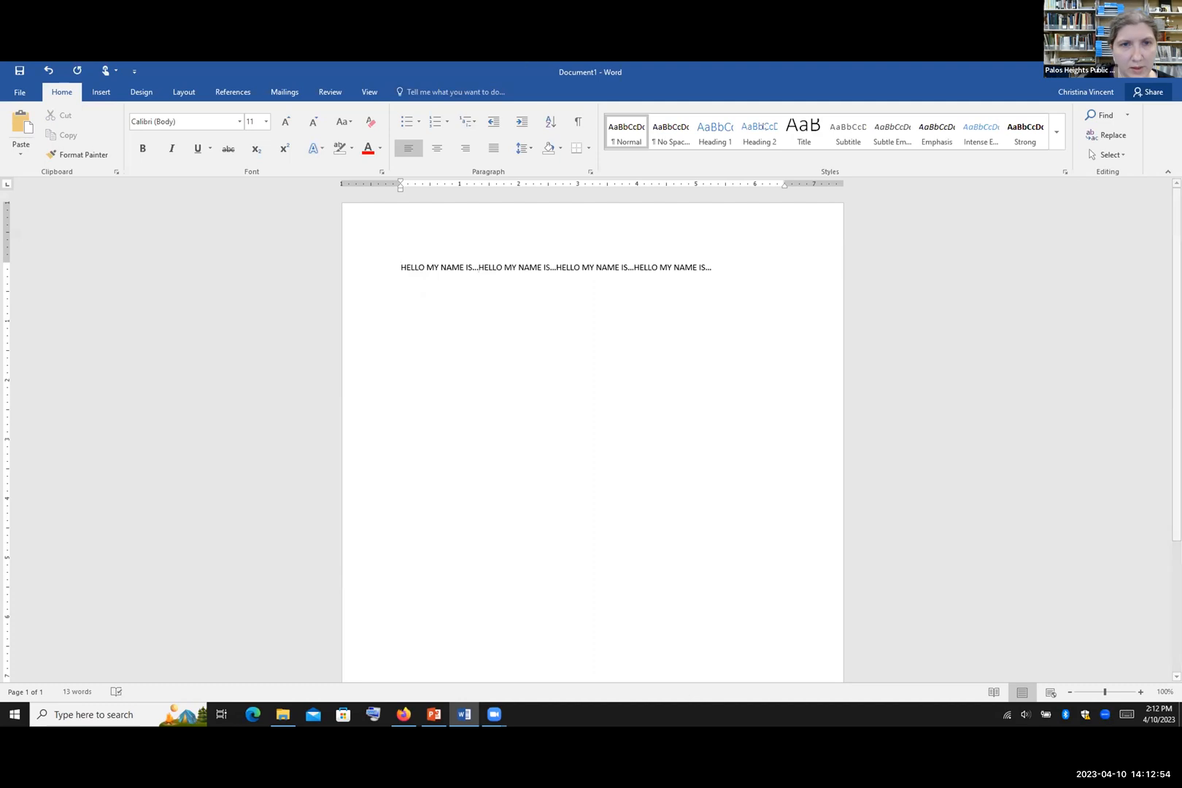
Step: Paste the long phrase line as a second paragraph and extend the first line with more phrases
{"action": "left_click", "coordinate": [340, 267]}
{"action": "key", "text": "ctrl+c"}
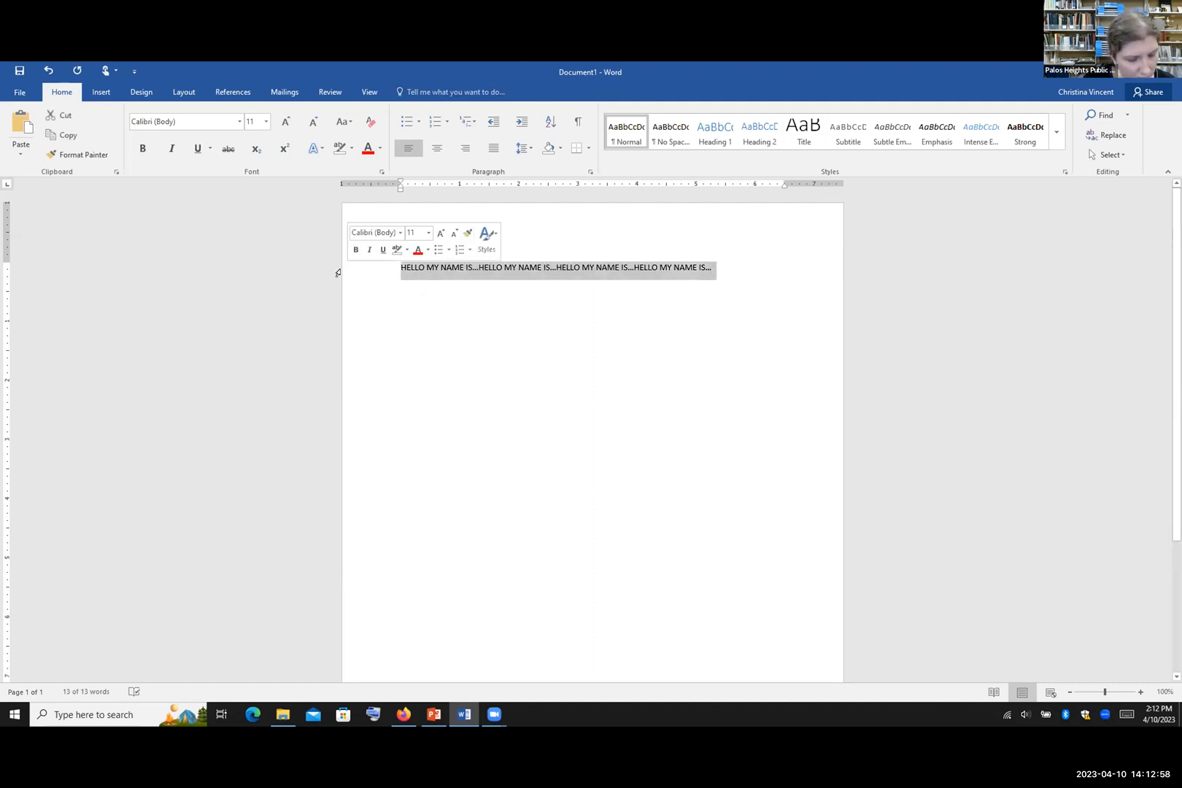
{"action": "left_click", "coordinate": [714, 269]}
{"action": "key", "text": "Return"}
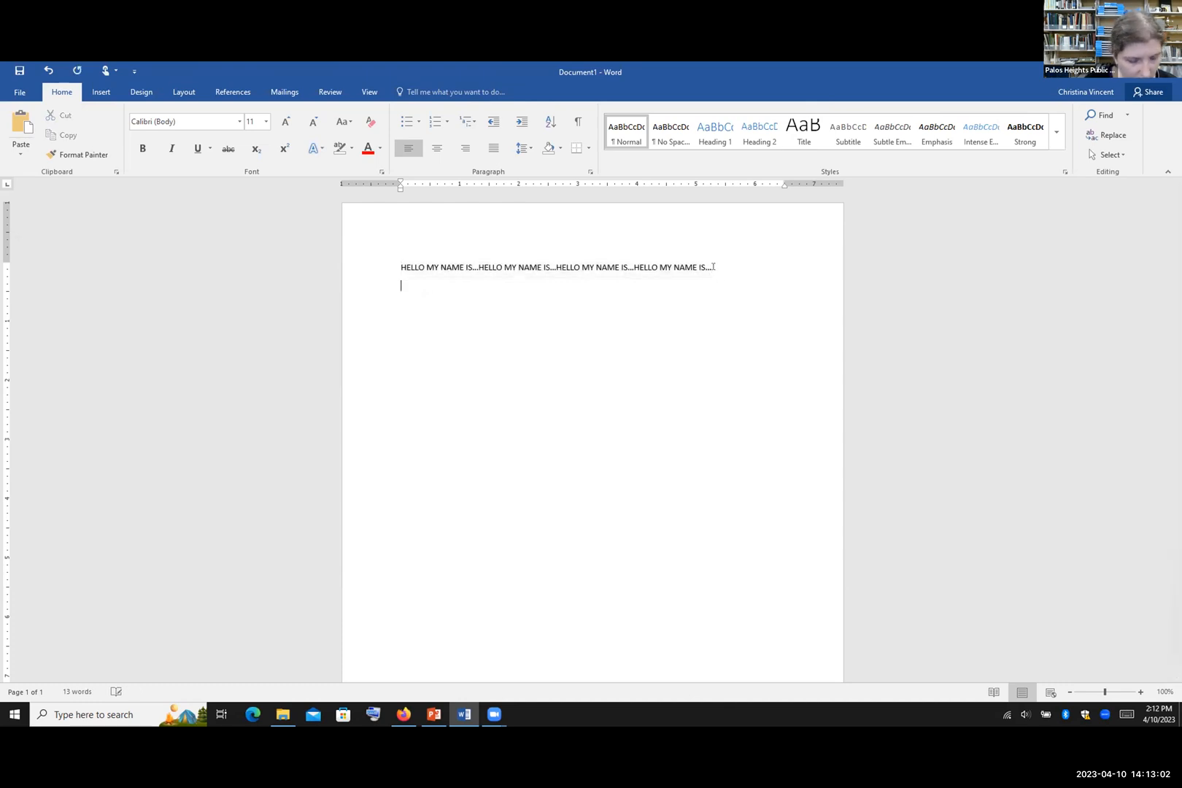
{"action": "key", "text": "ctrl+v"}
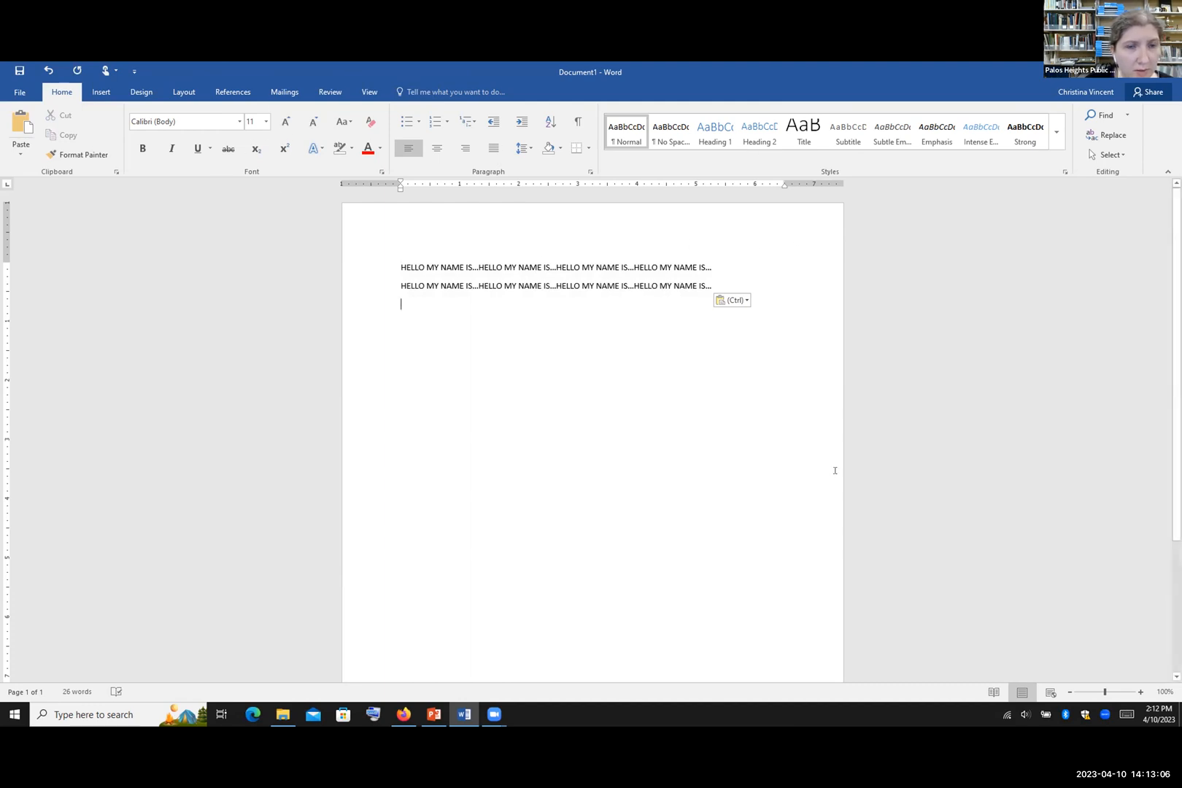
{"action": "left_click", "coordinate": [713, 265]}
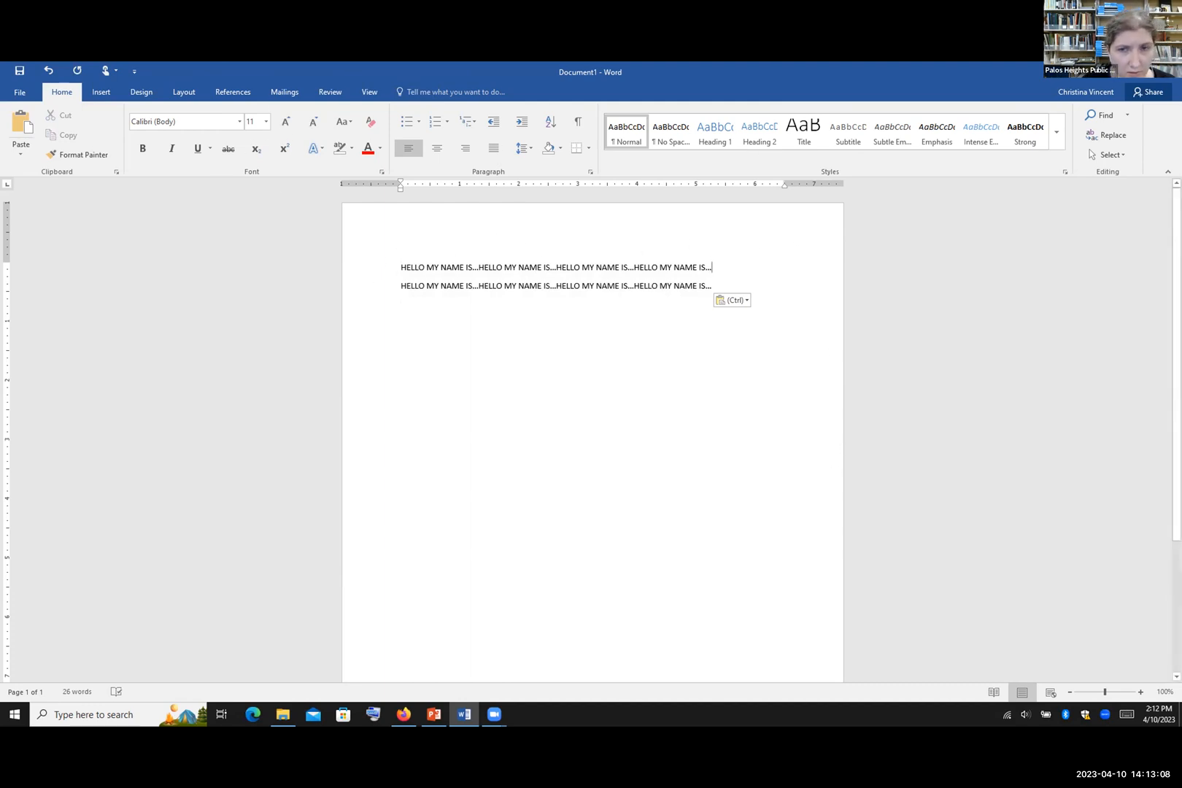
{"action": "key", "text": "ctrl+v"}
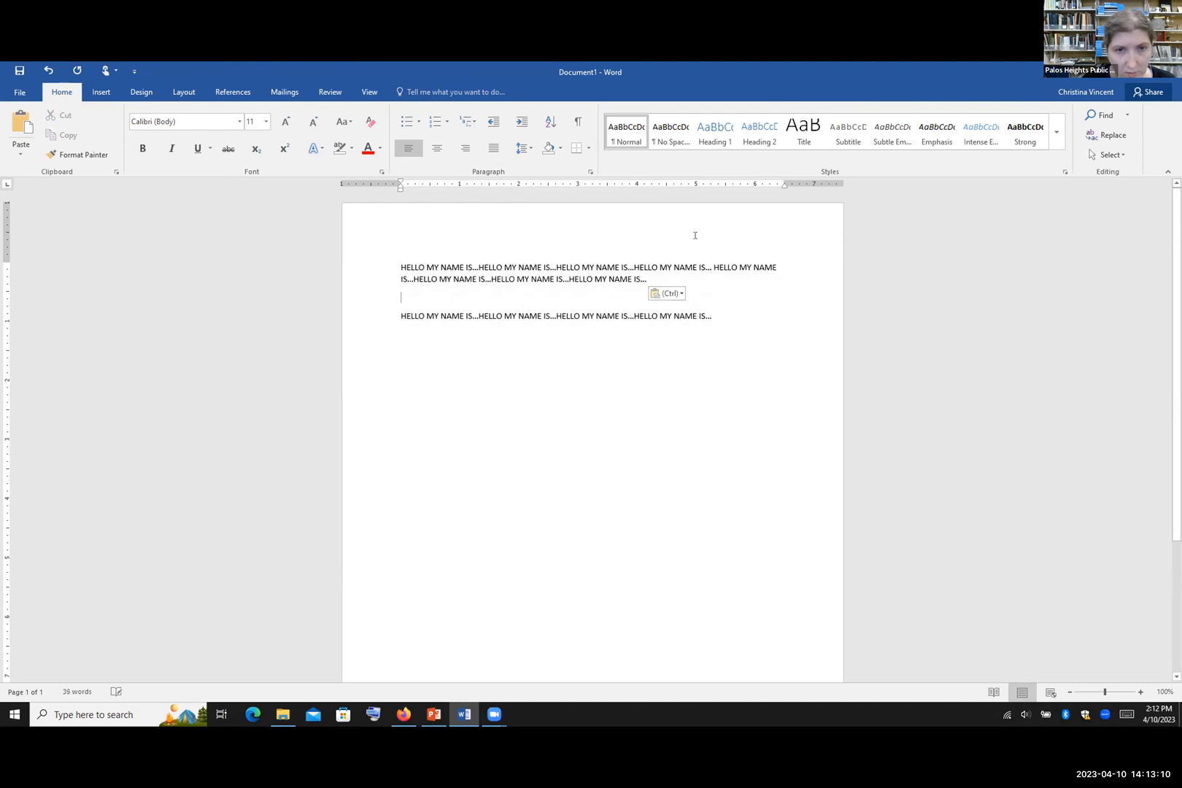
{"action": "key", "text": "BackSpace"}
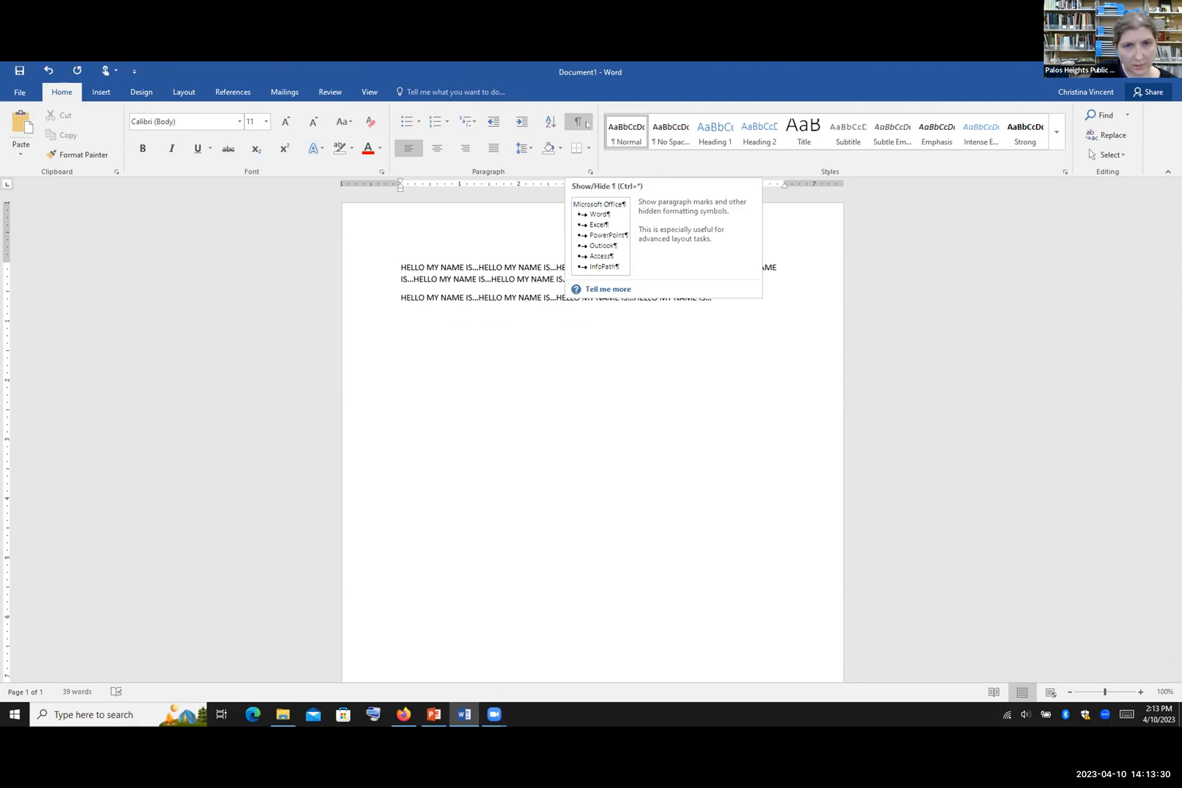
Step: Turn on Show/Hide ¶ to display paragraph marks and formatting symbols
{"action": "left_click", "coordinate": [579, 123]}
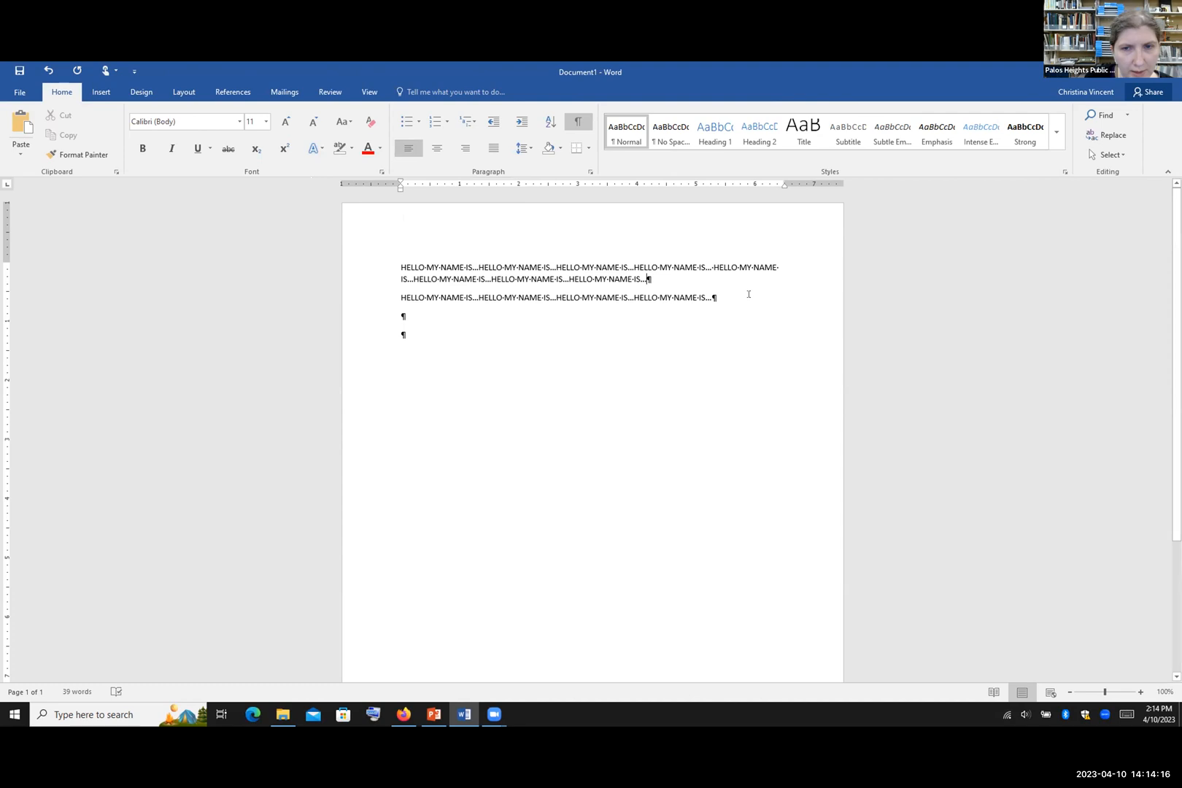
Step: Select both HELLO paragraphs, try Center and Align Right, then apply Justify
{"action": "left_click_drag", "start_coordinate": [735, 297], "coordinate": [379, 266]}
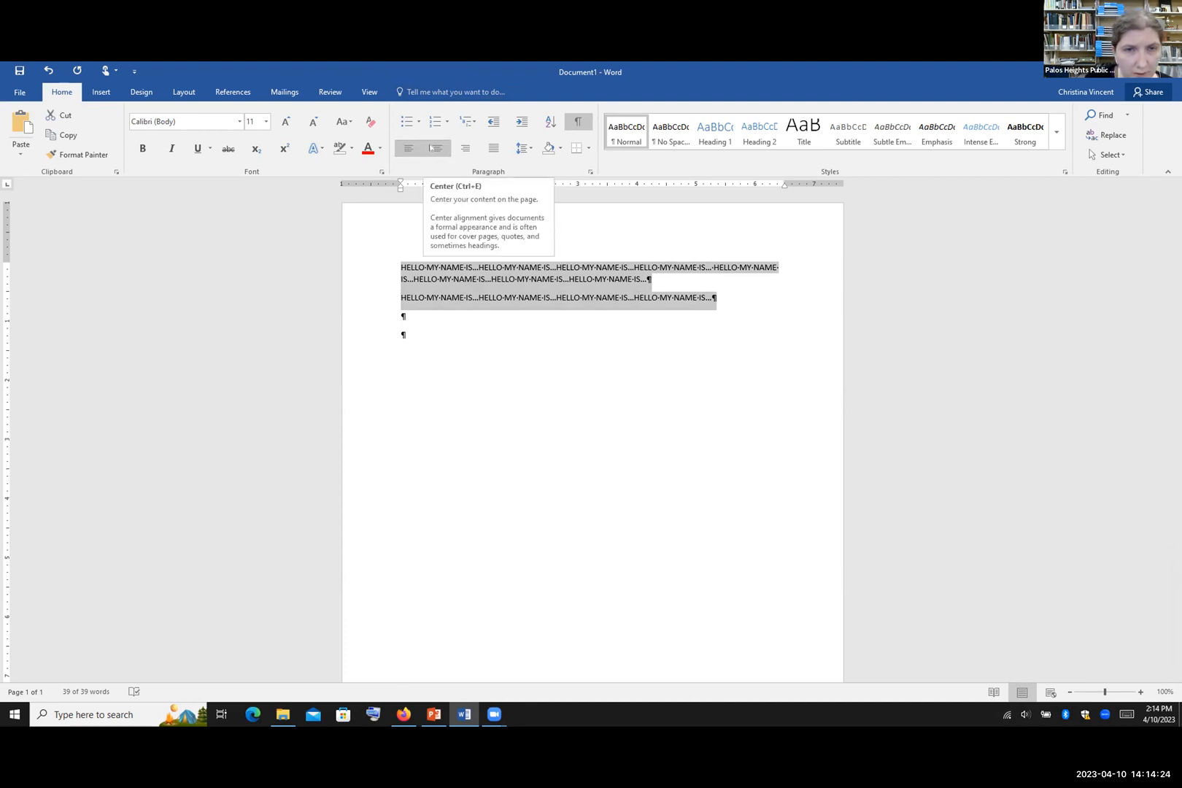
{"action": "left_click", "coordinate": [432, 148]}
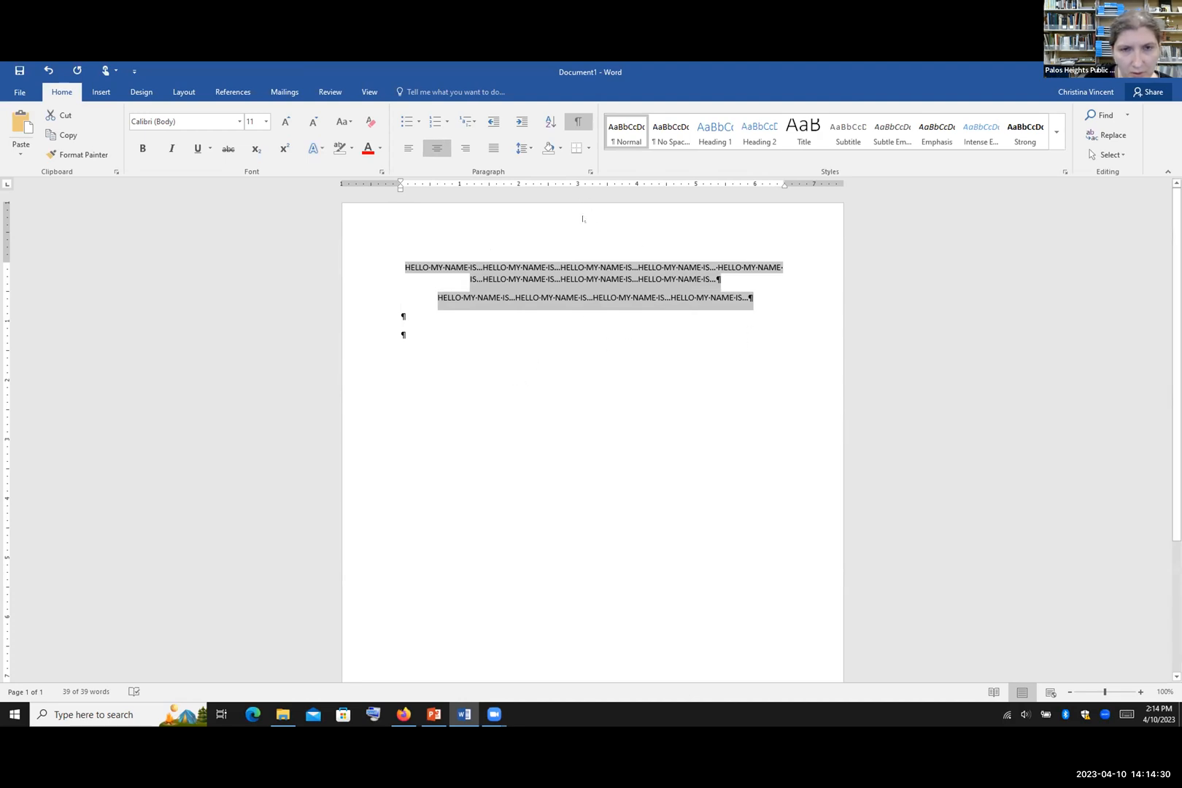
{"action": "left_click", "coordinate": [468, 151]}
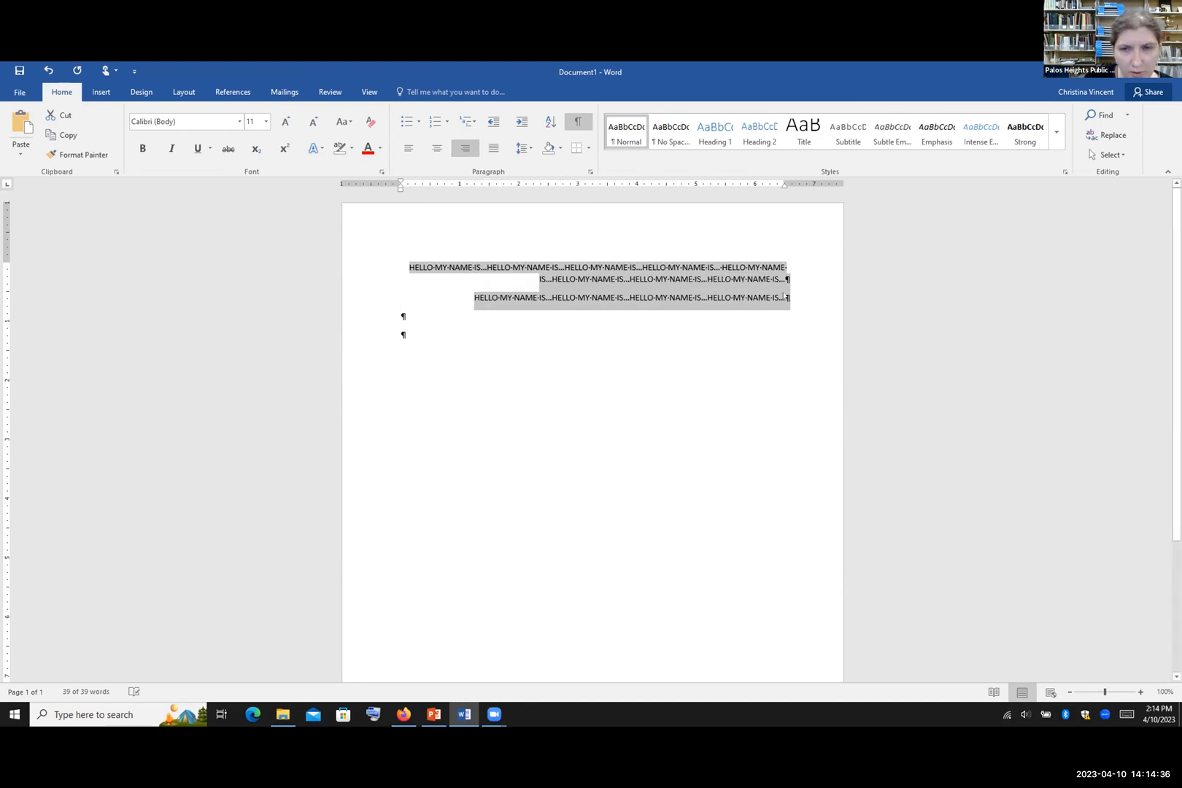
{"action": "left_click", "coordinate": [409, 322]}
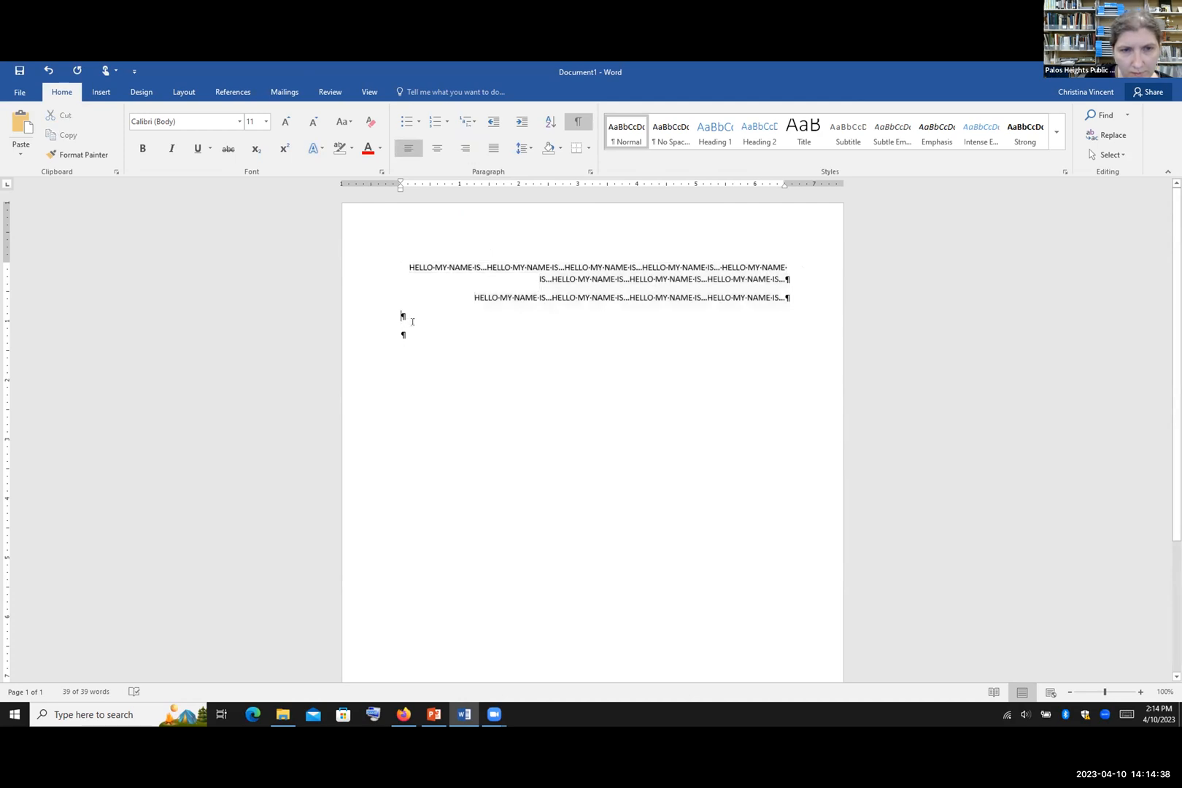
{"action": "left_click", "coordinate": [787, 295]}
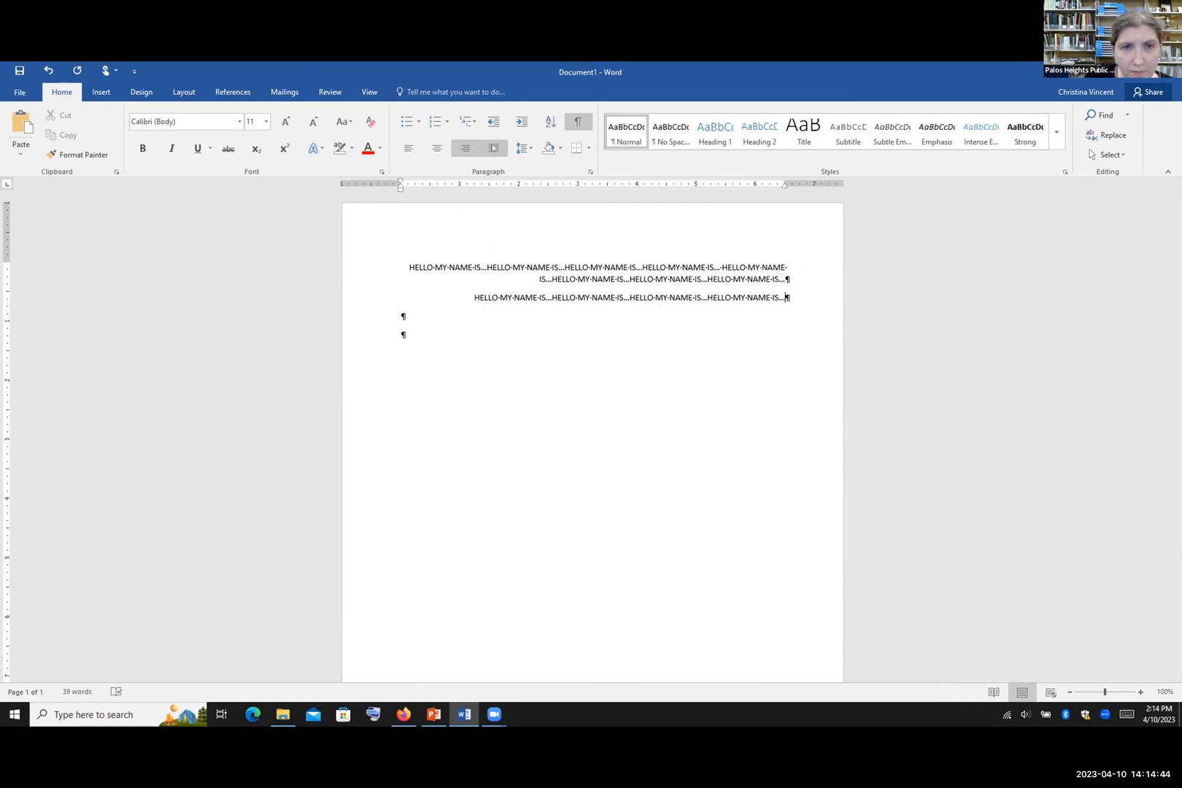
{"action": "left_click_drag", "start_coordinate": [788, 297], "coordinate": [383, 264]}
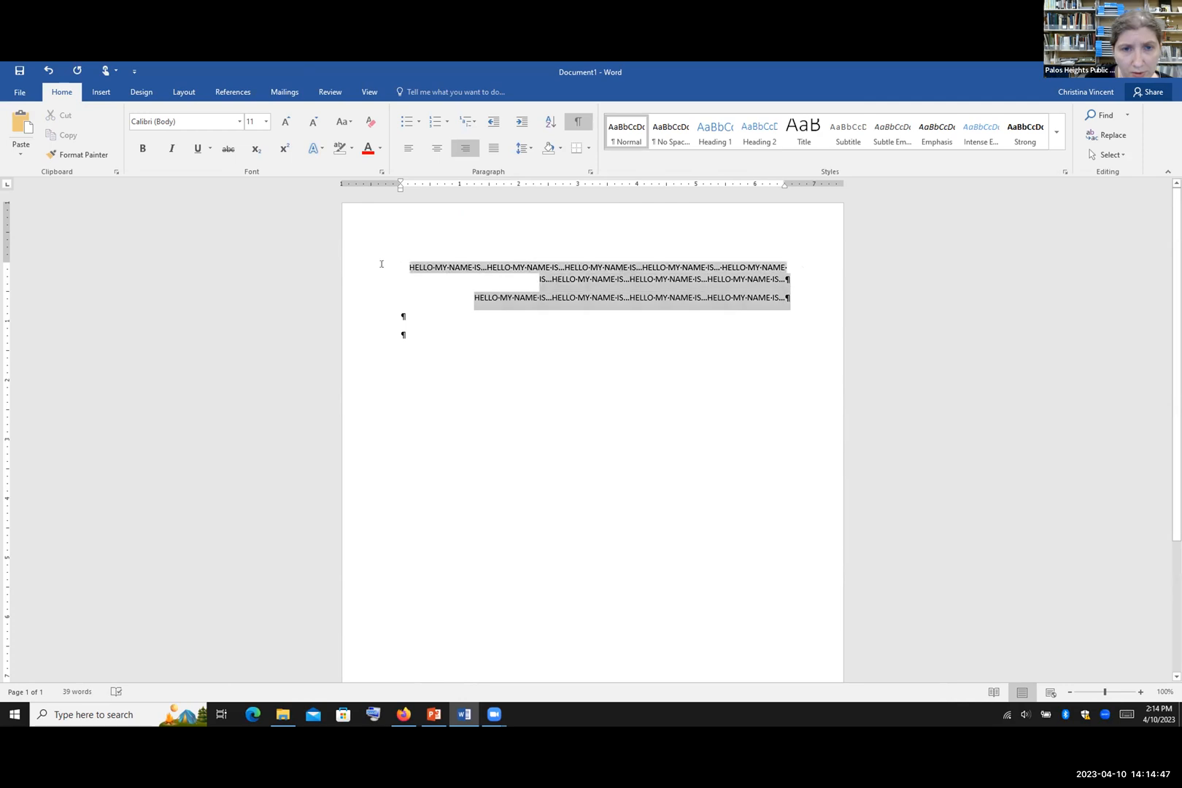
{"action": "left_click", "coordinate": [493, 148]}
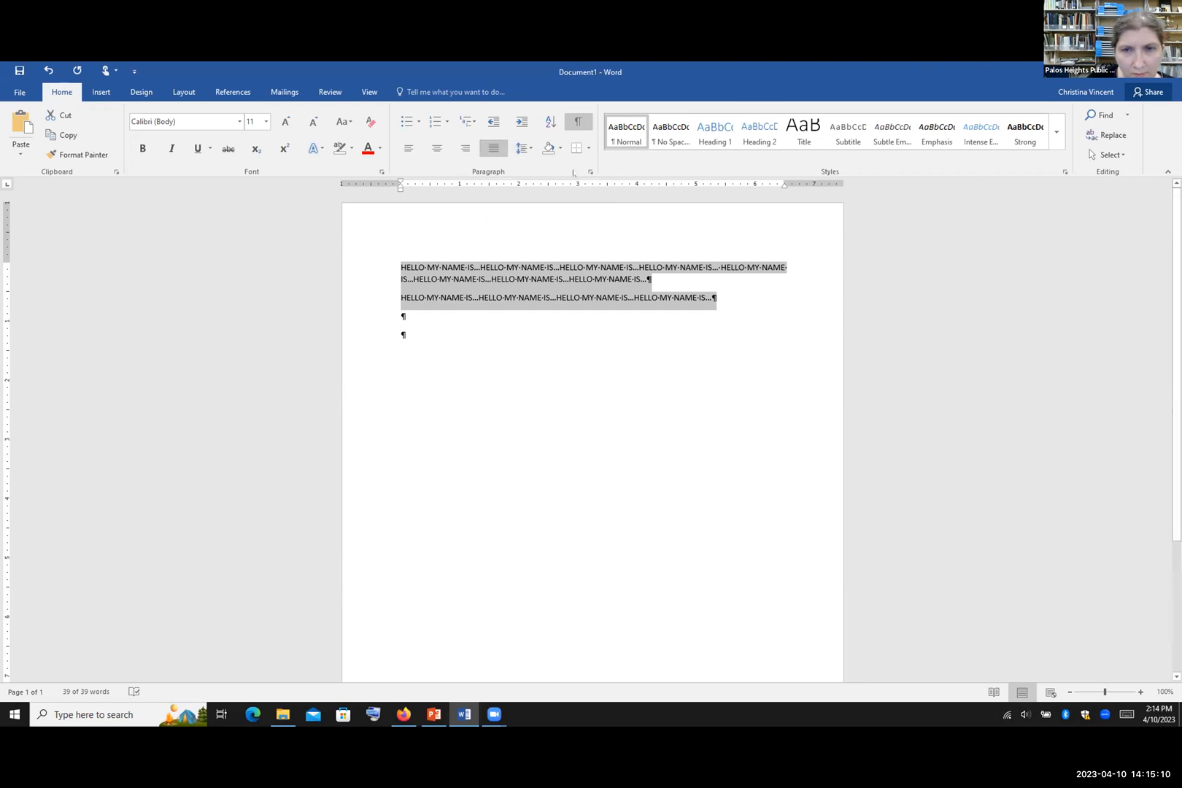
Step: Paste another copy of the repeated HELLO text into the first paragraph
{"action": "left_click", "coordinate": [646, 278]}
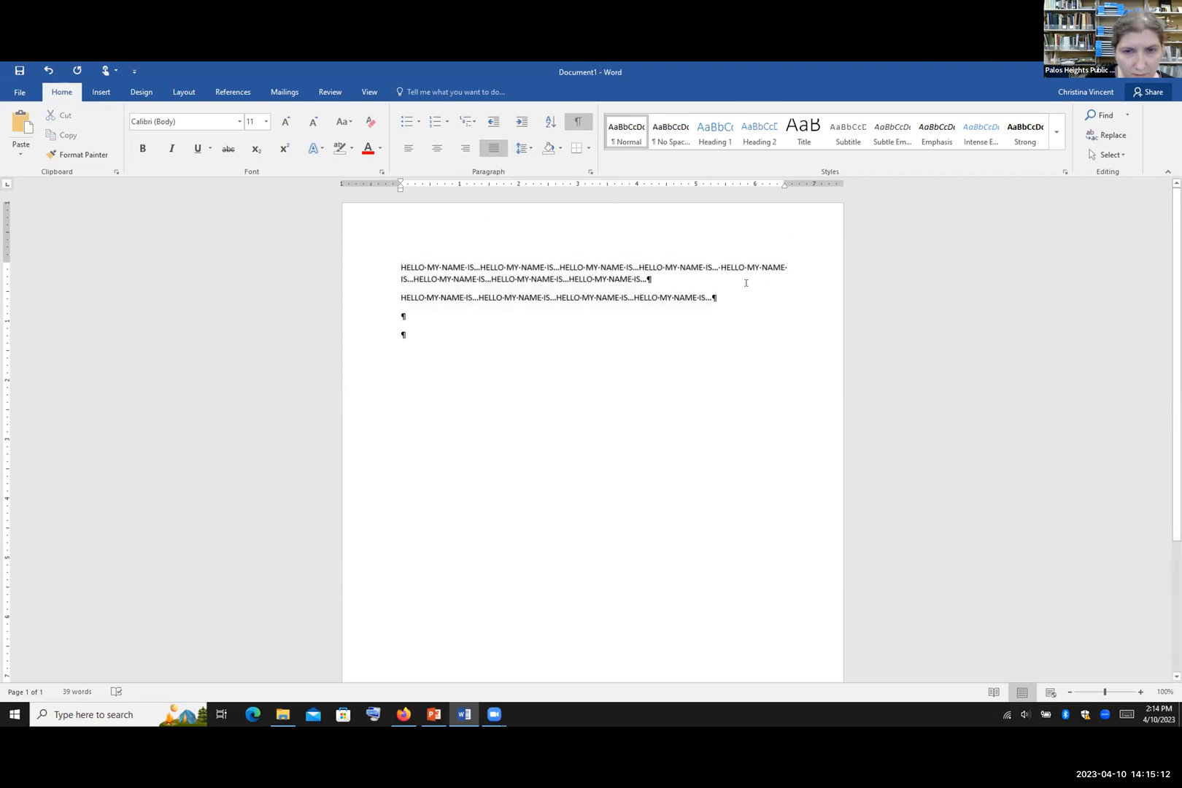
{"action": "type", "text": "HELLO MY NAME IS...HELLO MY NAME IS...HELLO MY NAME IS...HELLO MY NAME IS..."}
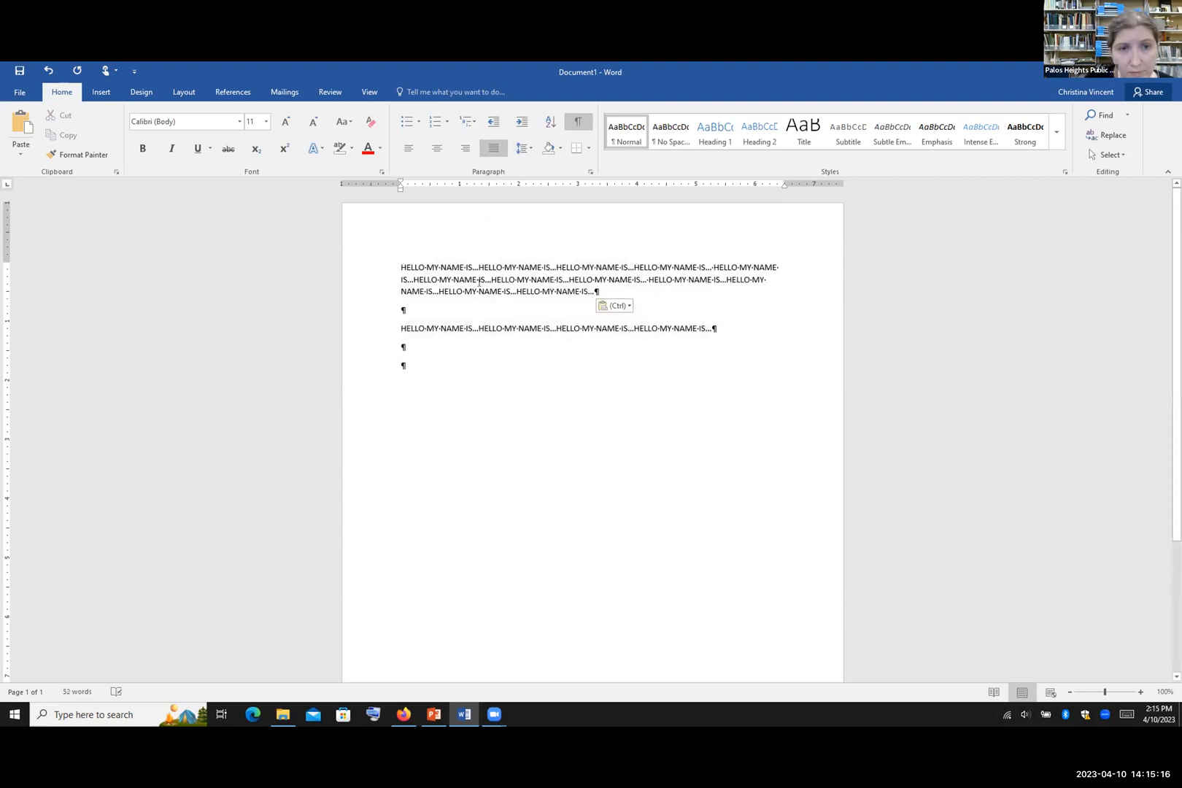
{"action": "left_click", "coordinate": [763, 278]}
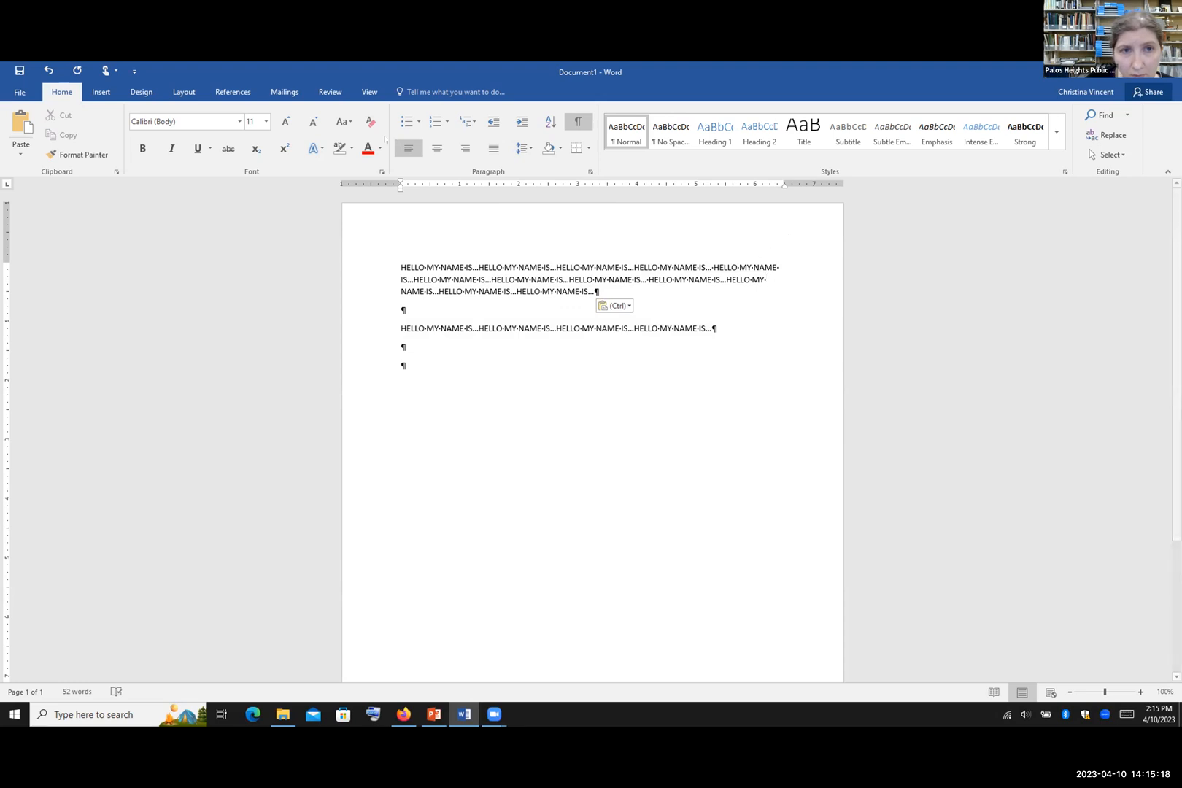
Step: Try Justify on the HELLO paragraphs, then set all the text back to Align Left
{"action": "left_click_drag", "start_coordinate": [716, 330], "coordinate": [372, 246]}
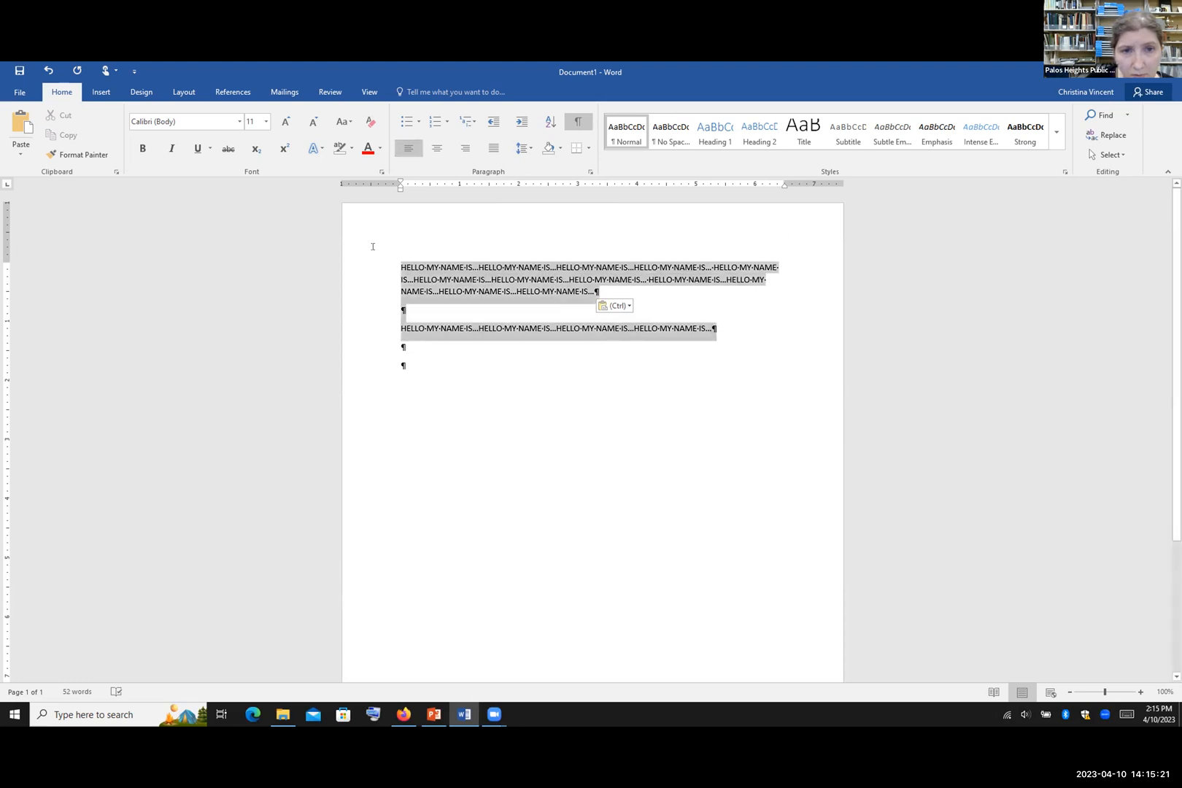
{"action": "left_click", "coordinate": [493, 148]}
{"action": "left_click", "coordinate": [763, 286]}
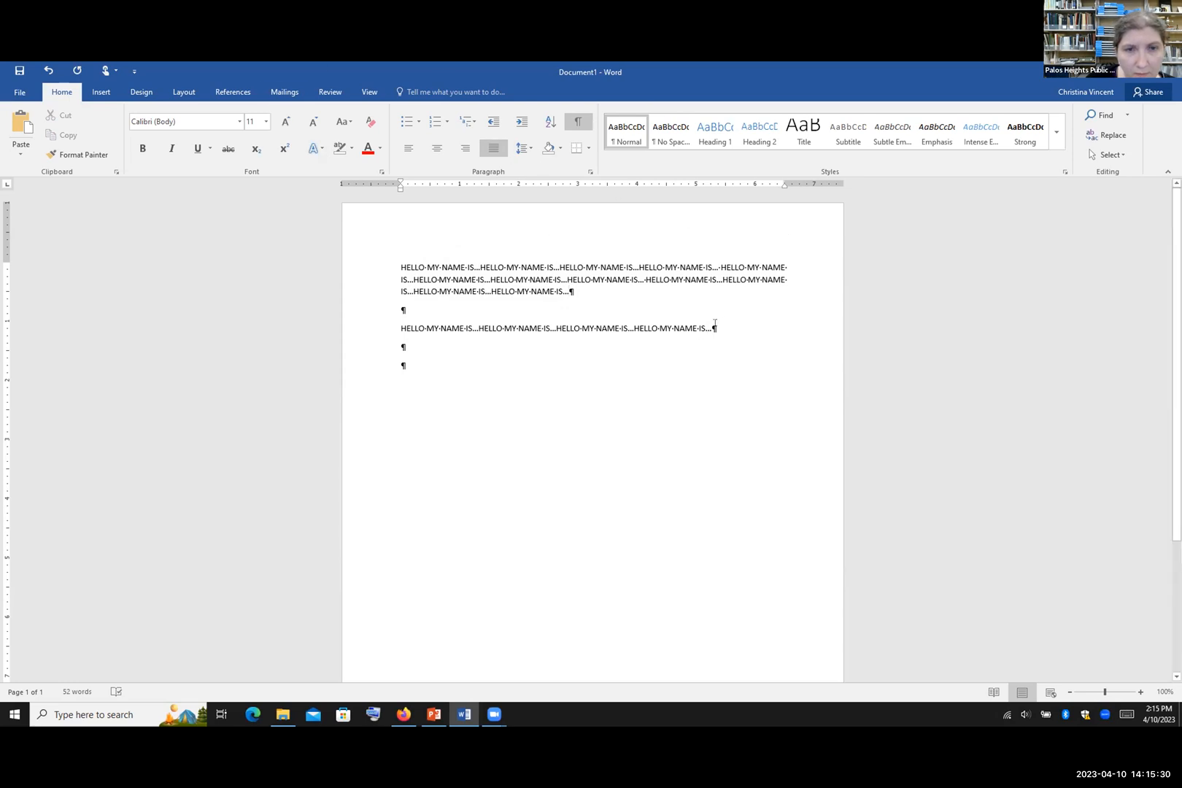
{"action": "left_click_drag", "start_coordinate": [714, 321], "coordinate": [356, 245]}
{"action": "left_click", "coordinate": [408, 148]}
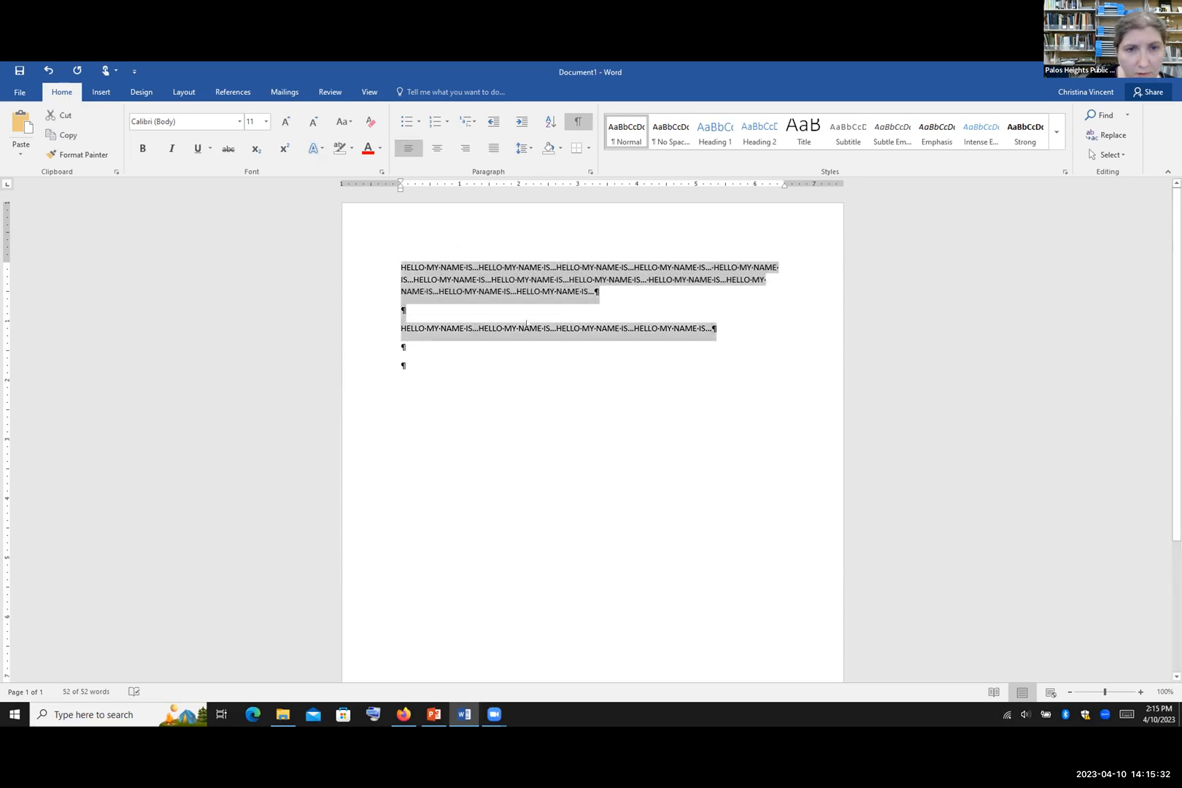
{"action": "left_click", "coordinate": [594, 292]}
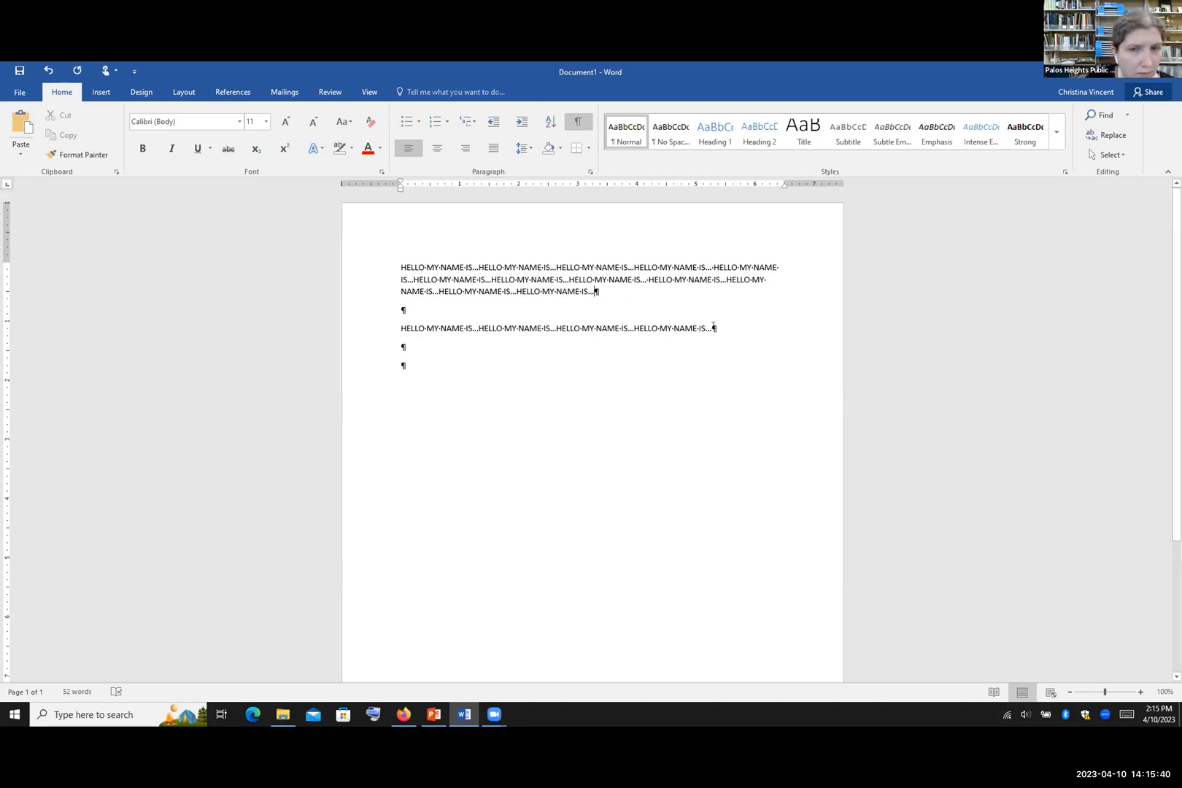
Step: Bullet both HELLO paragraphs and choose the round bullet style
{"action": "left_click_drag", "start_coordinate": [687, 326], "coordinate": [380, 259]}
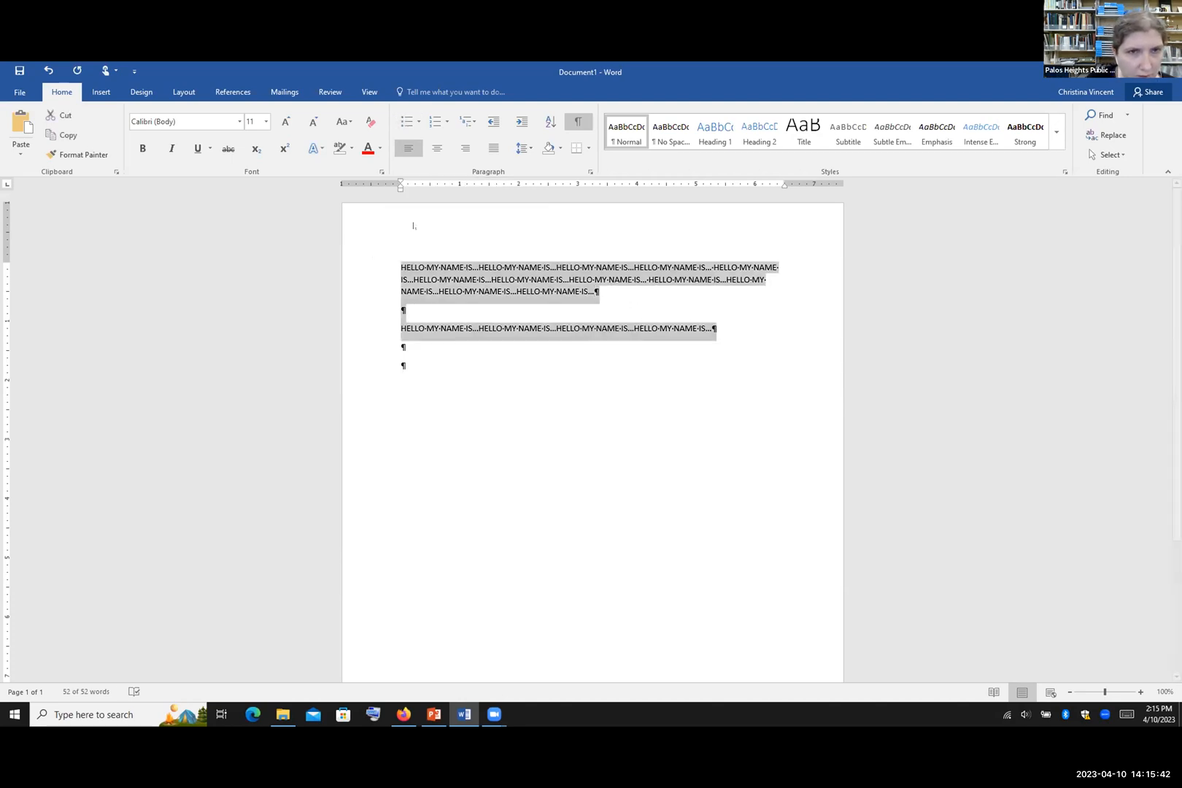
{"action": "left_click", "coordinate": [406, 121]}
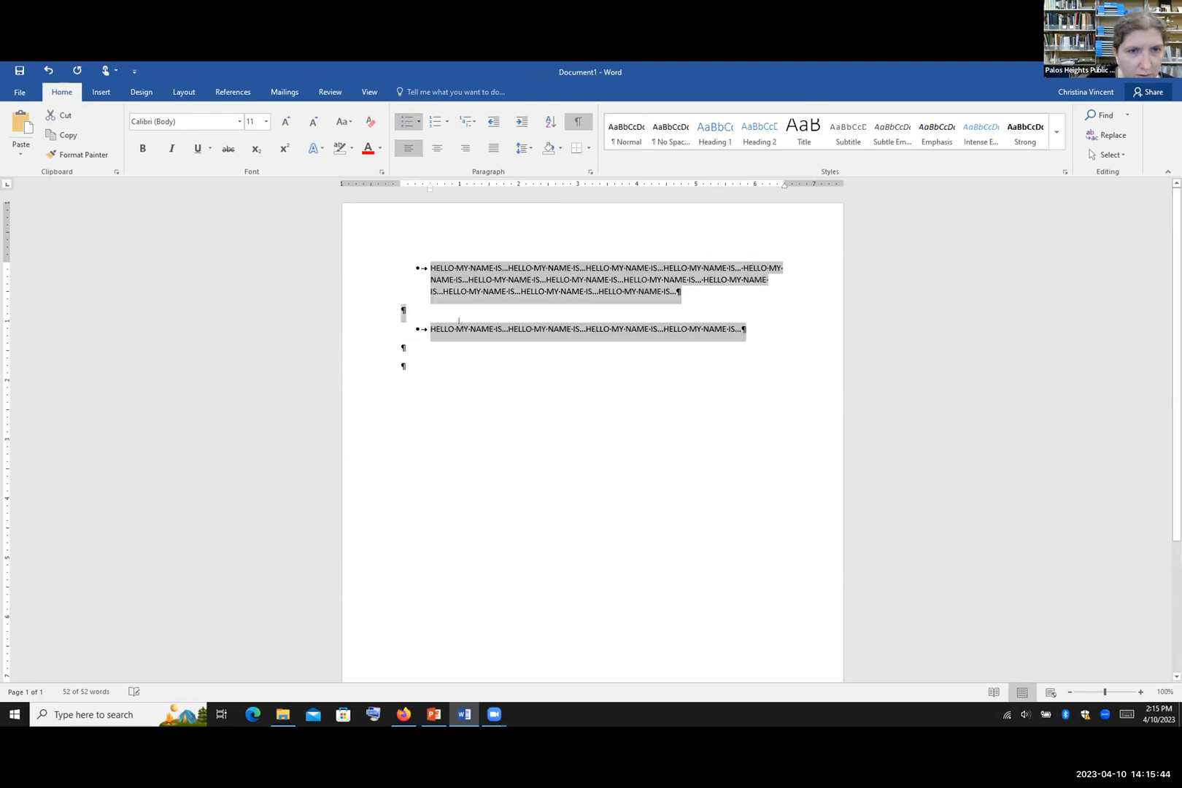
{"action": "left_click", "coordinate": [448, 293]}
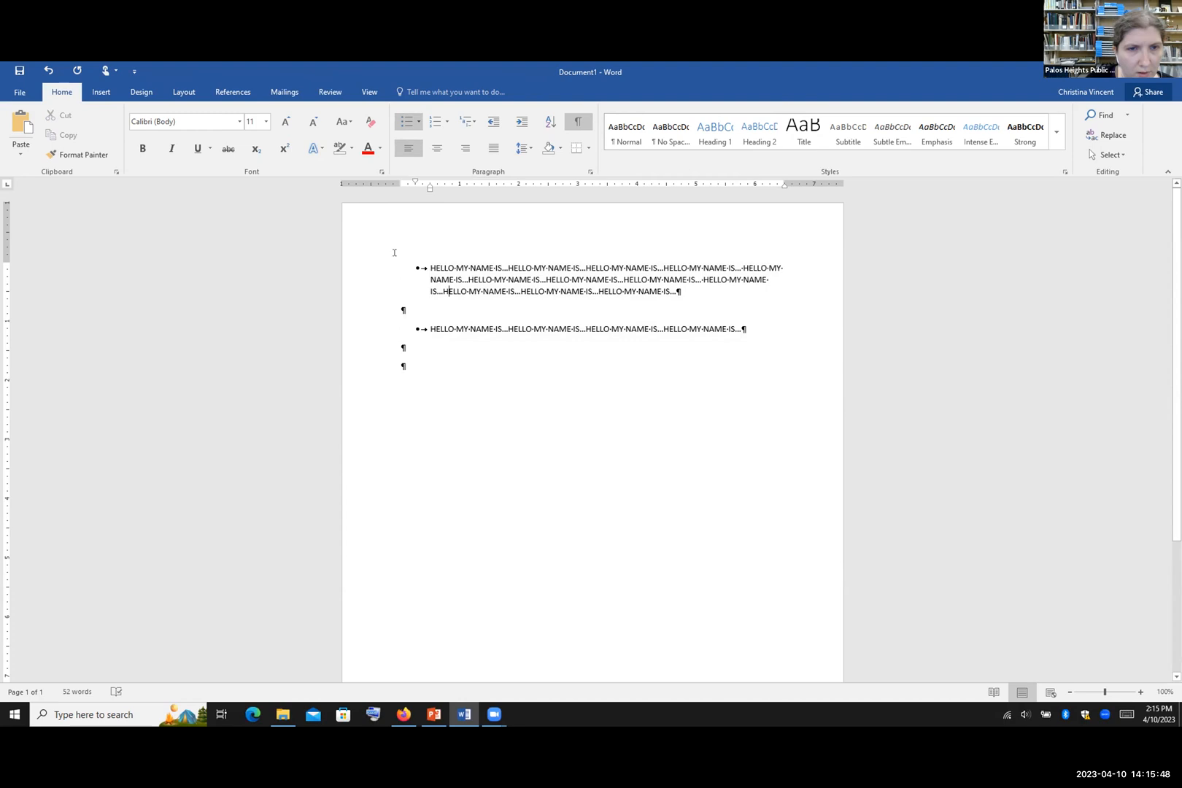
{"action": "left_click", "coordinate": [417, 121]}
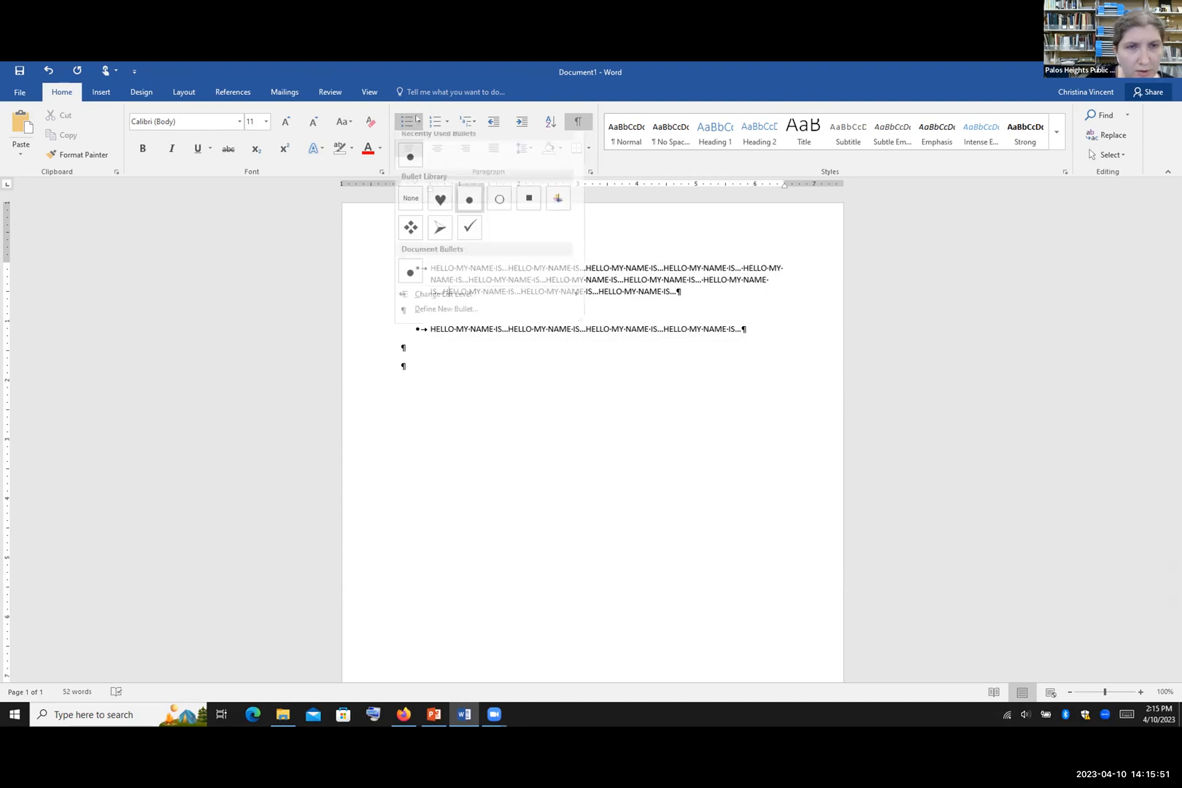
{"action": "left_click", "coordinate": [408, 163]}
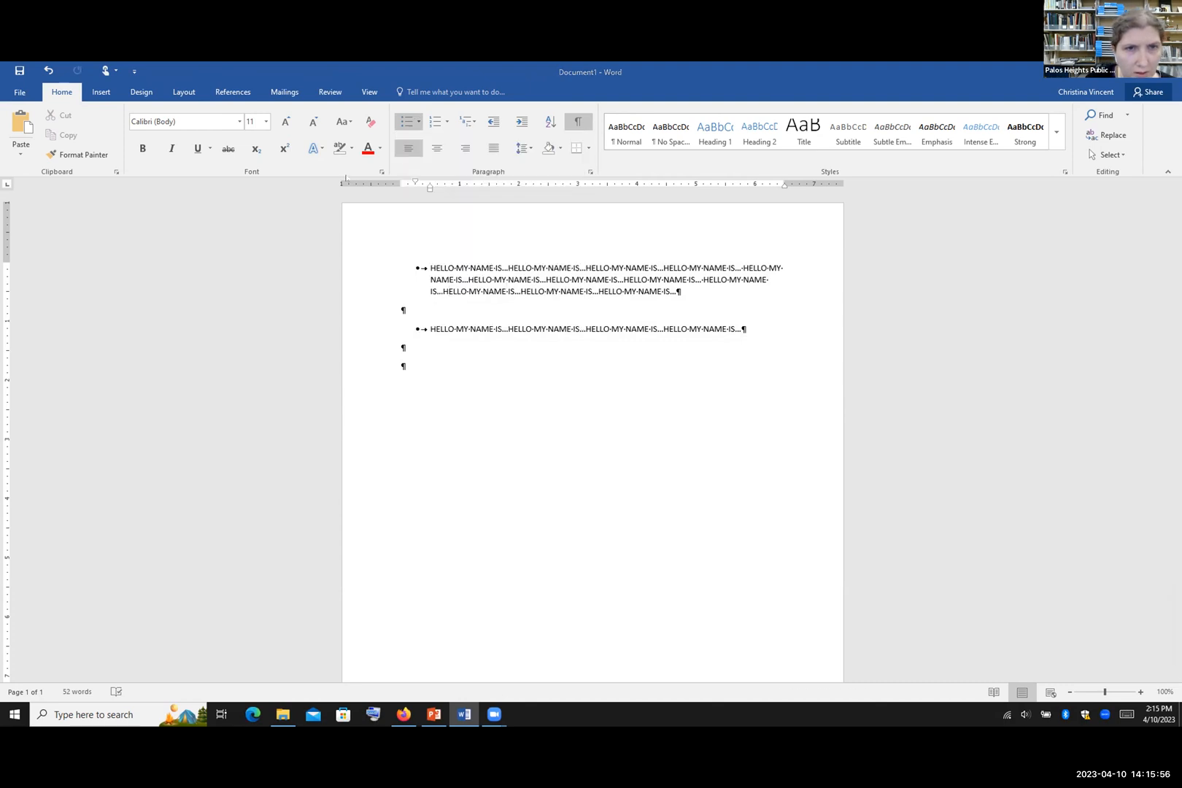
{"action": "left_click", "coordinate": [418, 122]}
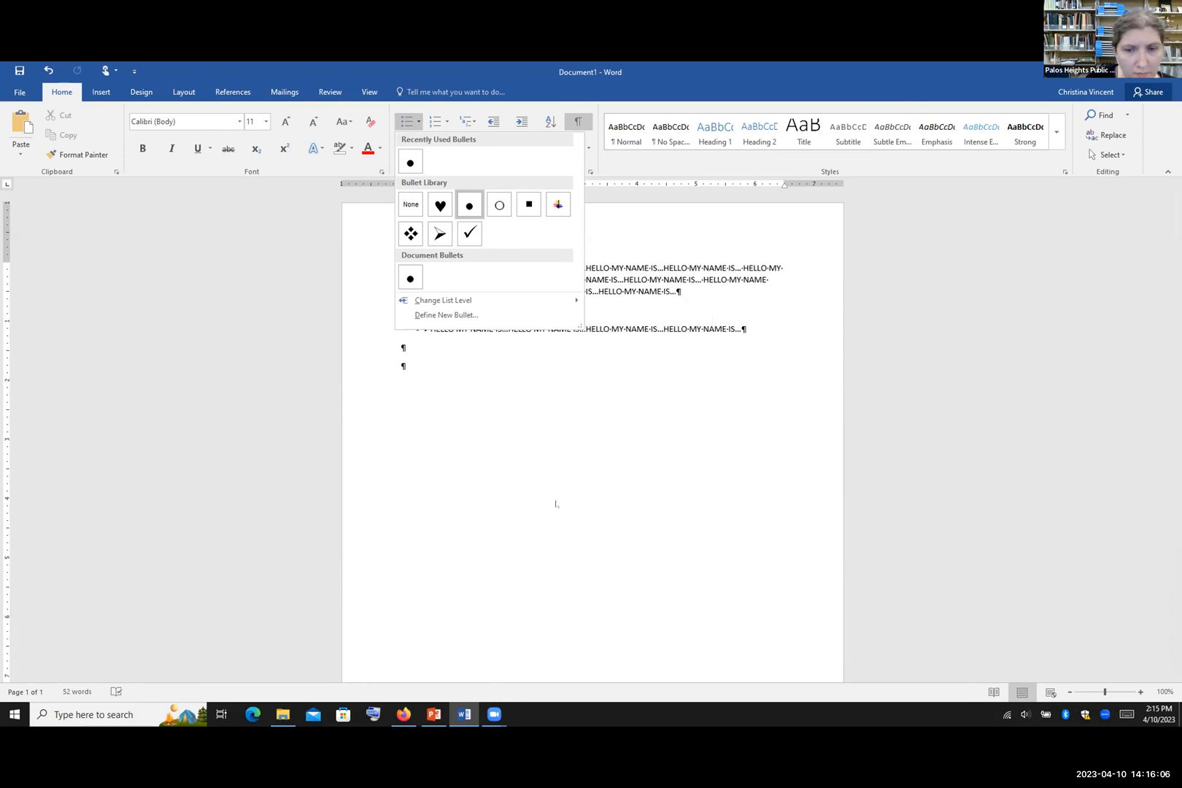
{"action": "left_click", "coordinate": [486, 365]}
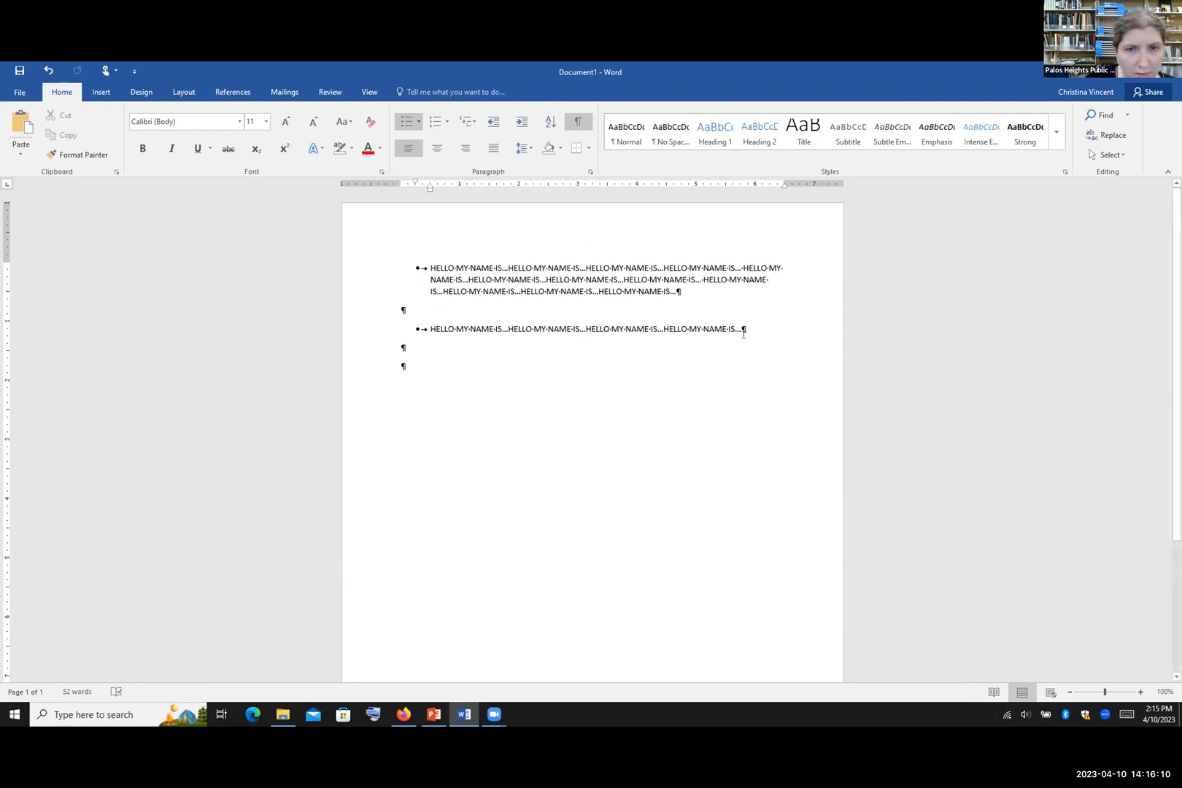
Step: Apply the lowercase a., b. numbering format to both bulleted paragraphs
{"action": "left_click_drag", "start_coordinate": [744, 329], "coordinate": [359, 248]}
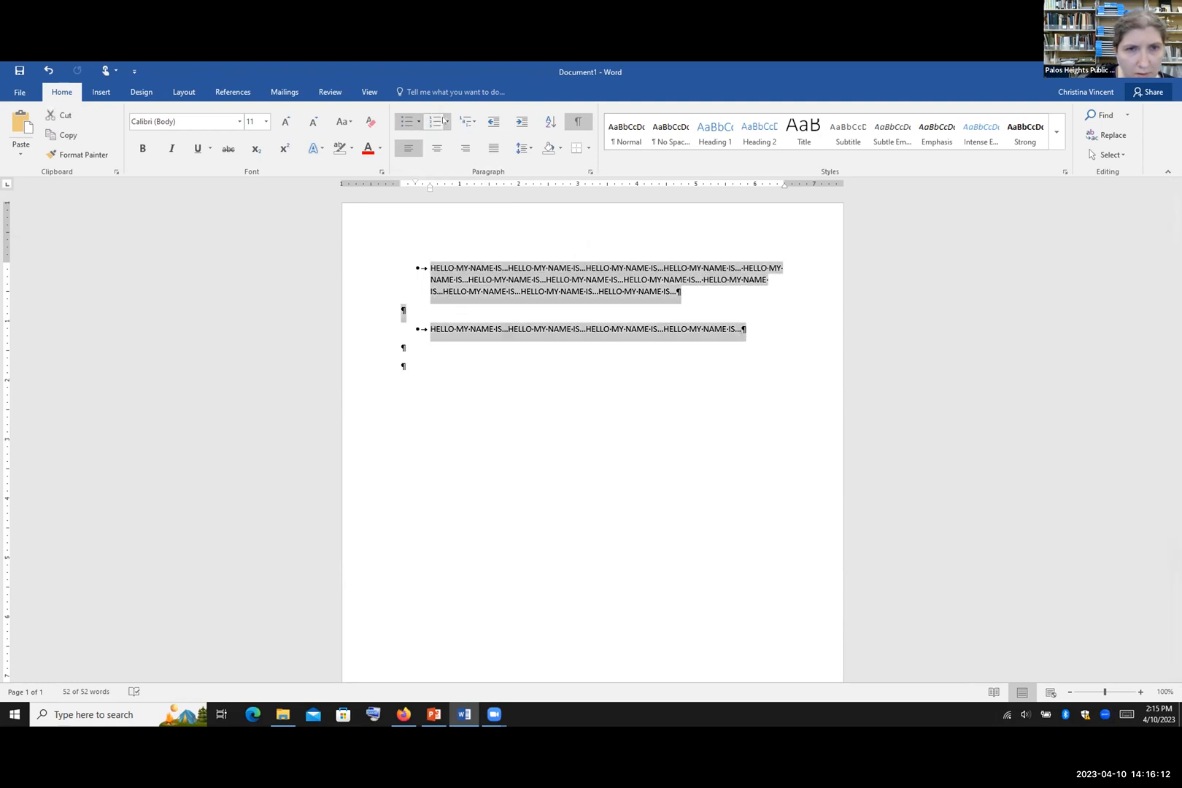
{"action": "left_click", "coordinate": [447, 123]}
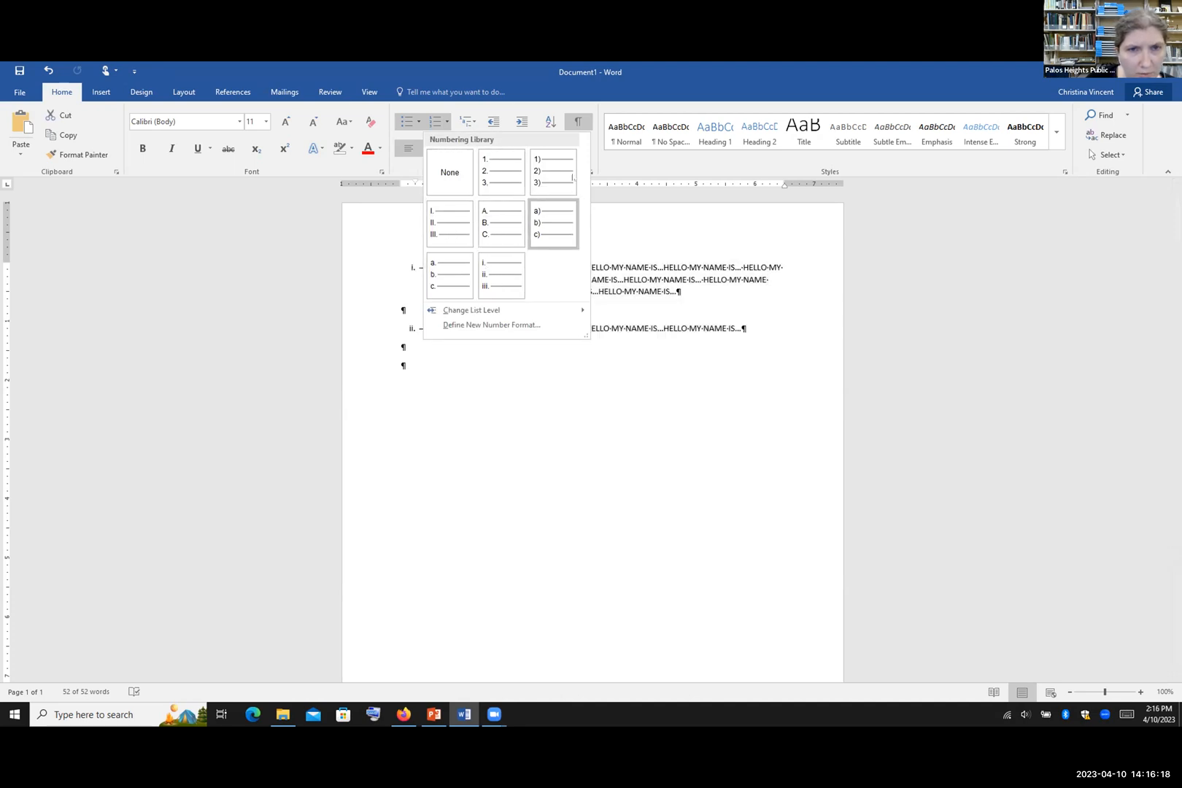
{"action": "left_click", "coordinate": [460, 292]}
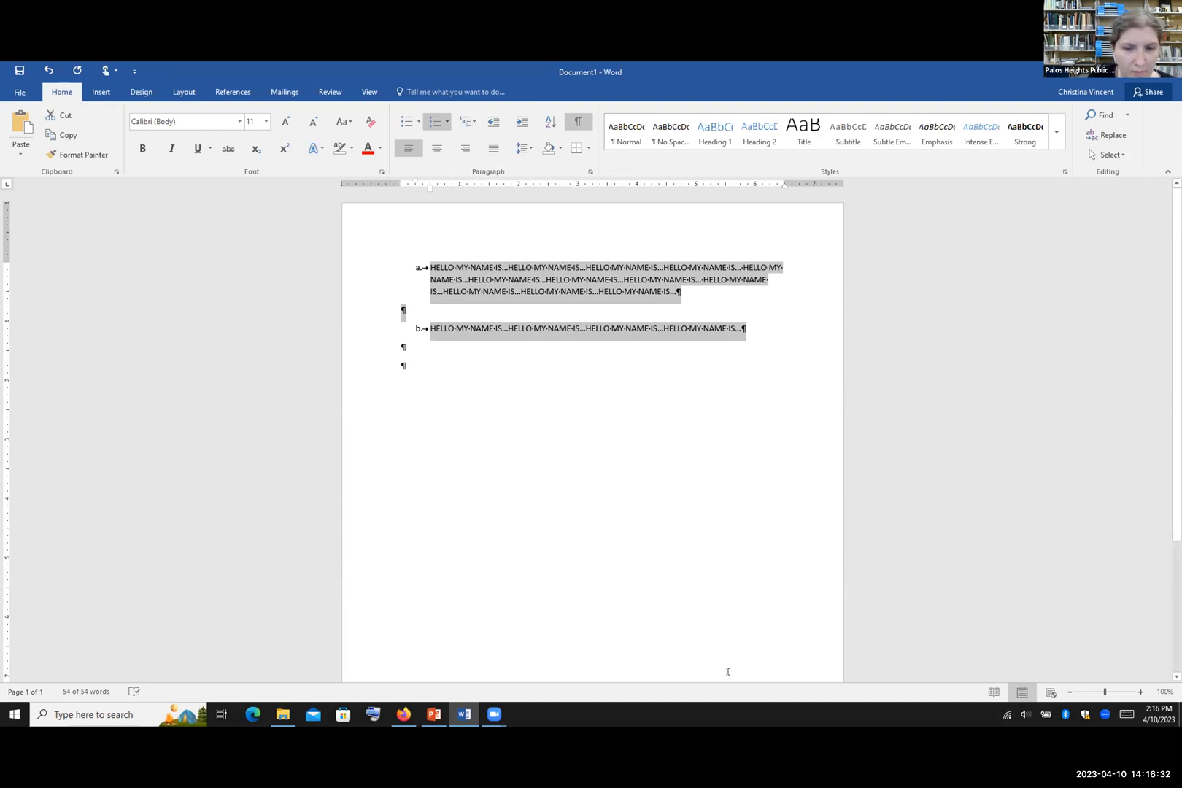
Step: Decrease the list indent, widen the hanging indent on the ruler, then increase indent once
{"action": "left_click", "coordinate": [488, 124]}
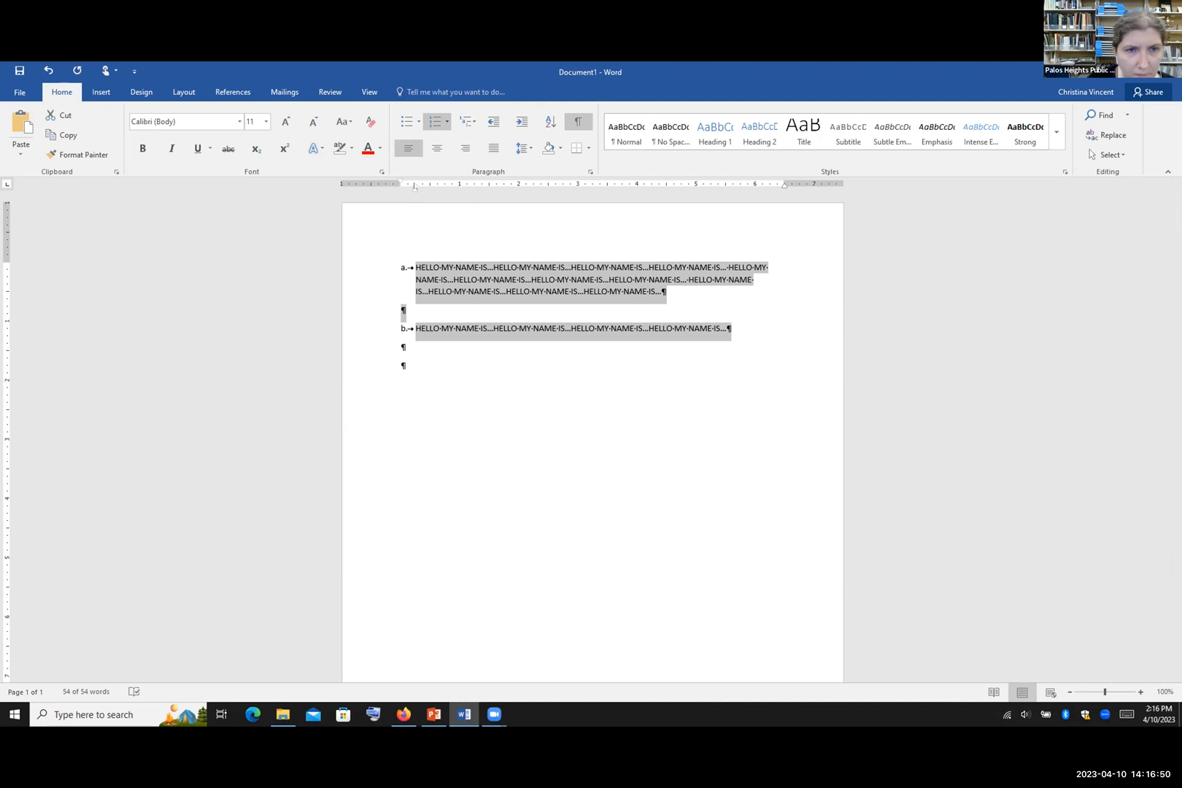
{"action": "mouse_move", "coordinate": [415, 186]}
{"action": "left_mouse_down"}
{"action": "mouse_move", "coordinate": [471, 188]}
{"action": "mouse_move", "coordinate": [397, 181]}
{"action": "left_mouse_up"}
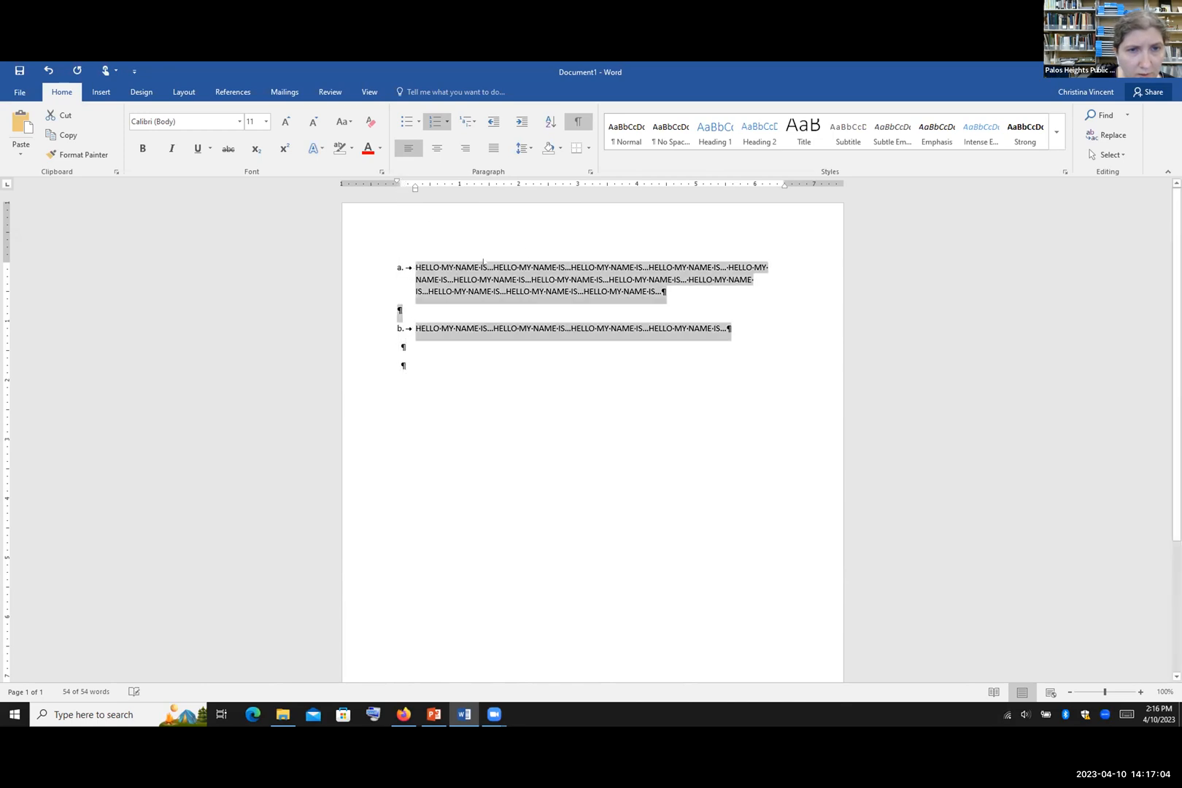
{"action": "left_click", "coordinate": [516, 124]}
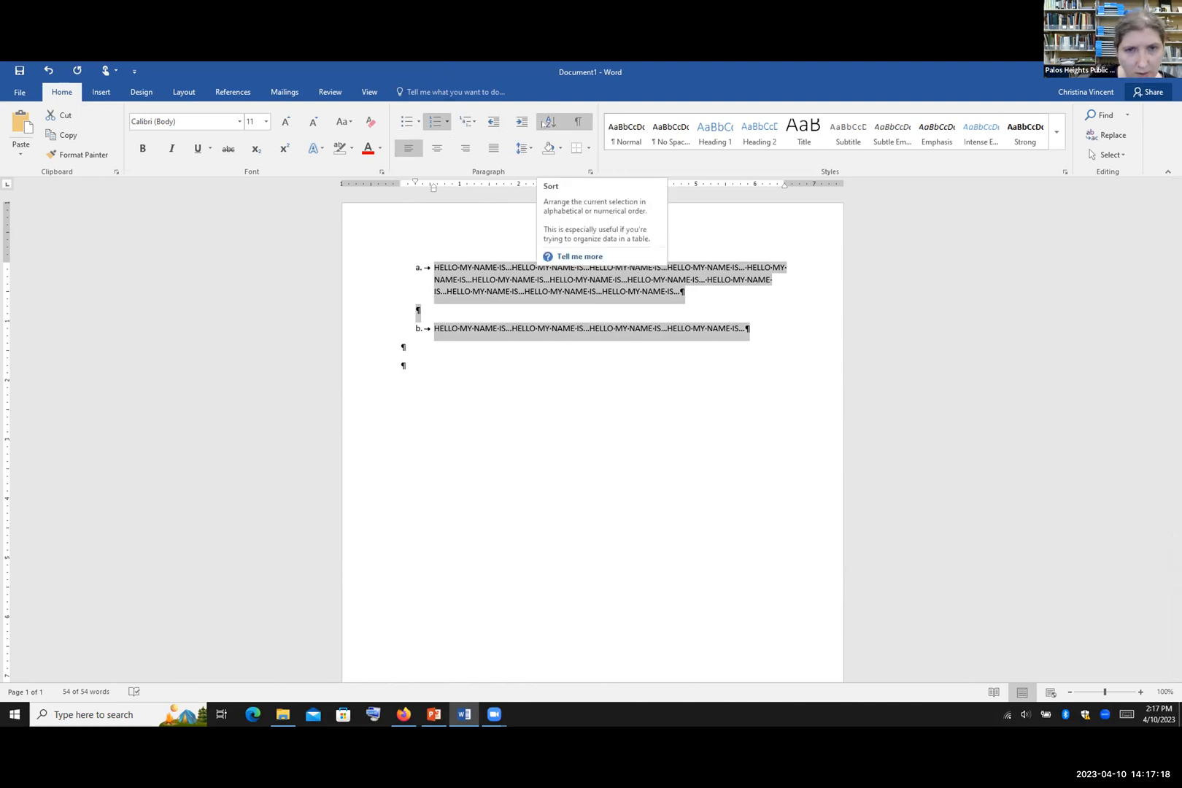
Step: Sort the selected paragraphs by text in ascending order
{"action": "left_click", "coordinate": [549, 122]}
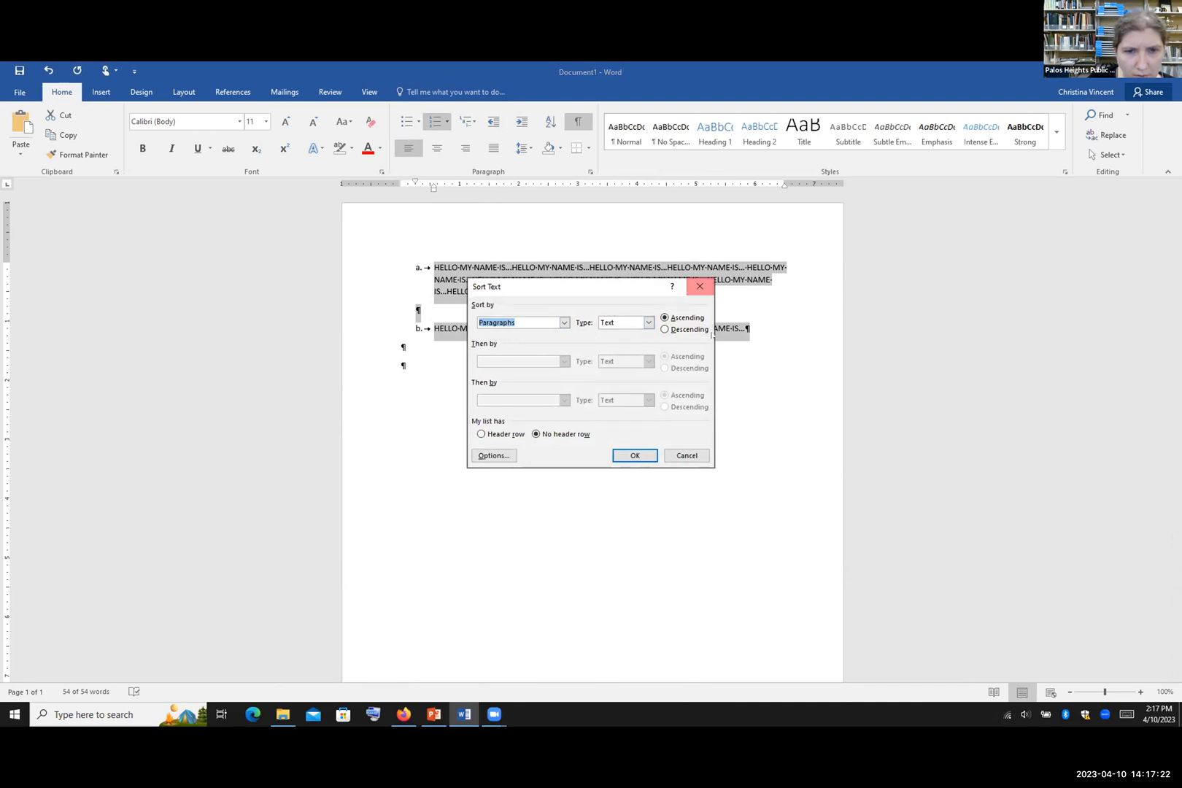
{"action": "left_click", "coordinate": [634, 455]}
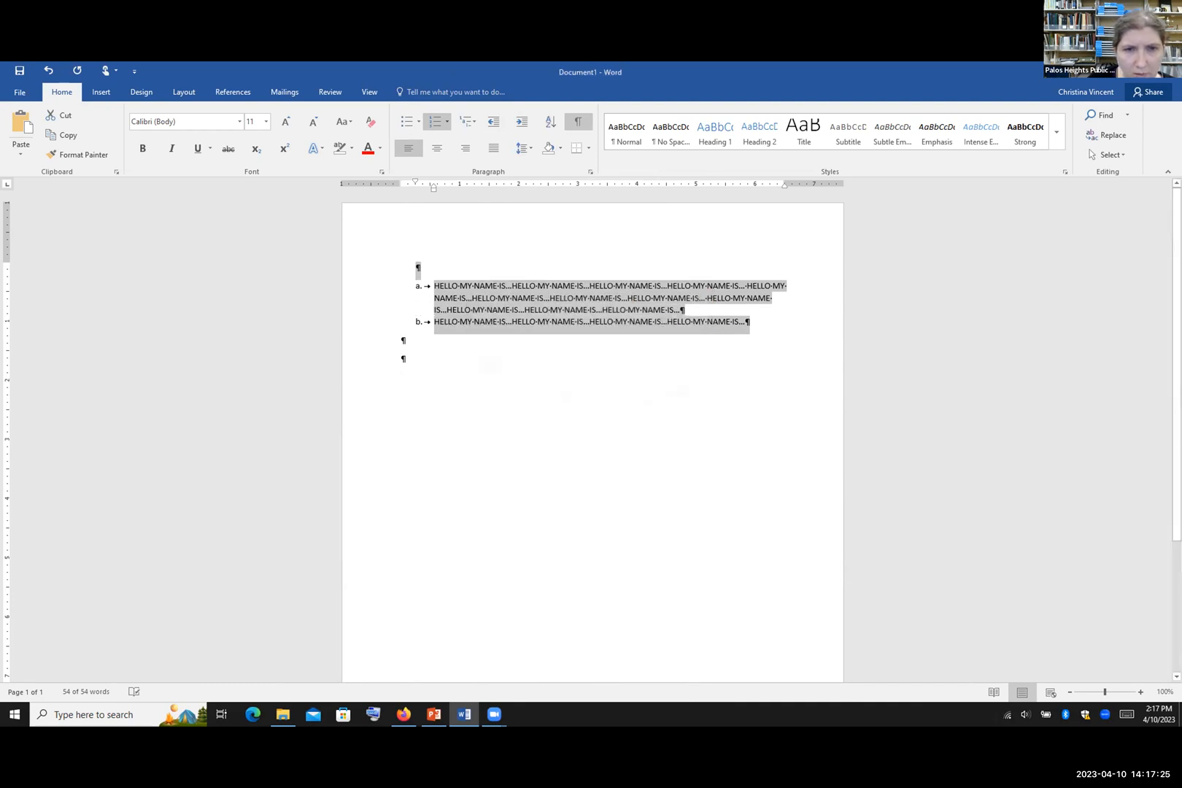
{"action": "left_click", "coordinate": [558, 148]}
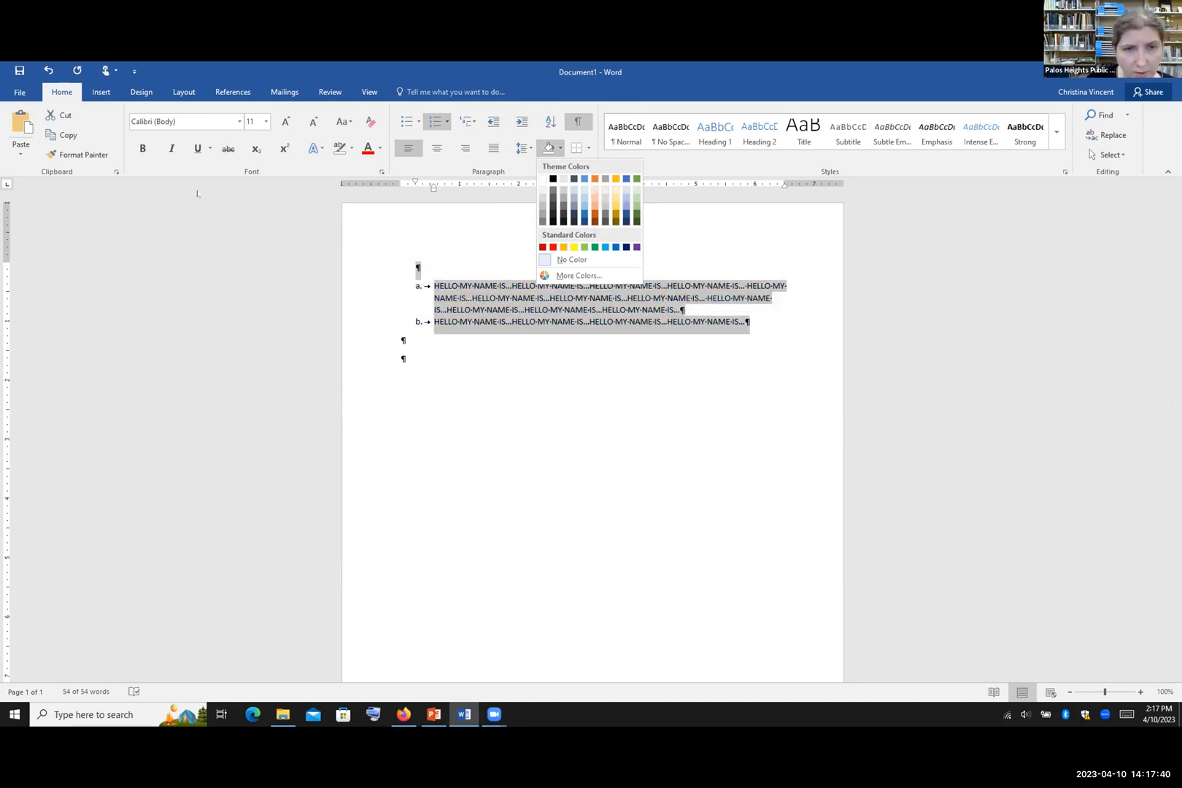
{"action": "left_click", "coordinate": [628, 363]}
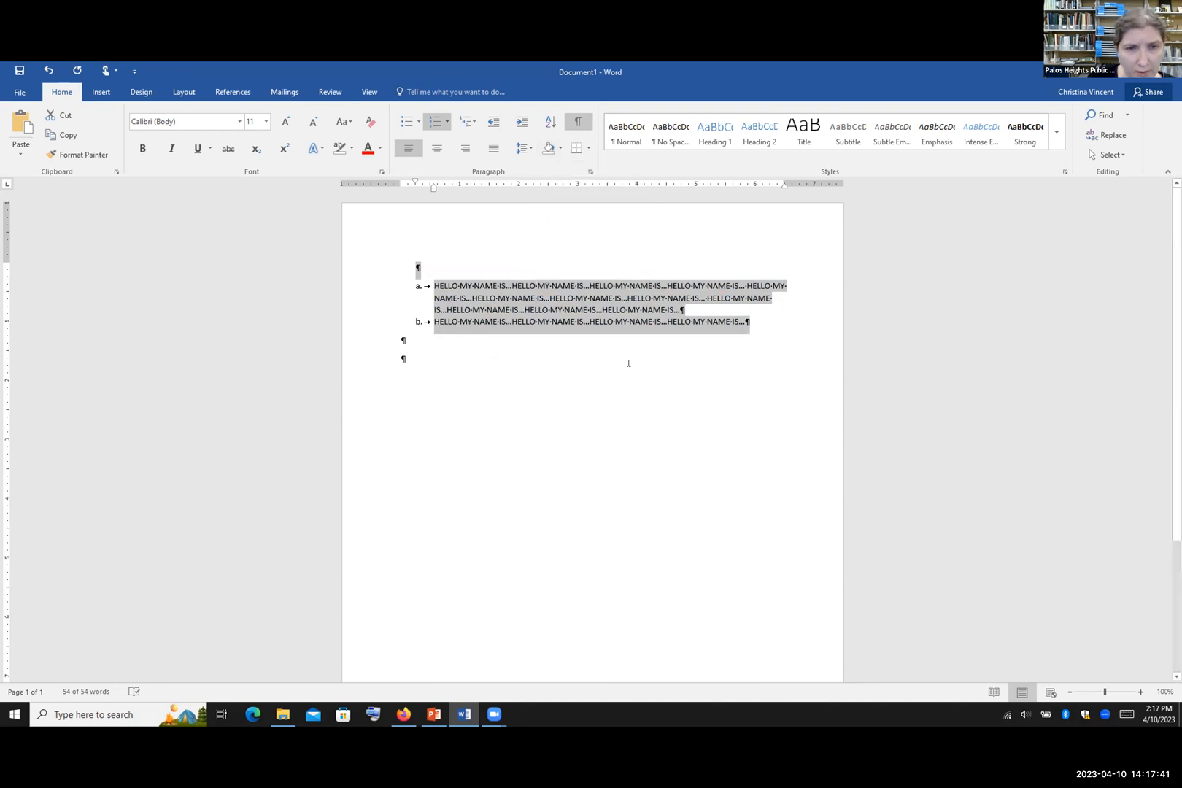
{"action": "left_click", "coordinate": [505, 242]}
{"action": "left_click", "coordinate": [560, 148]}
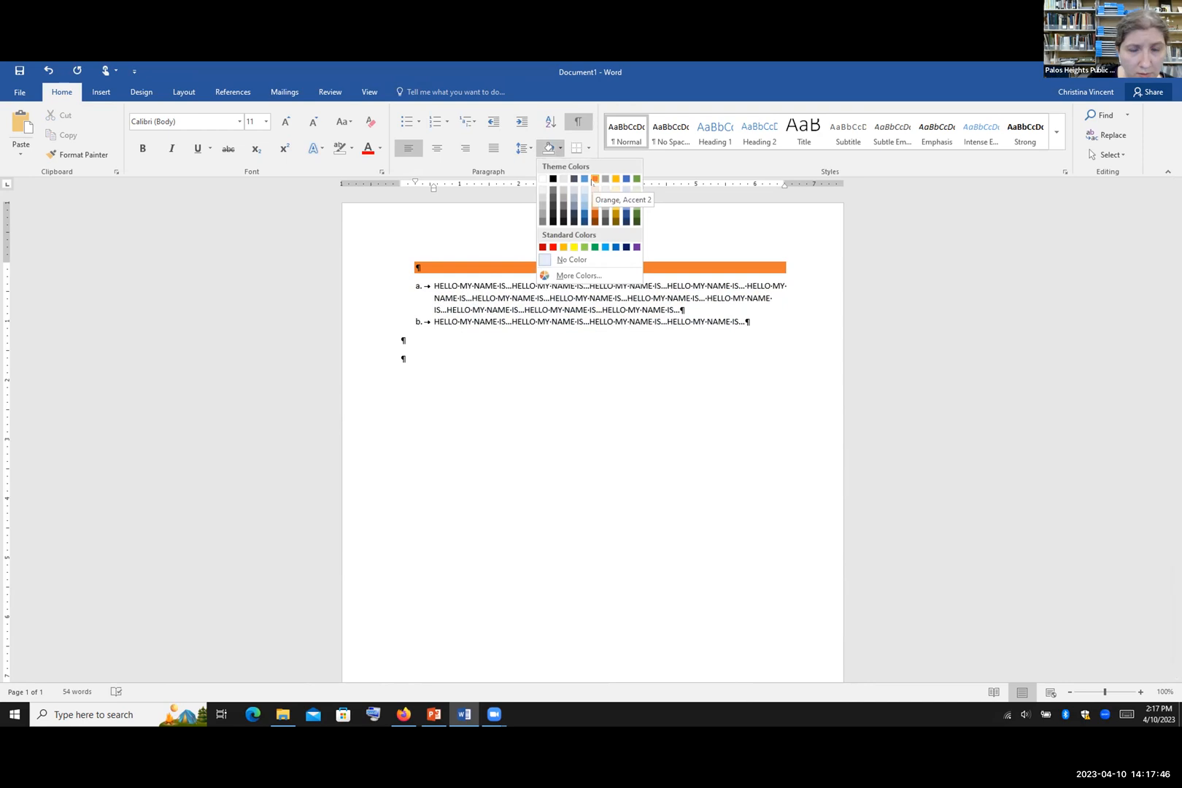
{"action": "left_click", "coordinate": [399, 341]}
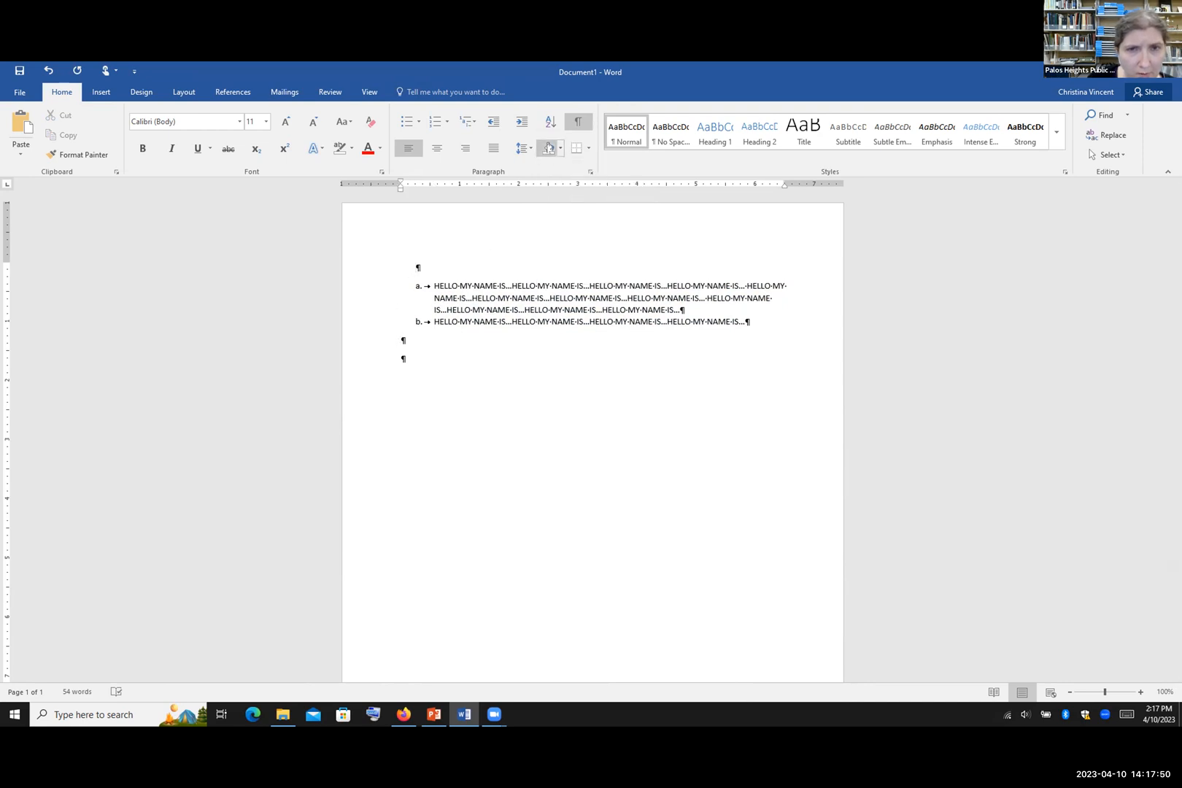
{"action": "left_click", "coordinate": [560, 147]}
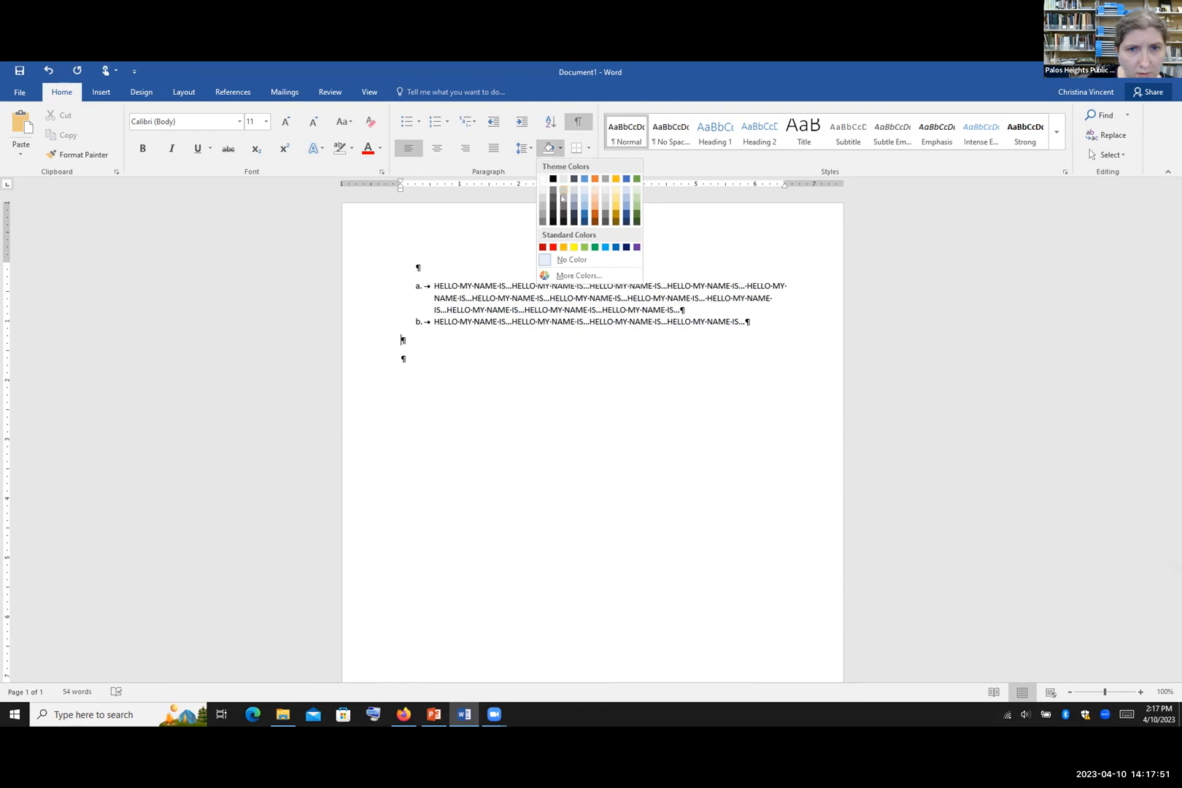
{"action": "left_click", "coordinate": [564, 260]}
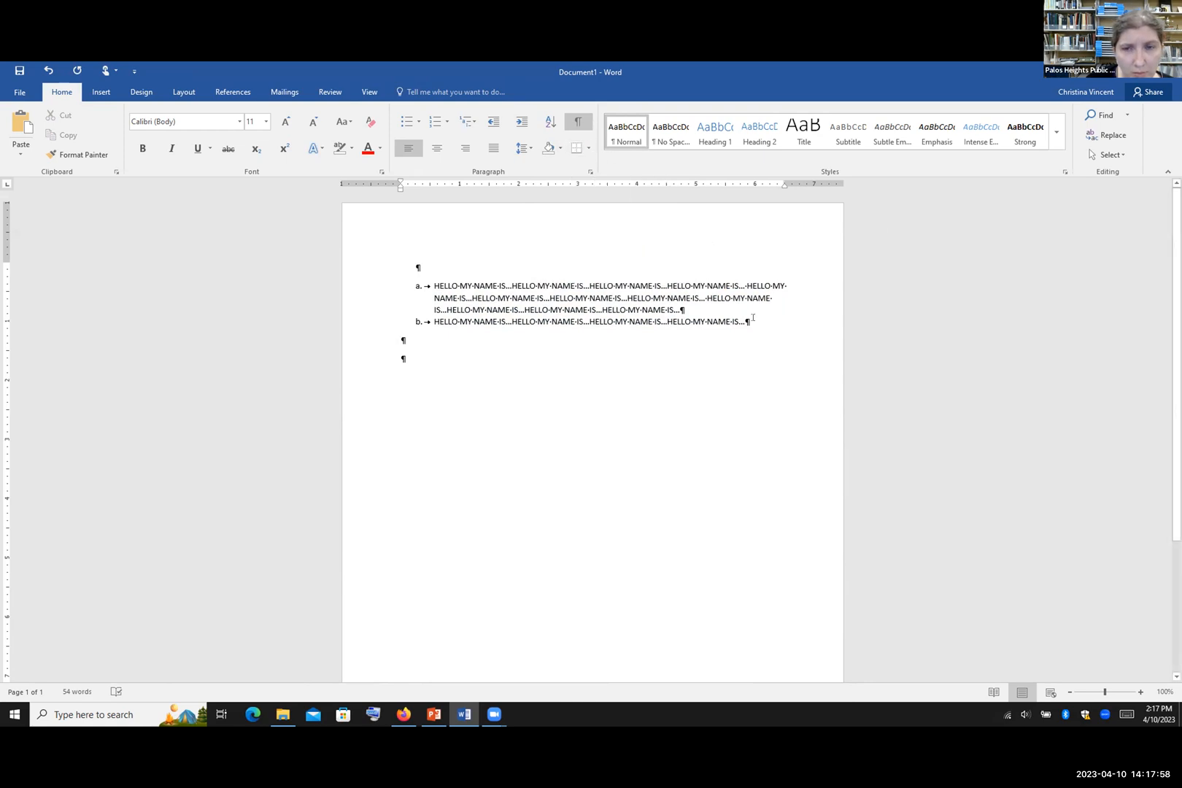
{"action": "left_click_drag", "start_coordinate": [685, 318], "coordinate": [402, 276]}
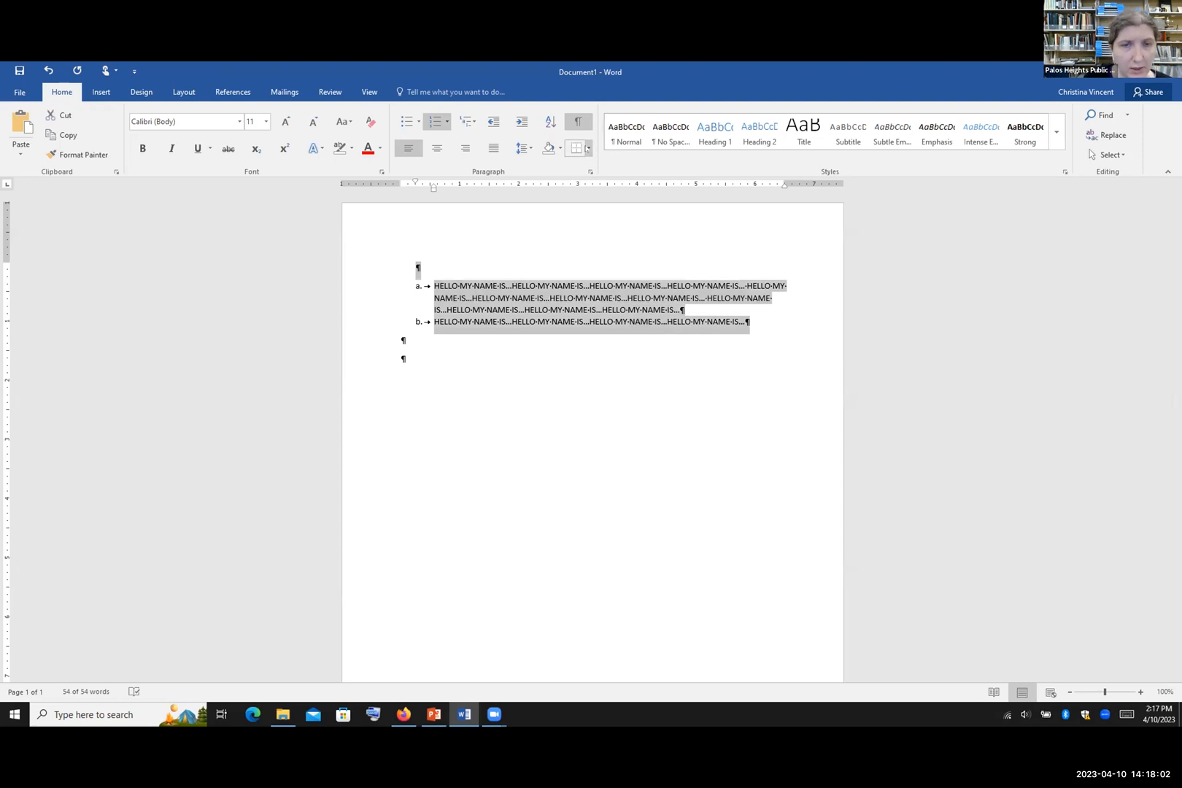
Step: Apply a Box border around the lettered list via Borders and Shading
{"action": "left_click", "coordinate": [588, 148]}
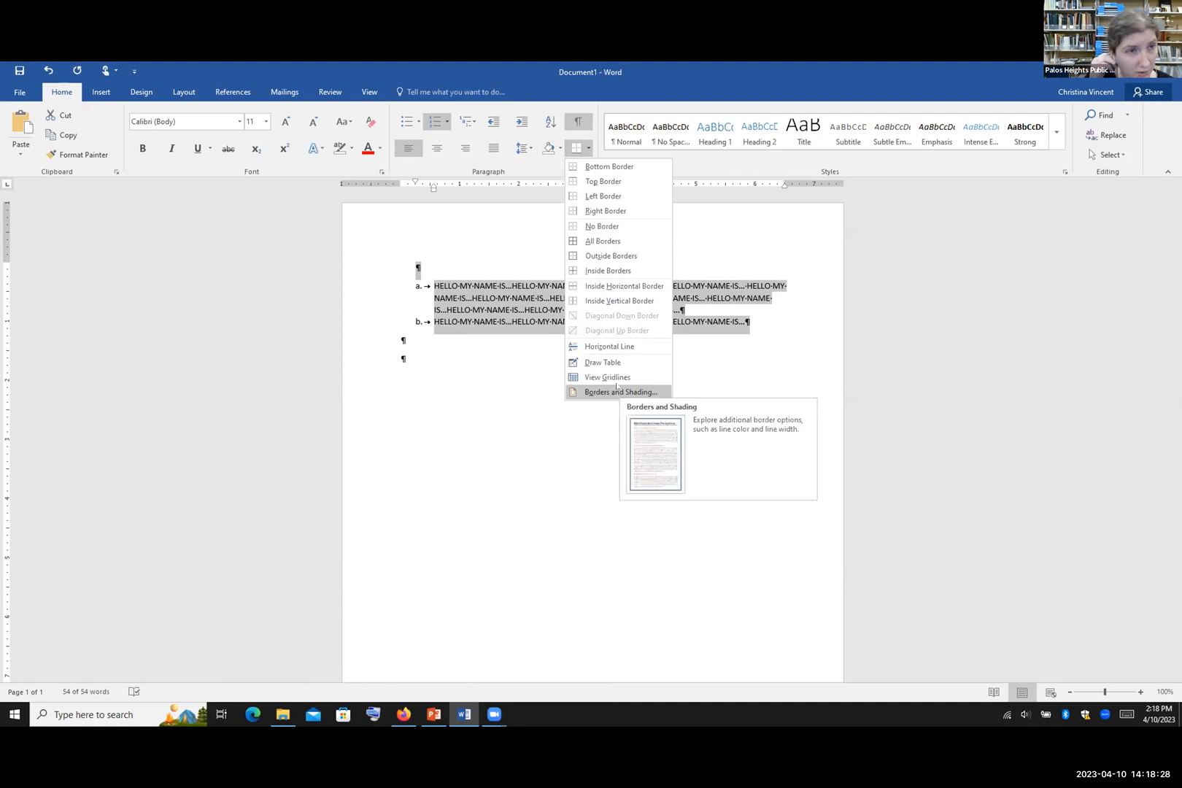
{"action": "left_click", "coordinate": [611, 391]}
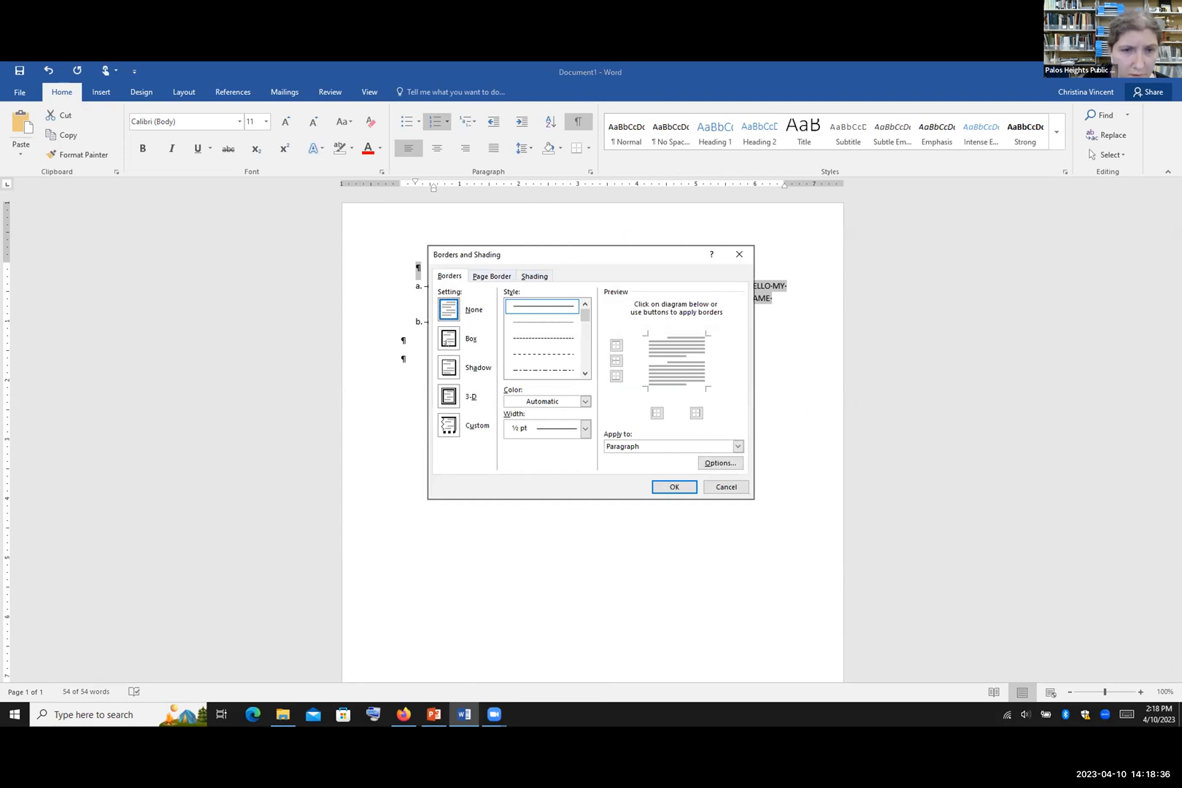
{"action": "left_click", "coordinate": [449, 338]}
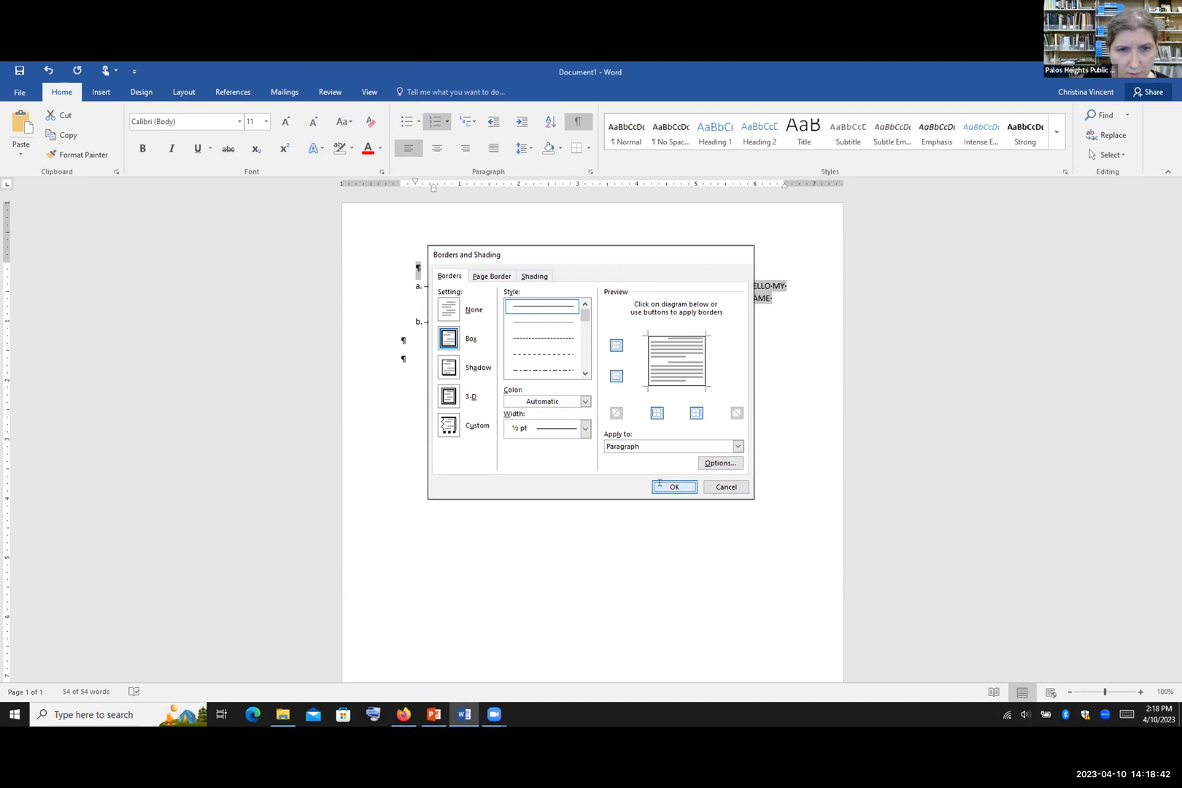
{"action": "left_click", "coordinate": [672, 486]}
{"action": "left_click", "coordinate": [402, 343]}
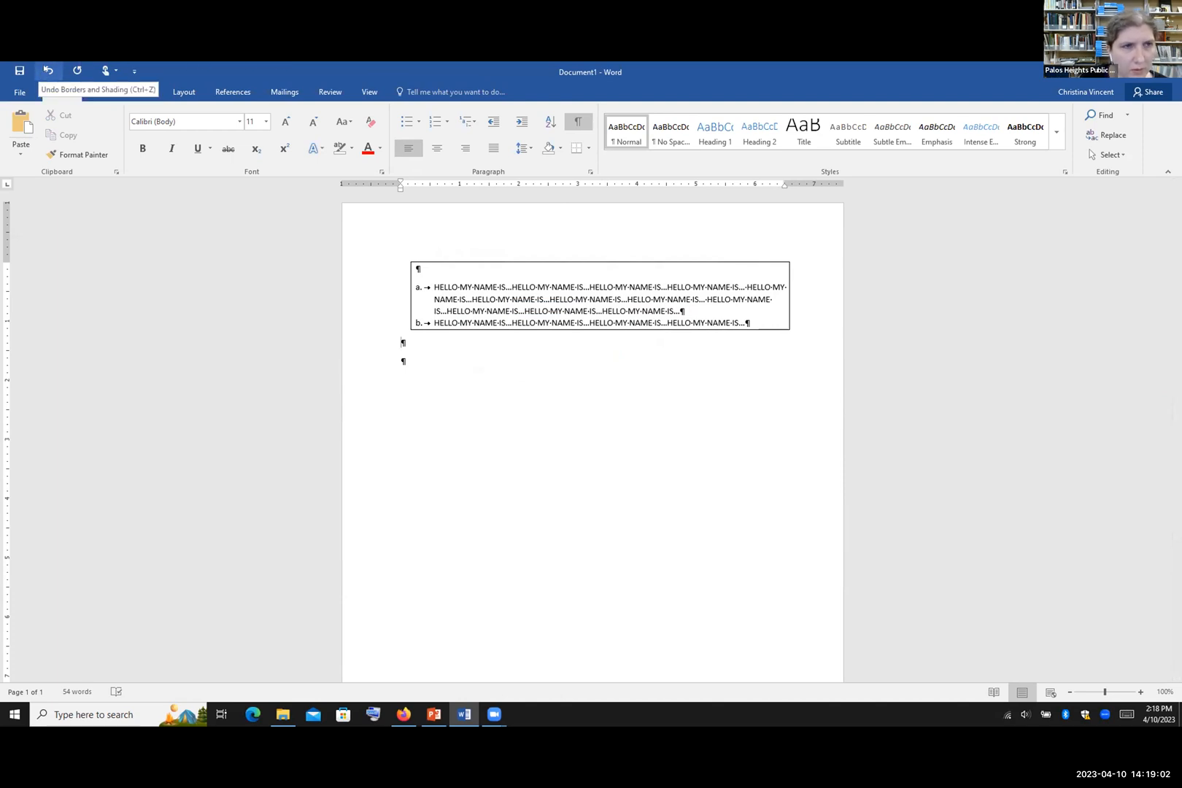
Step: Undo the box border, then reselect both list paragraphs and the empty line above
{"action": "left_click", "coordinate": [48, 71]}
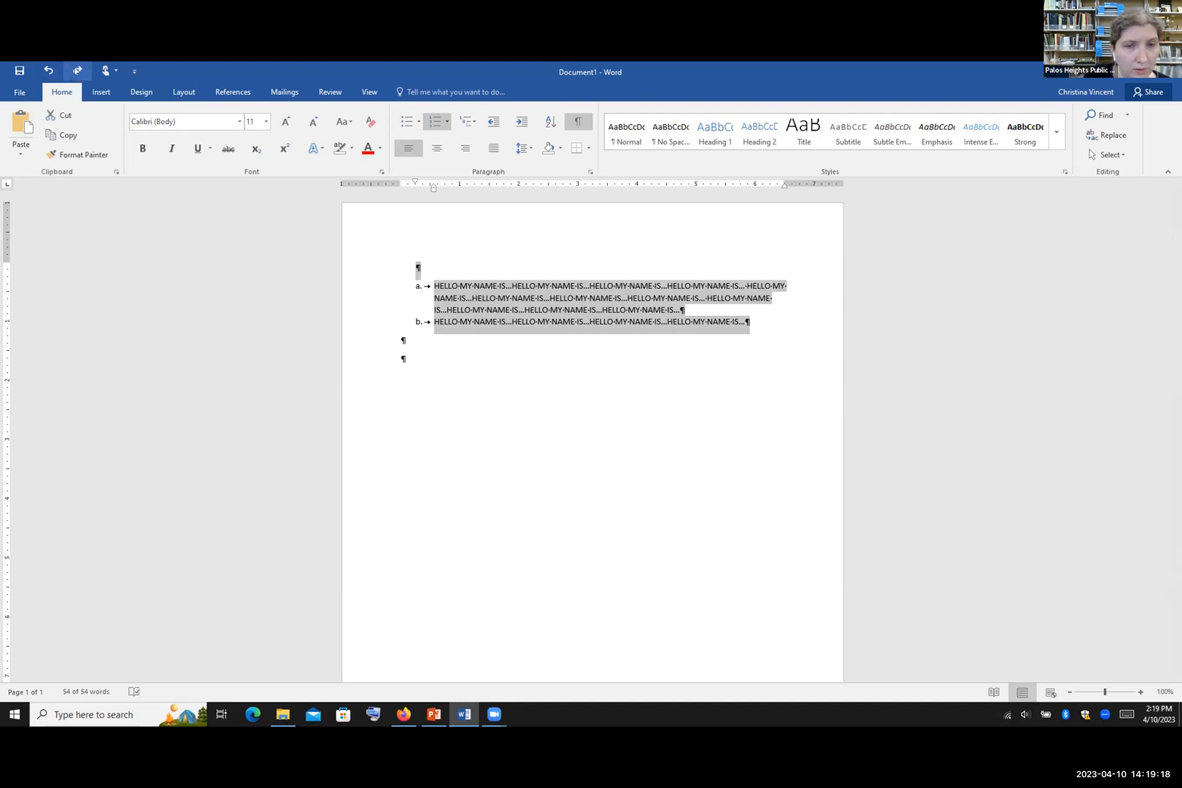
{"action": "left_click", "coordinate": [78, 71]}
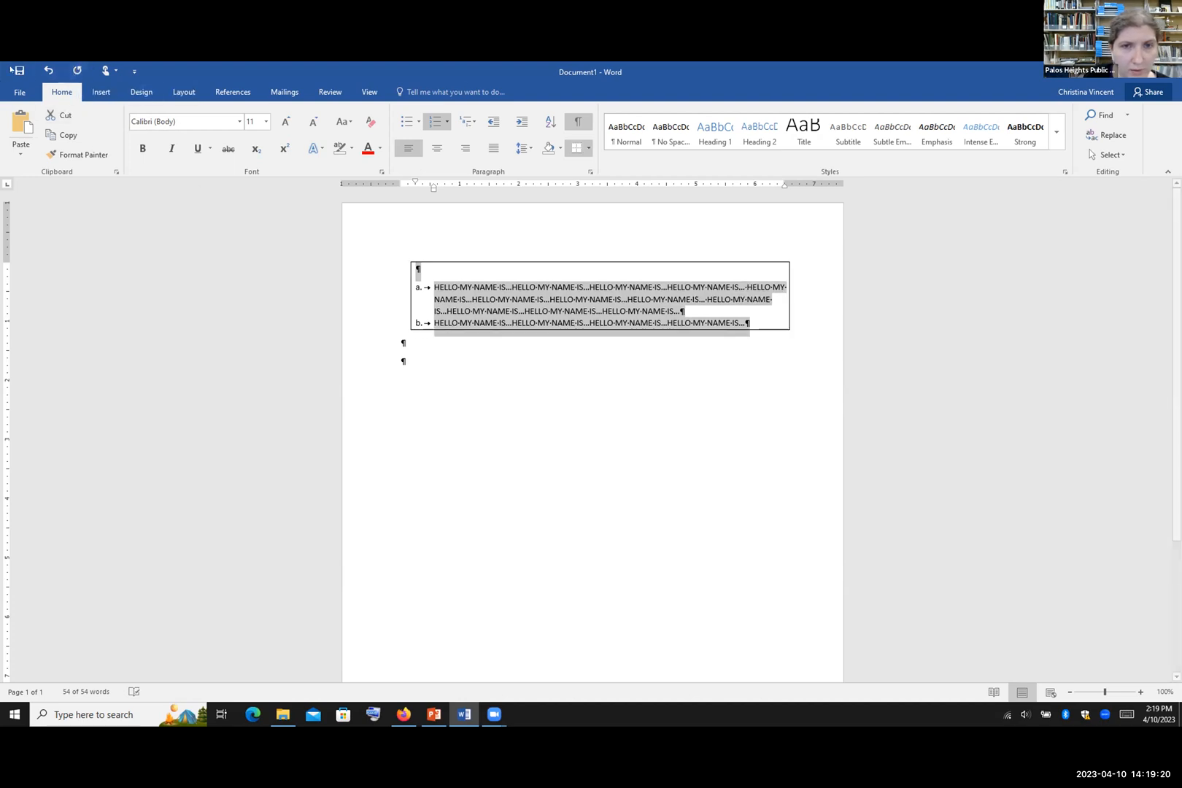
{"action": "left_click", "coordinate": [48, 70]}
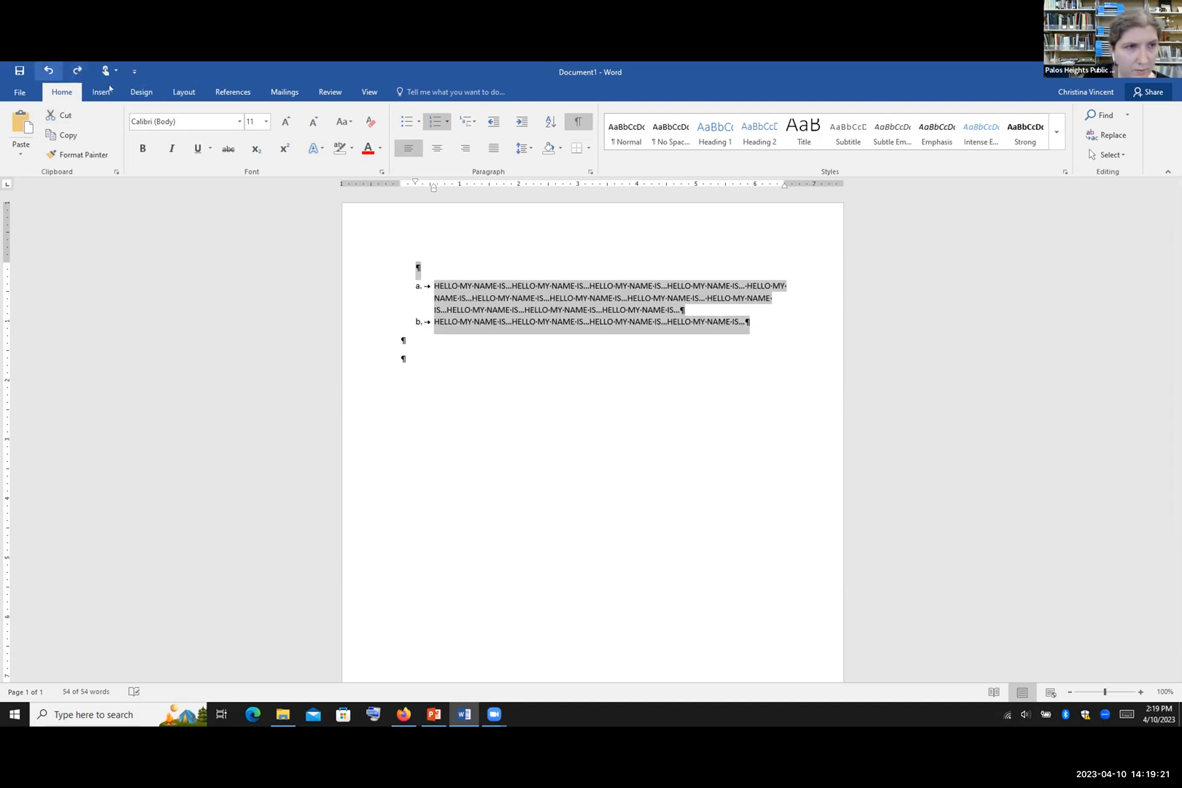
{"action": "left_click", "coordinate": [572, 323]}
{"action": "left_click_drag", "start_coordinate": [748, 324], "coordinate": [418, 272]}
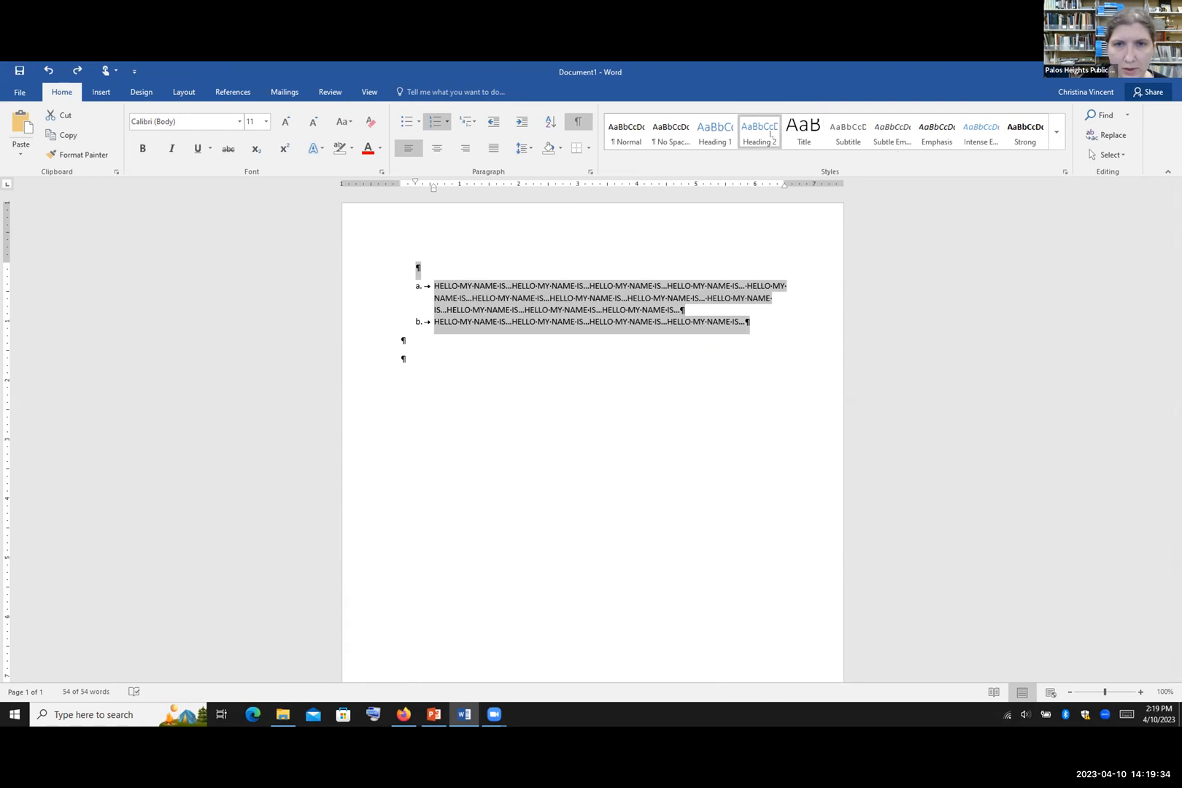
{"action": "left_click", "coordinate": [632, 125]}
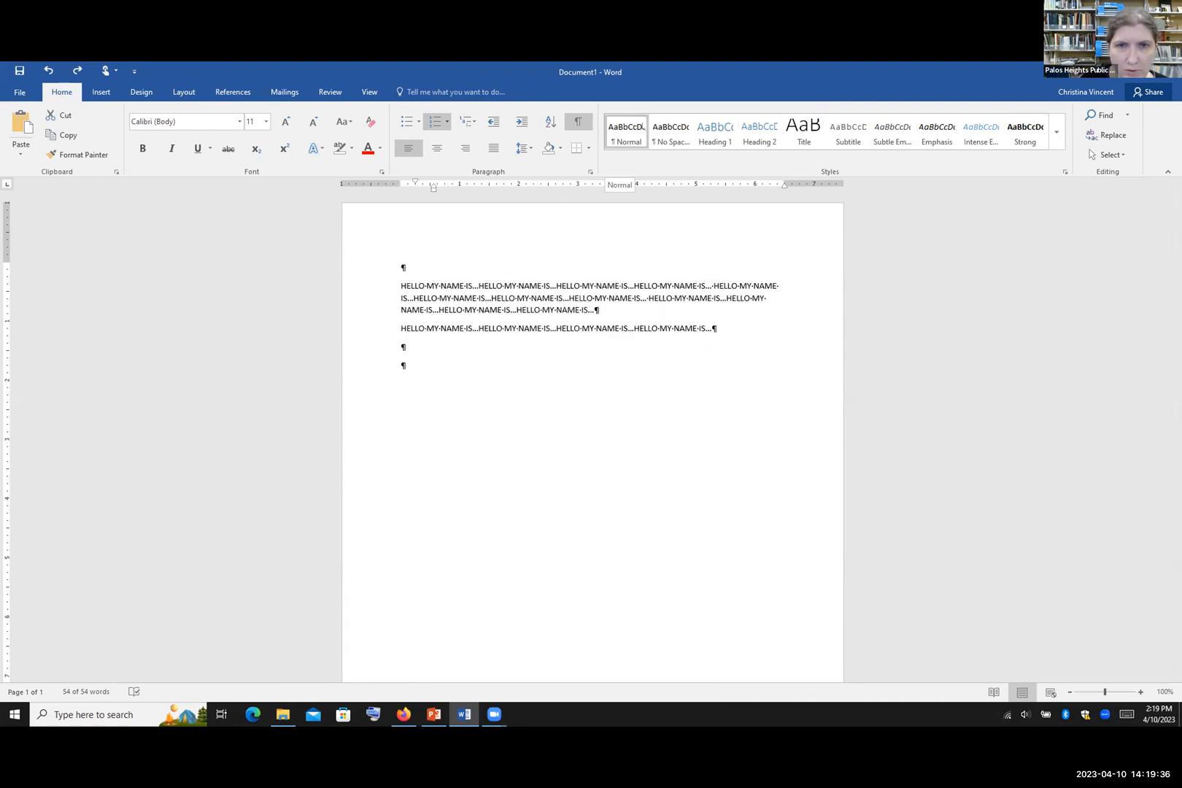
{"action": "left_click", "coordinate": [665, 128]}
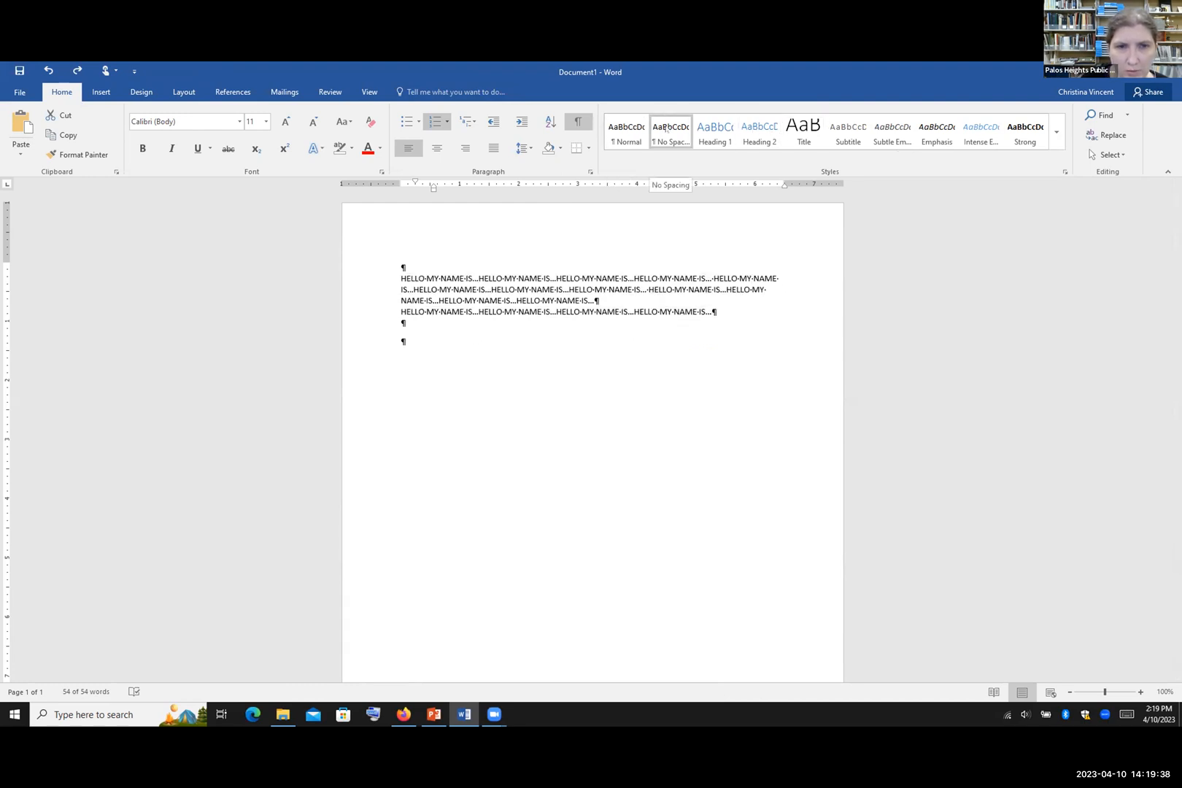
{"action": "left_click", "coordinate": [713, 133]}
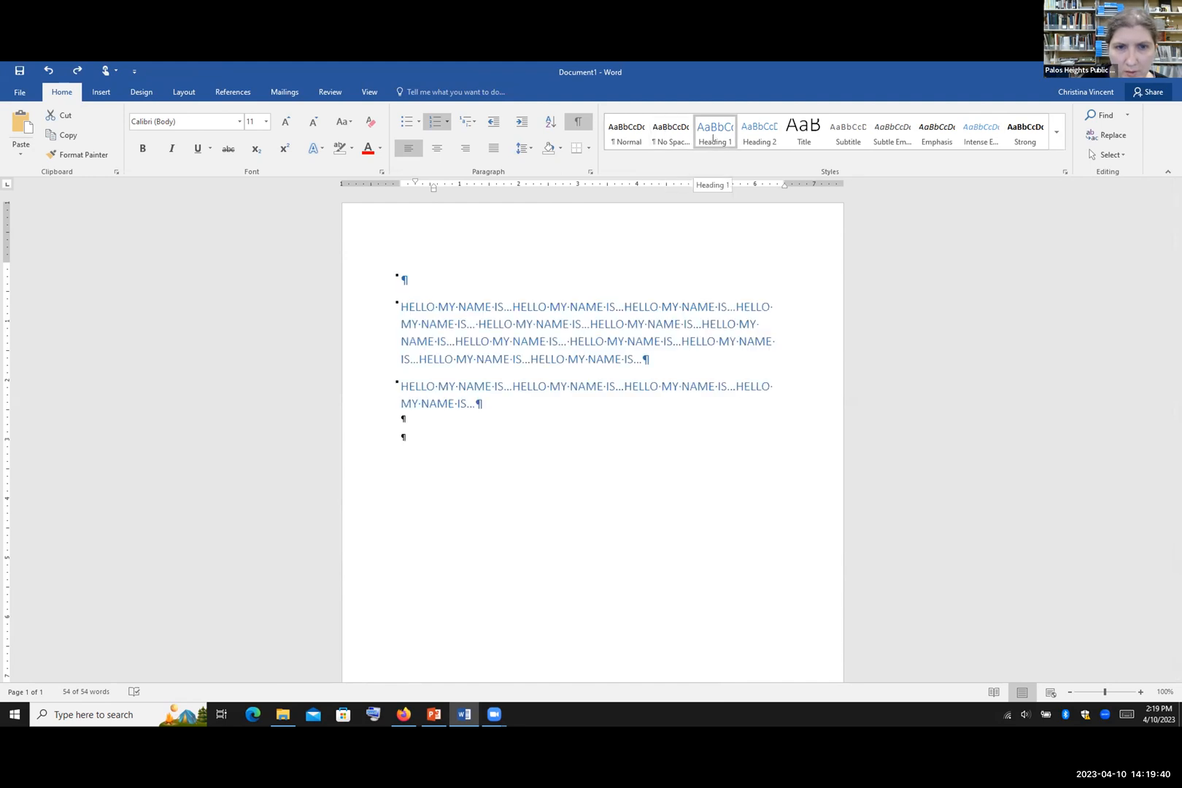
{"action": "left_click", "coordinate": [760, 131]}
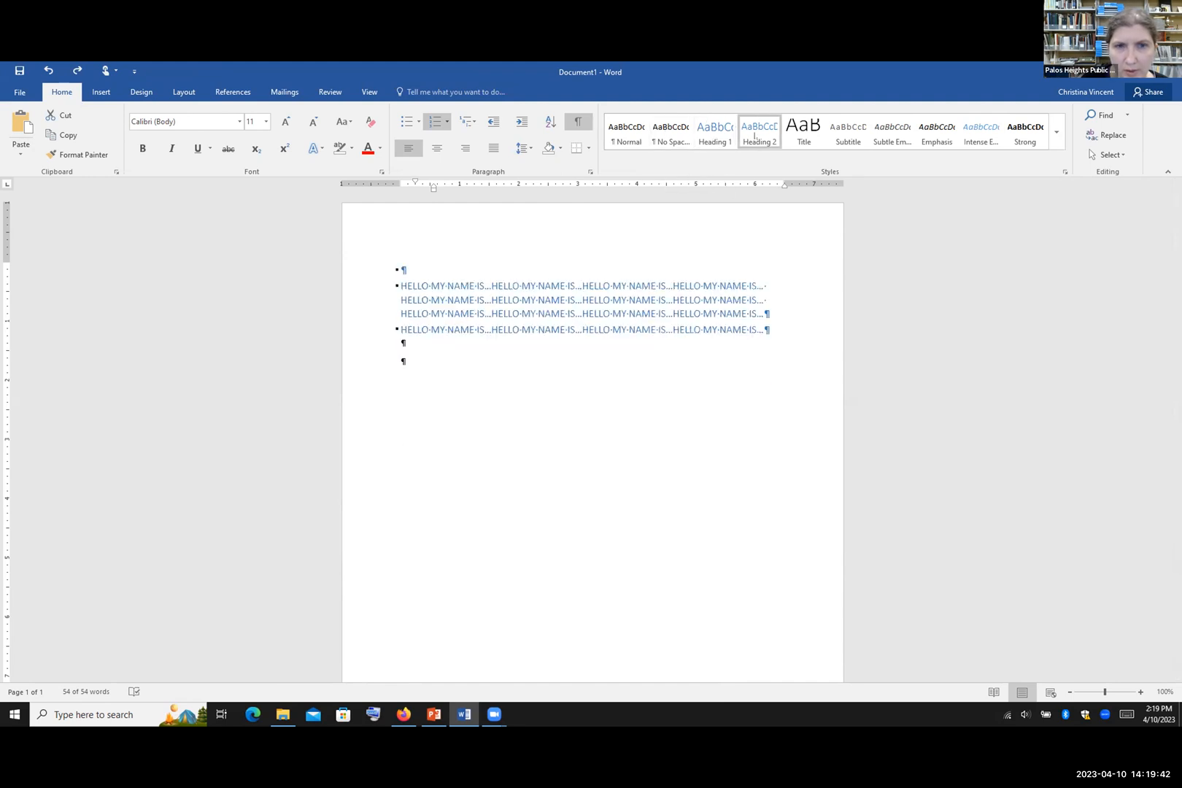
{"action": "left_click", "coordinate": [847, 131]}
{"action": "left_click", "coordinate": [810, 146]}
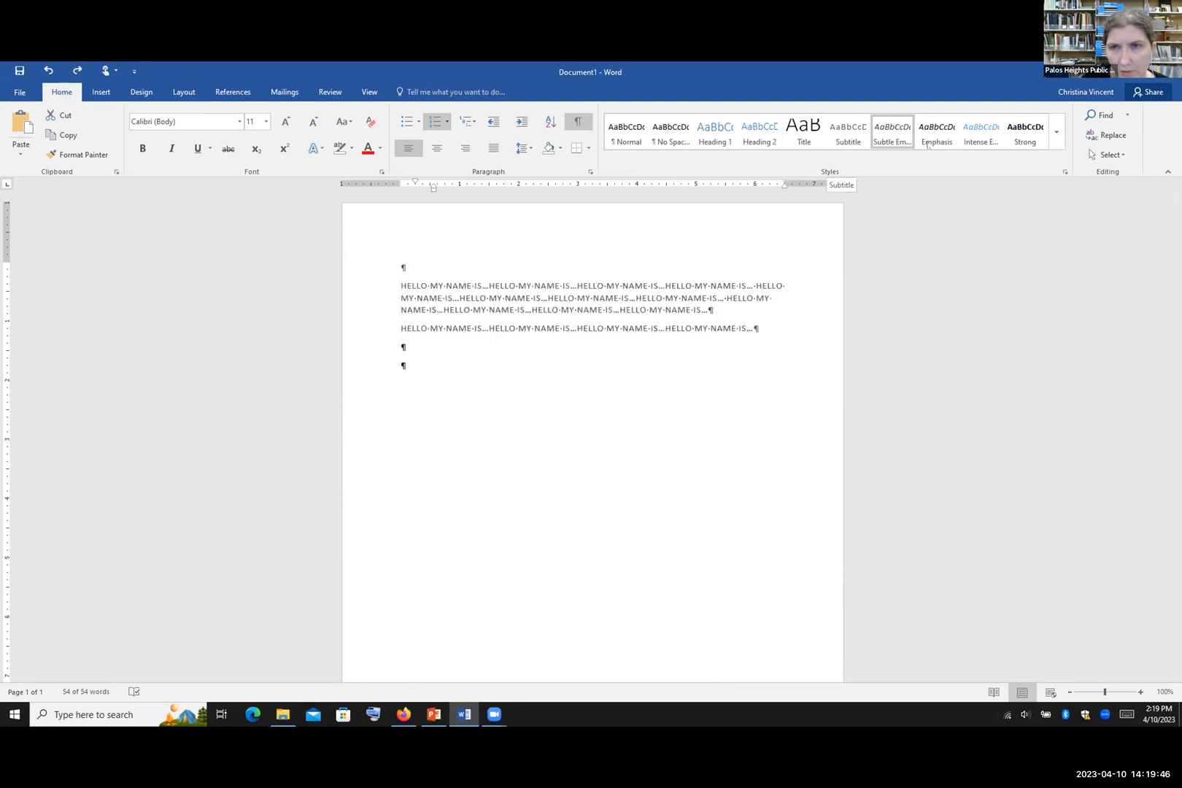
{"action": "left_click", "coordinate": [1055, 136]}
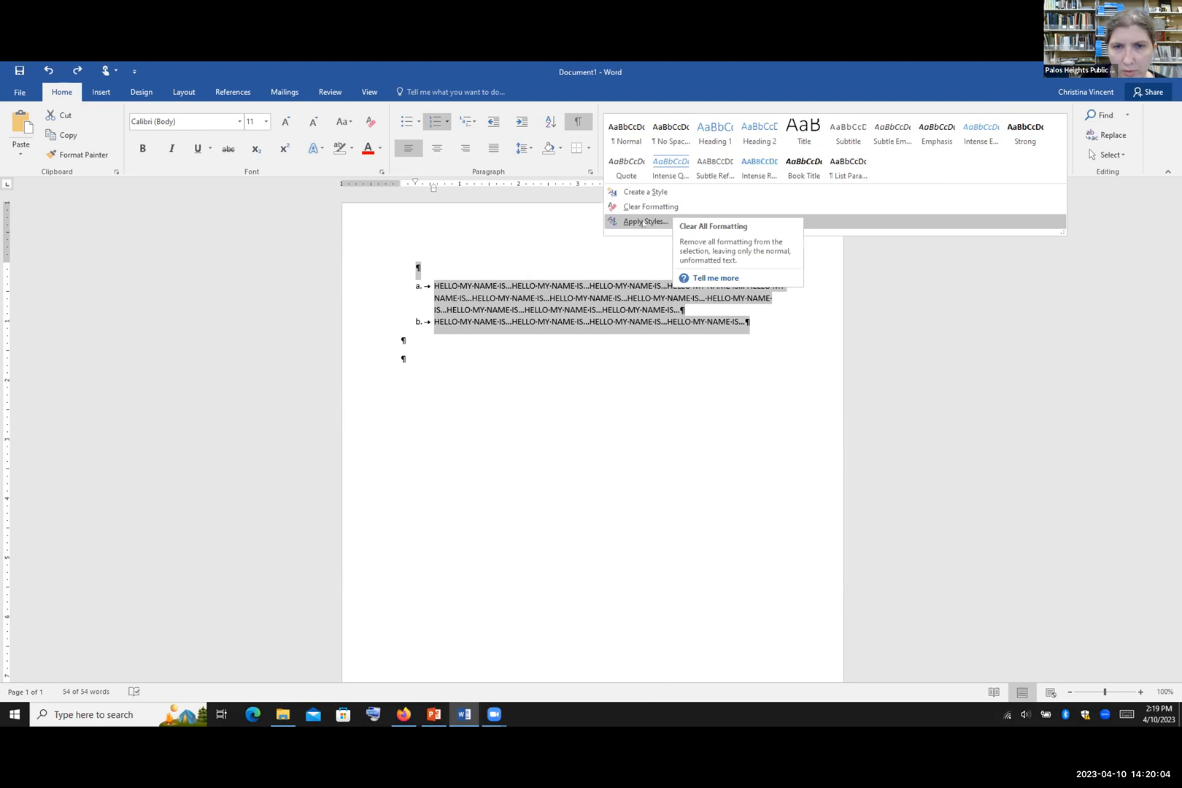
{"action": "left_click", "coordinate": [799, 323]}
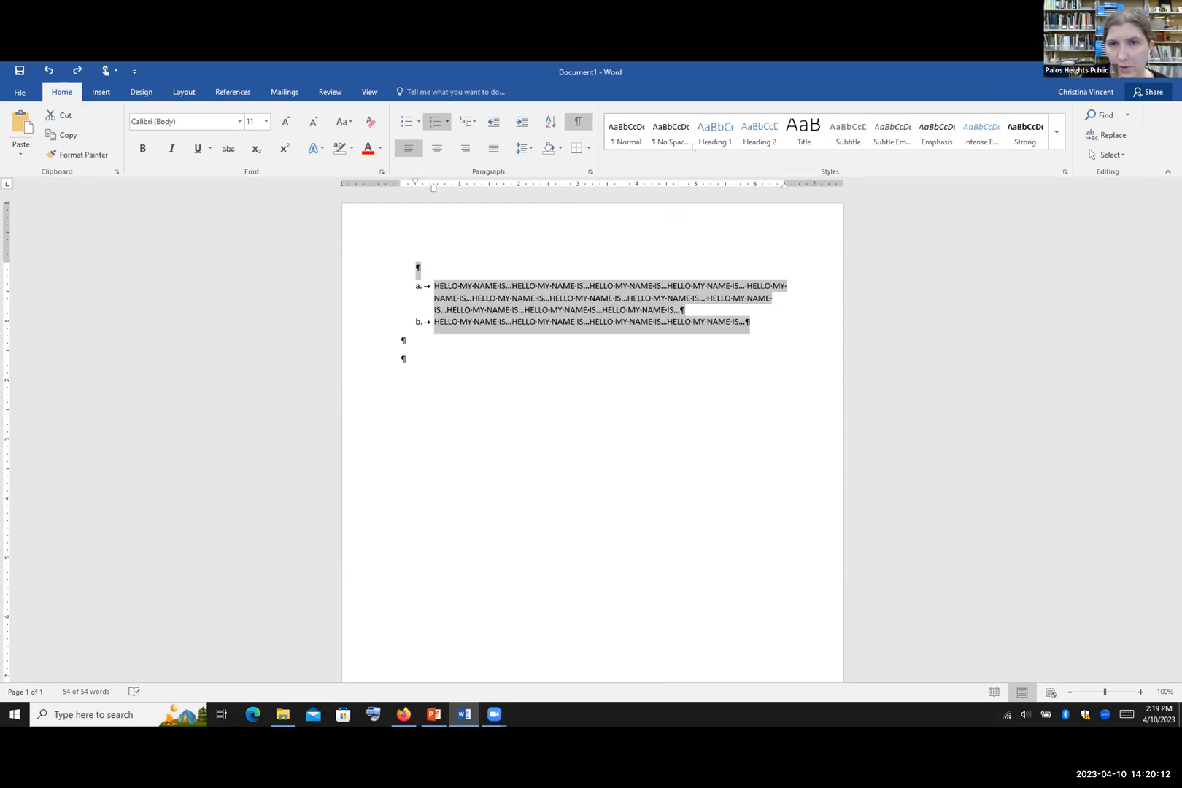
Step: Search the document for the selected text, then search for 'name' instead
{"action": "left_click", "coordinate": [1126, 115]}
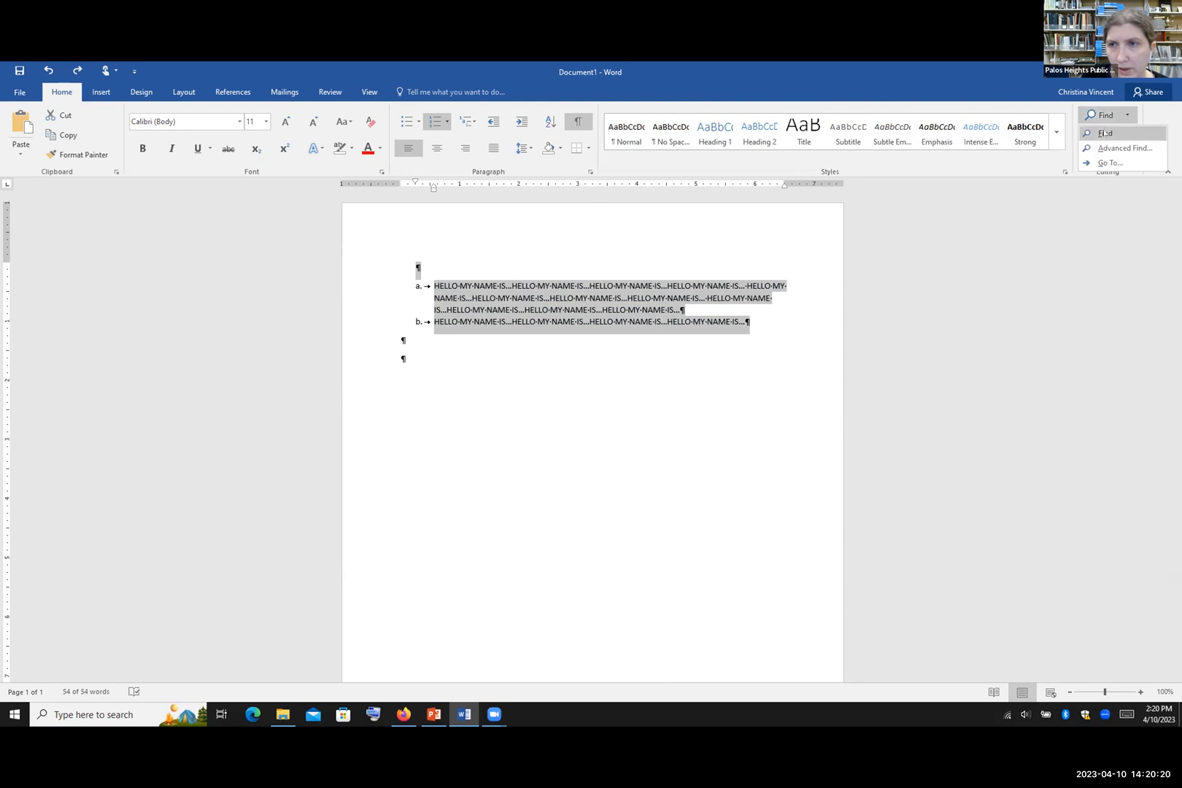
{"action": "left_click", "coordinate": [1104, 133]}
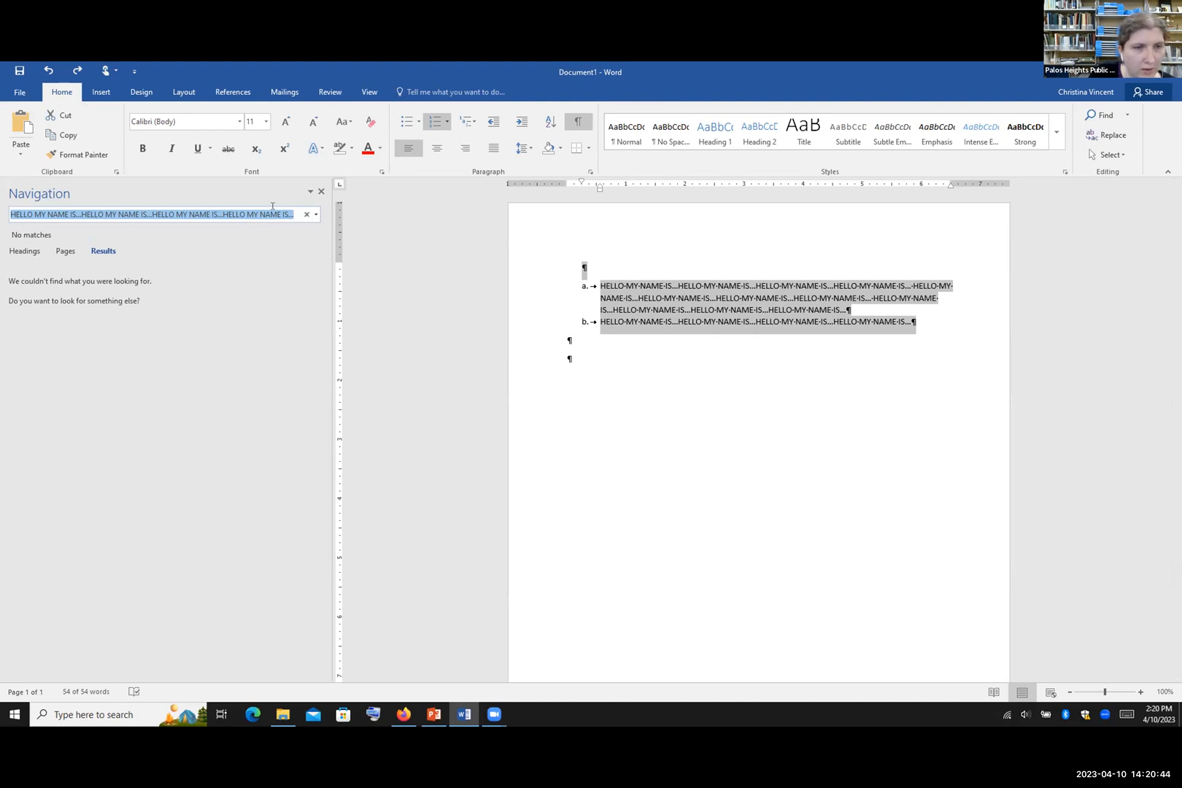
{"action": "left_click", "coordinate": [306, 214]}
{"action": "left_click", "coordinate": [52, 214]}
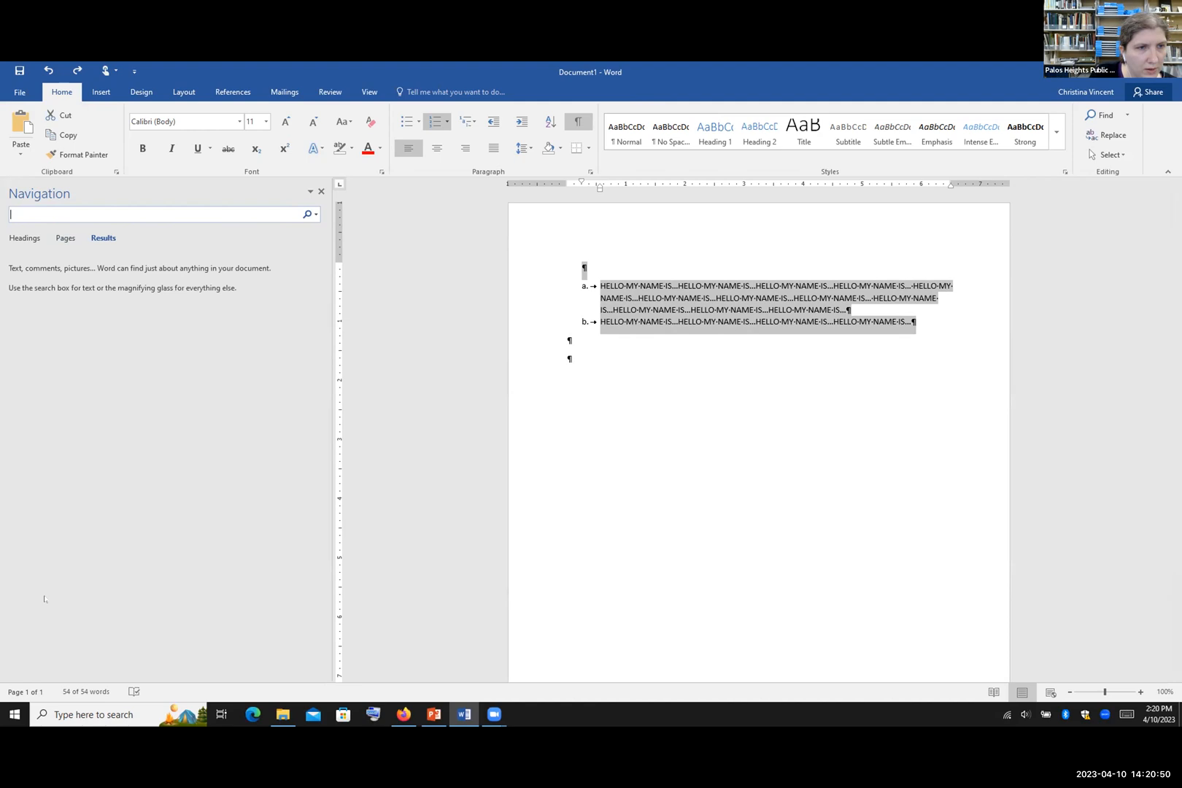
{"action": "type", "text": "name"}
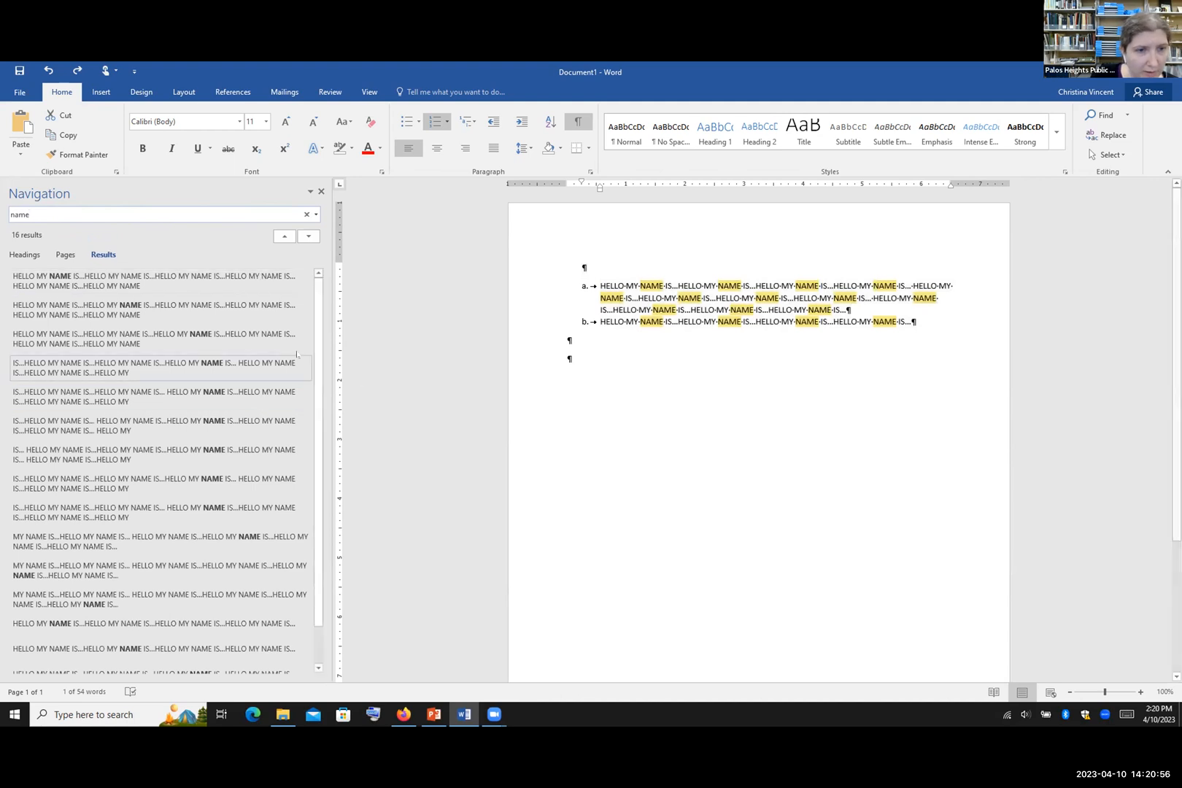
Step: Look through the 'name' results, jump to the 14th match in line b, and close the search
{"action": "scroll", "coordinate": [219, 350], "scroll_direction": "down", "scroll_amount": 1}
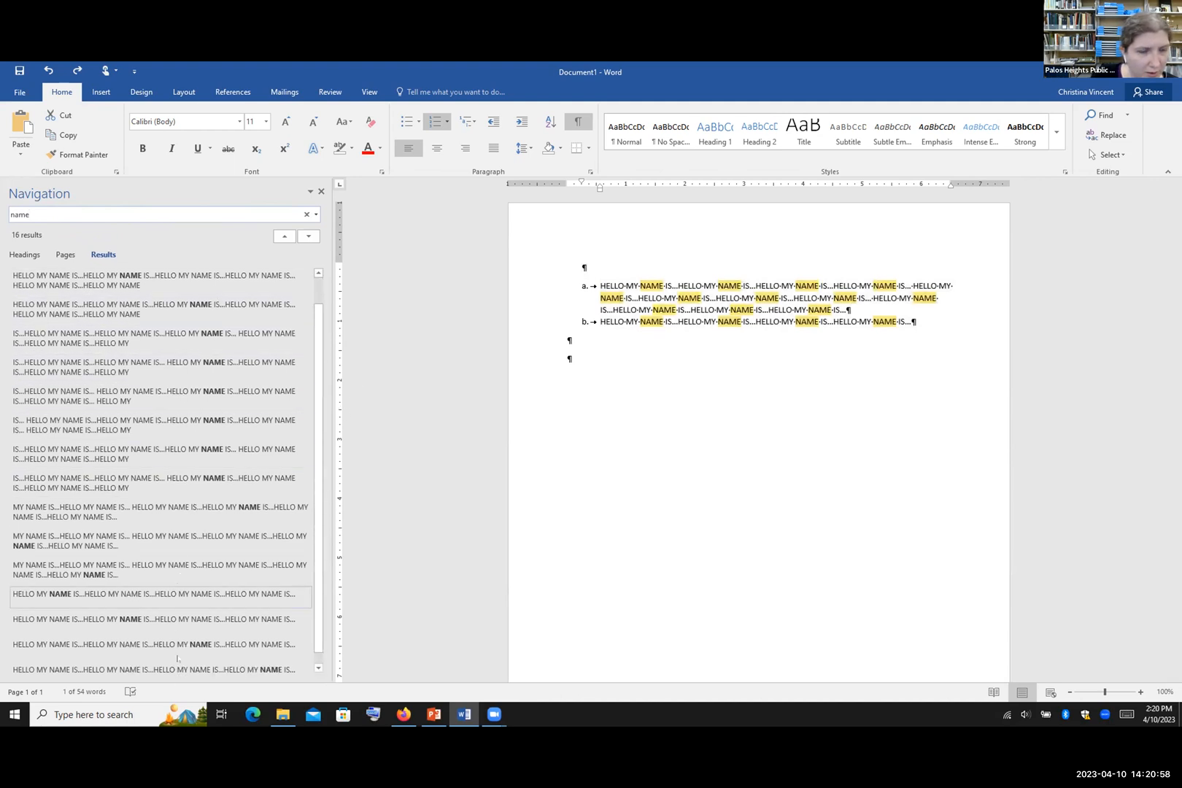
{"action": "left_click_drag", "start_coordinate": [318, 385], "coordinate": [319, 397]}
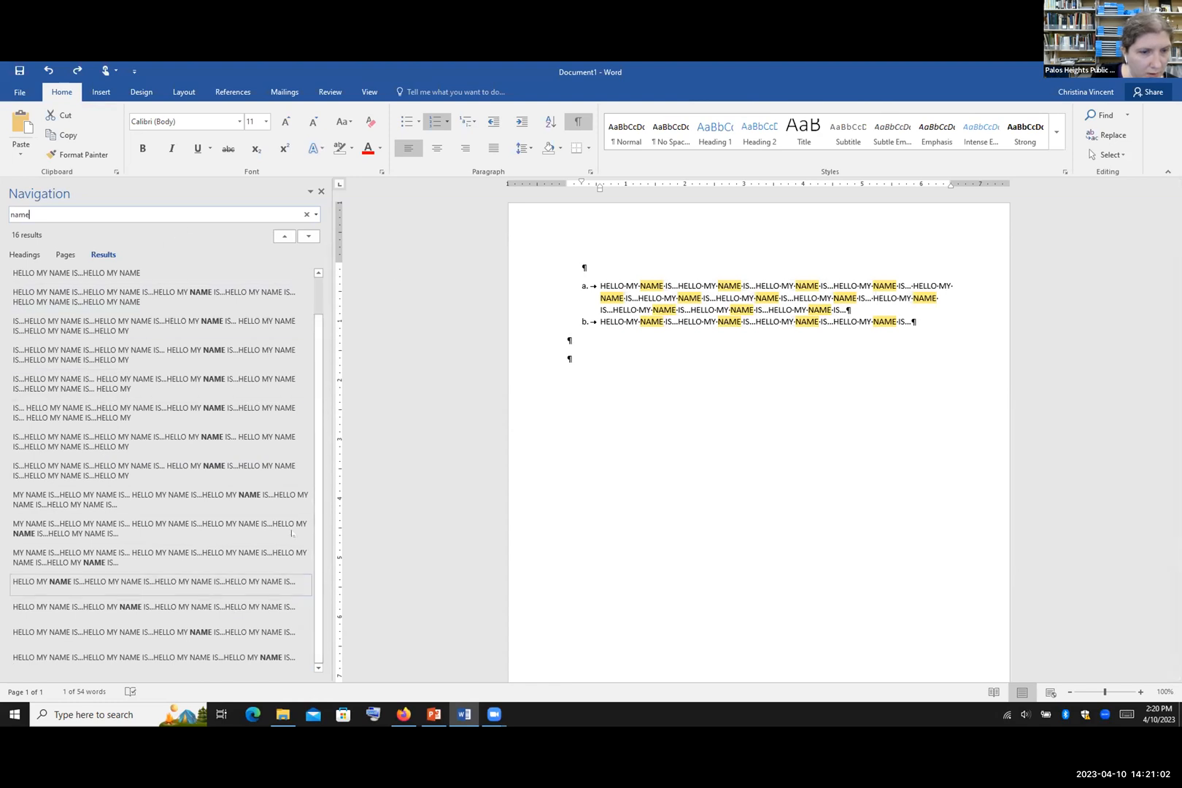
{"action": "scroll", "coordinate": [316, 531], "scroll_direction": "up", "scroll_amount": 1}
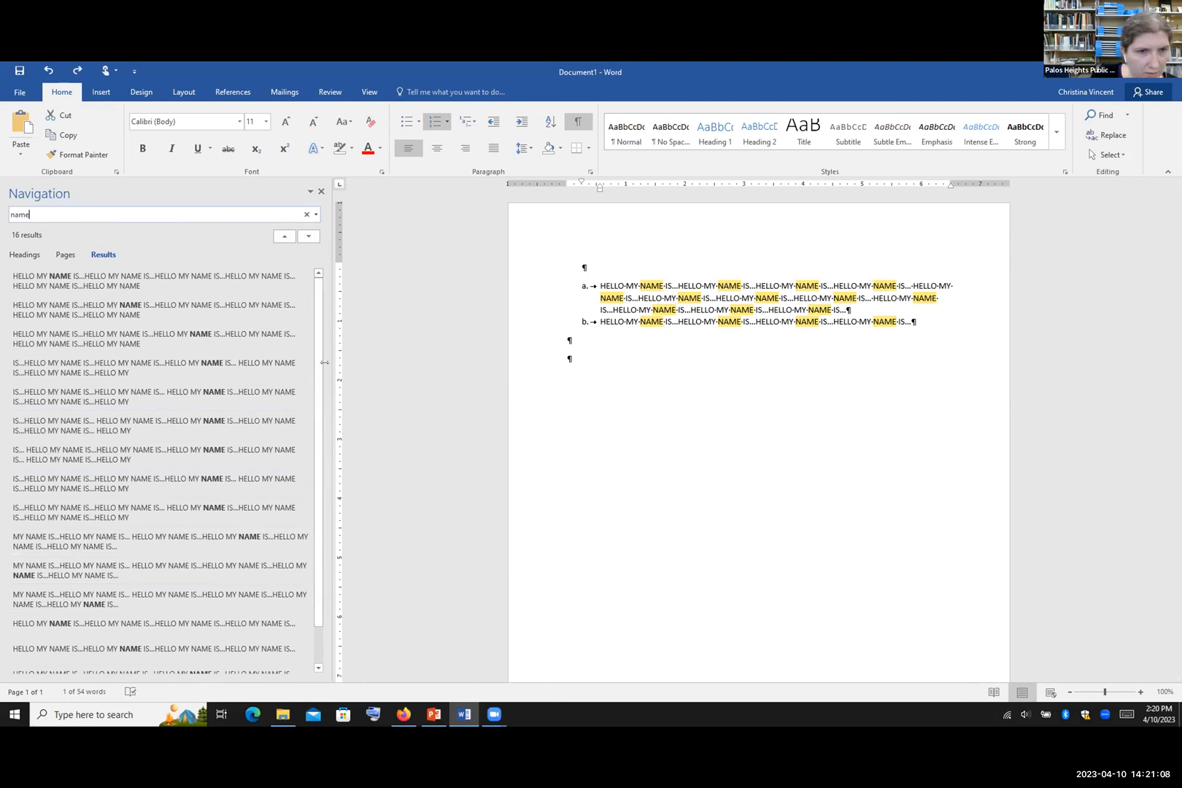
{"action": "scroll", "coordinate": [241, 542], "scroll_direction": "down", "scroll_amount": 1}
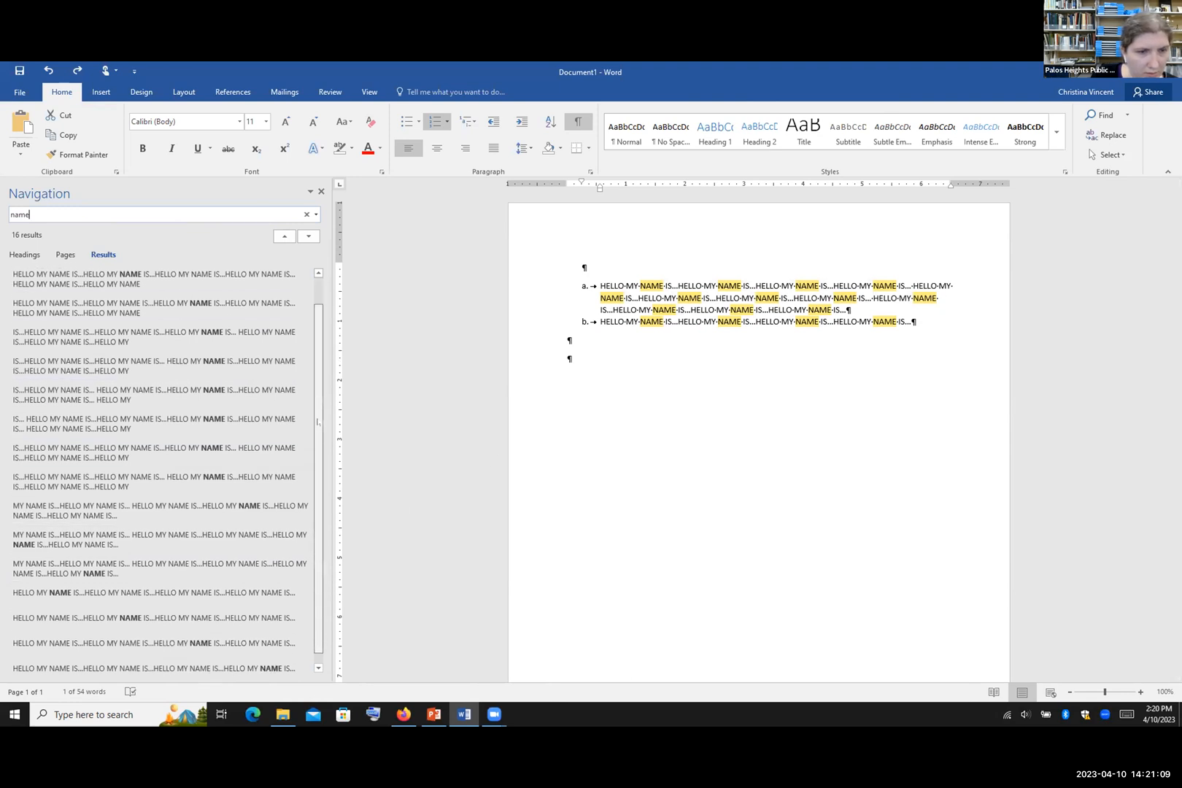
{"action": "left_click", "coordinate": [219, 607]}
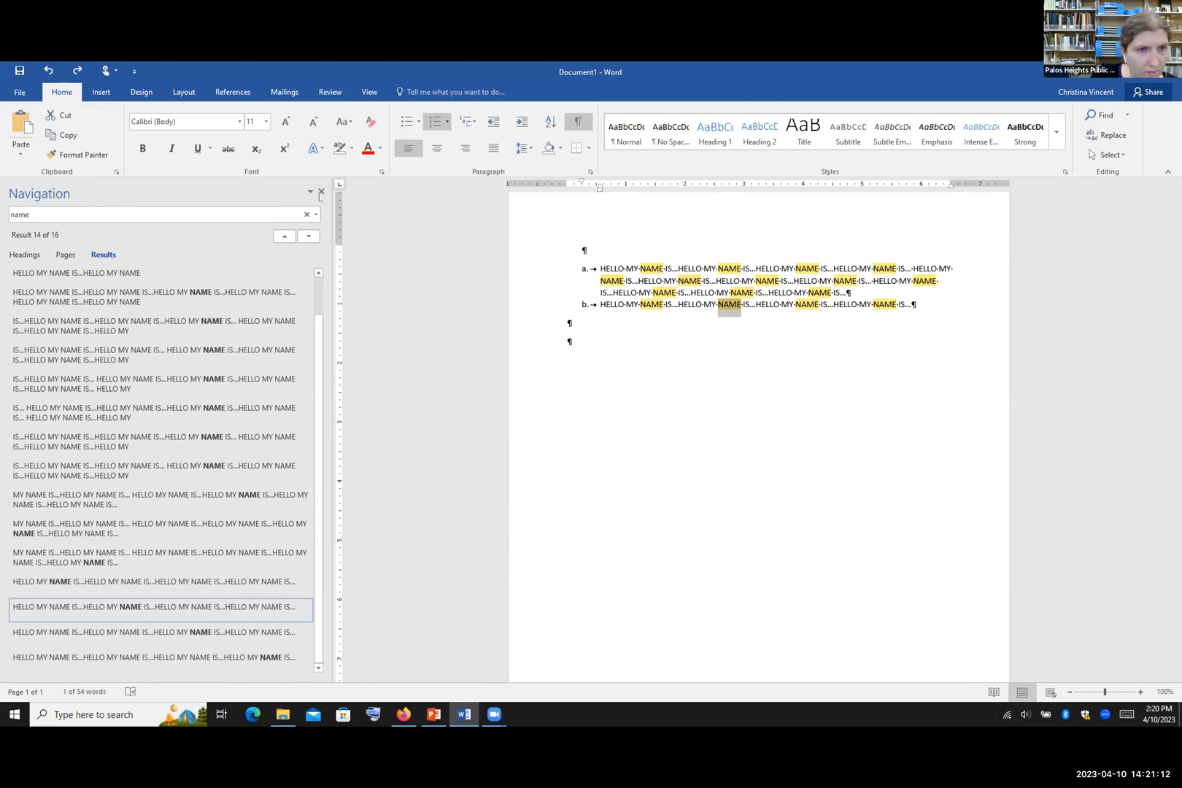
{"action": "left_click", "coordinate": [307, 214]}
{"action": "left_click", "coordinate": [321, 191]}
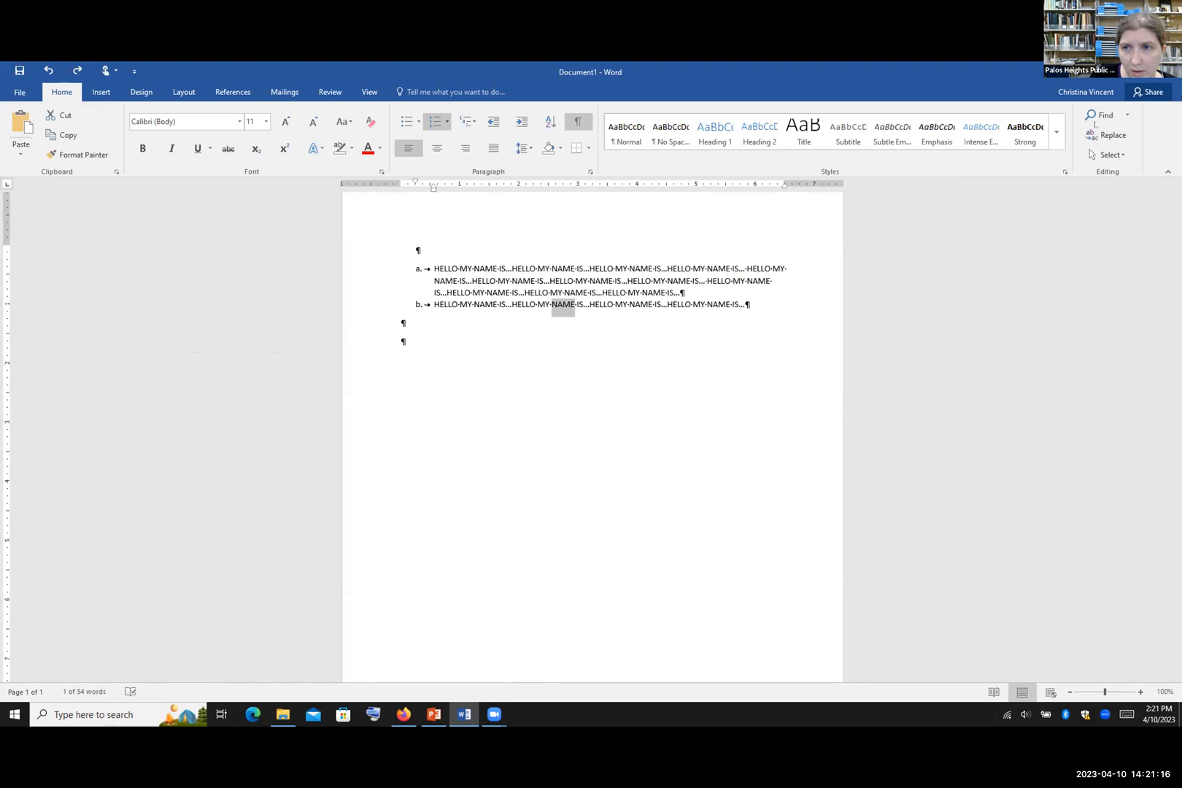
Step: Bring up Find and Replace for 'NAME' and close it without replacing anything
{"action": "left_click", "coordinate": [1107, 135]}
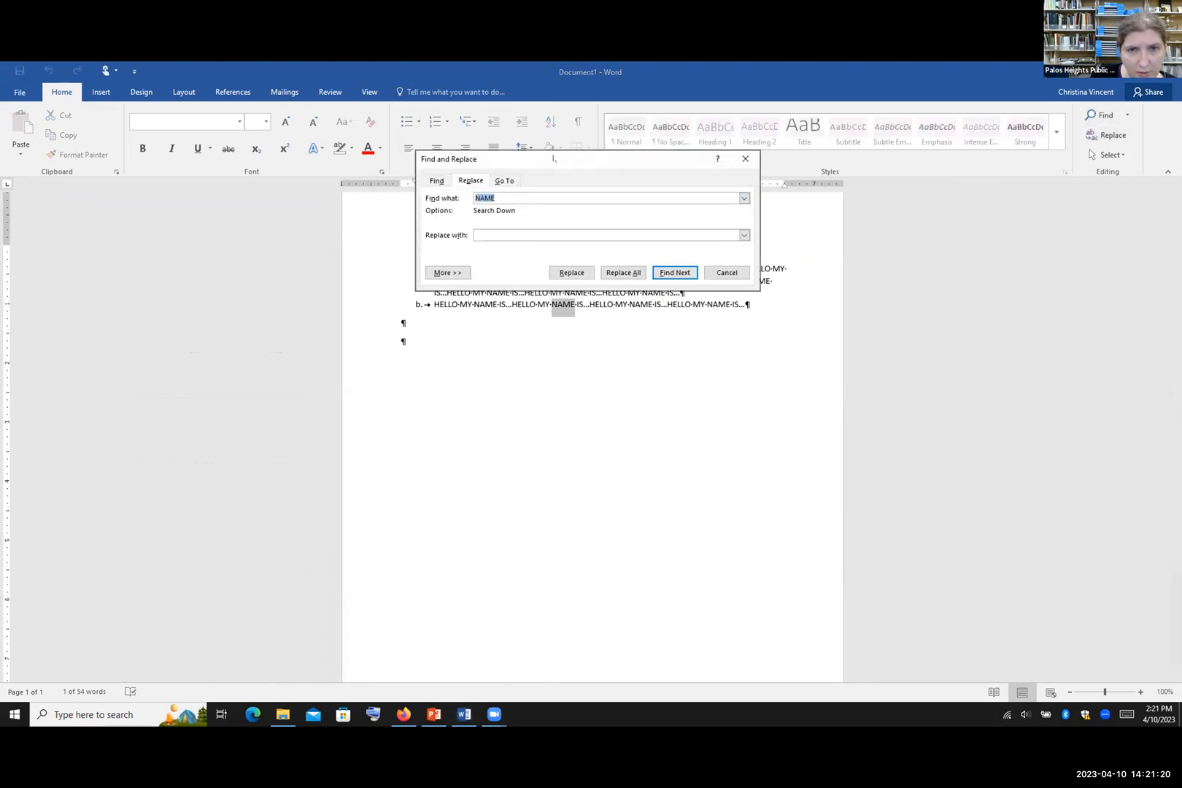
{"action": "left_click_drag", "start_coordinate": [552, 158], "coordinate": [561, 158]}
{"action": "double_click", "coordinate": [548, 196]}
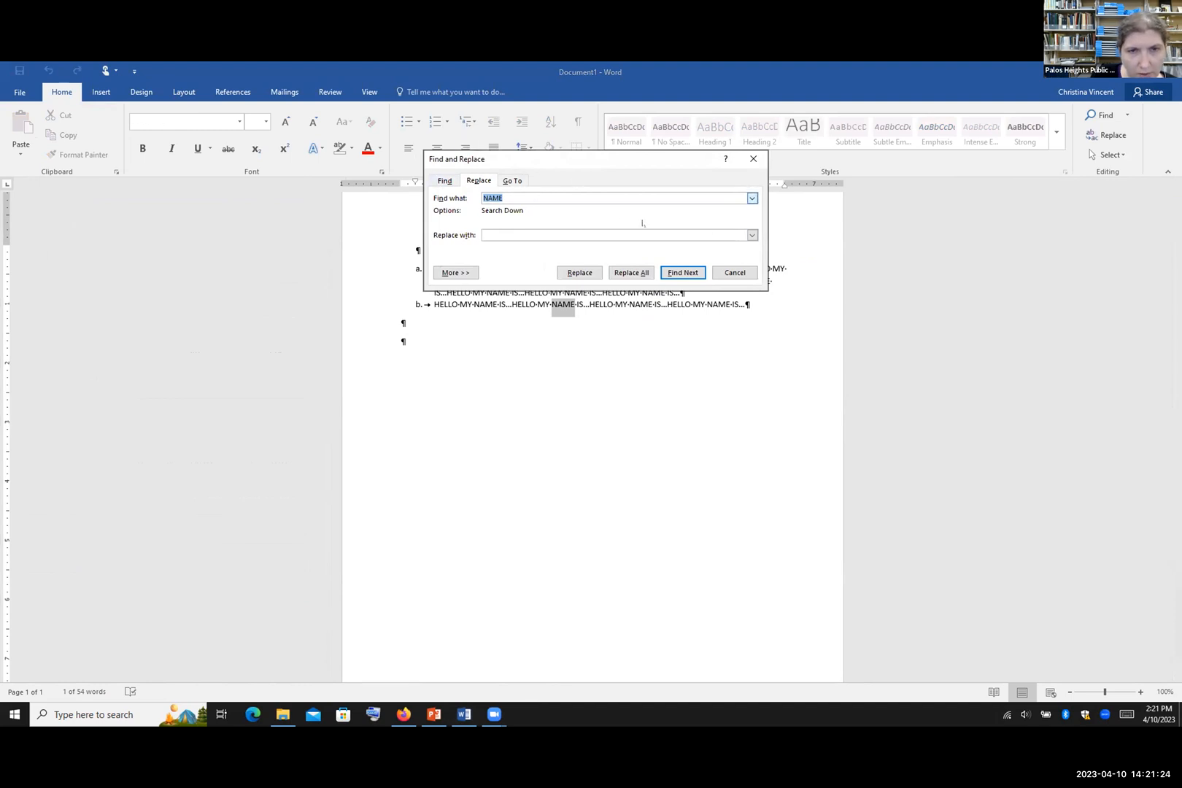
{"action": "left_click", "coordinate": [529, 233]}
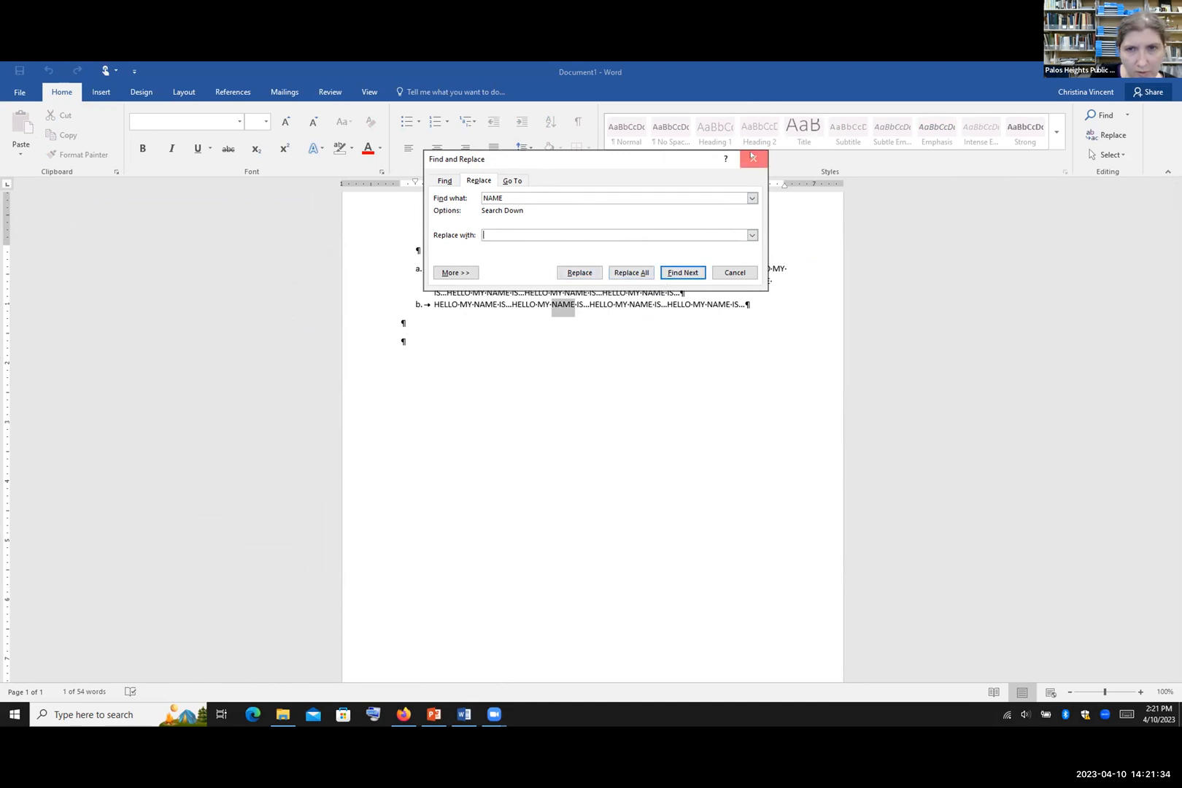
{"action": "left_click", "coordinate": [753, 158]}
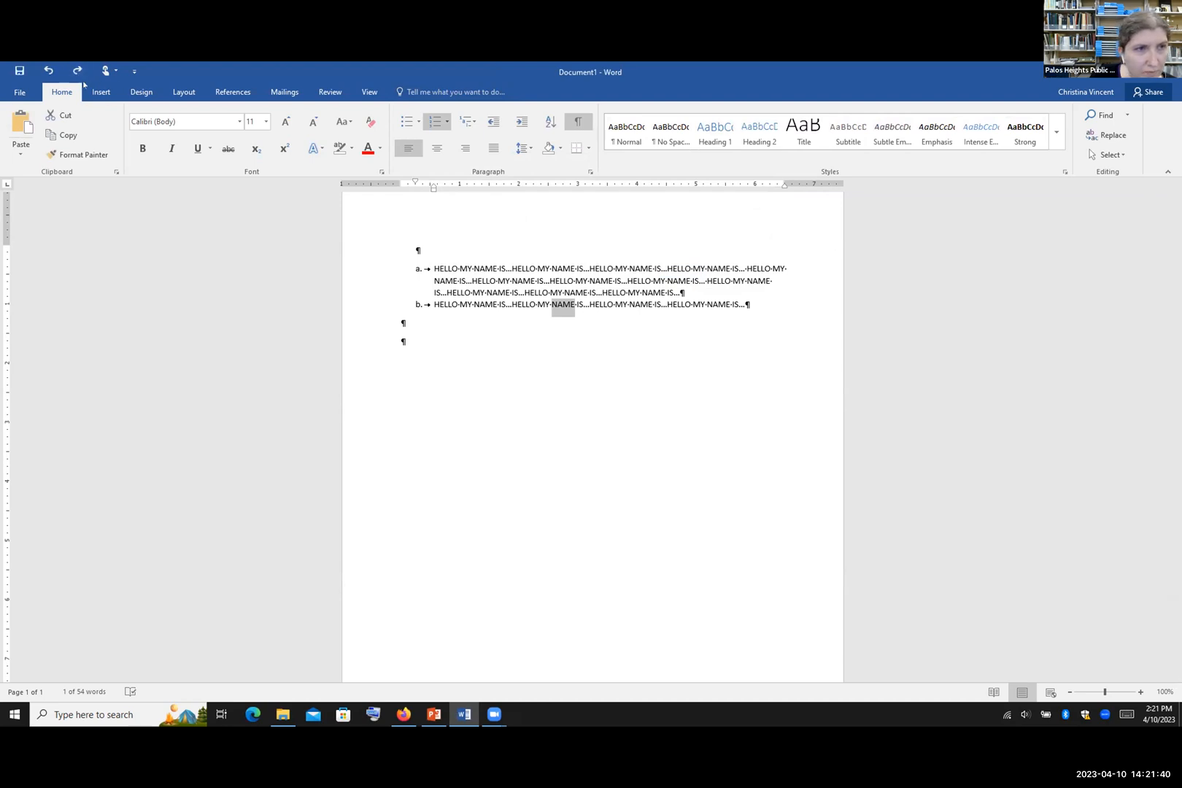
Step: Glance at the PowerPoint presentation, then Alt+Tab back to the Word document
{"action": "left_click", "coordinate": [434, 725]}
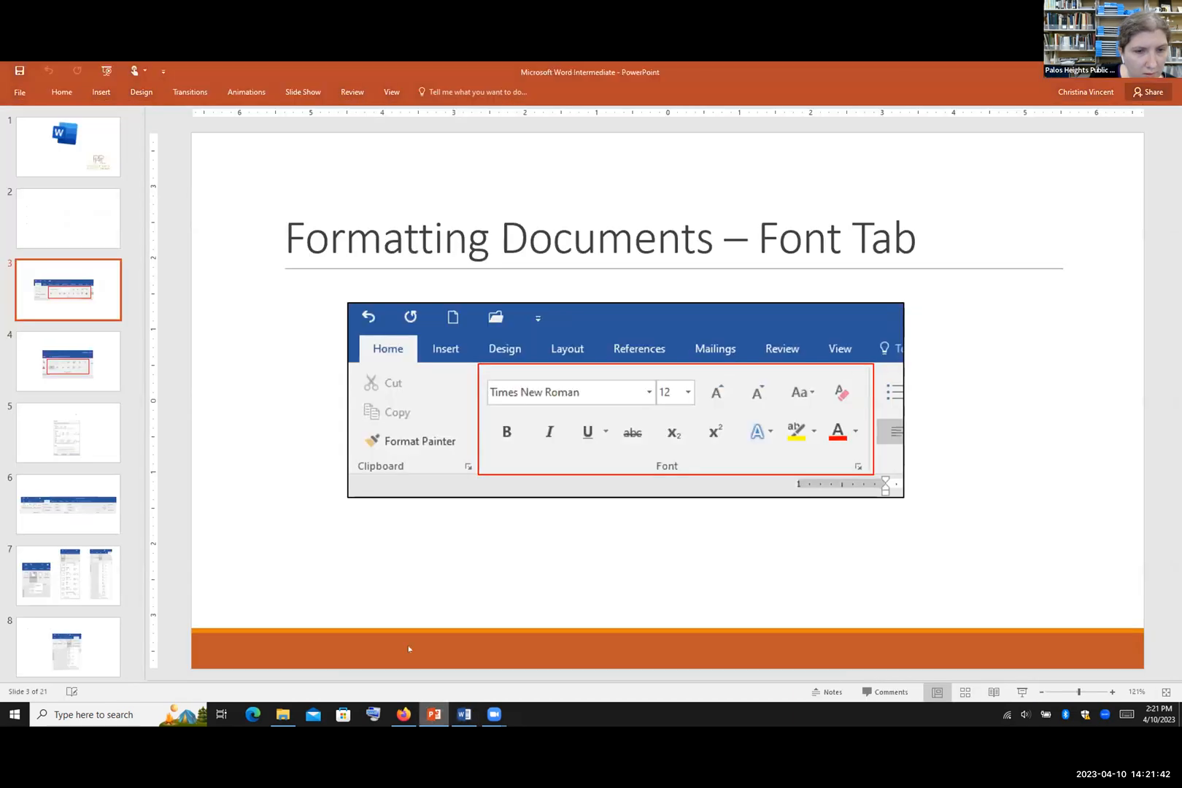
{"action": "scroll", "coordinate": [86, 452], "scroll_direction": "down", "scroll_amount": 2}
{"action": "scroll", "coordinate": [86, 452], "scroll_direction": "down", "scroll_amount": 1}
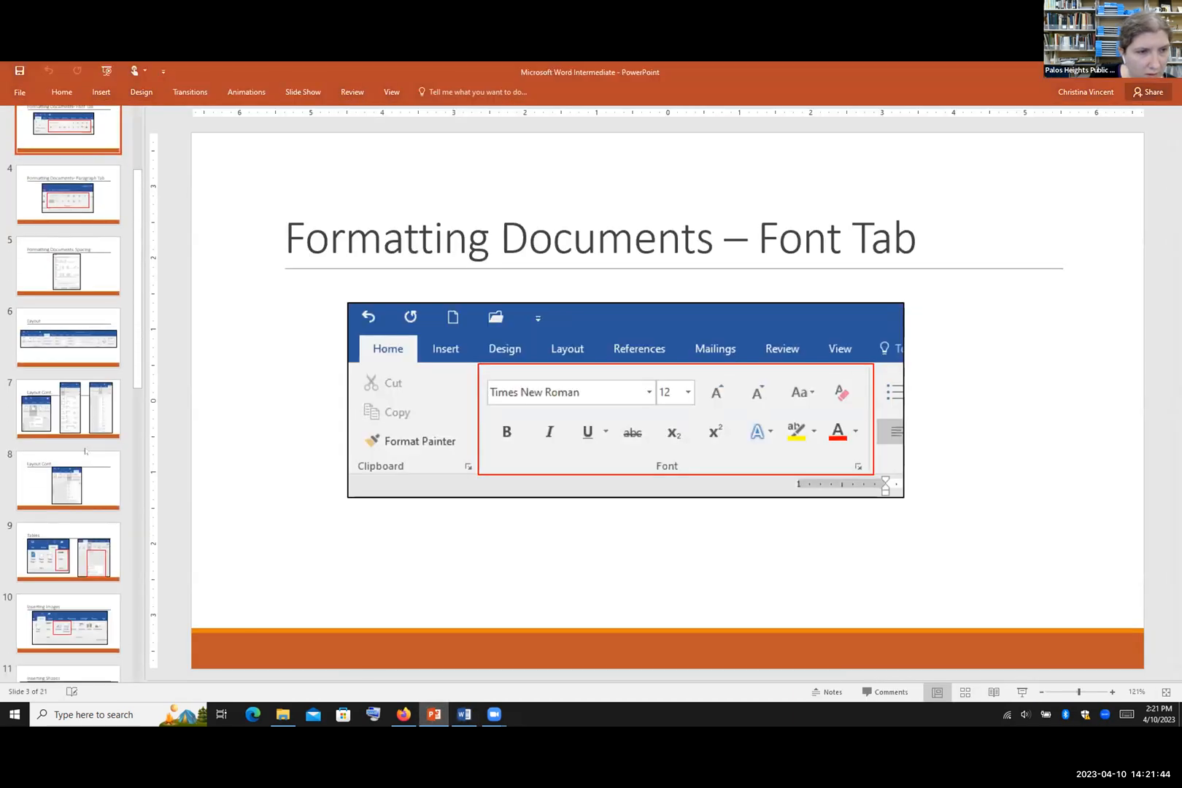
{"action": "key", "text": "alt+Tab"}
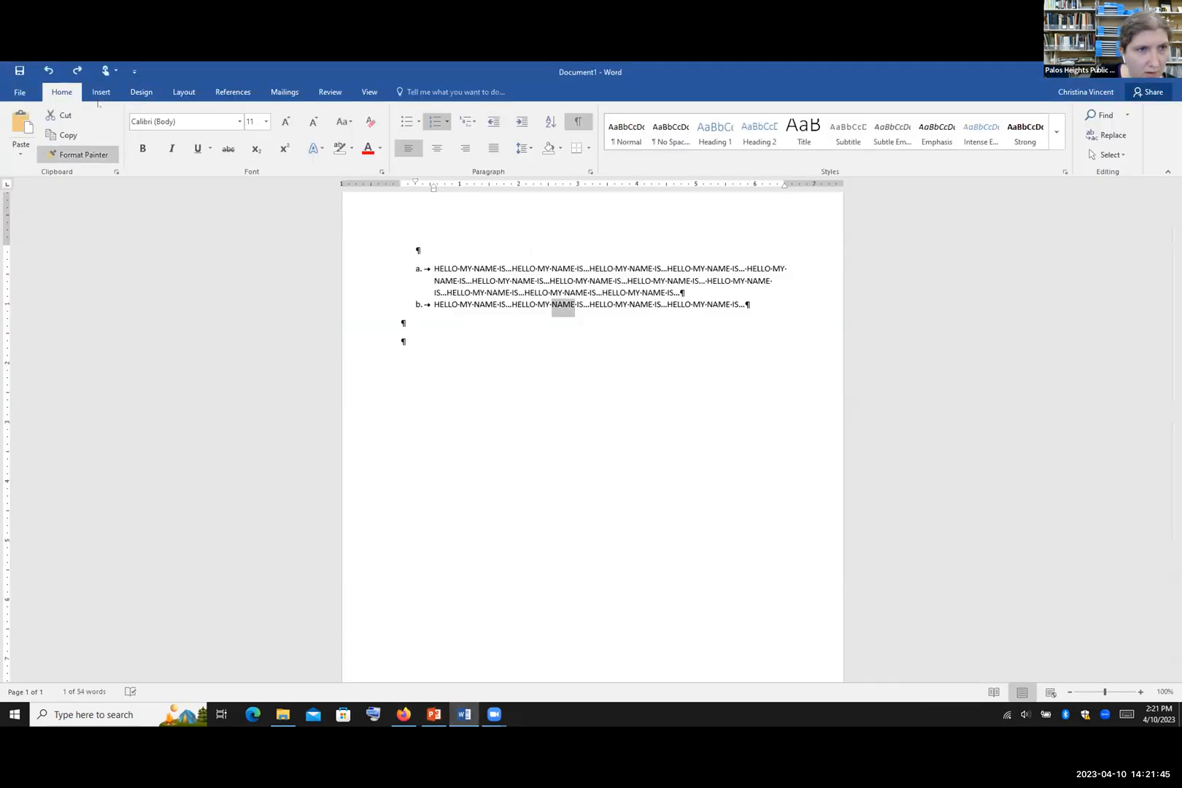
Step: Apply the Narrow margin preset from the Layout tab
{"action": "left_click", "coordinate": [175, 91]}
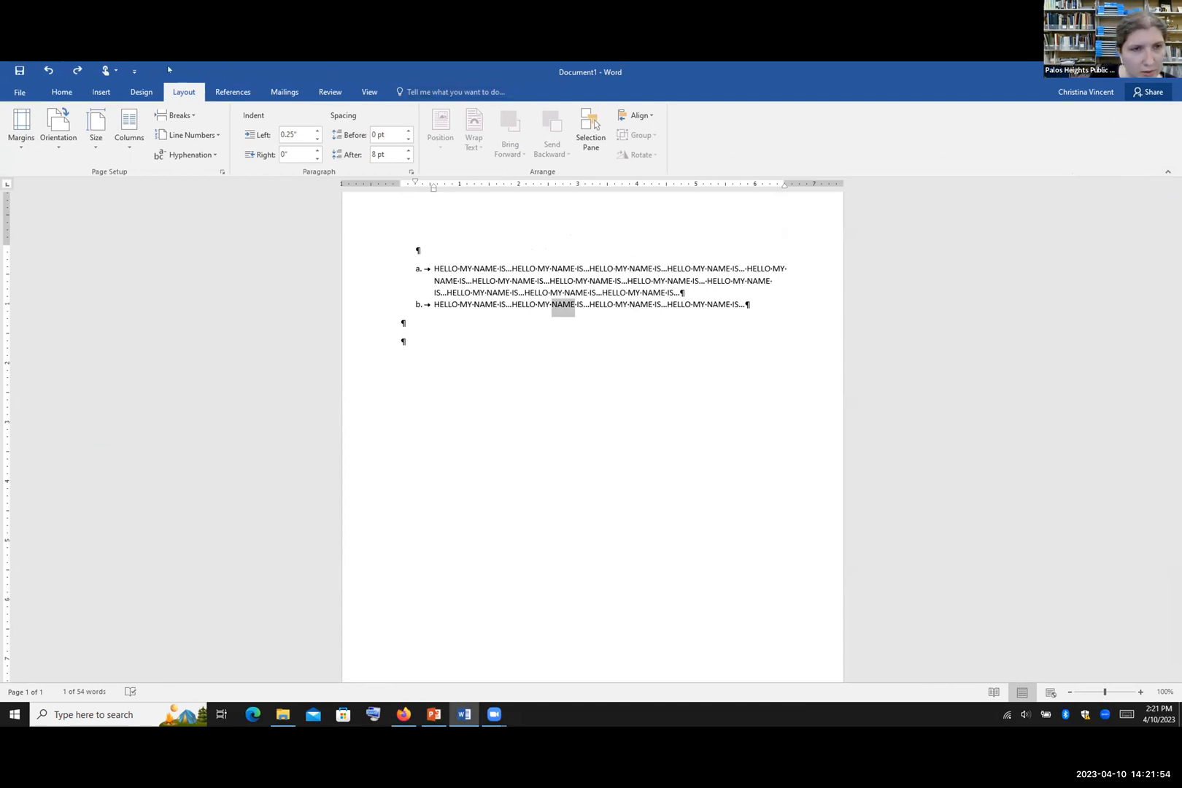
{"action": "left_click", "coordinate": [16, 137]}
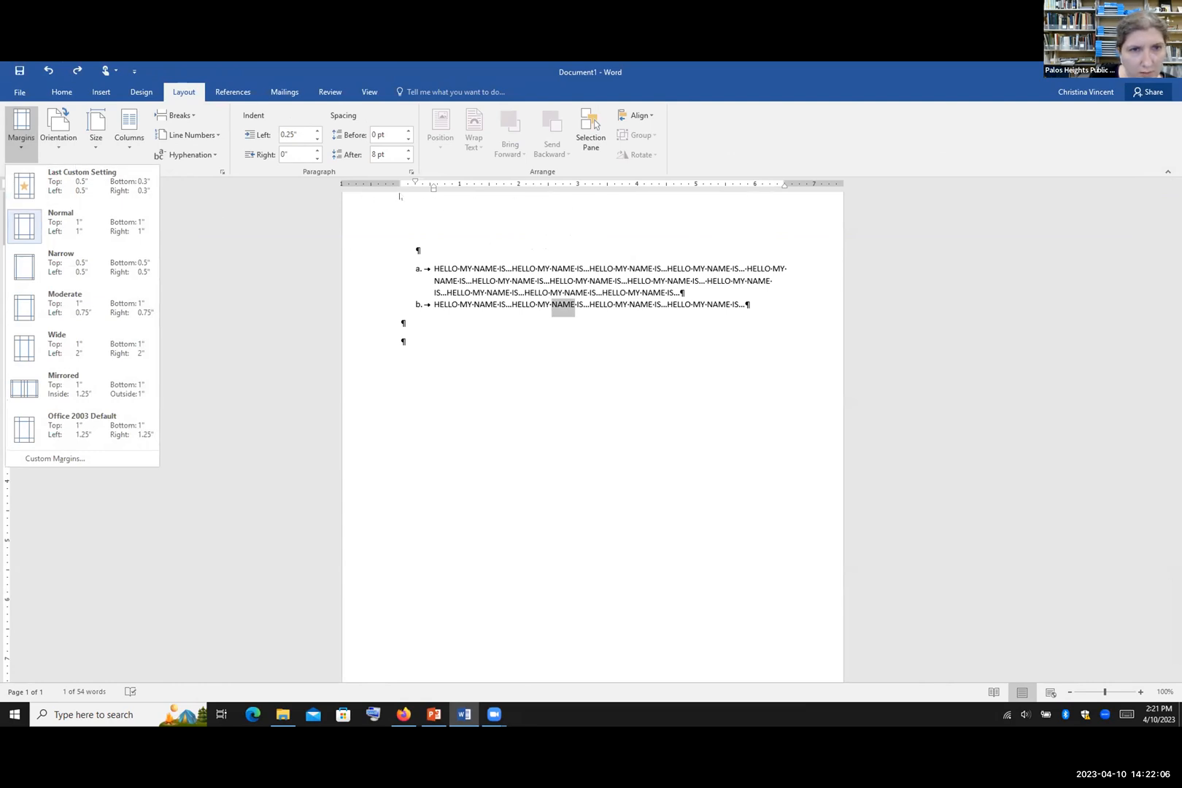
{"action": "scroll", "coordinate": [386, 511], "scroll_direction": "down", "scroll_amount": 5}
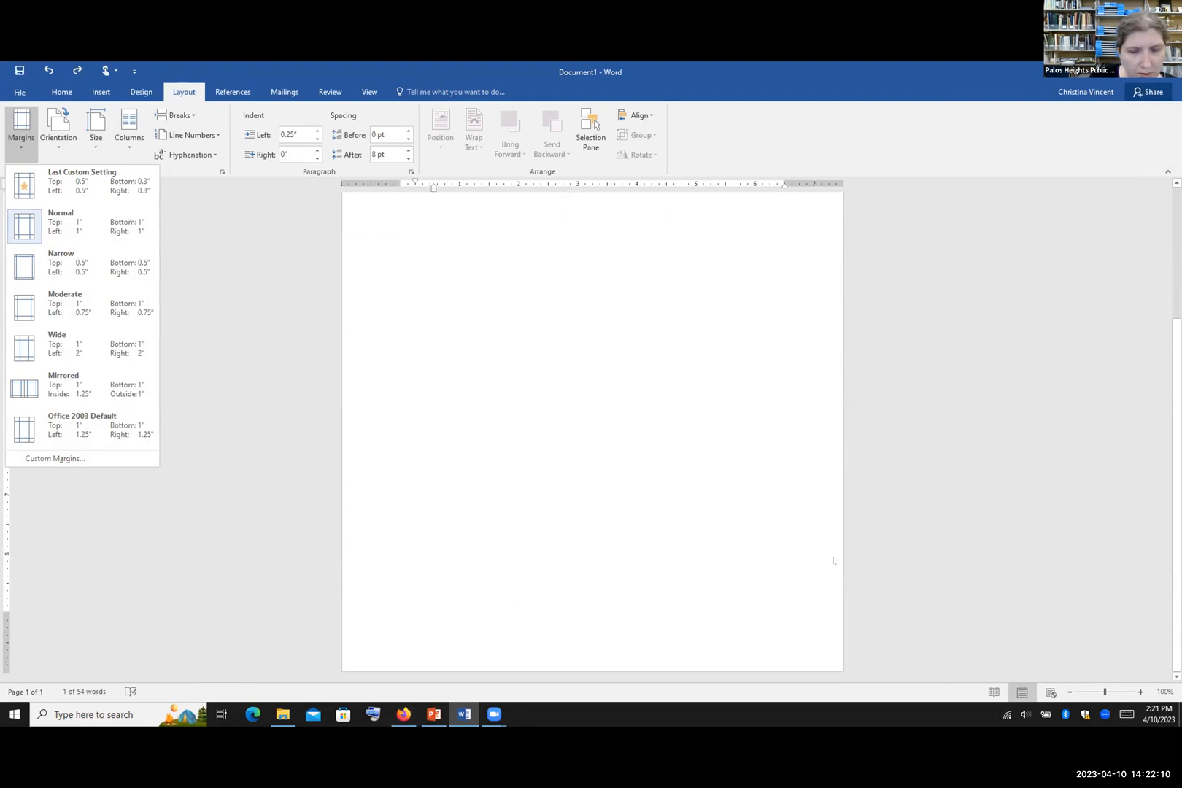
{"action": "scroll", "coordinate": [834, 561], "scroll_direction": "up", "scroll_amount": 5}
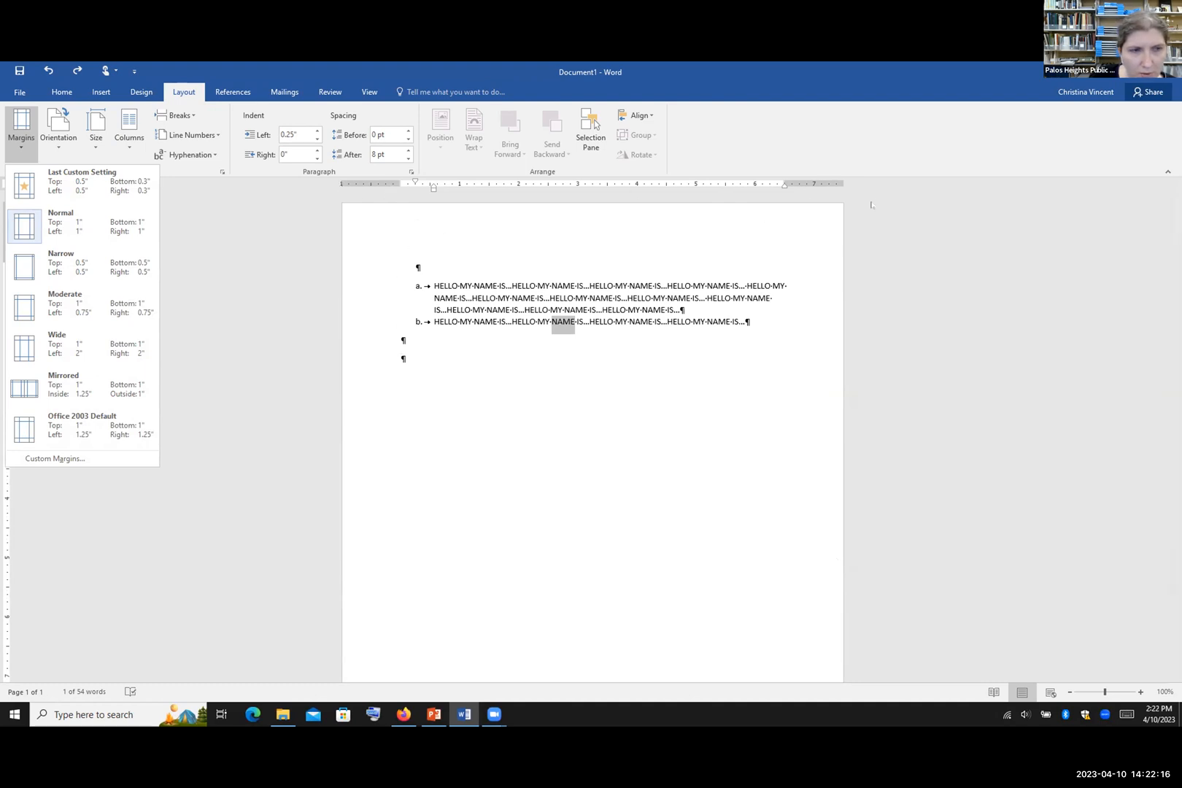
{"action": "scroll", "coordinate": [871, 198], "scroll_direction": "down", "scroll_amount": 5}
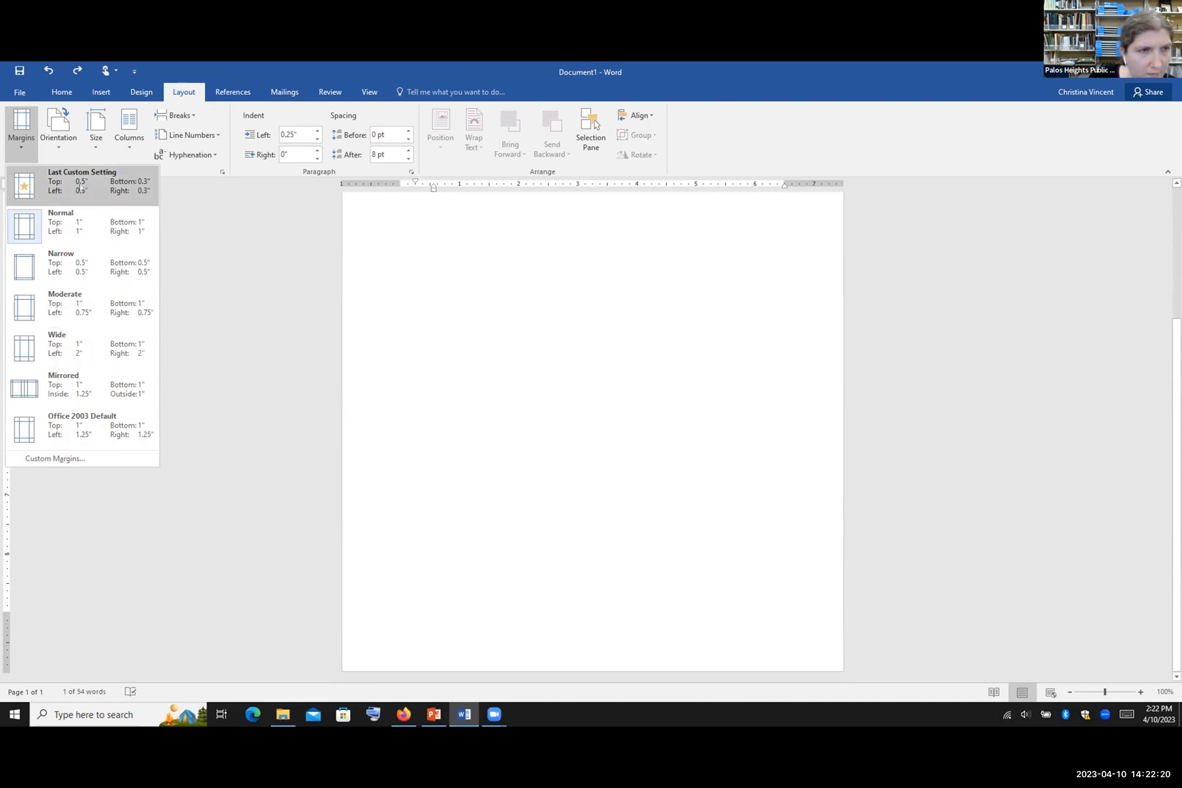
{"action": "scroll", "coordinate": [401, 202], "scroll_direction": "up", "scroll_amount": 5}
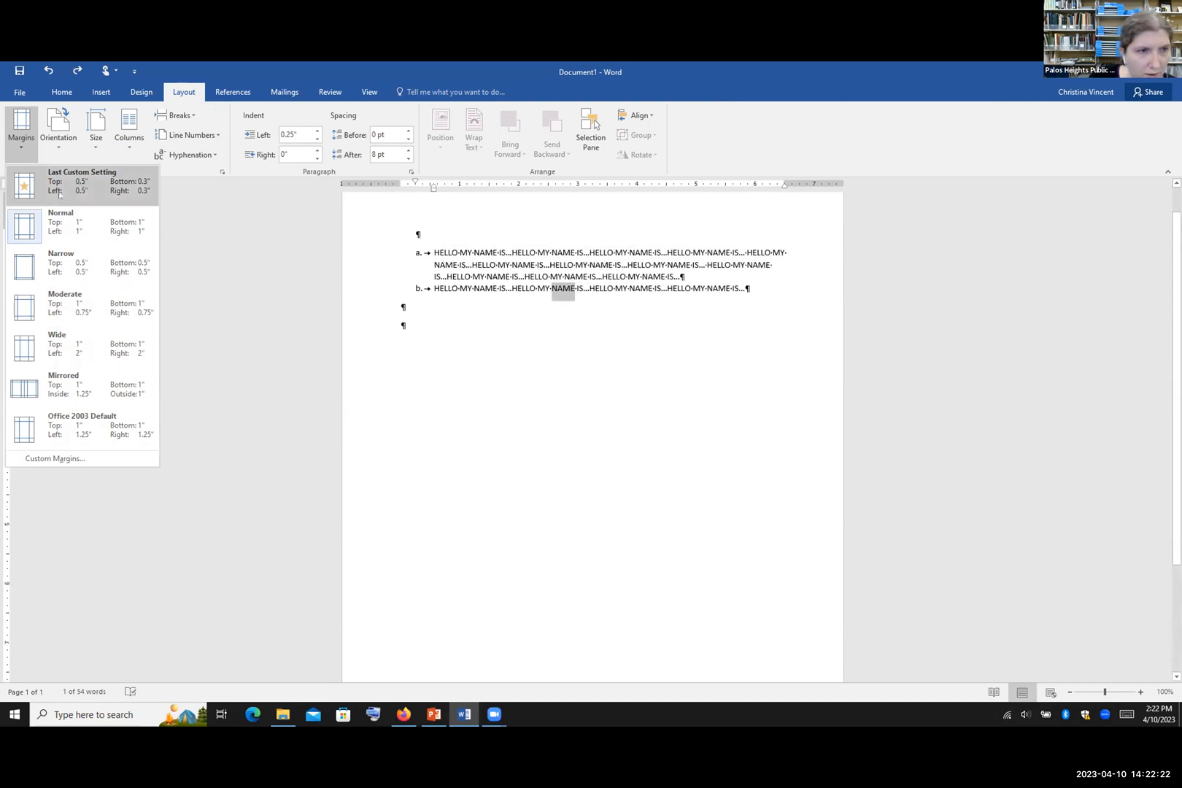
{"action": "left_click", "coordinate": [56, 272]}
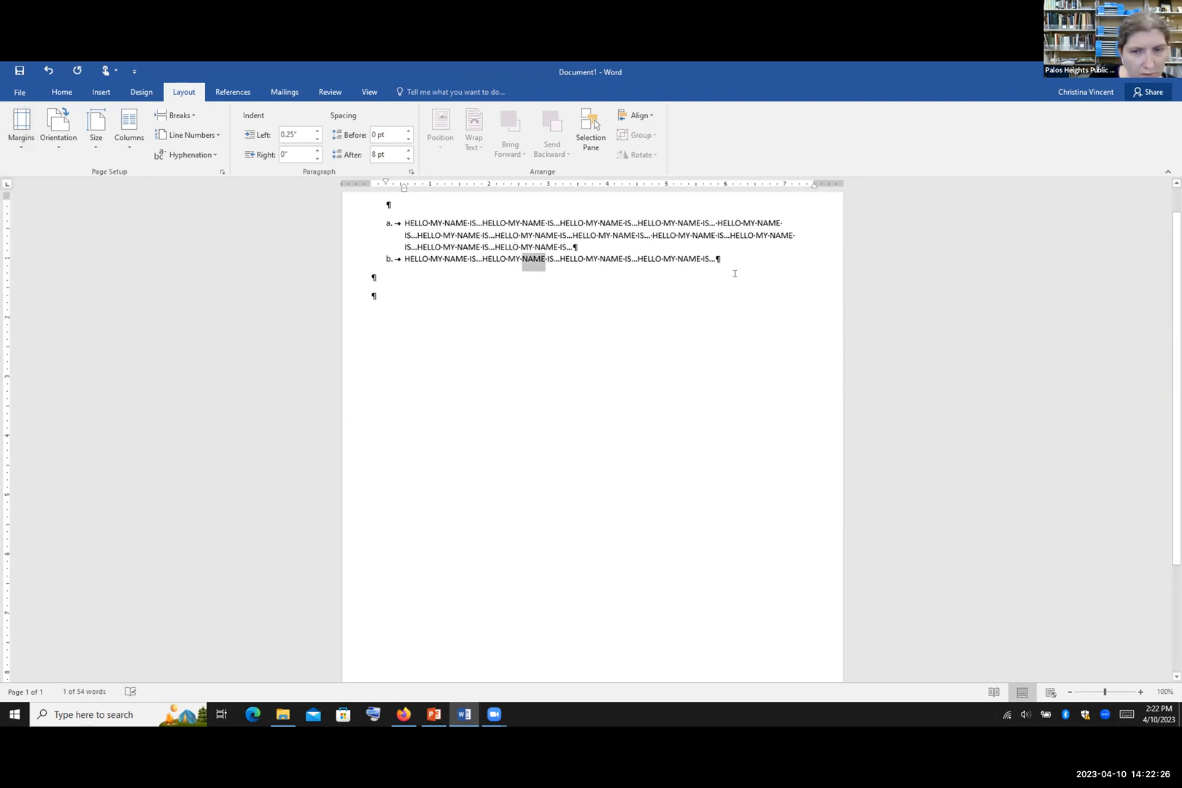
{"action": "scroll", "coordinate": [287, 245], "scroll_direction": "down", "scroll_amount": 1}
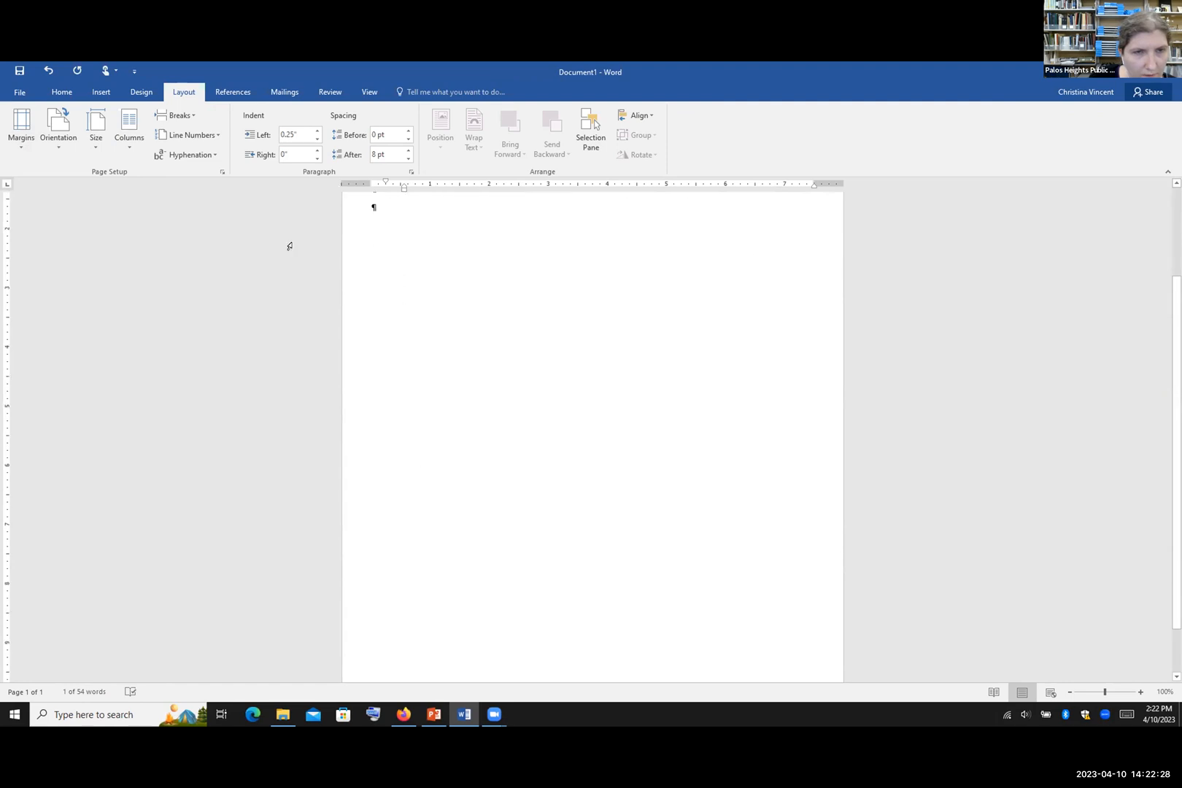
Step: Switch the margins to Office 2003 Default: 1" top and bottom, 1.25" sides
{"action": "left_click", "coordinate": [7, 137]}
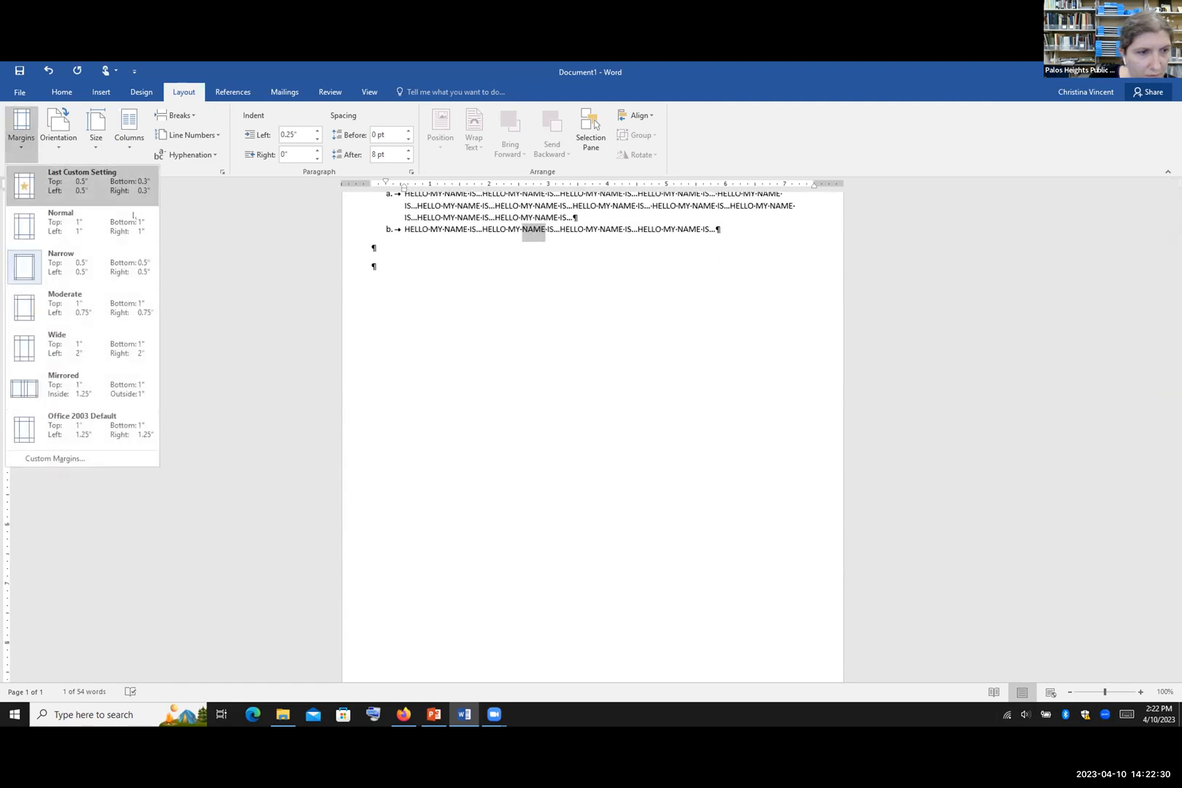
{"action": "left_click", "coordinate": [65, 439]}
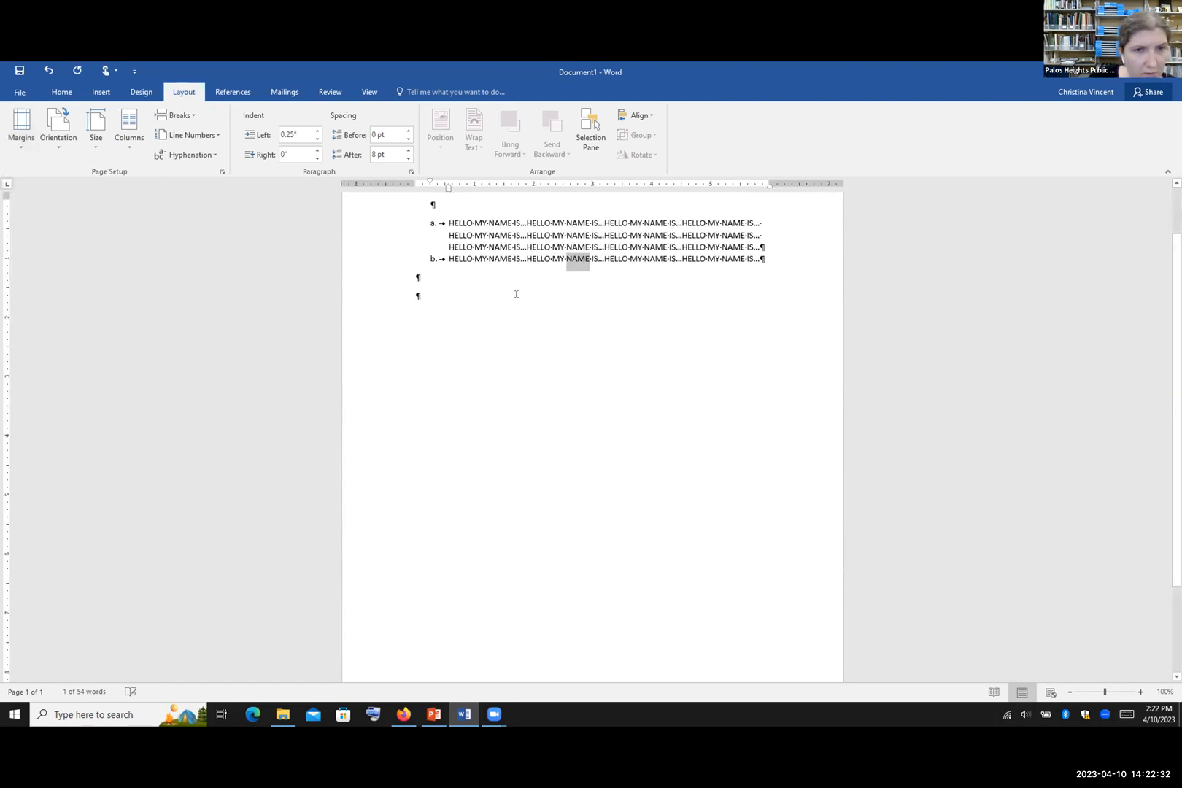
{"action": "left_click", "coordinate": [25, 145]}
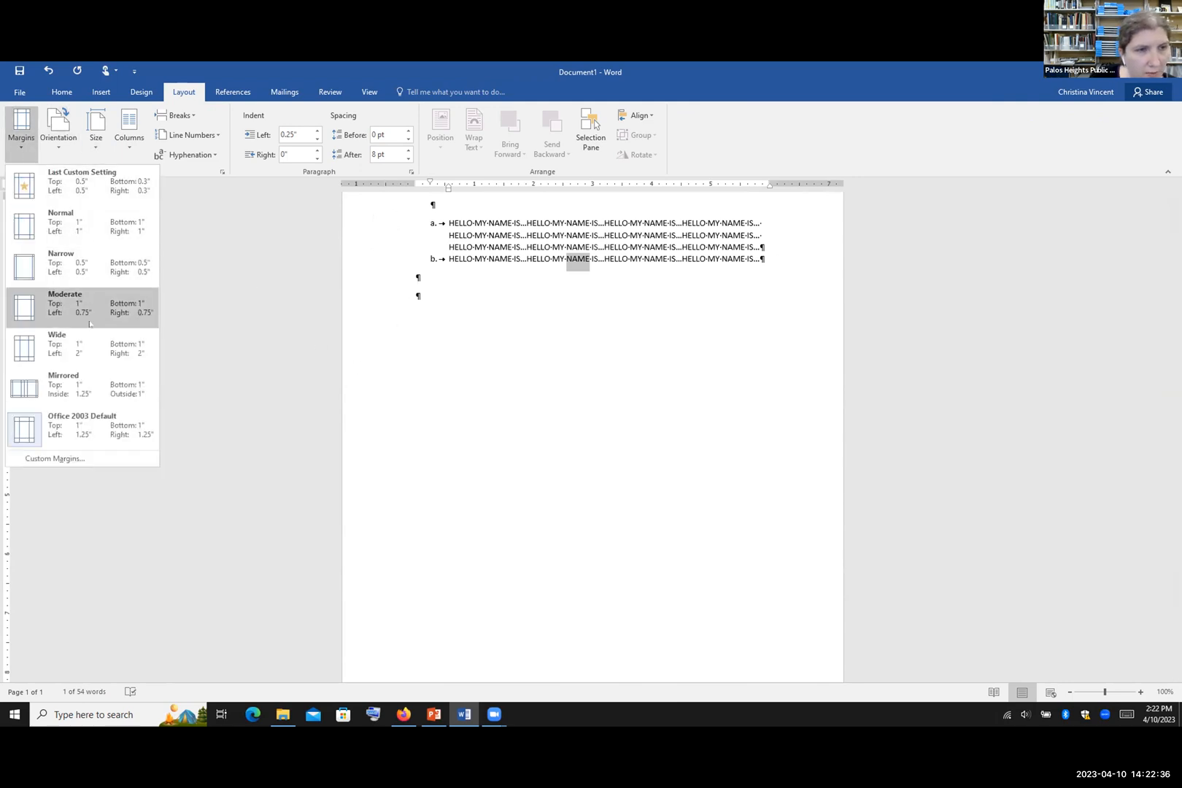
Step: In Custom Margins, try typing new top margin values of 0.4 and then 0.5"
{"action": "left_click", "coordinate": [74, 458]}
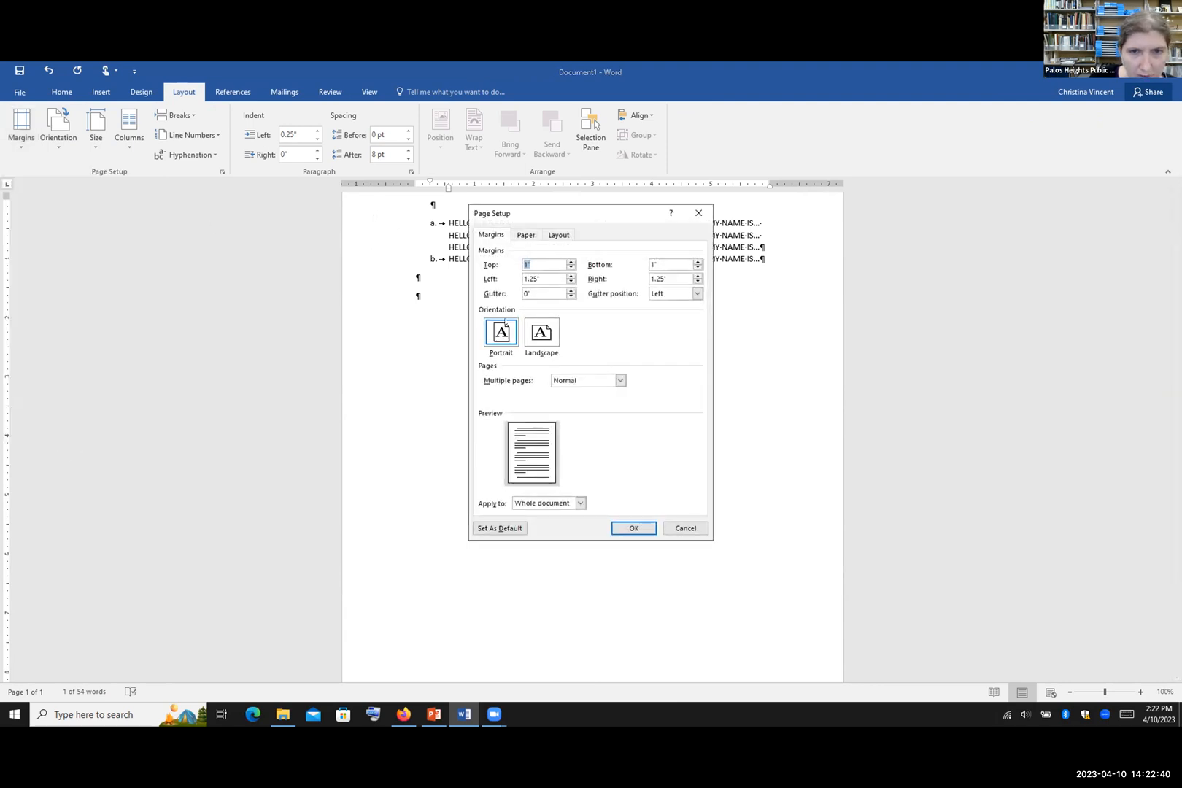
{"action": "type", "text": "0.4"}
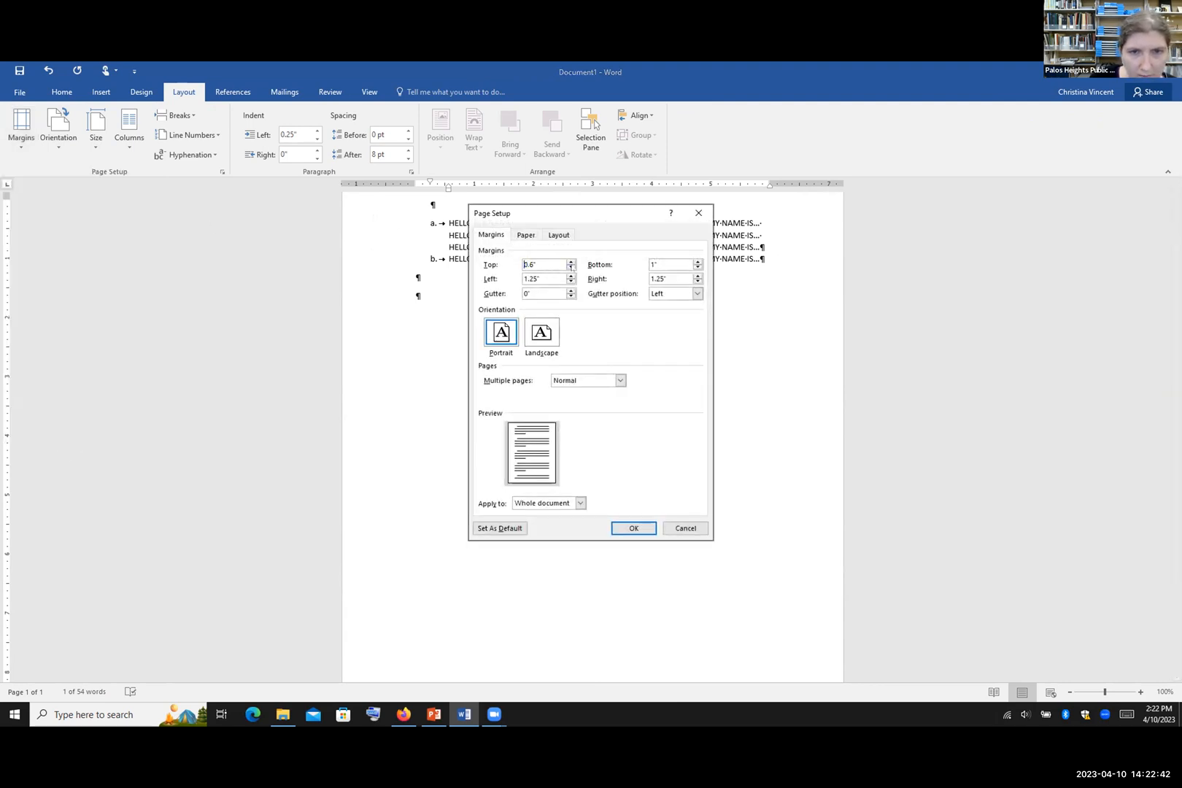
{"action": "left_click", "coordinate": [571, 262]}
{"action": "left_click", "coordinate": [541, 265]}
{"action": "key", "text": "BackSpace"}
{"action": "key", "text": "BackSpace"}
{"action": "key", "text": "BackSpace"}
{"action": "key", "text": "BackSpace"}
{"action": "type", "text": "0.5\""}
Step: Bring top, bottom, left and right margins down to 0.2" and apply them
{"action": "left_click", "coordinate": [571, 281]}
{"action": "left_click", "coordinate": [571, 282]}
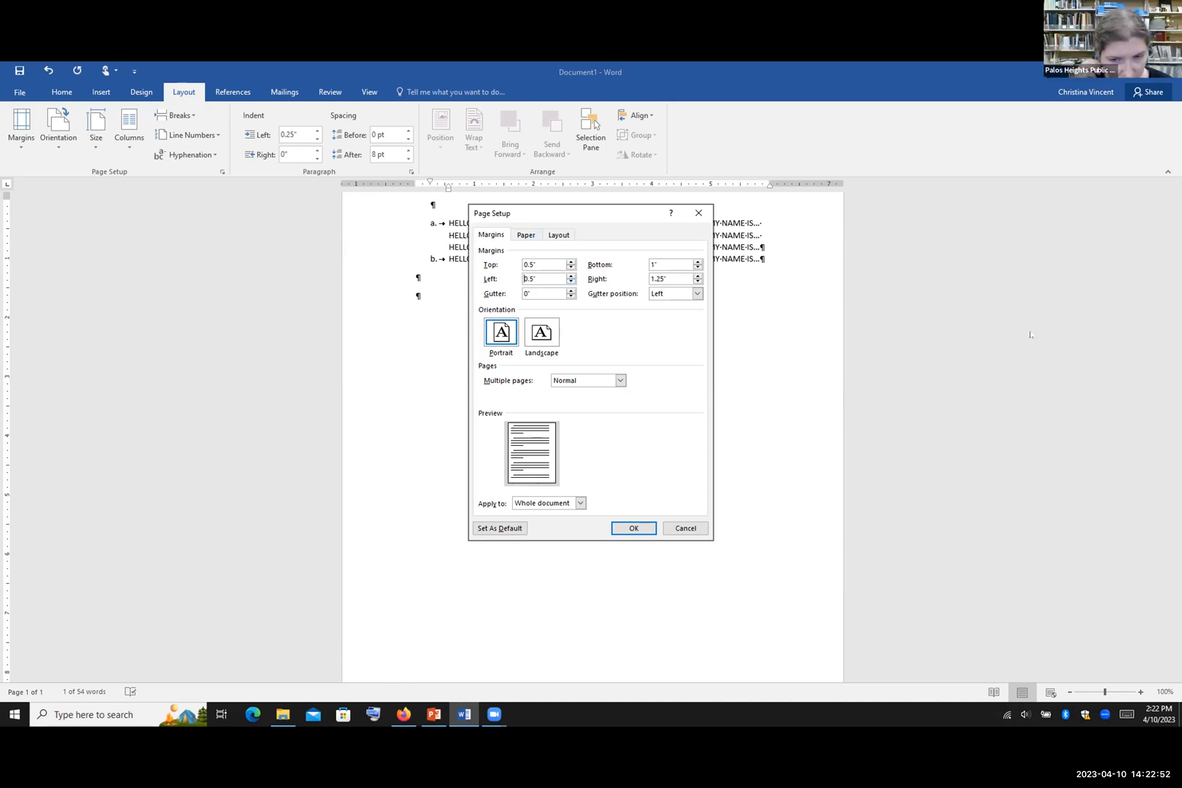
{"action": "left_click", "coordinate": [569, 282]}
{"action": "left_click", "coordinate": [570, 267]}
{"action": "left_click", "coordinate": [570, 267]}
{"action": "left_click", "coordinate": [697, 267]}
{"action": "left_click", "coordinate": [697, 267]}
{"action": "left_click", "coordinate": [697, 267]}
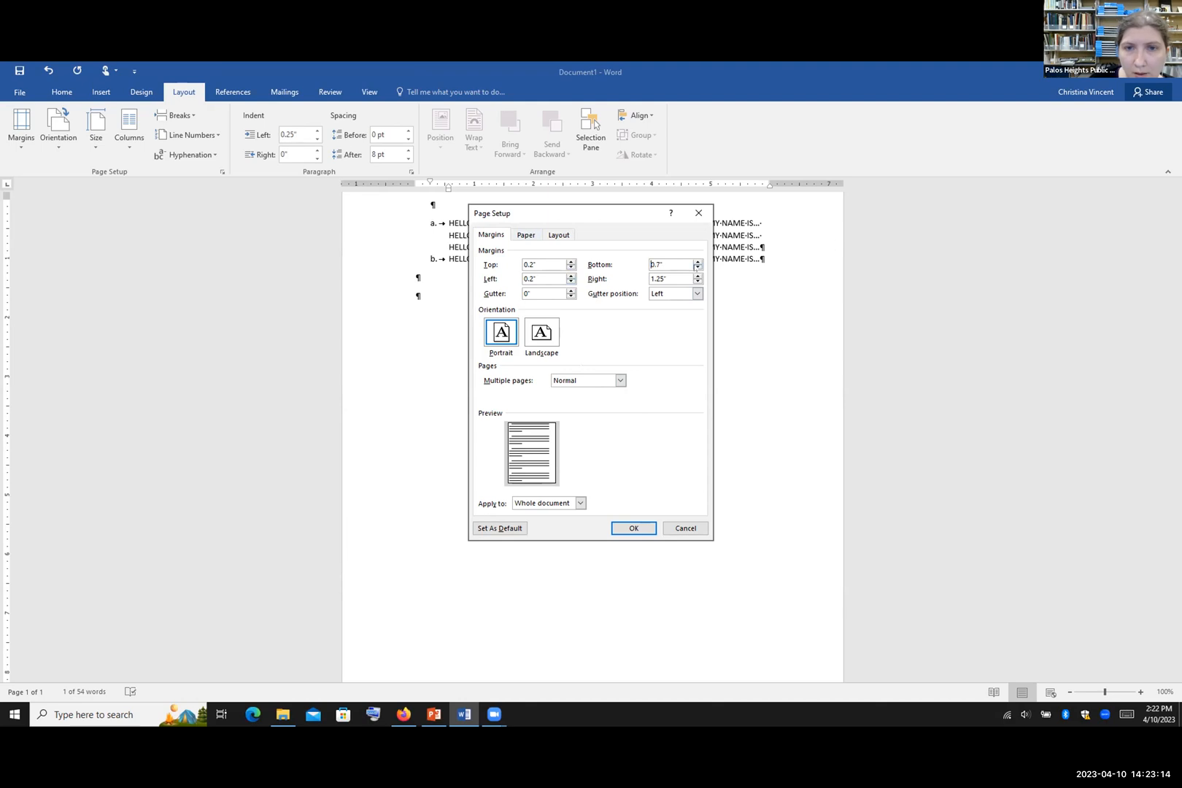
{"action": "left_click", "coordinate": [698, 267]}
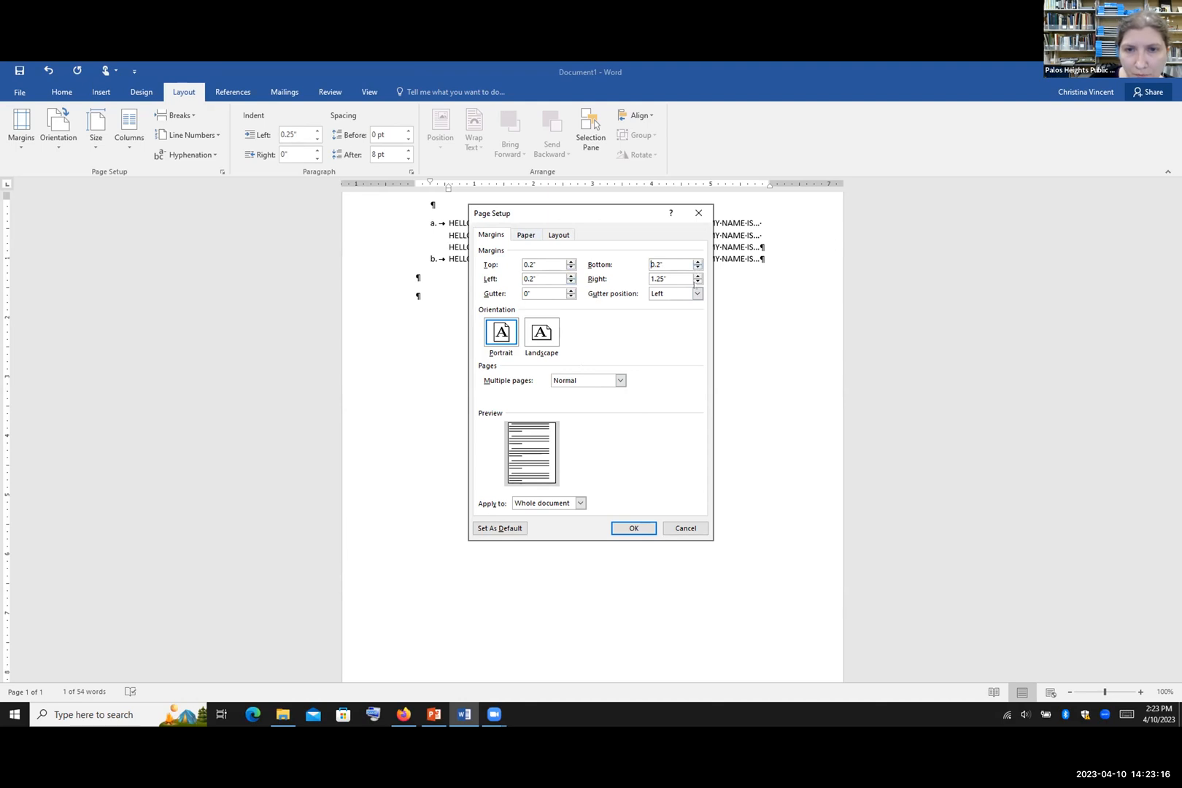
{"action": "left_click", "coordinate": [697, 281]}
{"action": "left_click", "coordinate": [698, 281]}
{"action": "left_click", "coordinate": [698, 281]}
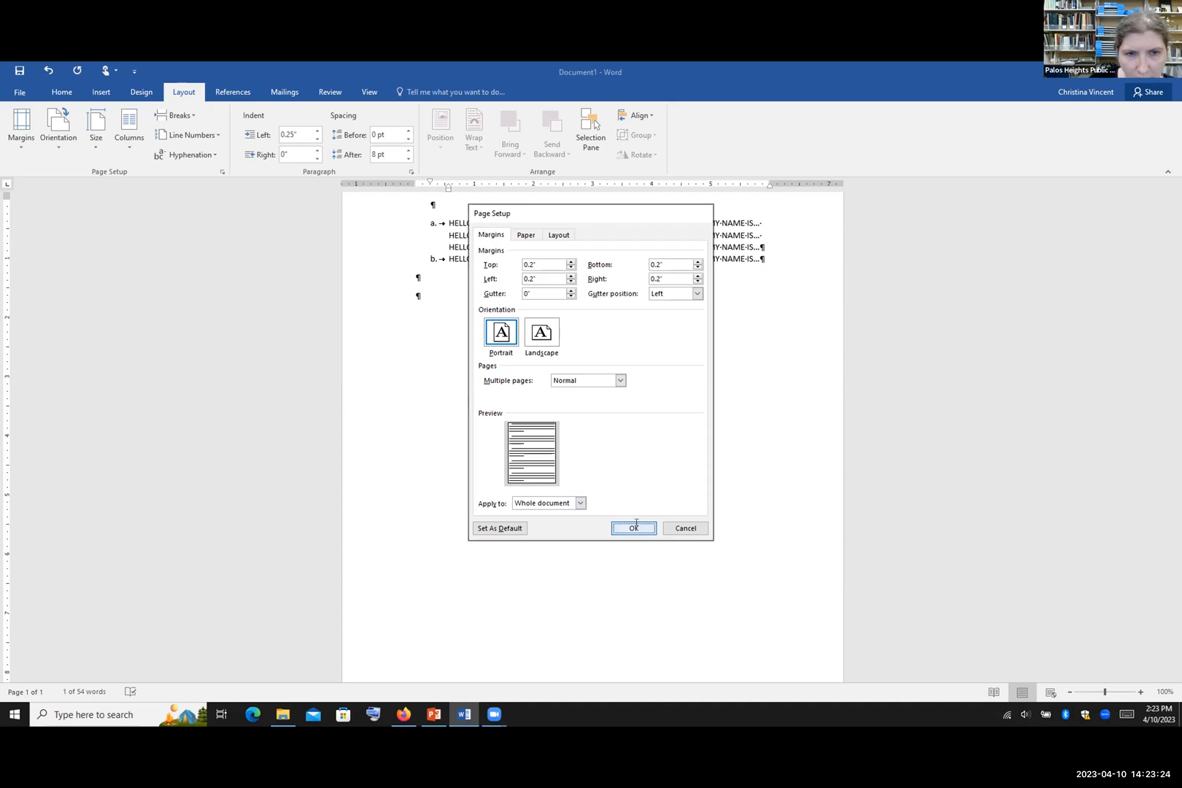
{"action": "key", "text": "Return"}
{"action": "scroll", "coordinate": [601, 431], "scroll_direction": "up", "scroll_amount": 2}
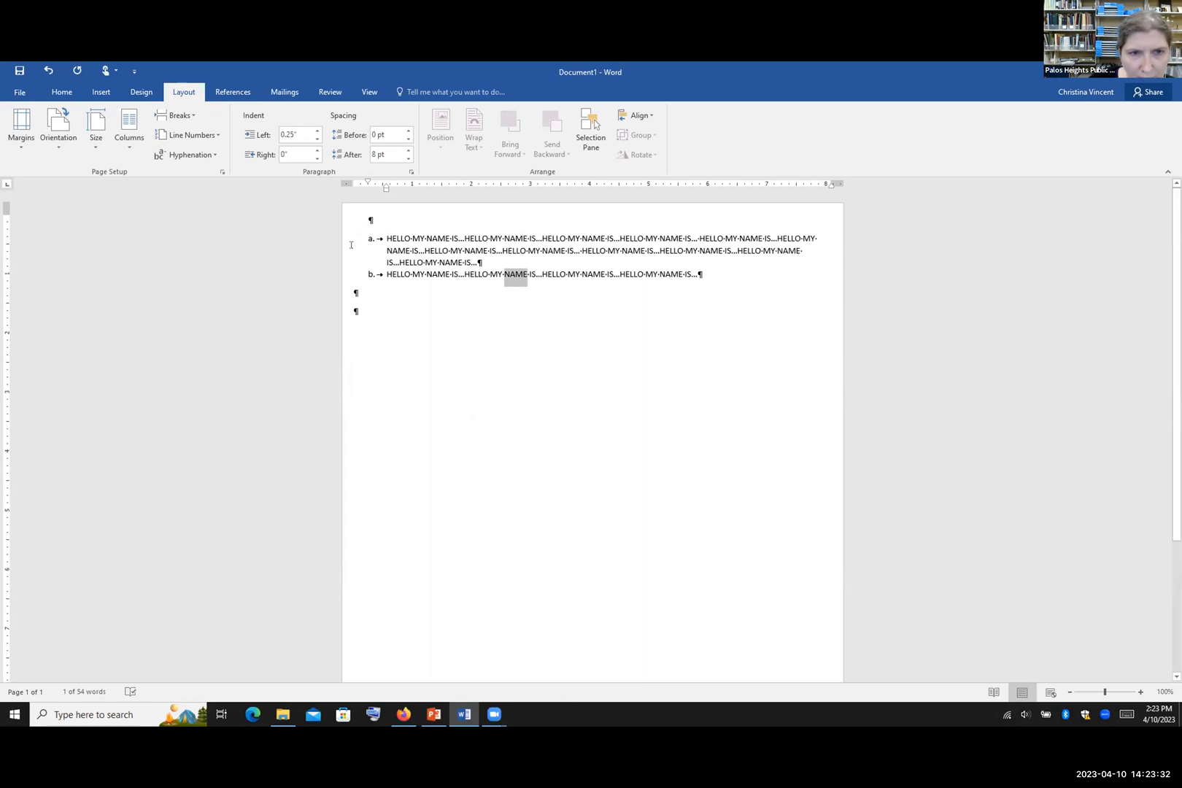
Step: Apply the Narrow 0.5" margin preset and reopen the custom margin settings
{"action": "left_click", "coordinate": [21, 128]}
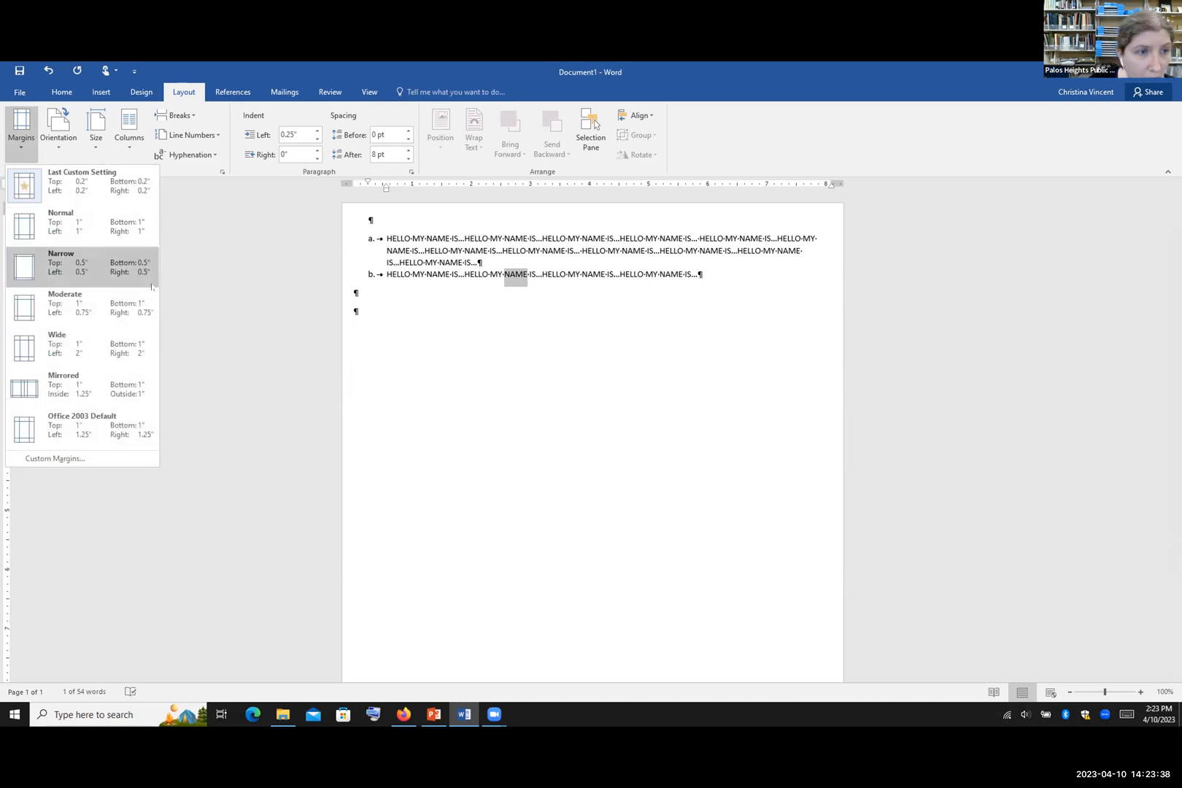
{"action": "left_click", "coordinate": [71, 280]}
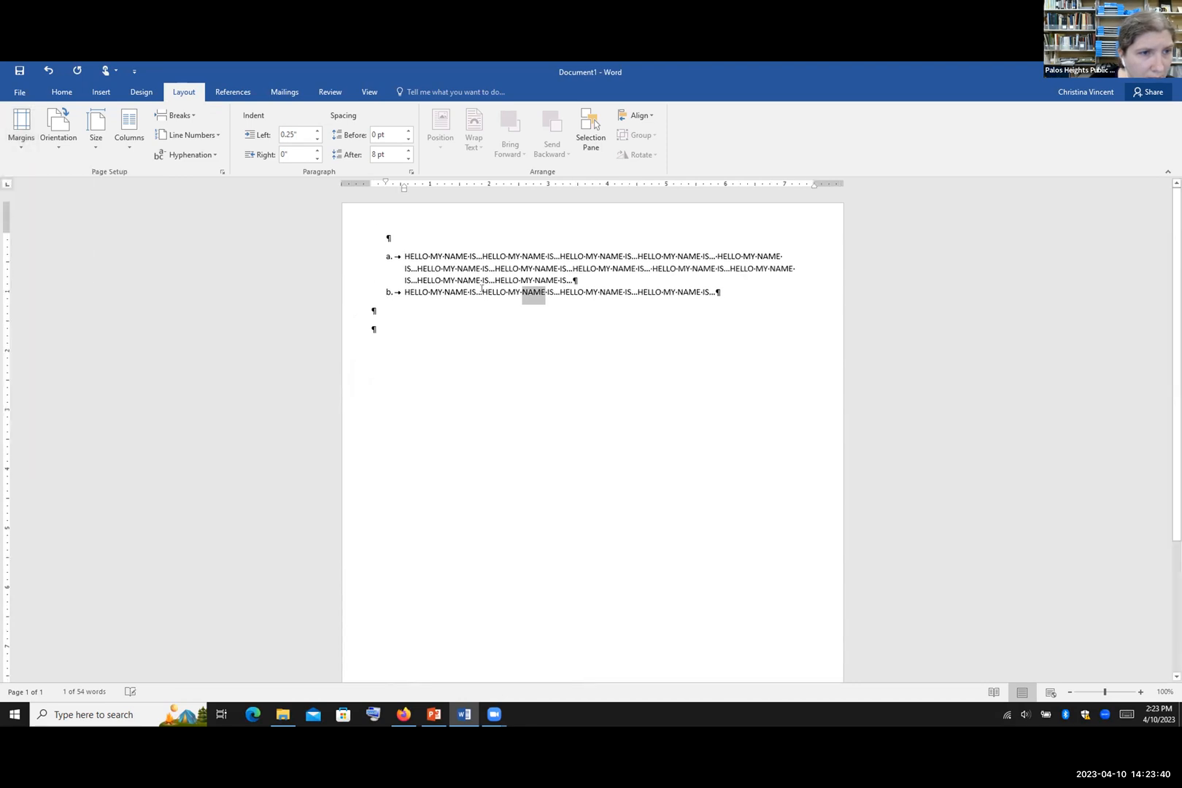
{"action": "left_click", "coordinate": [21, 128]}
{"action": "left_click", "coordinate": [55, 457]}
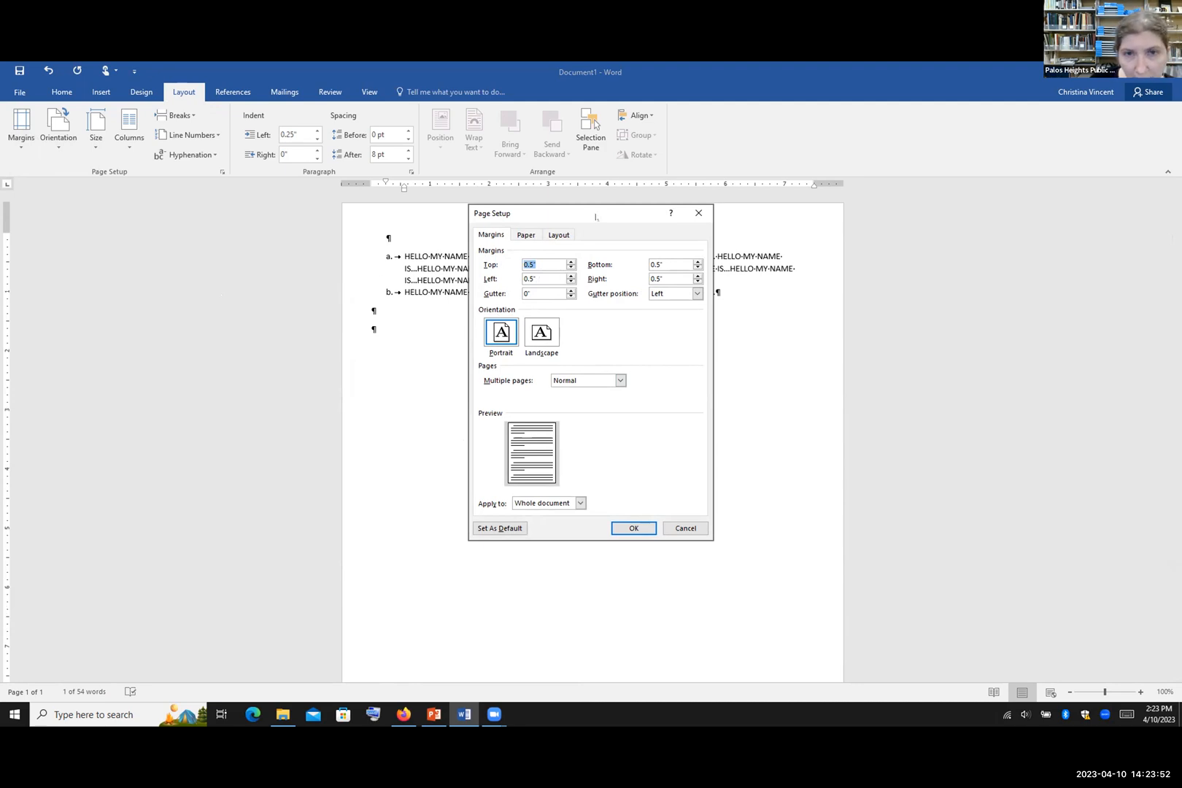
{"action": "left_click_drag", "start_coordinate": [596, 217], "coordinate": [598, 196]}
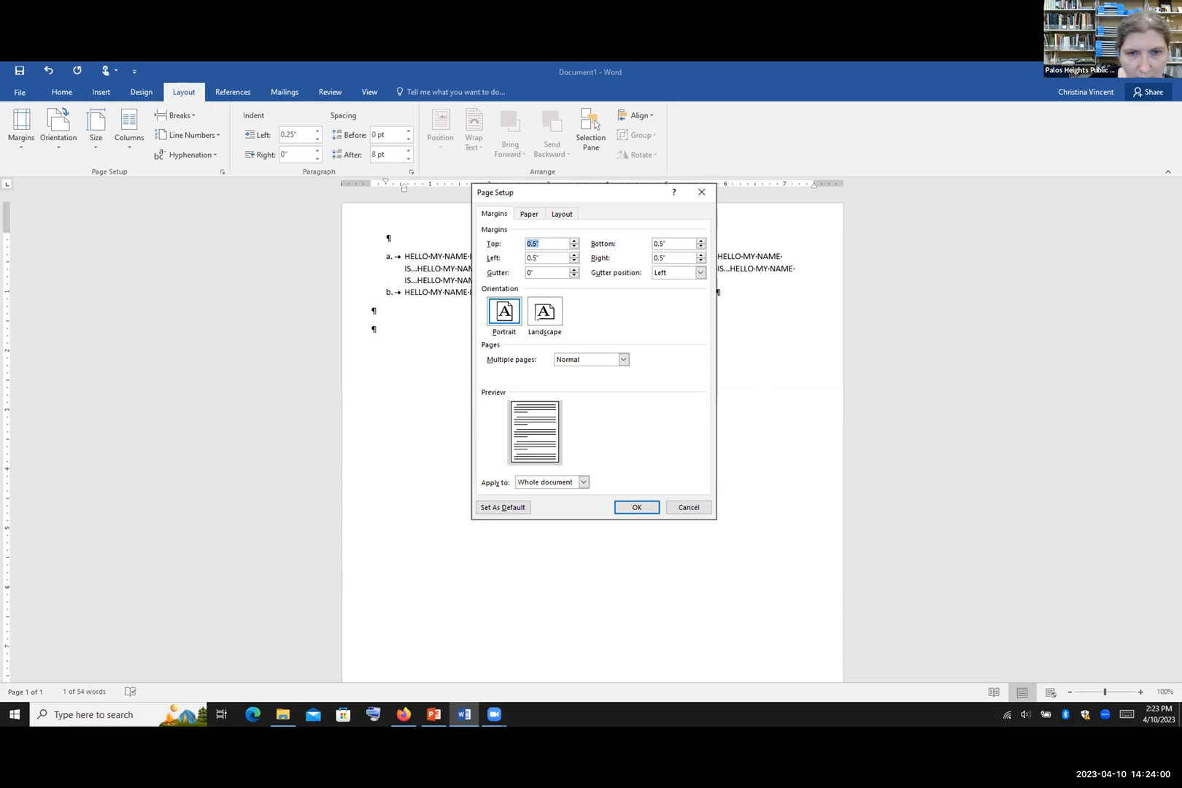
Step: Make the page landscape, applied to the whole document, and confirm
{"action": "left_click", "coordinate": [545, 312]}
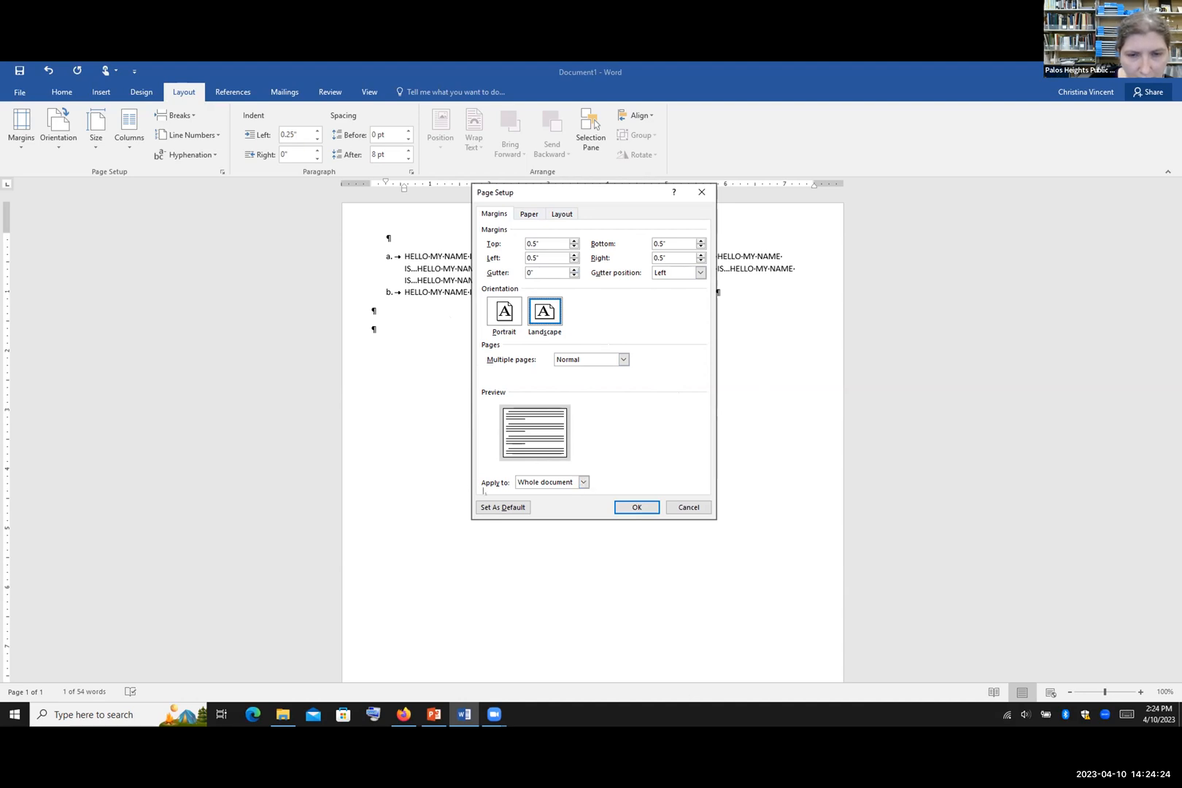
{"action": "left_click", "coordinate": [584, 482]}
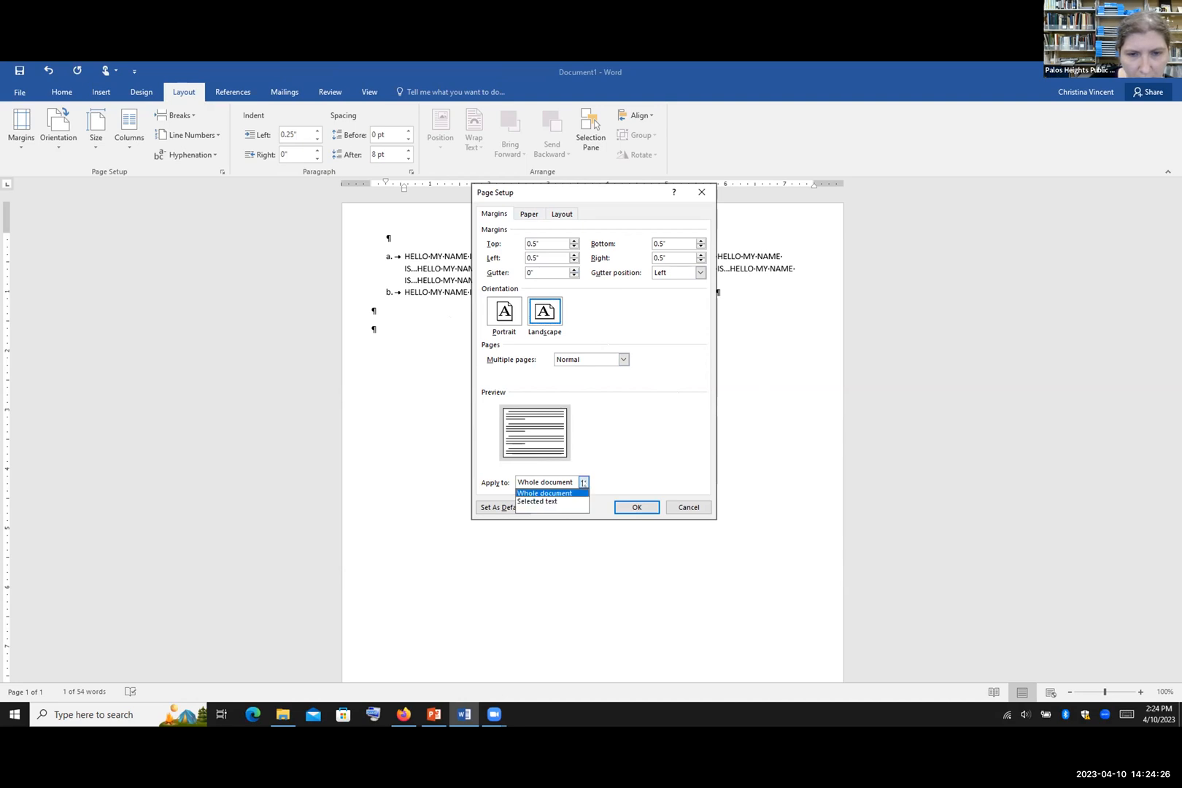
{"action": "left_click", "coordinate": [566, 501]}
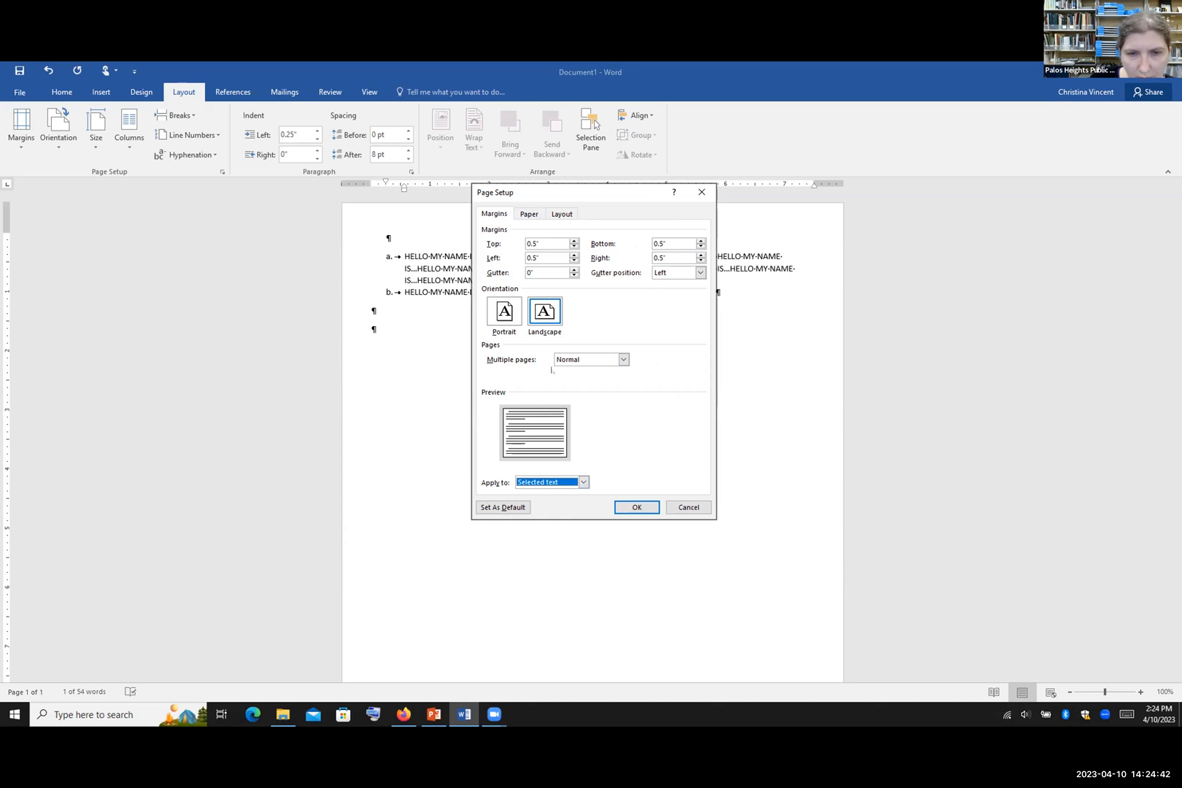
{"action": "left_click", "coordinate": [584, 482]}
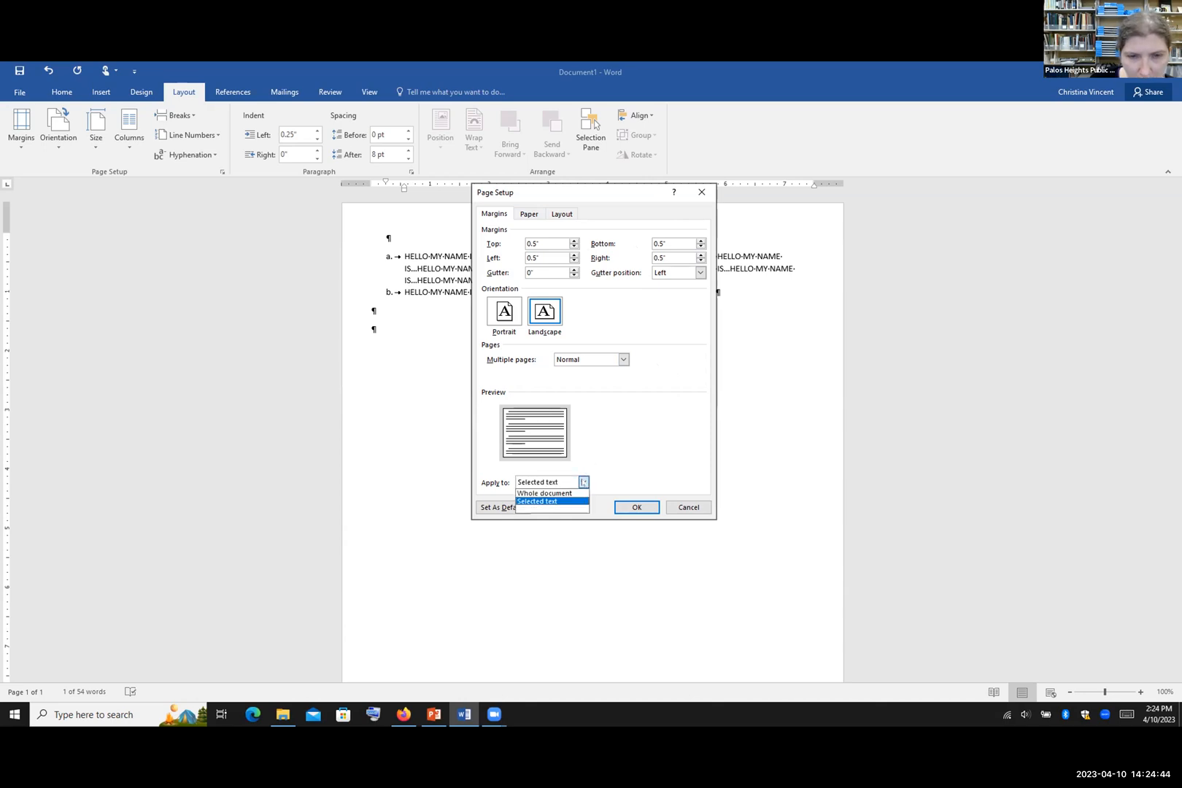
{"action": "left_click", "coordinate": [564, 492]}
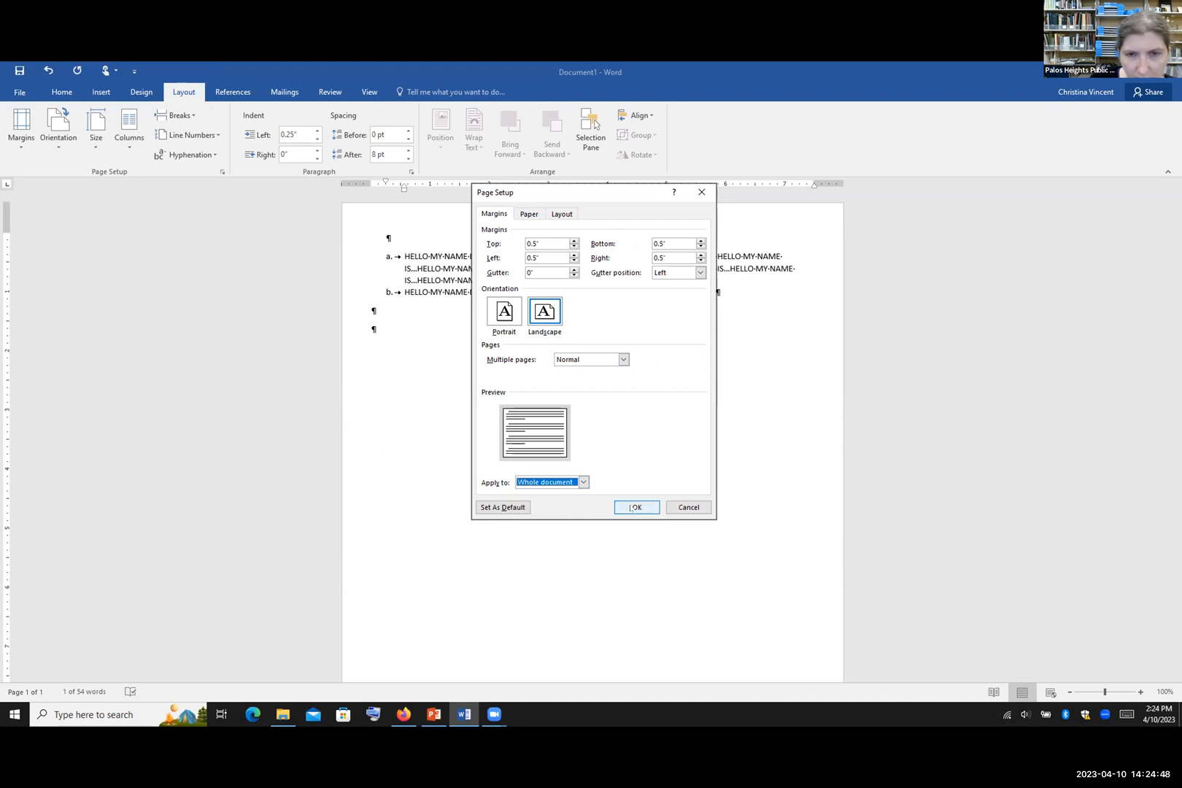
{"action": "left_click", "coordinate": [635, 507]}
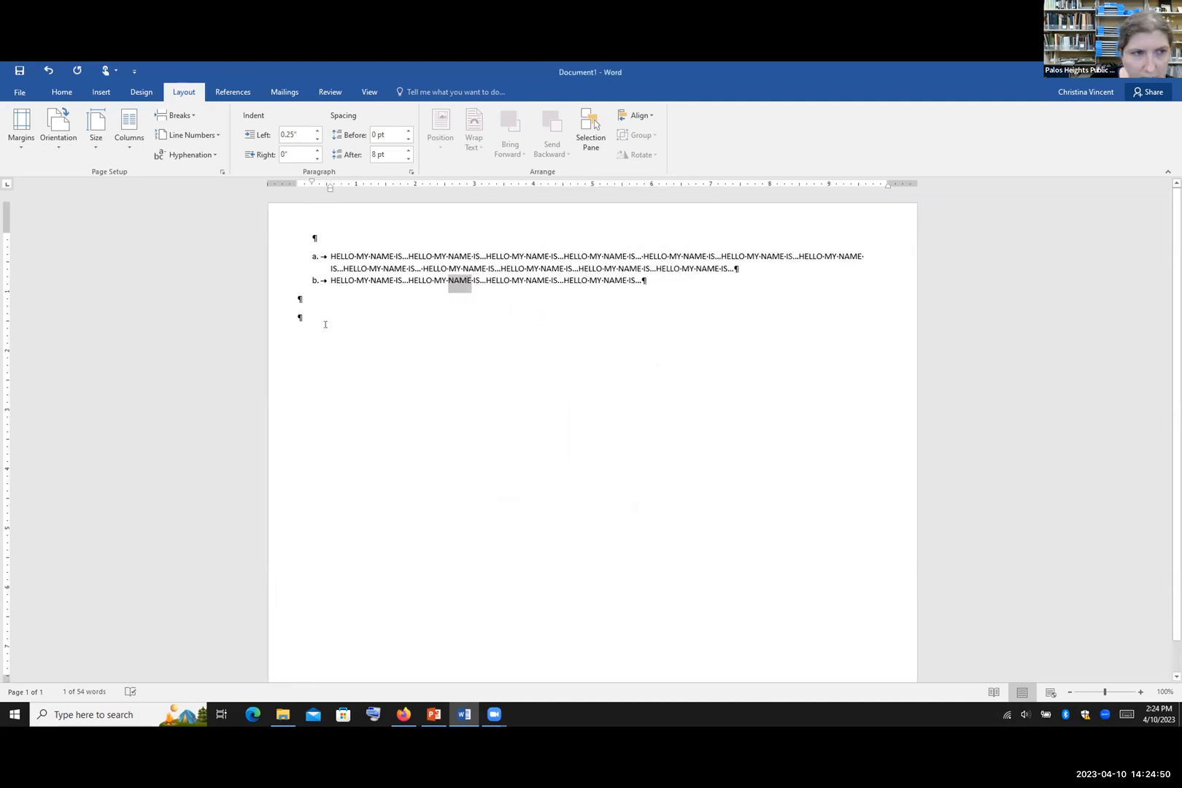
{"action": "left_click", "coordinate": [69, 128]}
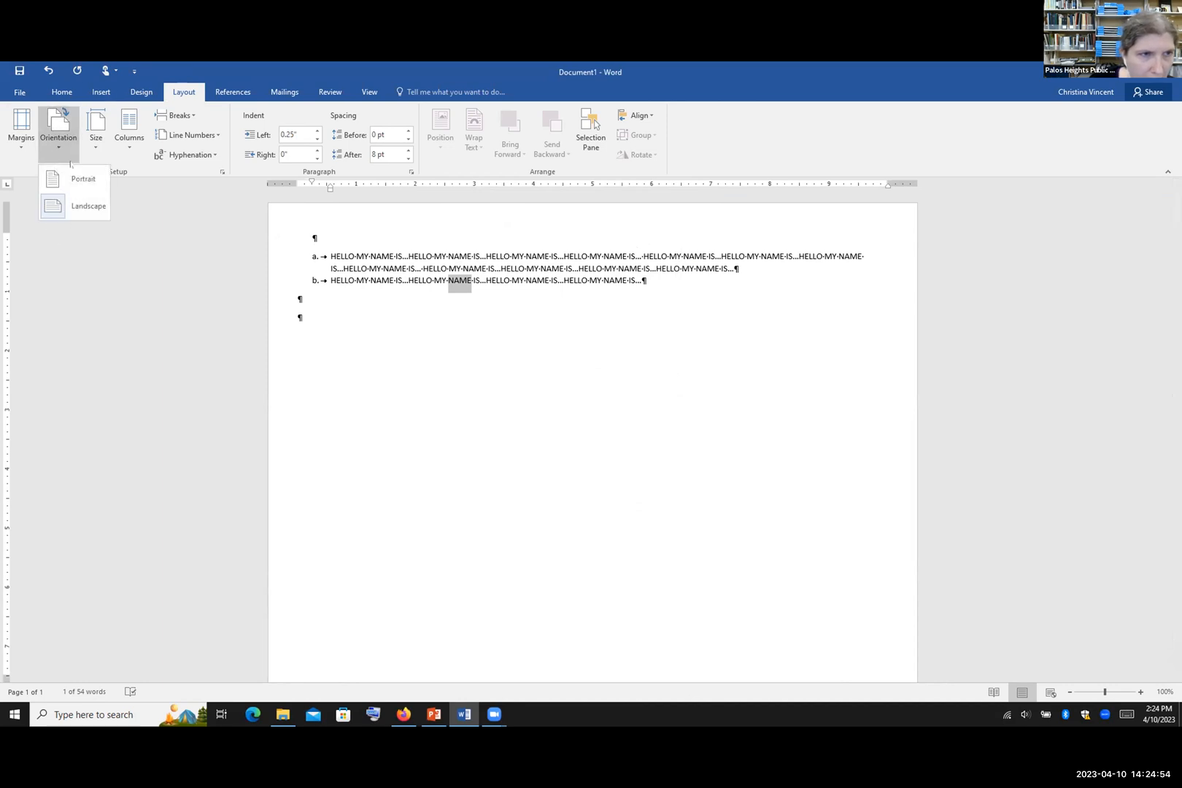
{"action": "left_click", "coordinate": [699, 650]}
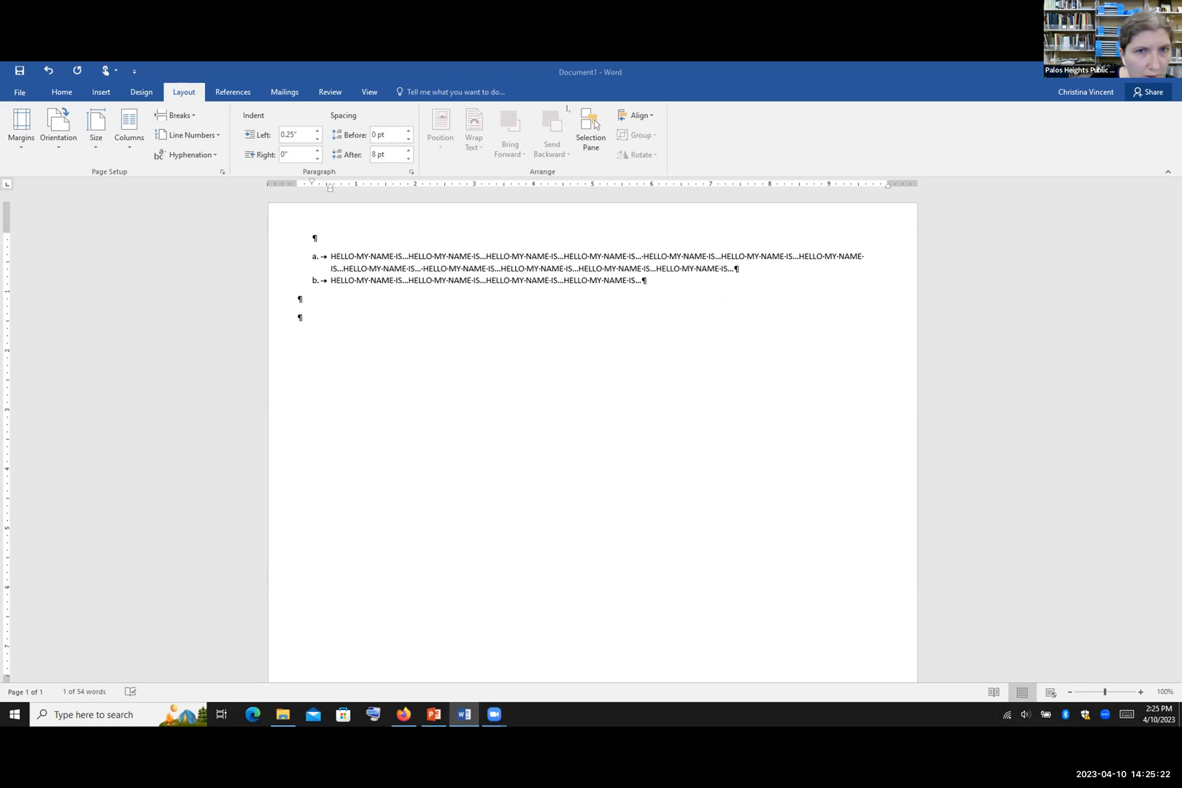
Step: Open the Print preview of the landscape page and check the printer list, keeping Copier_PublicServices
{"action": "left_click", "coordinate": [19, 93]}
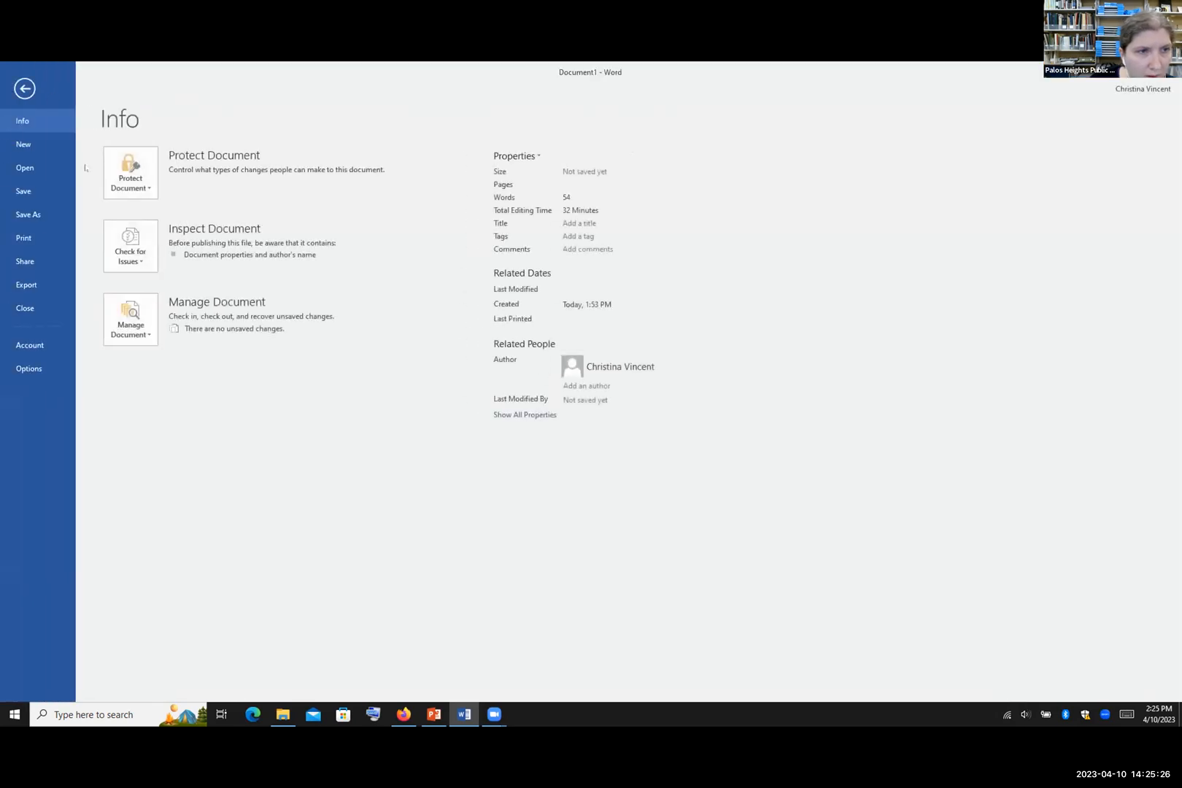
{"action": "left_click", "coordinate": [43, 235]}
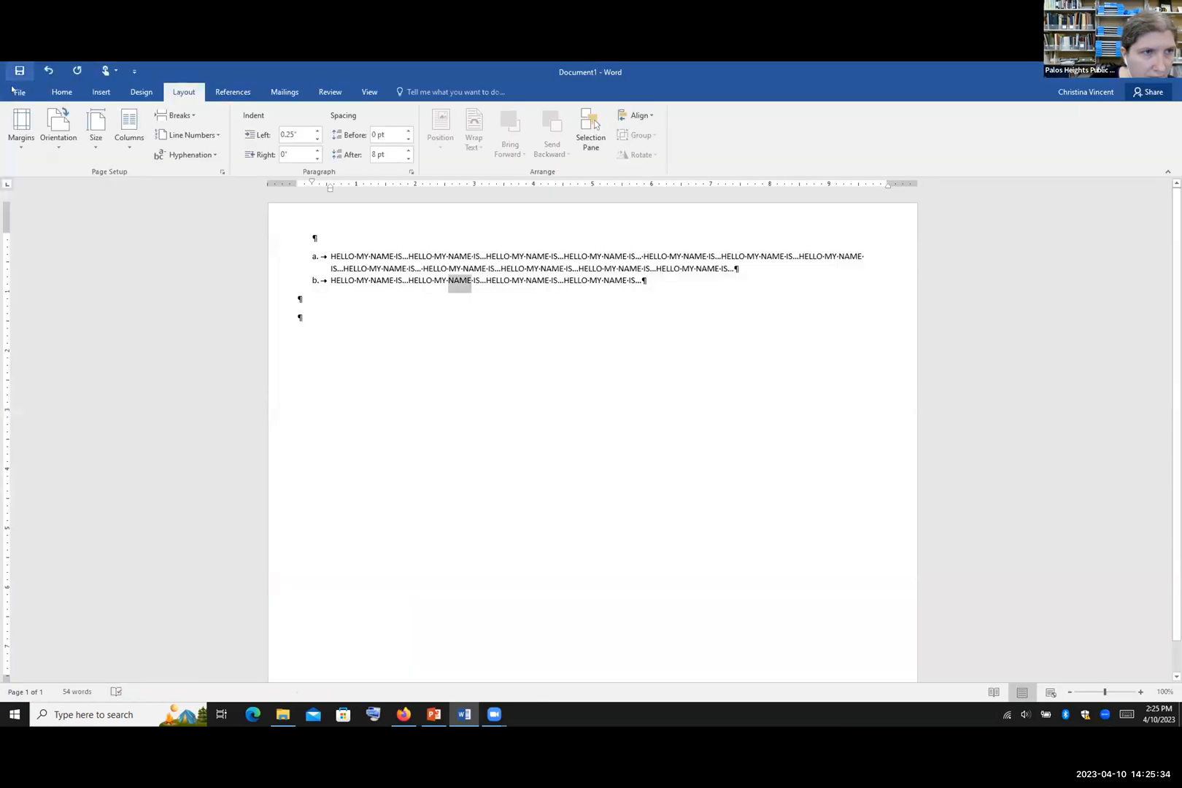
{"action": "left_click", "coordinate": [28, 93]}
{"action": "left_click", "coordinate": [30, 244]}
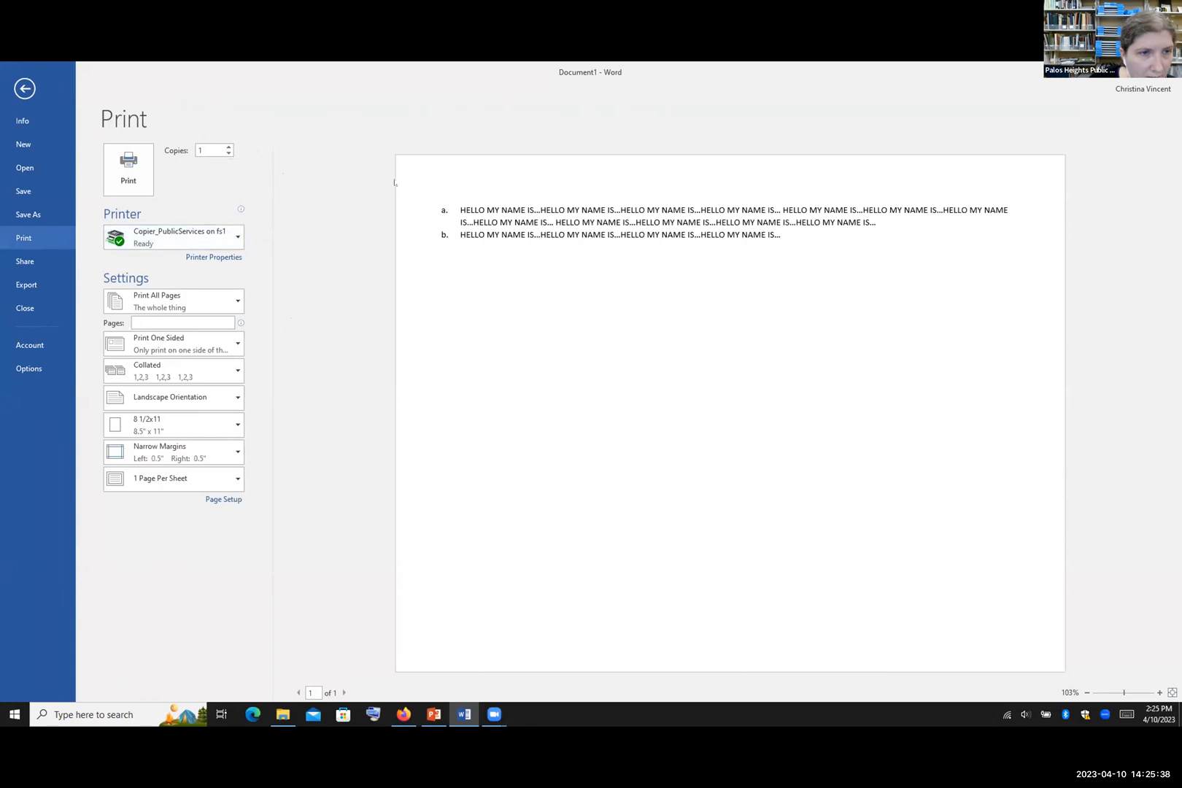
{"action": "left_click", "coordinate": [238, 236]}
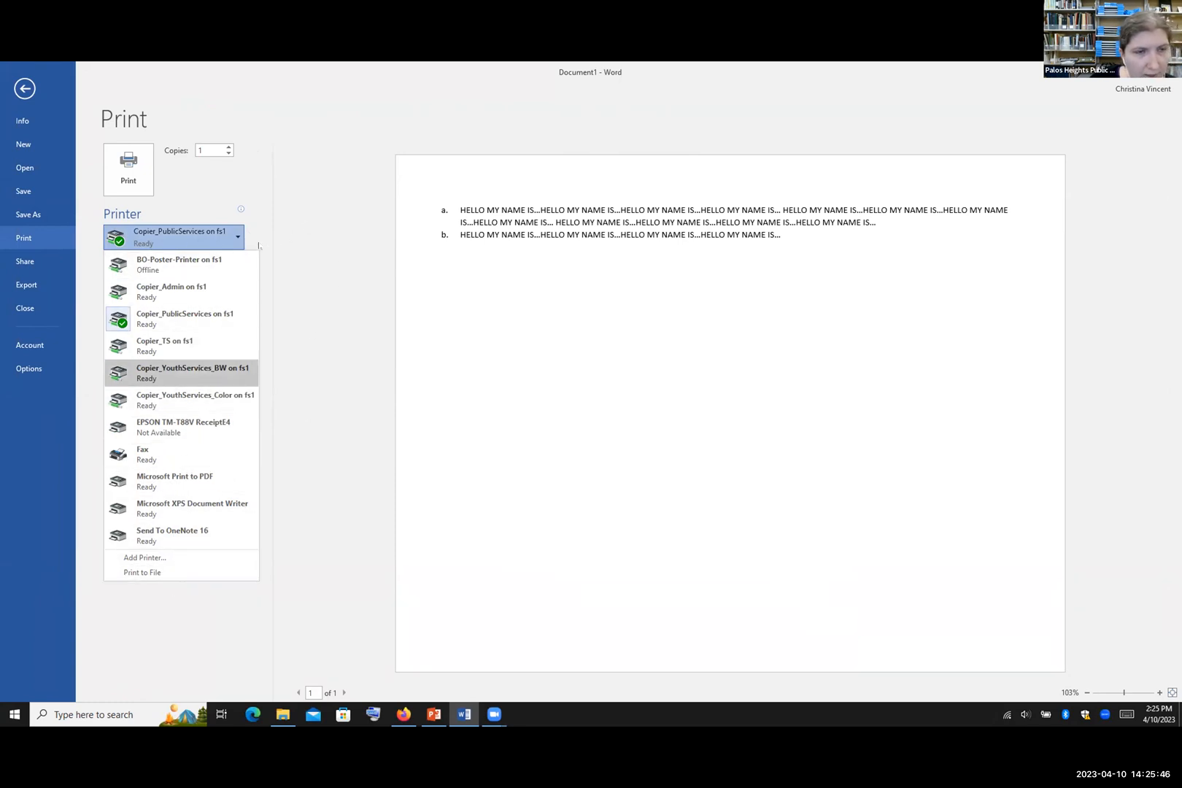
{"action": "left_click", "coordinate": [238, 235]}
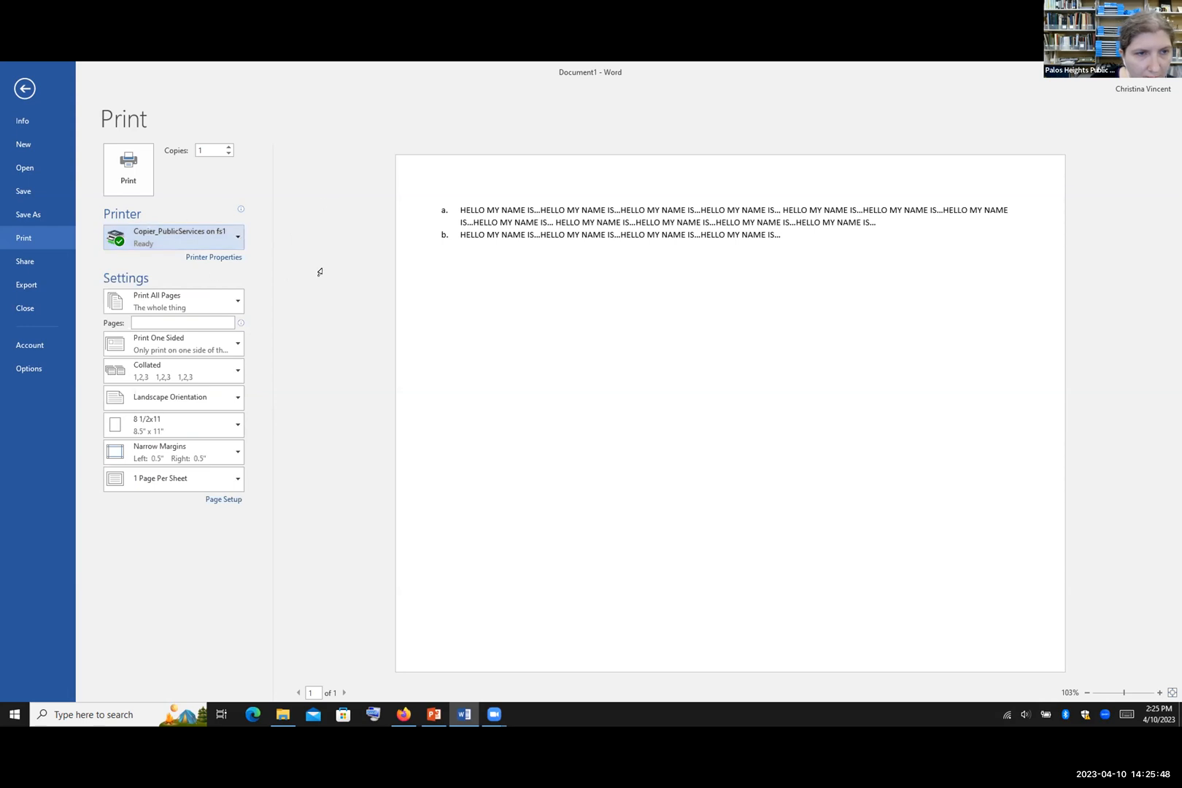
Step: Browse the paper-size list without changing it, then return to editing the document
{"action": "left_click", "coordinate": [236, 423]}
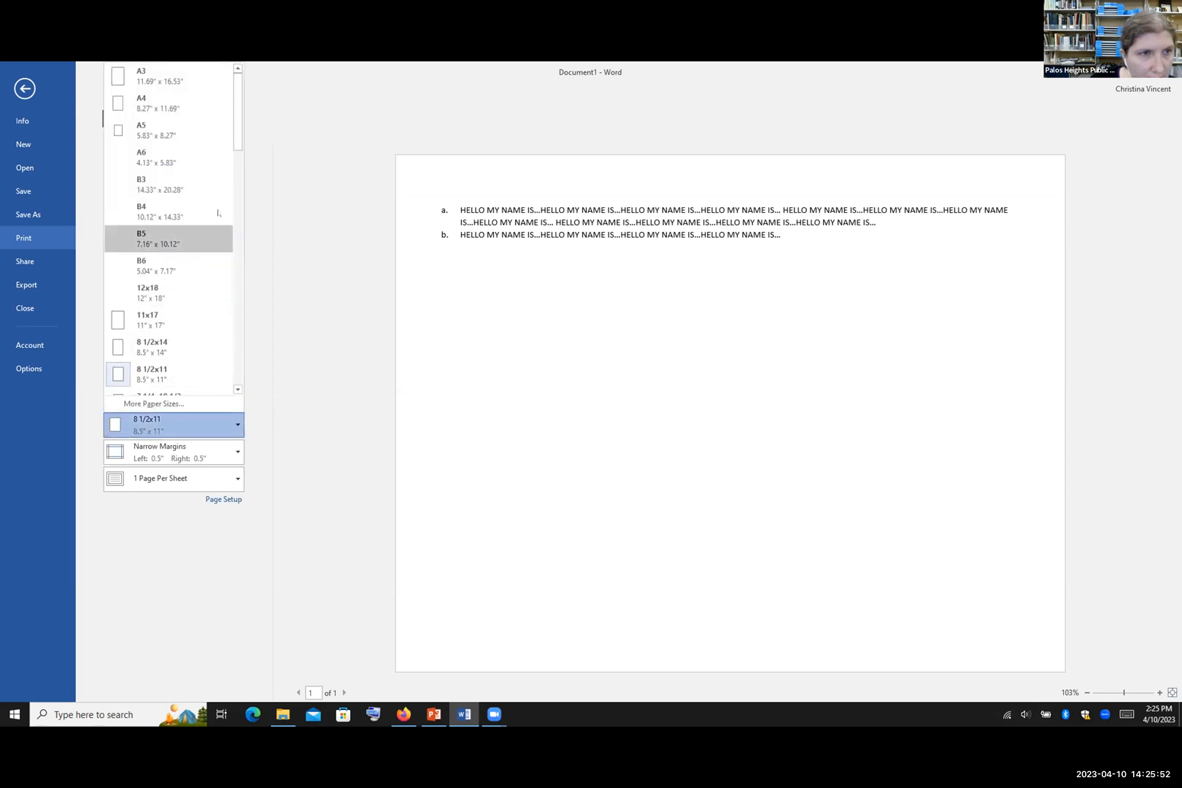
{"action": "left_click_drag", "start_coordinate": [237, 129], "coordinate": [240, 232]}
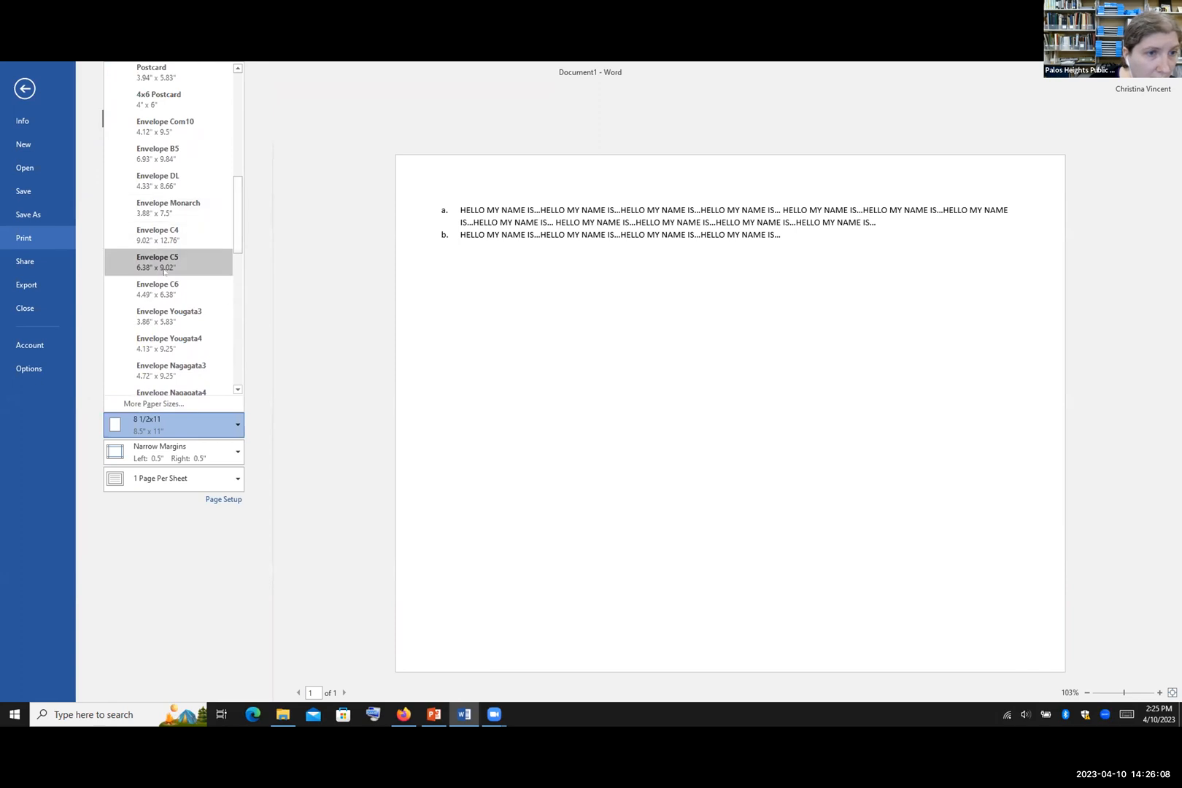
{"action": "left_click_drag", "start_coordinate": [239, 213], "coordinate": [243, 108]}
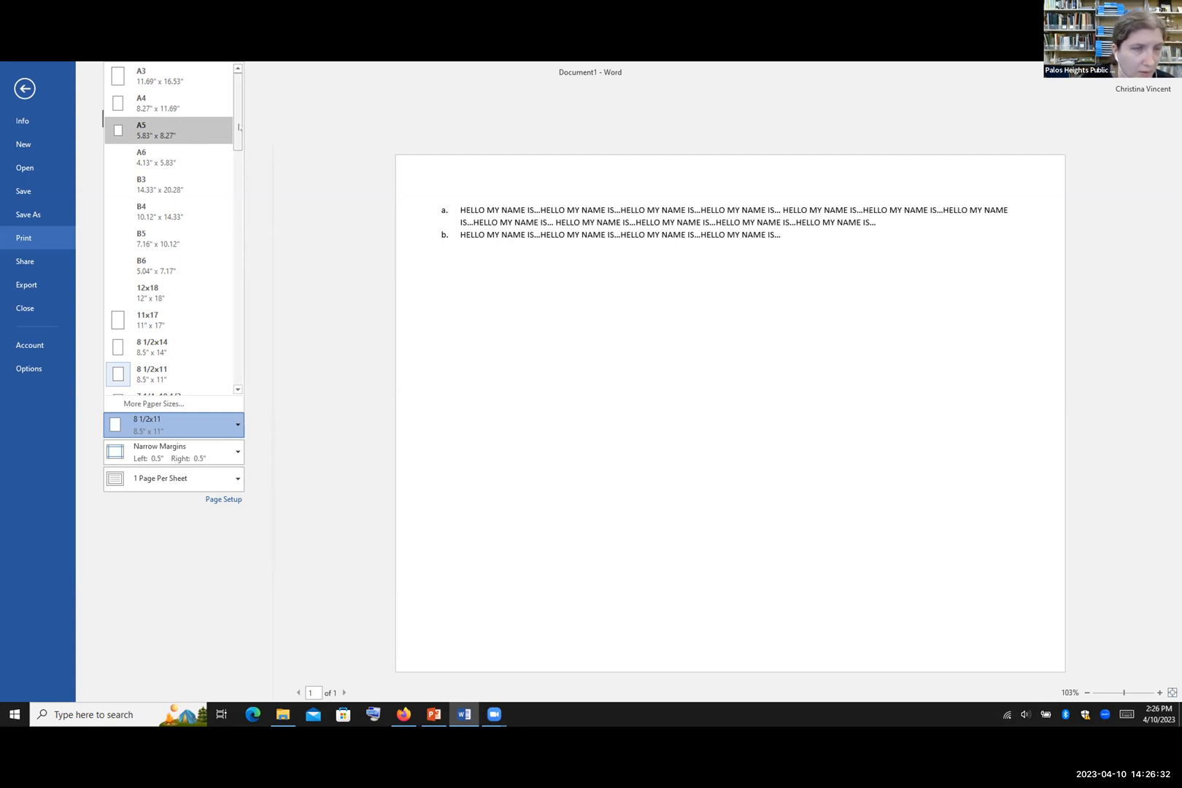
{"action": "left_click_drag", "start_coordinate": [237, 128], "coordinate": [261, 176]}
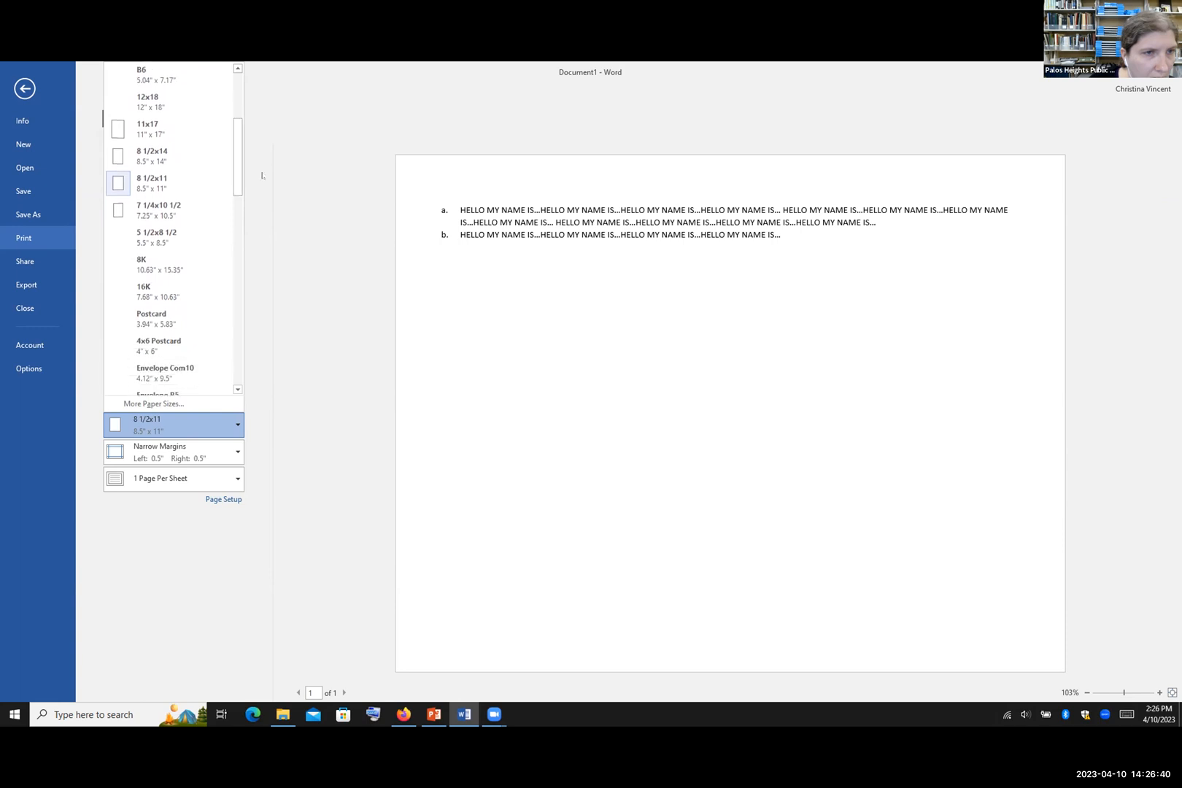
{"action": "left_click", "coordinate": [287, 166]}
{"action": "left_click", "coordinate": [27, 89]}
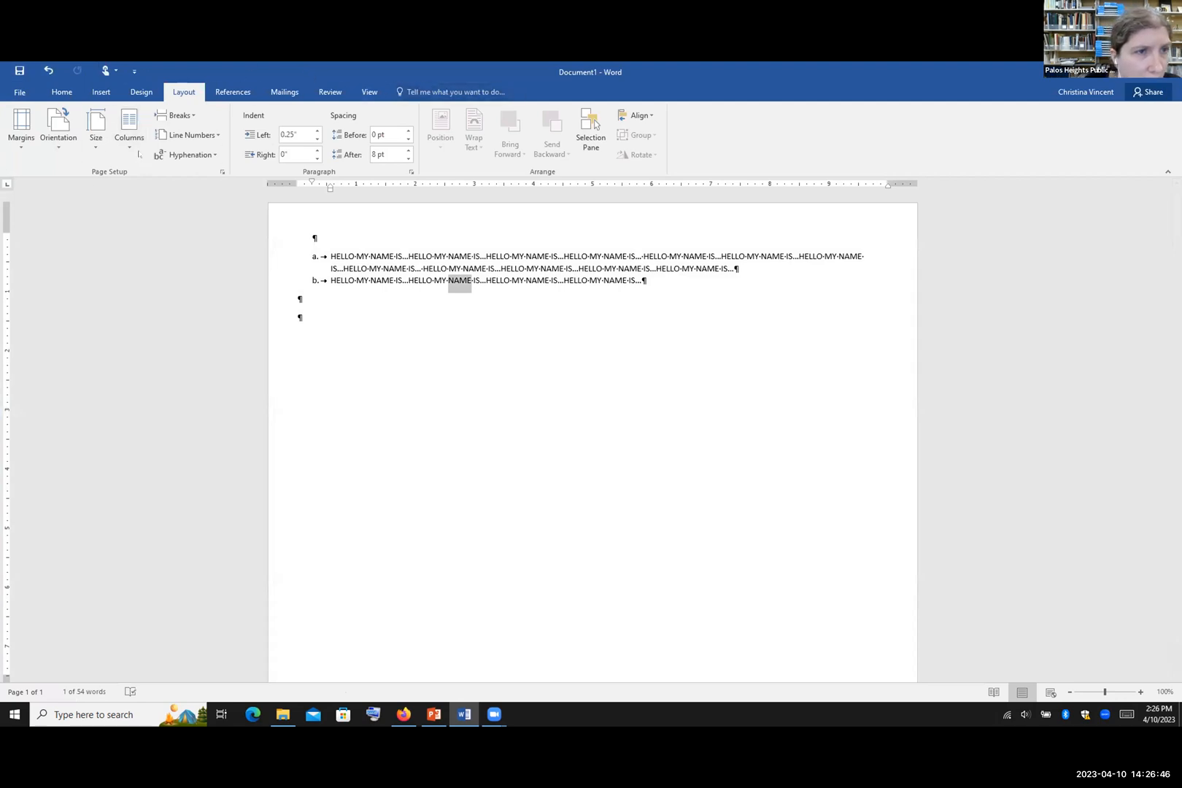
Step: In More Paper Sizes, lower the page height to 6"
{"action": "left_click", "coordinate": [99, 142]}
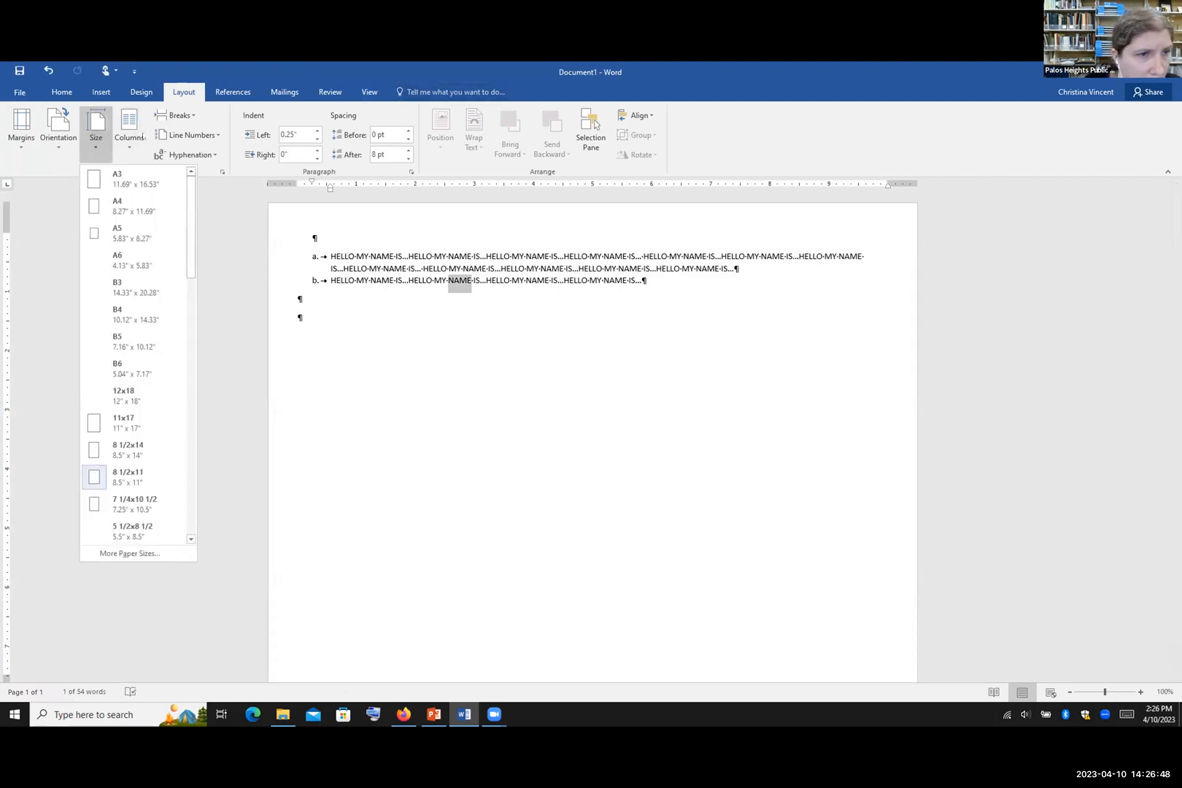
{"action": "left_click_drag", "start_coordinate": [189, 195], "coordinate": [197, 472]}
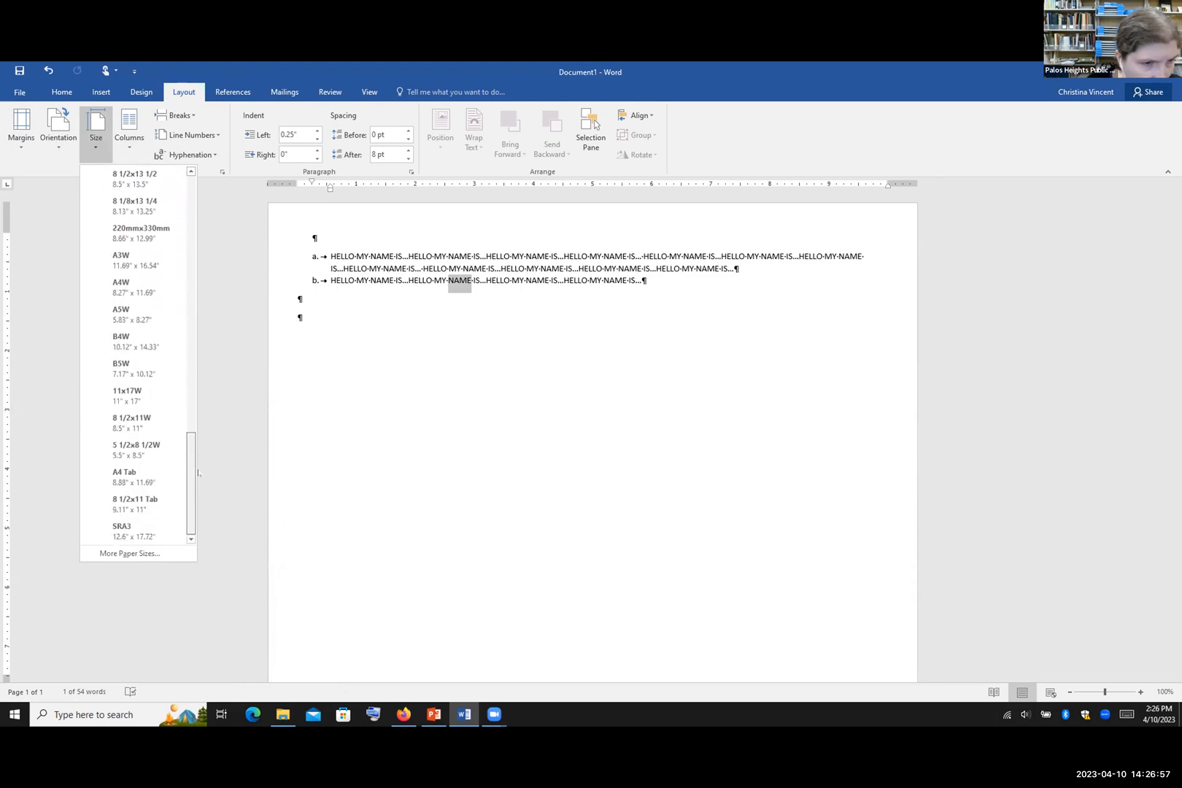
{"action": "left_click", "coordinate": [129, 553]}
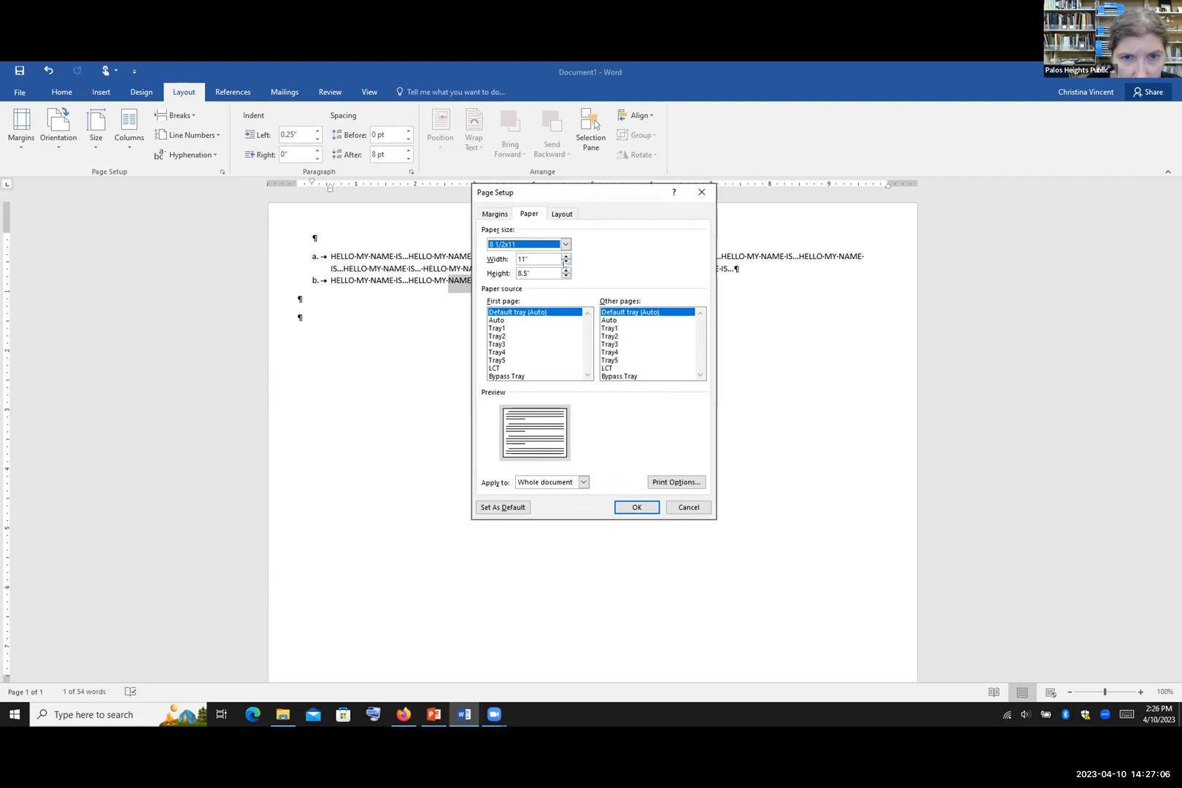
{"action": "left_click", "coordinate": [566, 276]}
{"action": "left_click", "coordinate": [566, 276]}
{"action": "left_click", "coordinate": [567, 276]}
{"action": "left_click", "coordinate": [566, 276]}
{"action": "left_click", "coordinate": [566, 276]}
{"action": "left_click", "coordinate": [566, 276]}
{"action": "left_click", "coordinate": [566, 276]}
{"action": "left_click", "coordinate": [566, 276]}
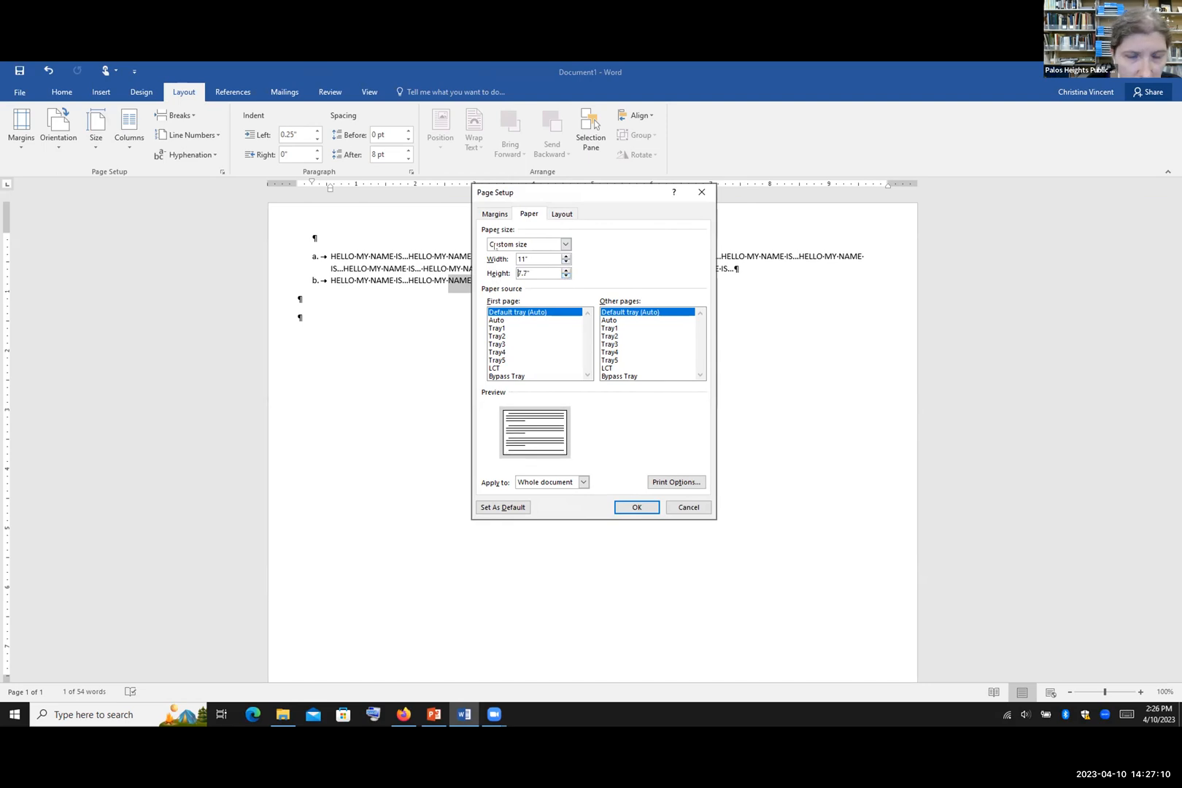
{"action": "left_click", "coordinate": [567, 276]}
{"action": "left_click", "coordinate": [566, 276]}
{"action": "left_click", "coordinate": [566, 276]}
{"action": "left_click", "coordinate": [566, 276]}
{"action": "left_click", "coordinate": [566, 276]}
{"action": "left_click", "coordinate": [566, 275]}
{"action": "left_click", "coordinate": [566, 275]}
{"action": "left_click", "coordinate": [566, 275]}
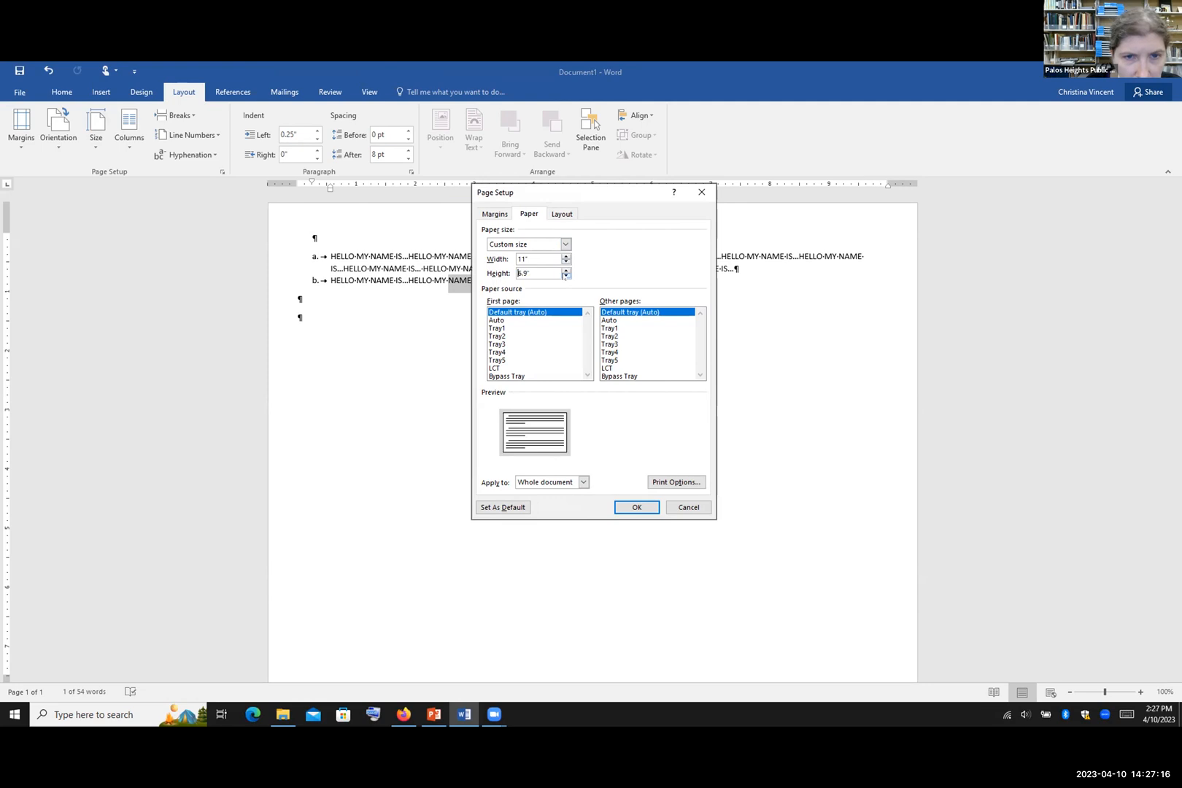
{"action": "left_click", "coordinate": [567, 276]}
{"action": "left_click", "coordinate": [566, 276]}
{"action": "left_click", "coordinate": [566, 276]}
{"action": "left_click", "coordinate": [566, 276]}
{"action": "left_click", "coordinate": [567, 276]}
{"action": "left_click", "coordinate": [566, 276]}
{"action": "left_click", "coordinate": [566, 275]}
{"action": "left_click", "coordinate": [566, 276]}
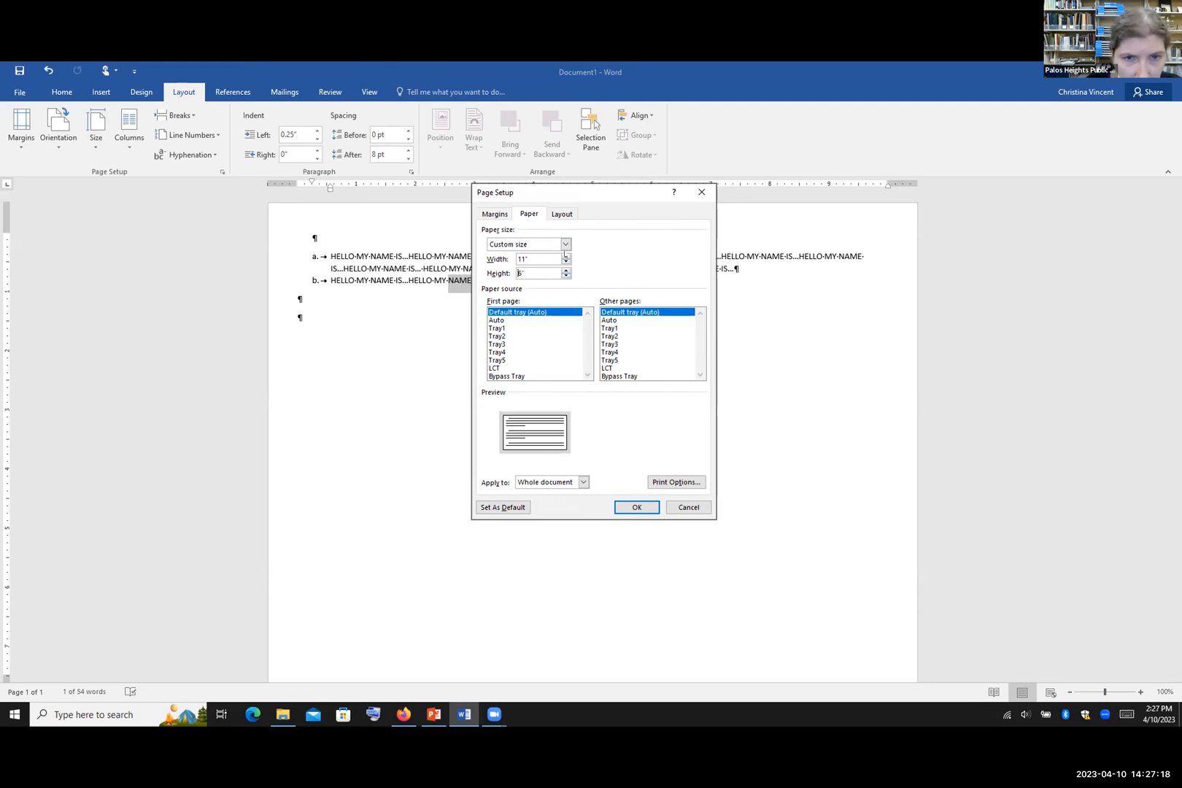
Step: Narrow the page width to 9", then discard the custom size without applying it
{"action": "left_click", "coordinate": [566, 262]}
{"action": "left_click", "coordinate": [566, 262]}
{"action": "left_click", "coordinate": [566, 262]}
{"action": "left_click", "coordinate": [566, 262]}
{"action": "left_click", "coordinate": [567, 262]}
{"action": "left_click", "coordinate": [567, 262]}
{"action": "left_click", "coordinate": [566, 262]}
{"action": "left_click", "coordinate": [566, 262]}
{"action": "left_click", "coordinate": [566, 261]}
{"action": "left_click", "coordinate": [566, 262]}
{"action": "left_click", "coordinate": [566, 262]}
{"action": "left_click", "coordinate": [567, 262]}
{"action": "left_click", "coordinate": [566, 262]}
{"action": "left_click", "coordinate": [566, 262]}
{"action": "left_click", "coordinate": [566, 262]}
{"action": "left_click", "coordinate": [566, 262]}
{"action": "left_click", "coordinate": [566, 262]}
{"action": "left_click", "coordinate": [567, 262]}
{"action": "left_click", "coordinate": [566, 261]}
{"action": "left_click", "coordinate": [566, 262]}
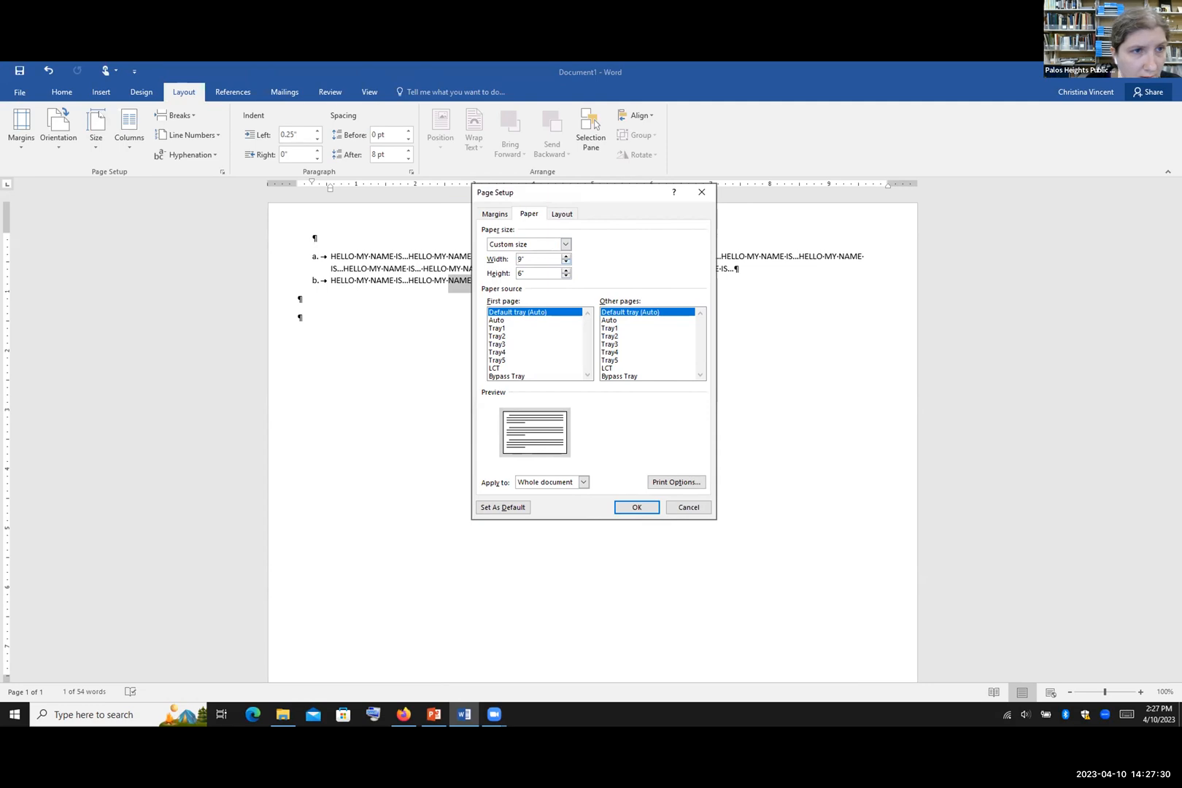
{"action": "left_click", "coordinate": [701, 192]}
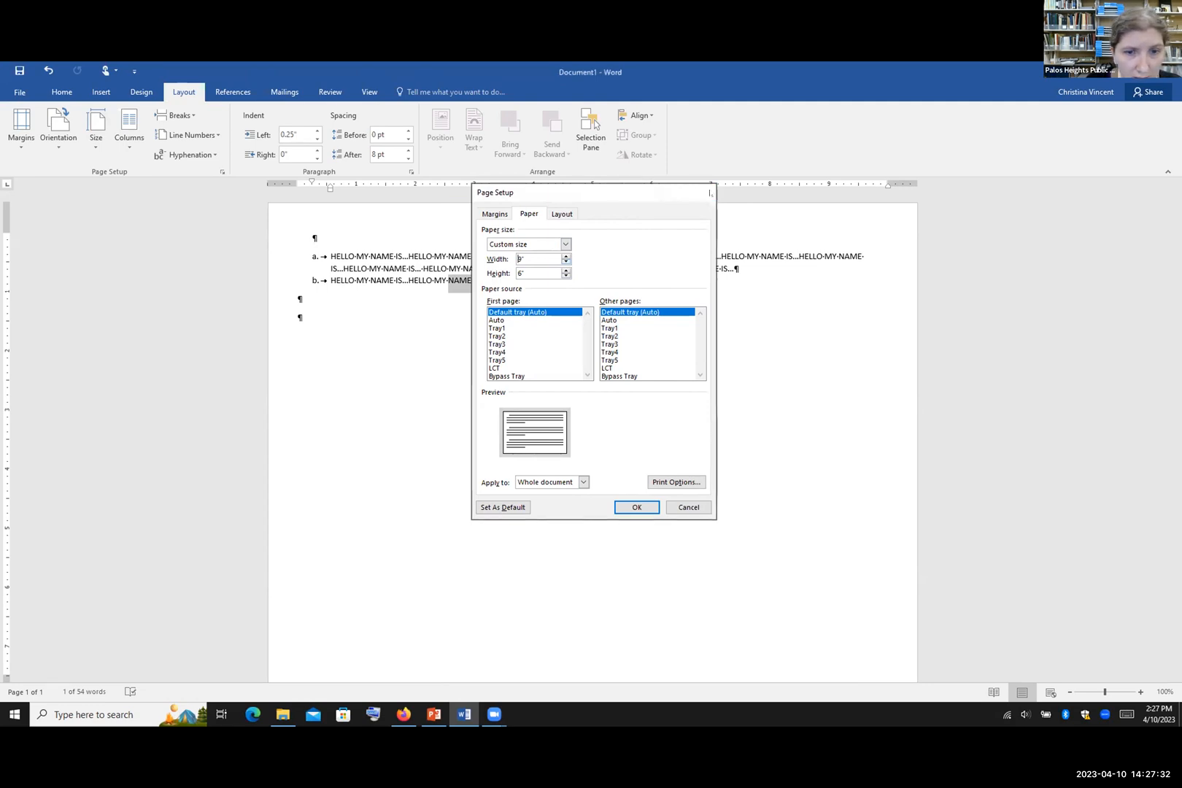
{"action": "left_click", "coordinate": [96, 132]}
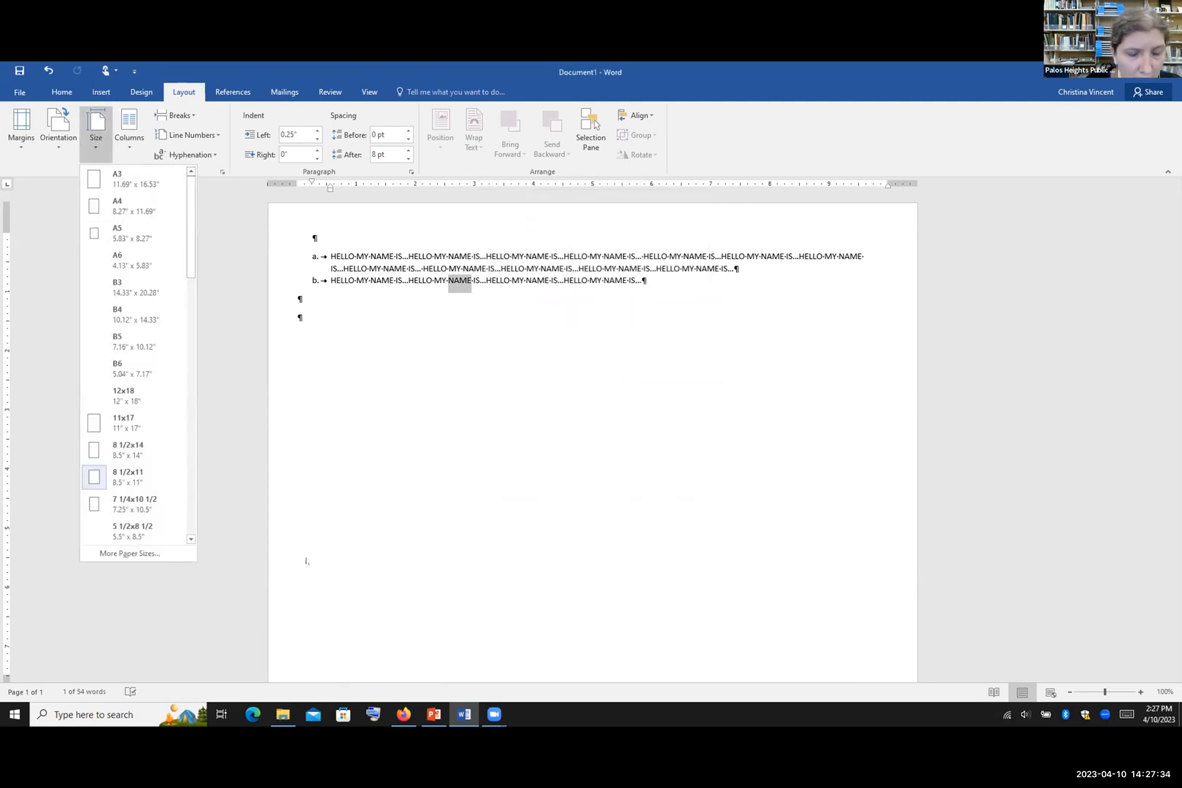
Step: Reopen More Paper Sizes and cancel, keeping the 8 1/2x11 paper size
{"action": "left_click", "coordinate": [825, 637]}
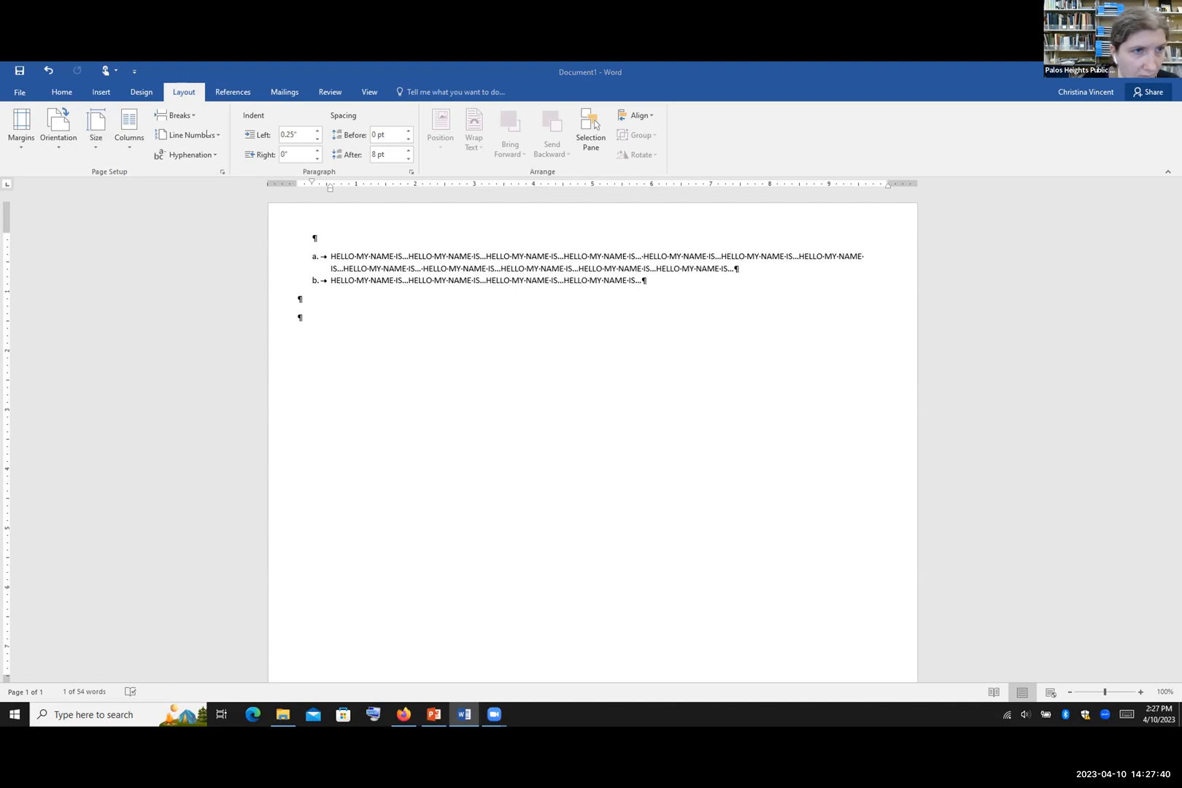
{"action": "left_click", "coordinate": [95, 144]}
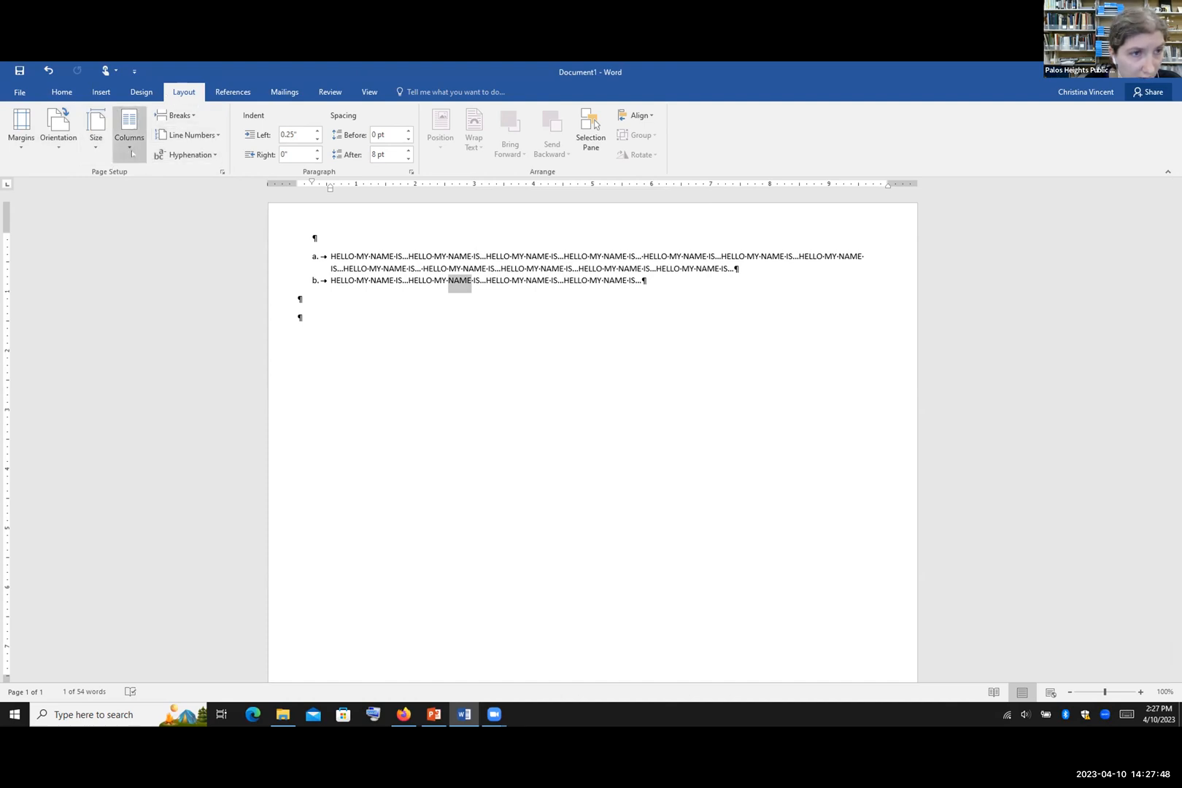
{"action": "left_click", "coordinate": [96, 140]}
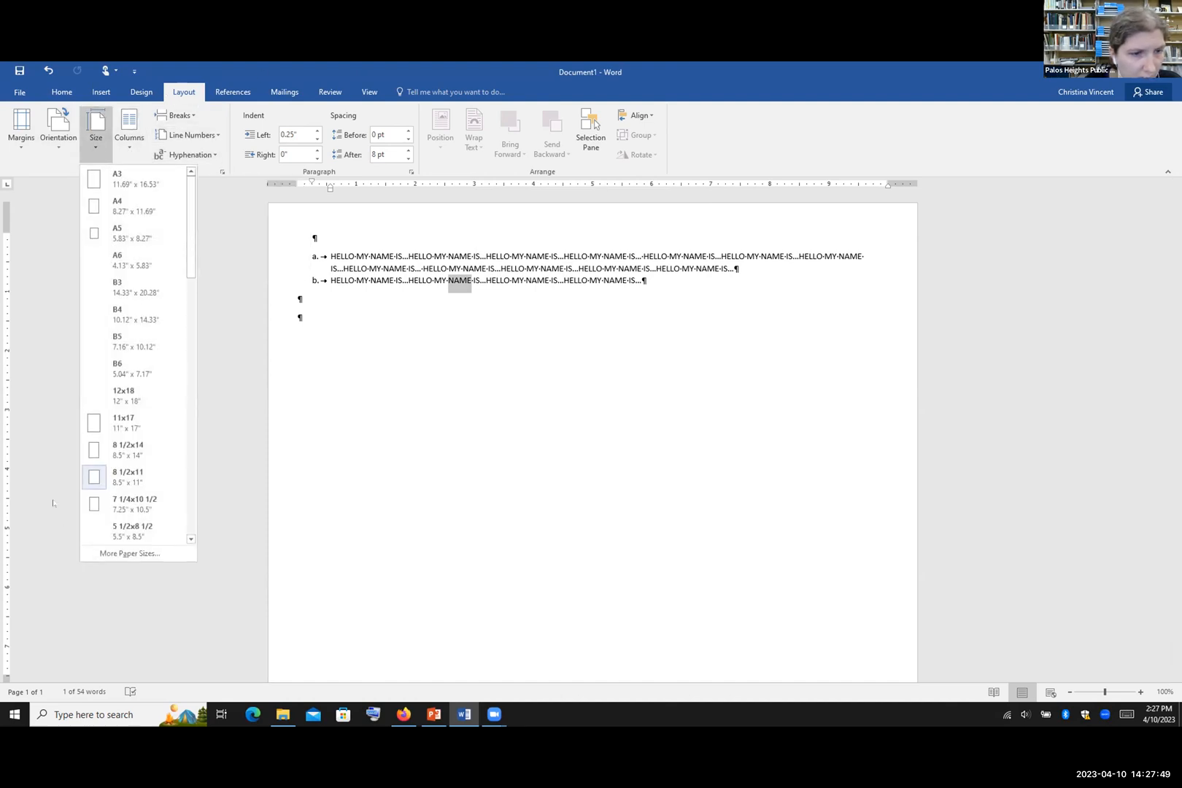
{"action": "left_click", "coordinate": [106, 552]}
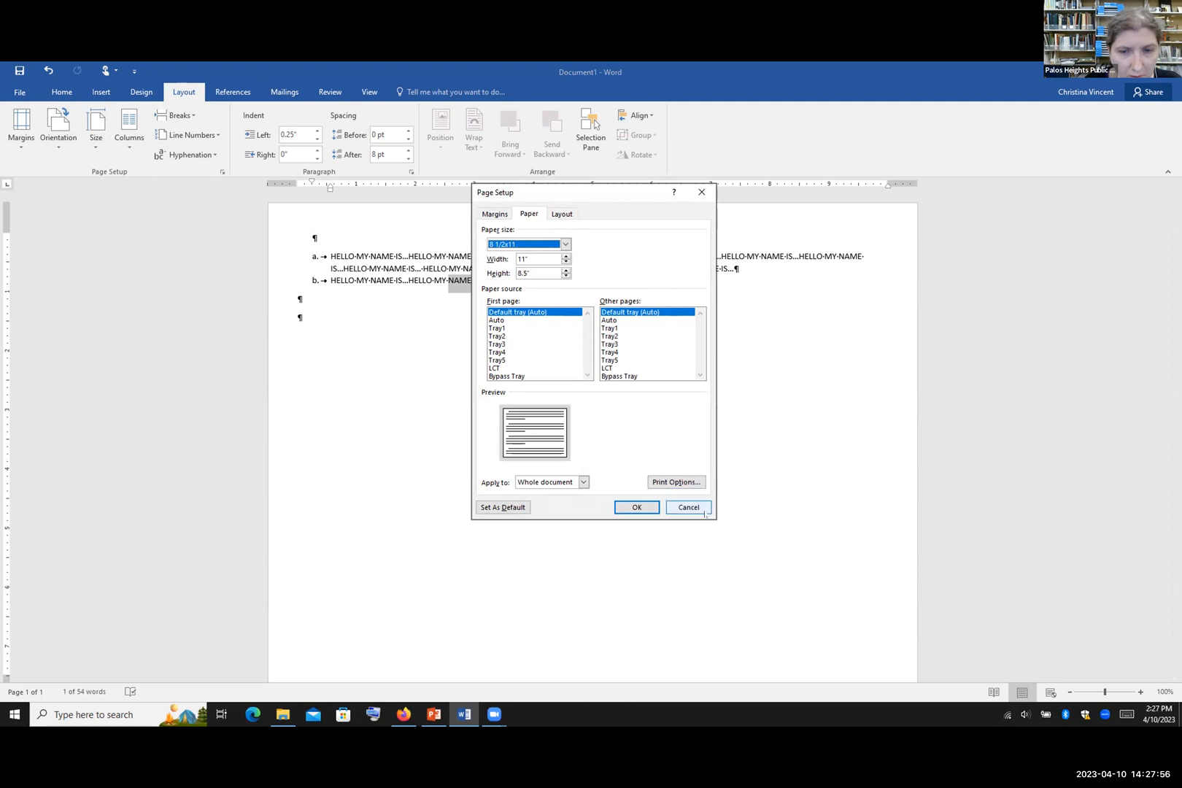
{"action": "left_click", "coordinate": [686, 508]}
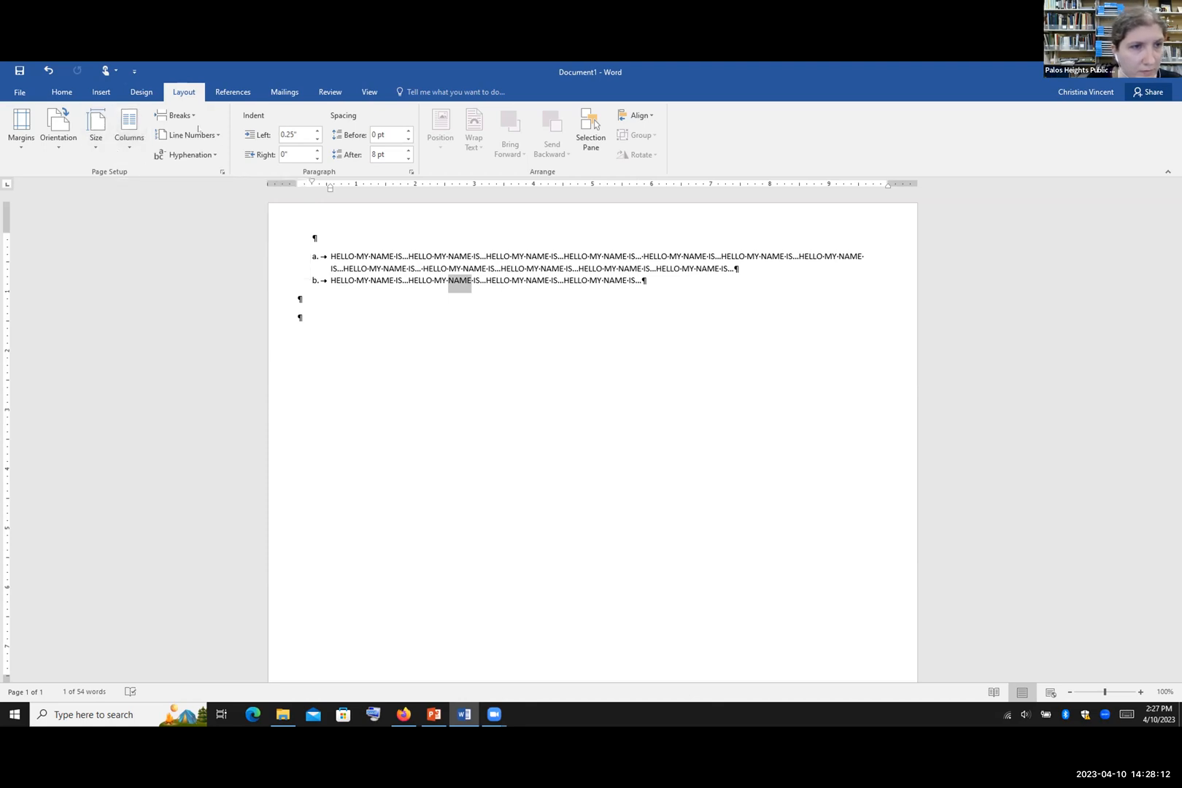
Step: Select the HELLO MY NAME IS paragraphs and lay them out in 6 columns
{"action": "left_click_drag", "start_coordinate": [321, 313], "coordinate": [285, 232]}
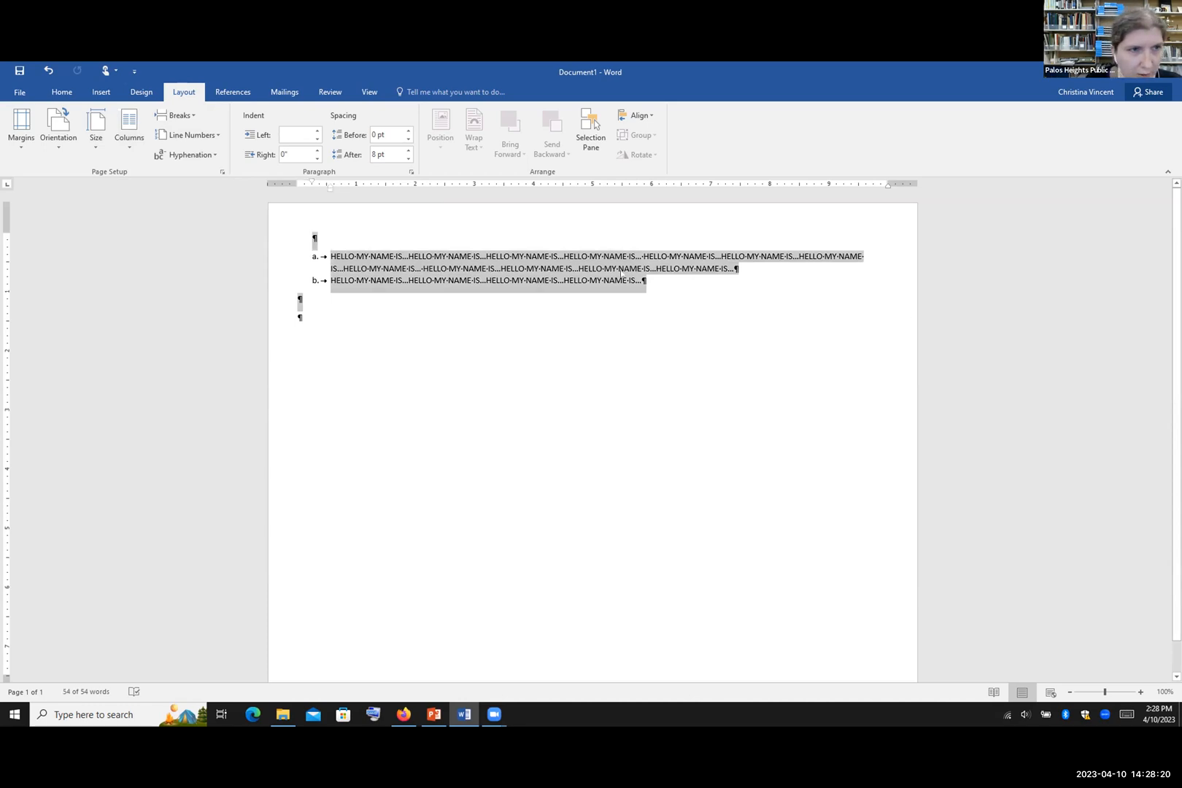
{"action": "left_click", "coordinate": [130, 143]}
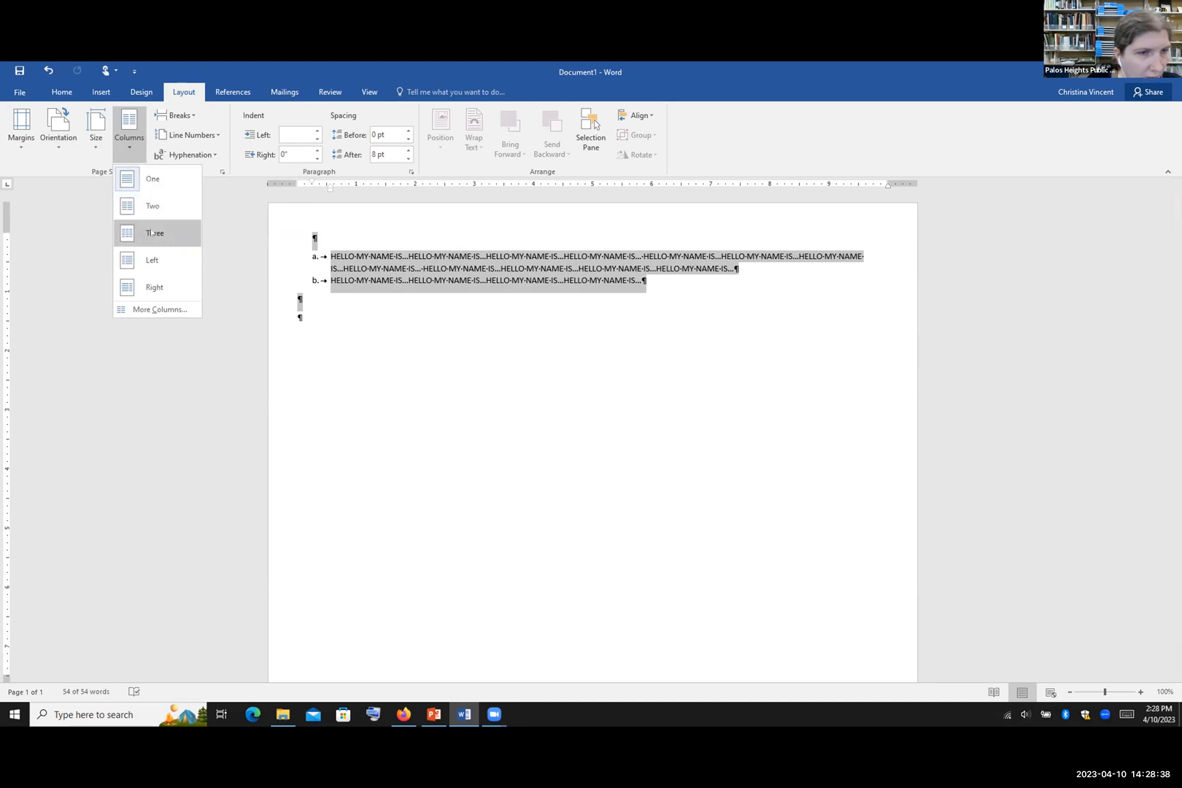
{"action": "left_click", "coordinate": [160, 310]}
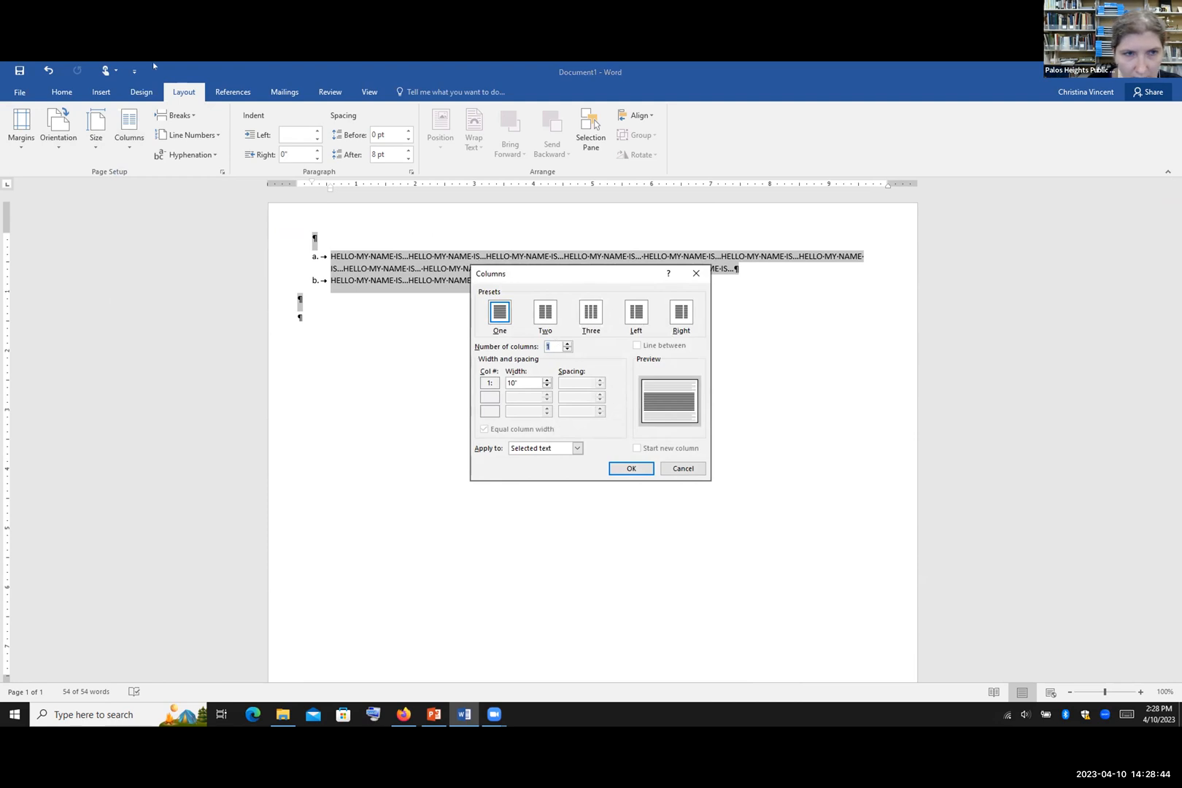
{"action": "left_click", "coordinate": [696, 273]}
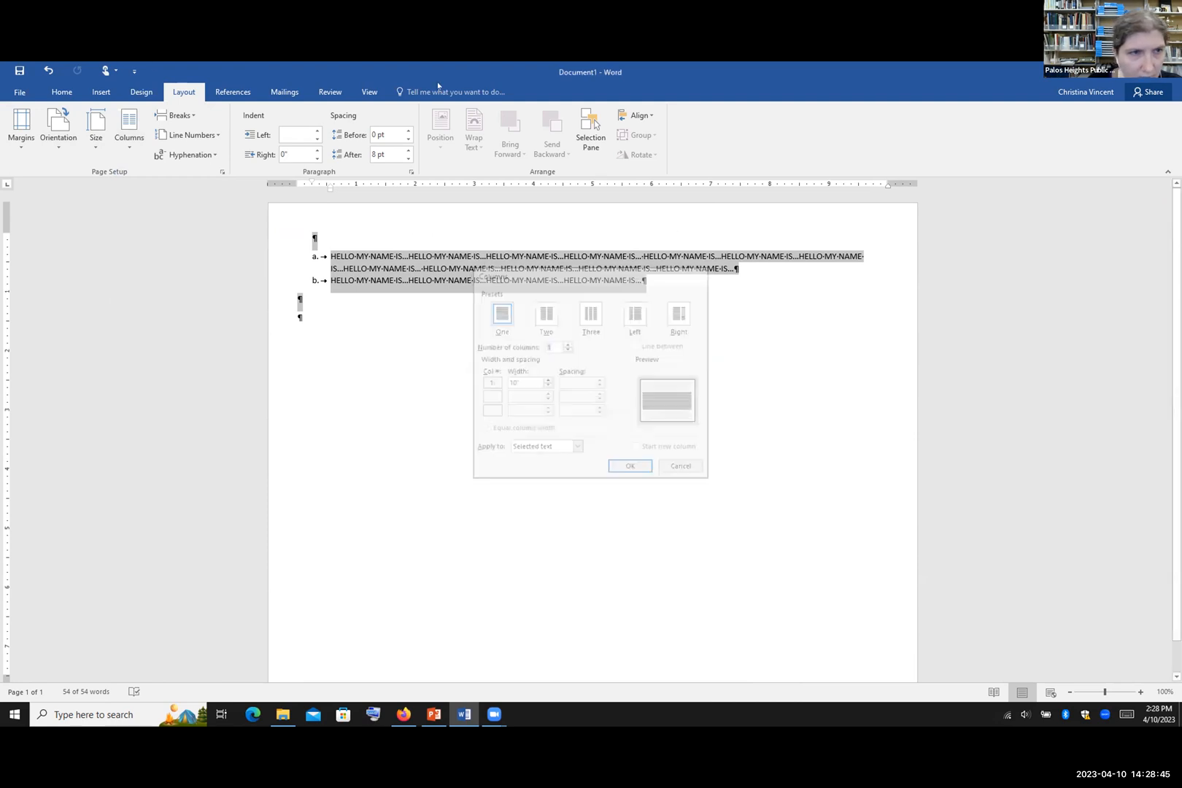
{"action": "left_click", "coordinate": [138, 139]}
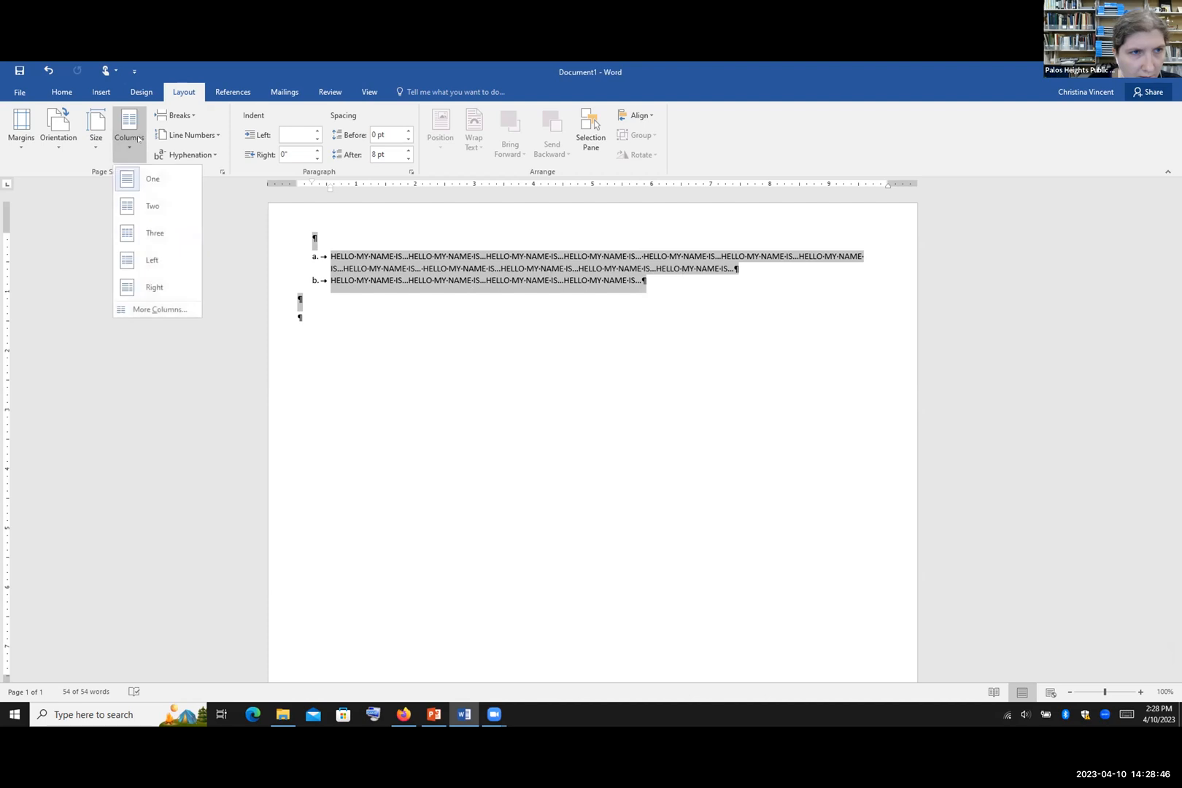
{"action": "left_click", "coordinate": [157, 309]}
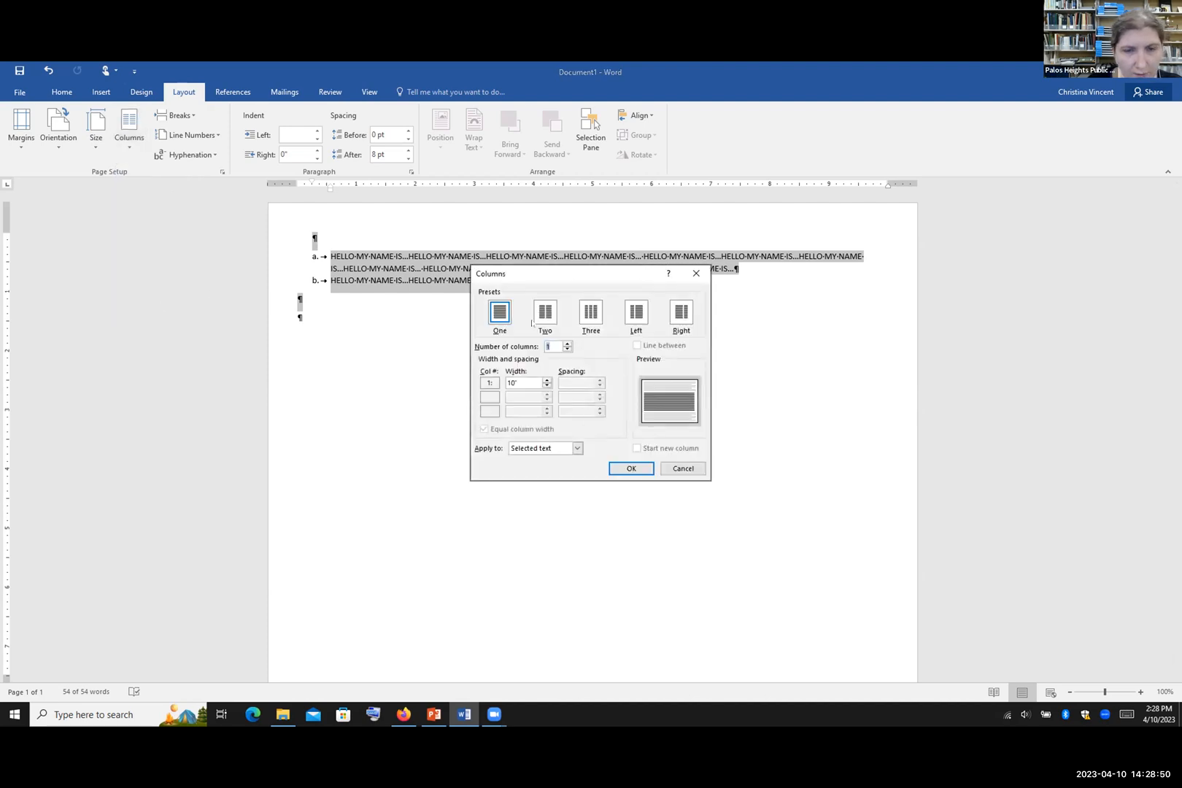
{"action": "left_click", "coordinate": [567, 344]}
{"action": "left_click", "coordinate": [567, 344]}
{"action": "left_click", "coordinate": [567, 344]}
{"action": "left_click", "coordinate": [567, 343]}
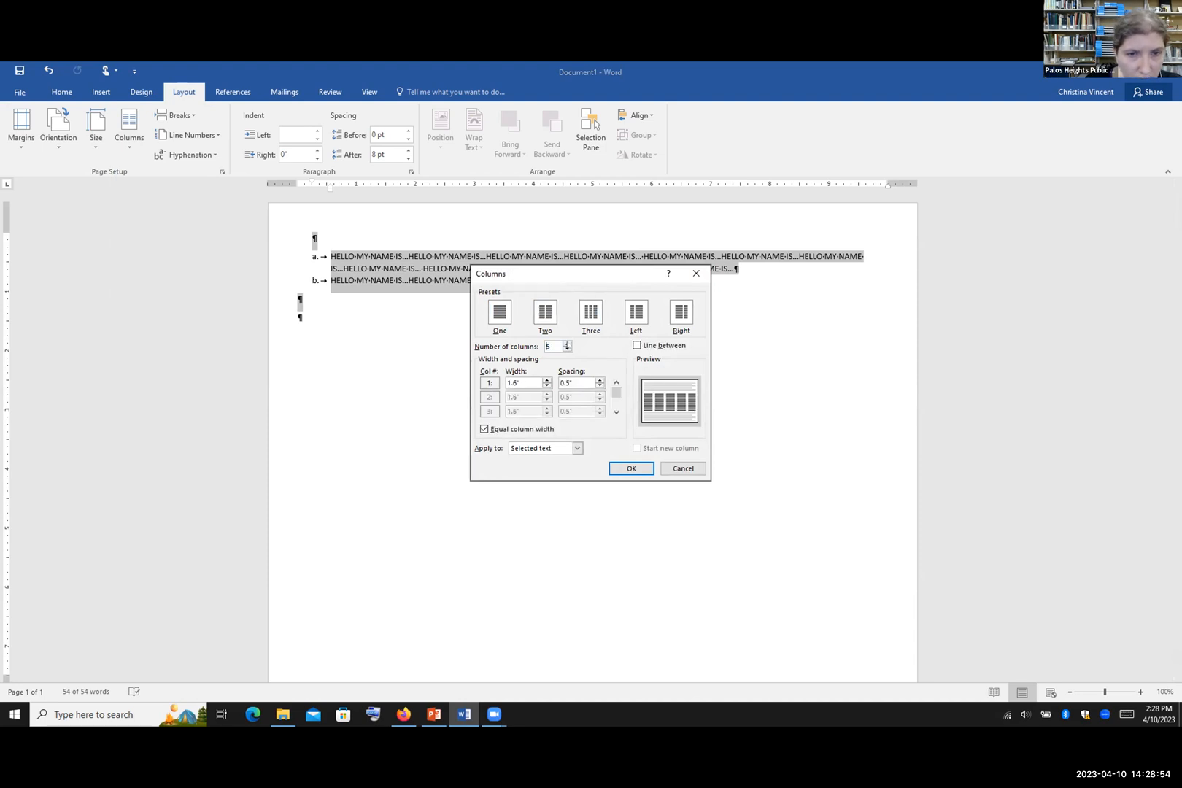
{"action": "left_click", "coordinate": [568, 343]}
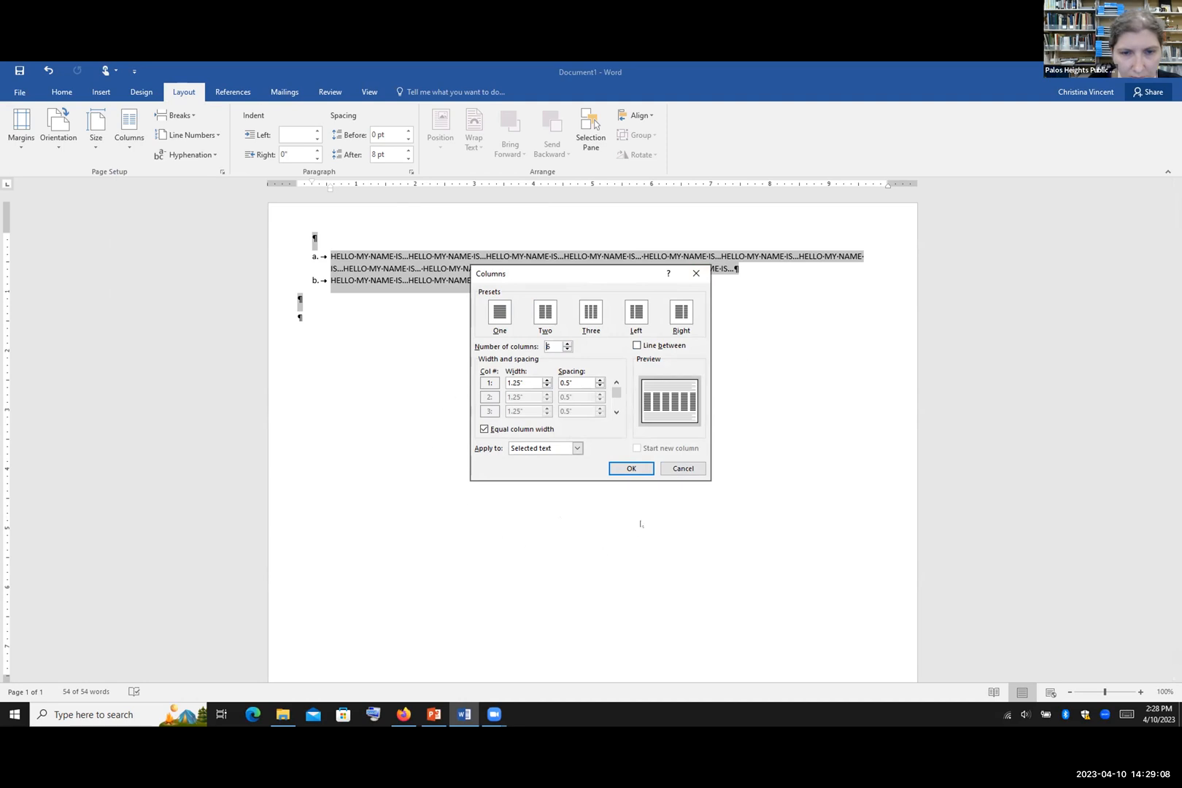
{"action": "left_click", "coordinate": [631, 468]}
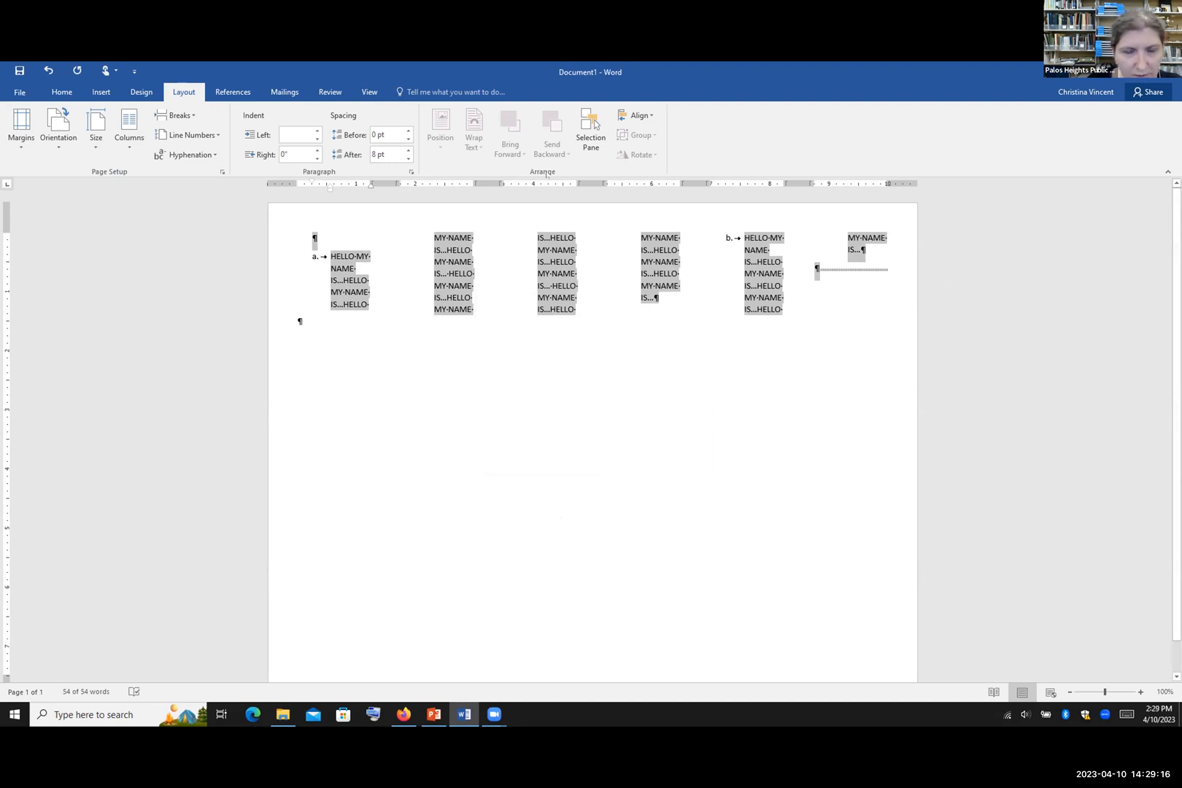
Step: Reduce the column count from six back to three
{"action": "left_click", "coordinate": [129, 128]}
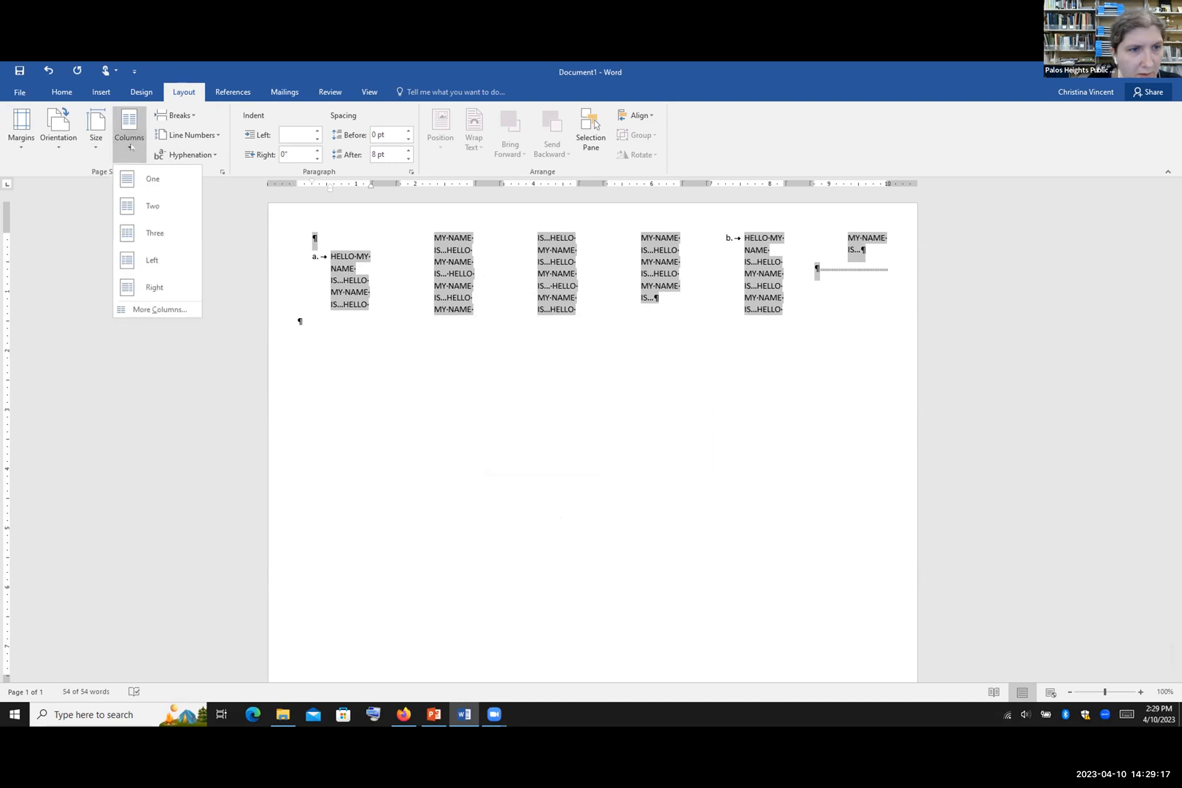
{"action": "left_click", "coordinate": [159, 309]}
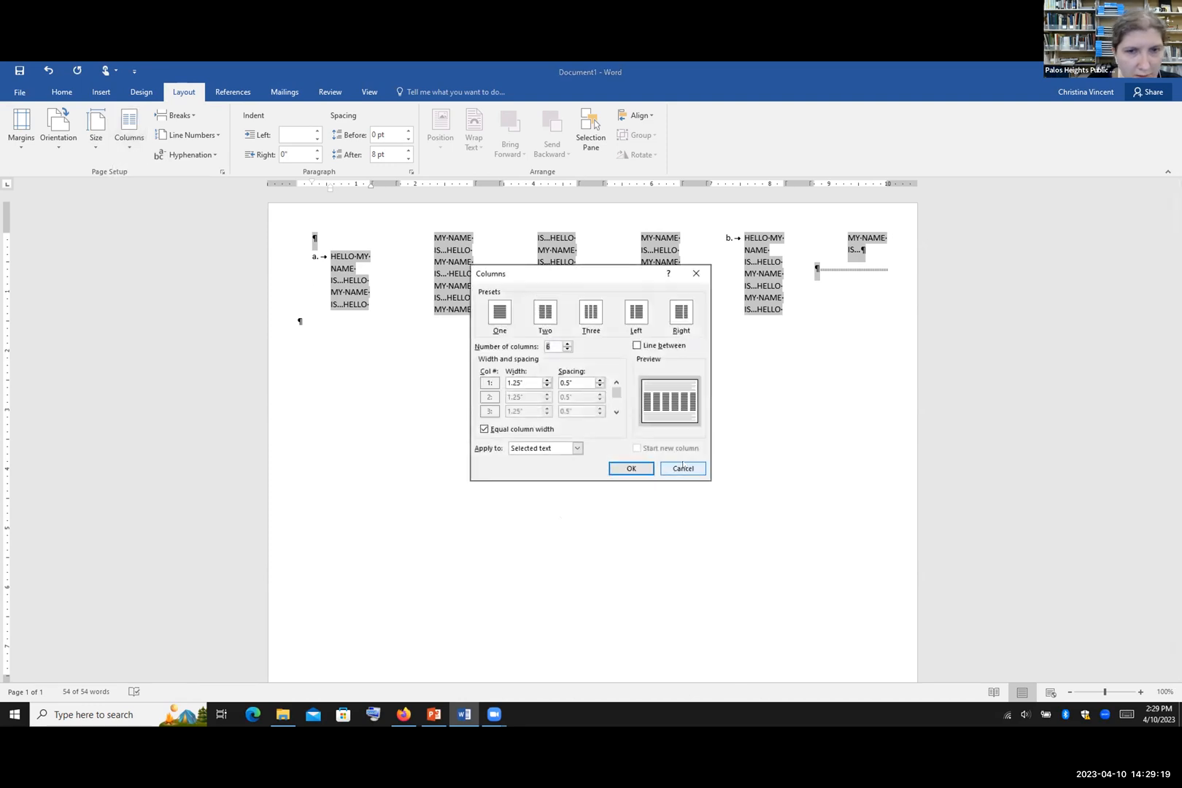
{"action": "left_click", "coordinate": [567, 351]}
{"action": "left_click", "coordinate": [567, 351]}
{"action": "left_click", "coordinate": [567, 351]}
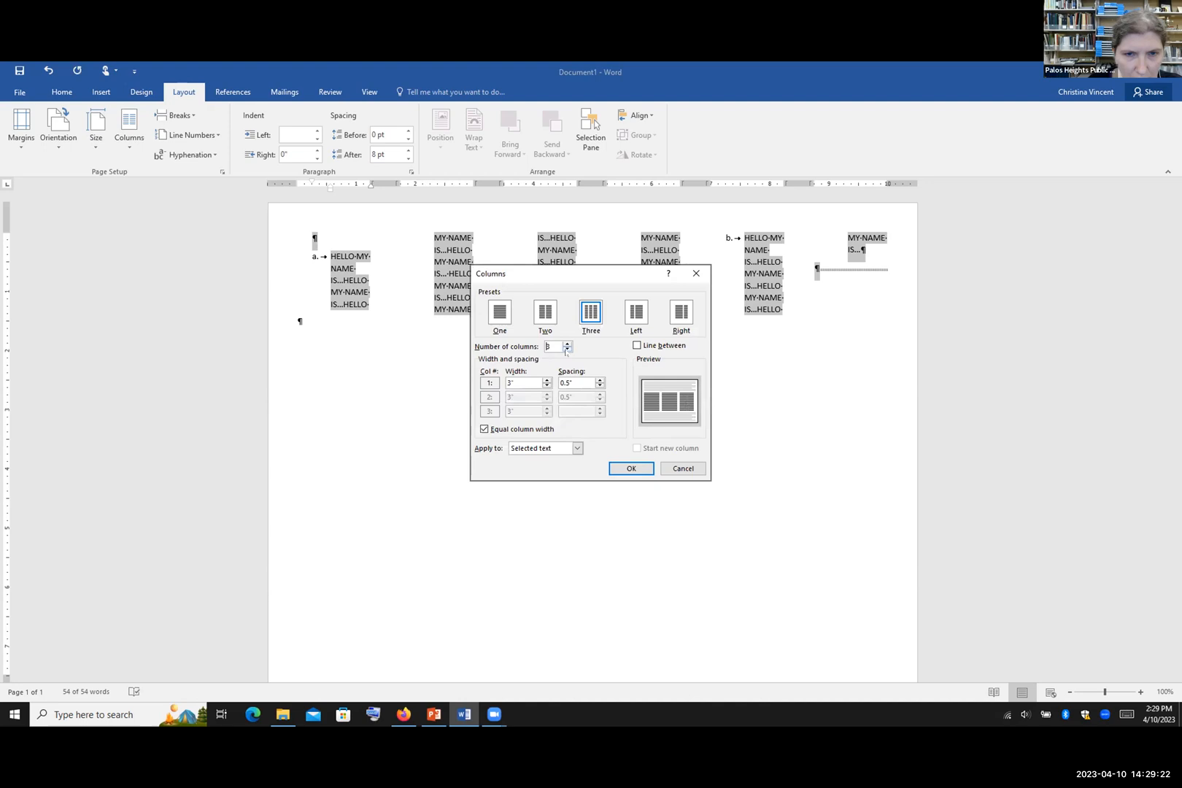
{"action": "left_click", "coordinate": [622, 469]}
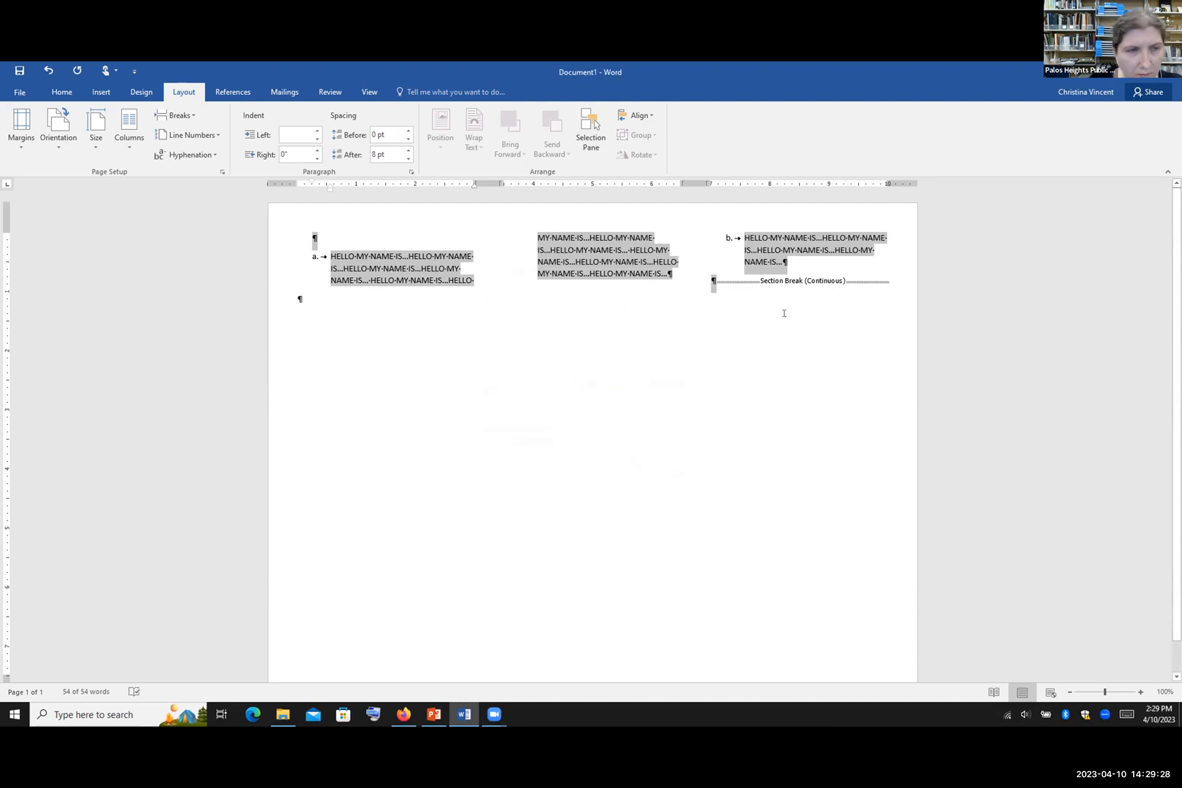
Step: Narrow the spacing between the columns to 0.2"
{"action": "left_click", "coordinate": [129, 129]}
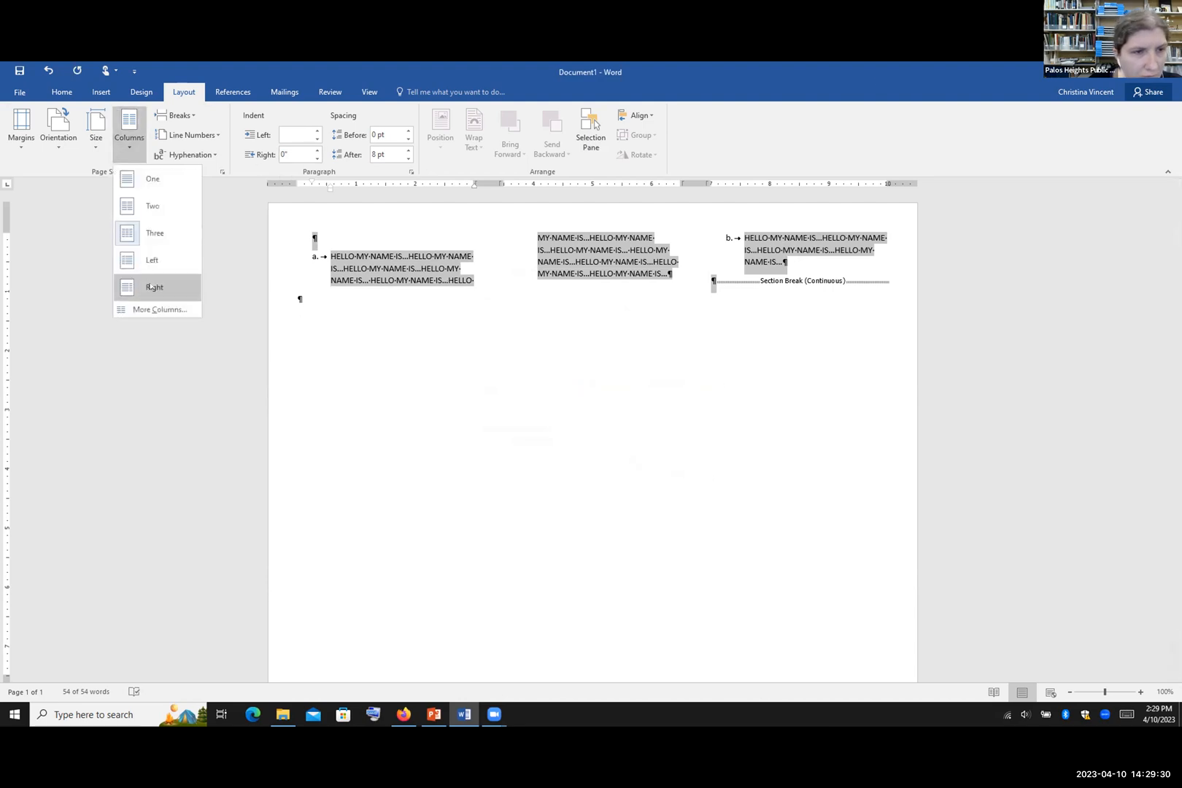
{"action": "left_click", "coordinate": [157, 310]}
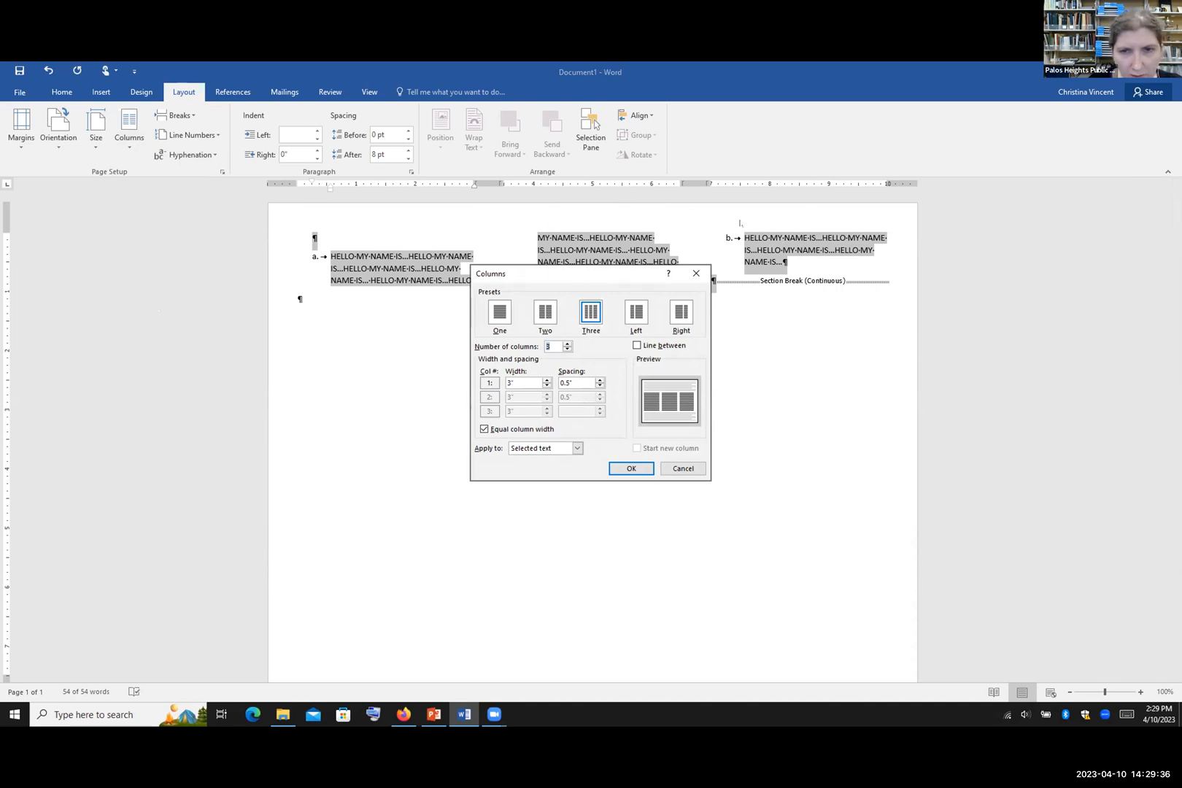
{"action": "left_click", "coordinate": [599, 386]}
{"action": "left_click", "coordinate": [599, 386]}
{"action": "left_click", "coordinate": [599, 386]}
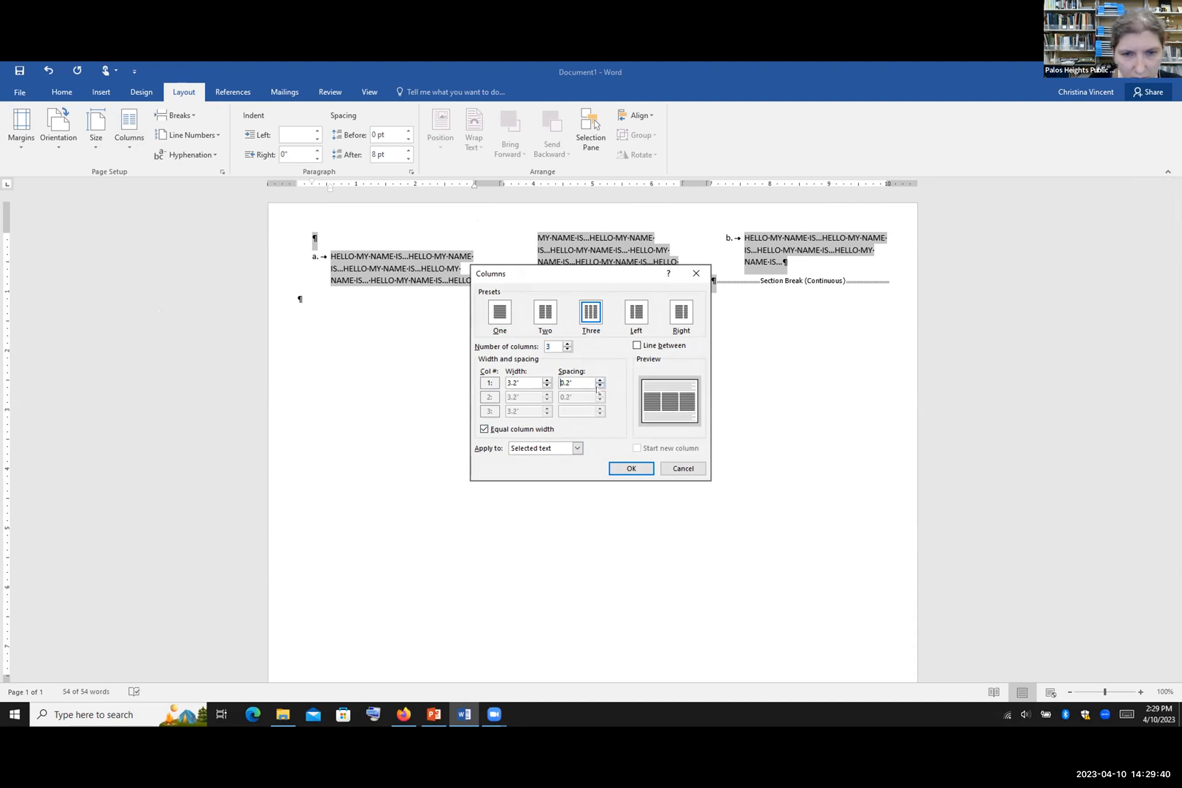
{"action": "left_click", "coordinate": [631, 467]}
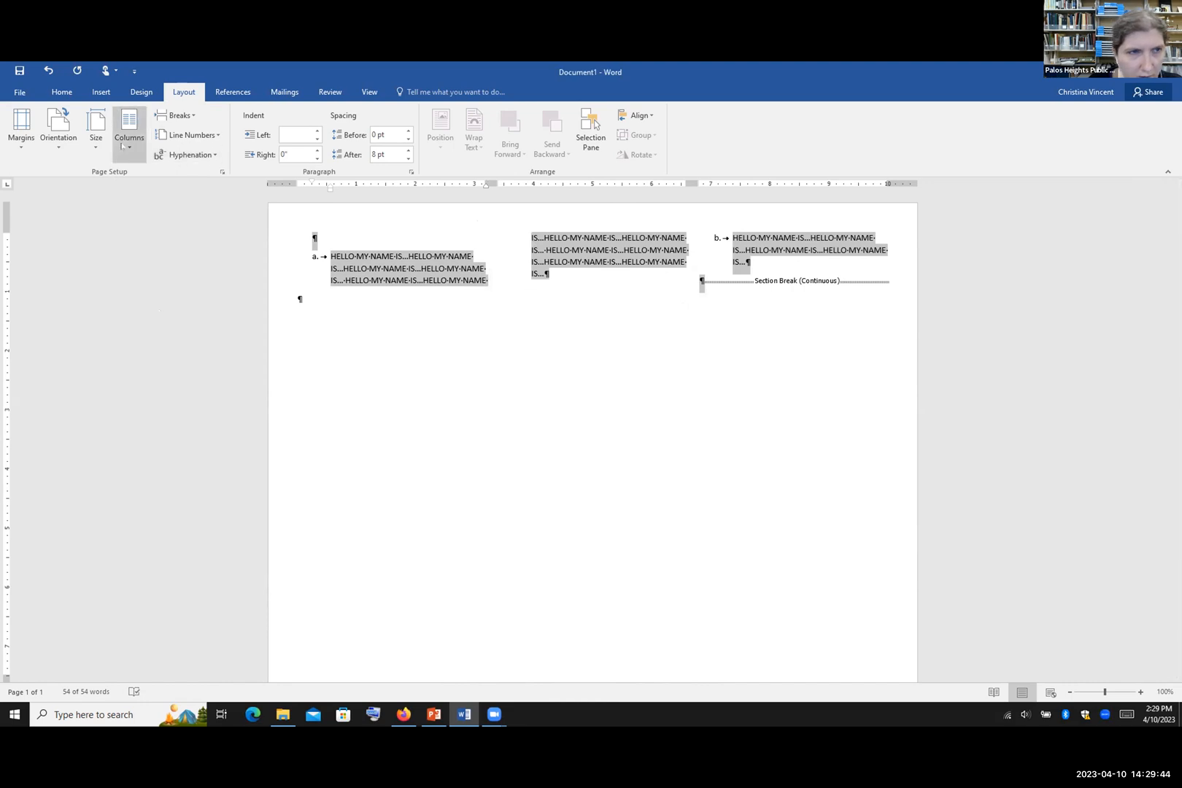
Step: Widen the column spacing to 1.5", giving three 2.33" columns
{"action": "left_click", "coordinate": [123, 146]}
{"action": "left_click", "coordinate": [157, 308]}
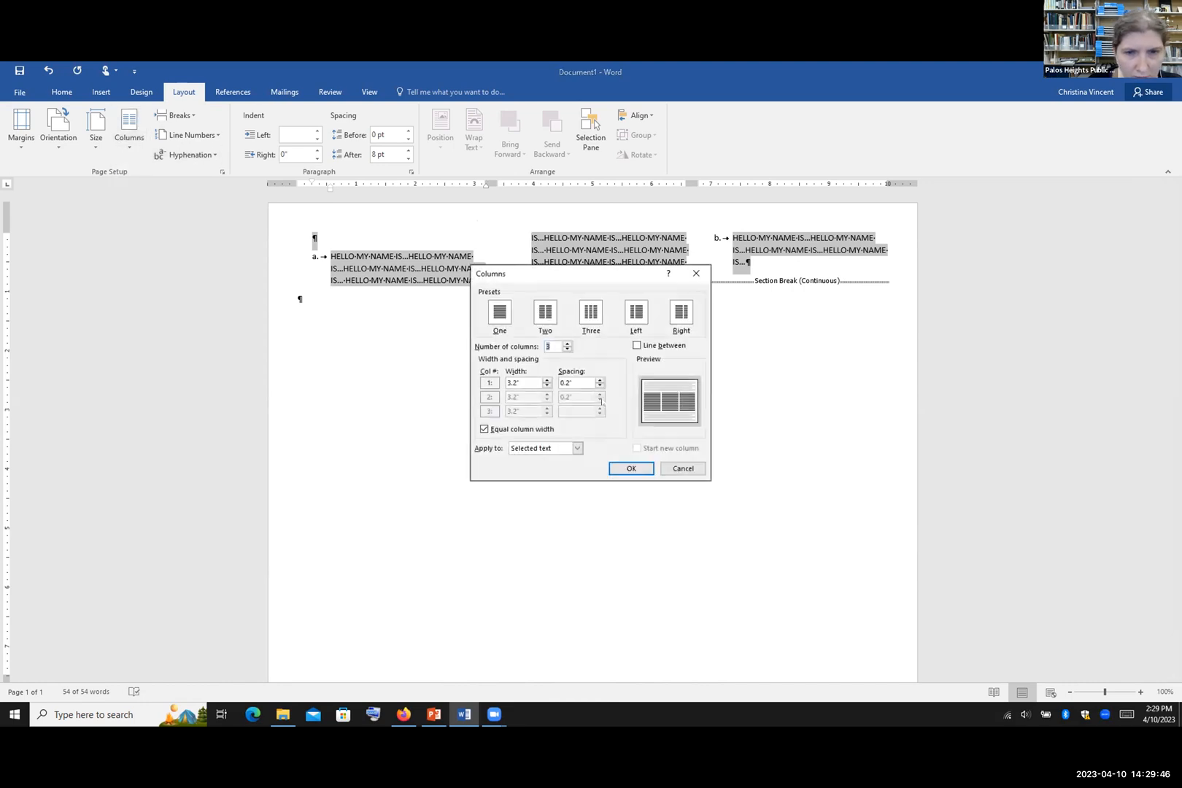
{"action": "left_click", "coordinate": [600, 380]}
{"action": "left_click", "coordinate": [601, 380]}
{"action": "left_click", "coordinate": [601, 380]}
{"action": "left_click", "coordinate": [600, 380]}
{"action": "left_click", "coordinate": [600, 381]}
{"action": "left_click", "coordinate": [600, 381]}
{"action": "left_click", "coordinate": [600, 380]}
{"action": "left_click", "coordinate": [601, 380]}
{"action": "left_click", "coordinate": [600, 380]}
{"action": "left_click", "coordinate": [600, 380]}
{"action": "left_click", "coordinate": [601, 381]}
{"action": "left_click", "coordinate": [600, 380]}
{"action": "left_click", "coordinate": [600, 380]}
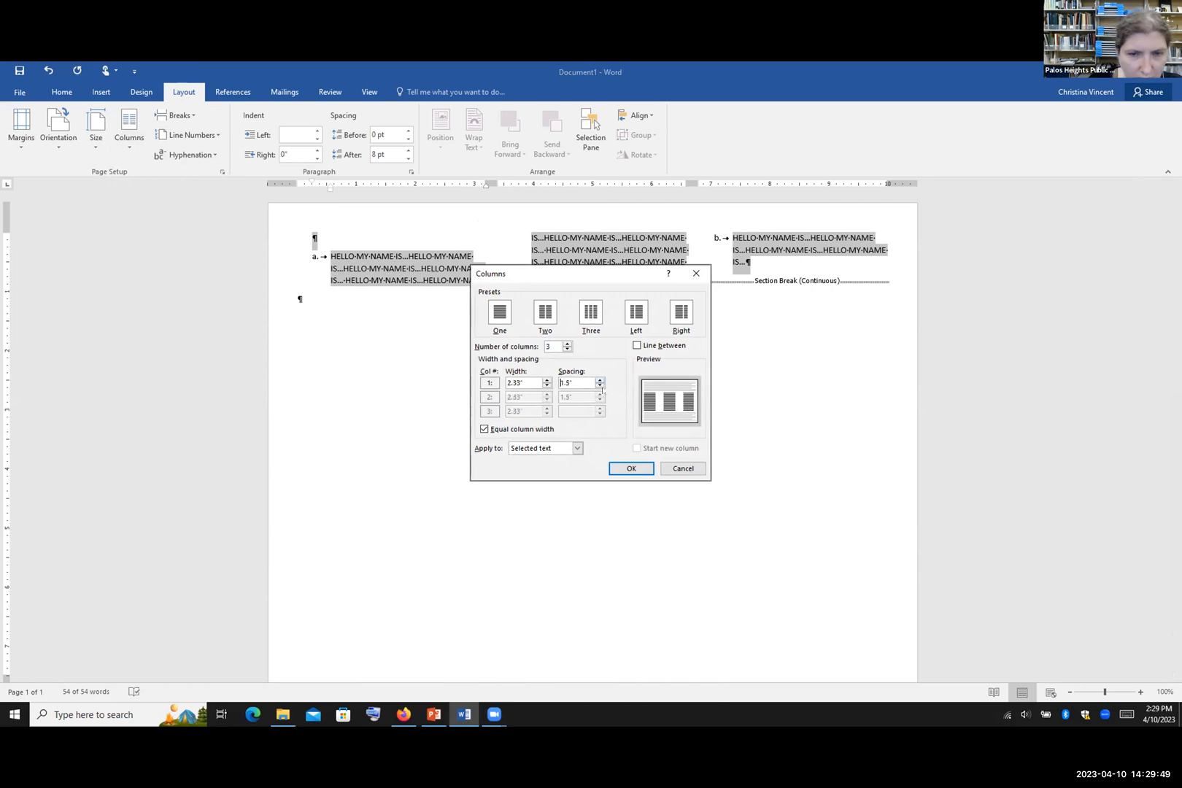
{"action": "left_click", "coordinate": [633, 467]}
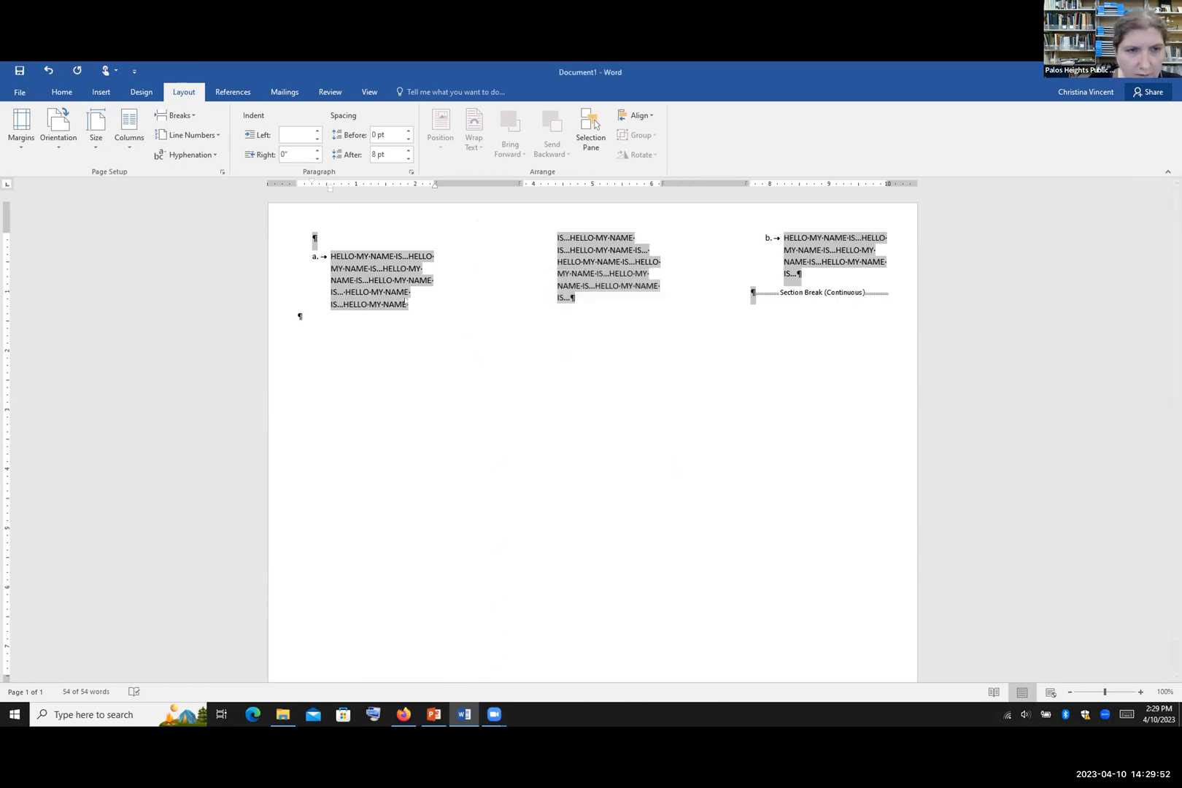
{"action": "left_click", "coordinate": [129, 128]}
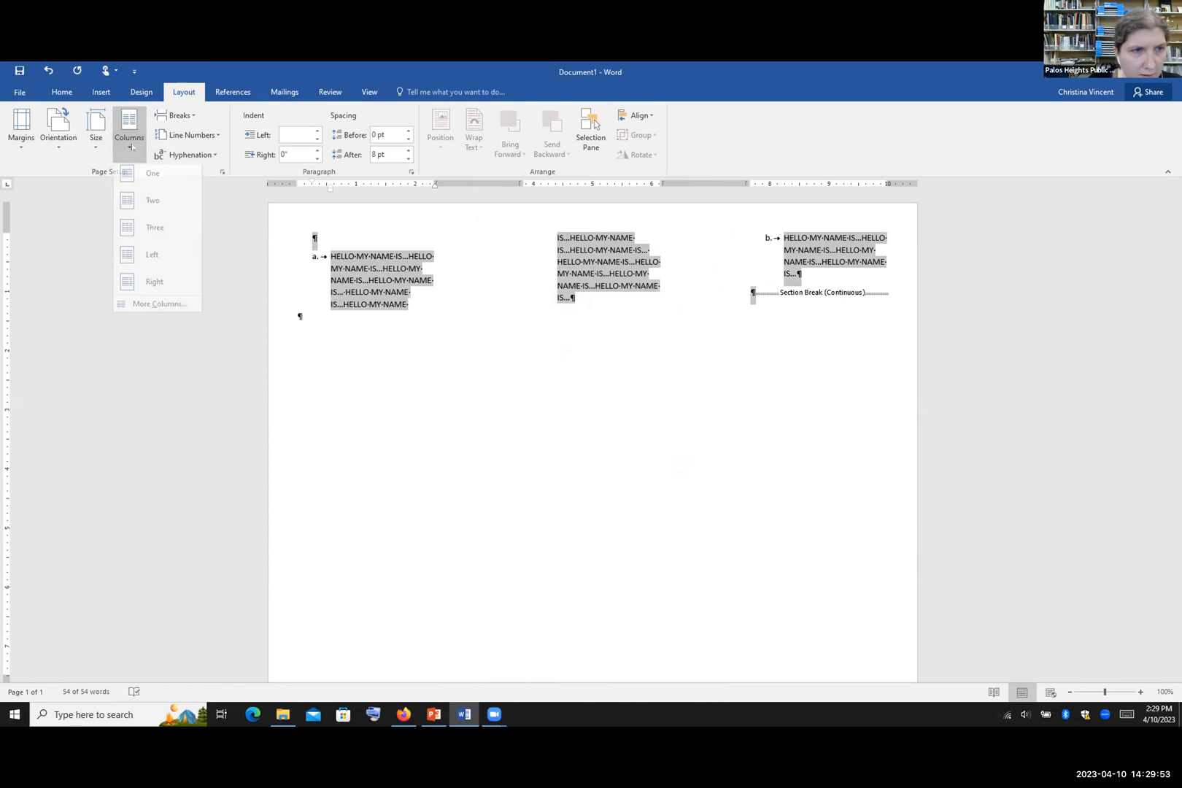
Step: Reduce the spacing between columns to 0.5 inch in the Columns dialog
{"action": "left_click", "coordinate": [158, 309]}
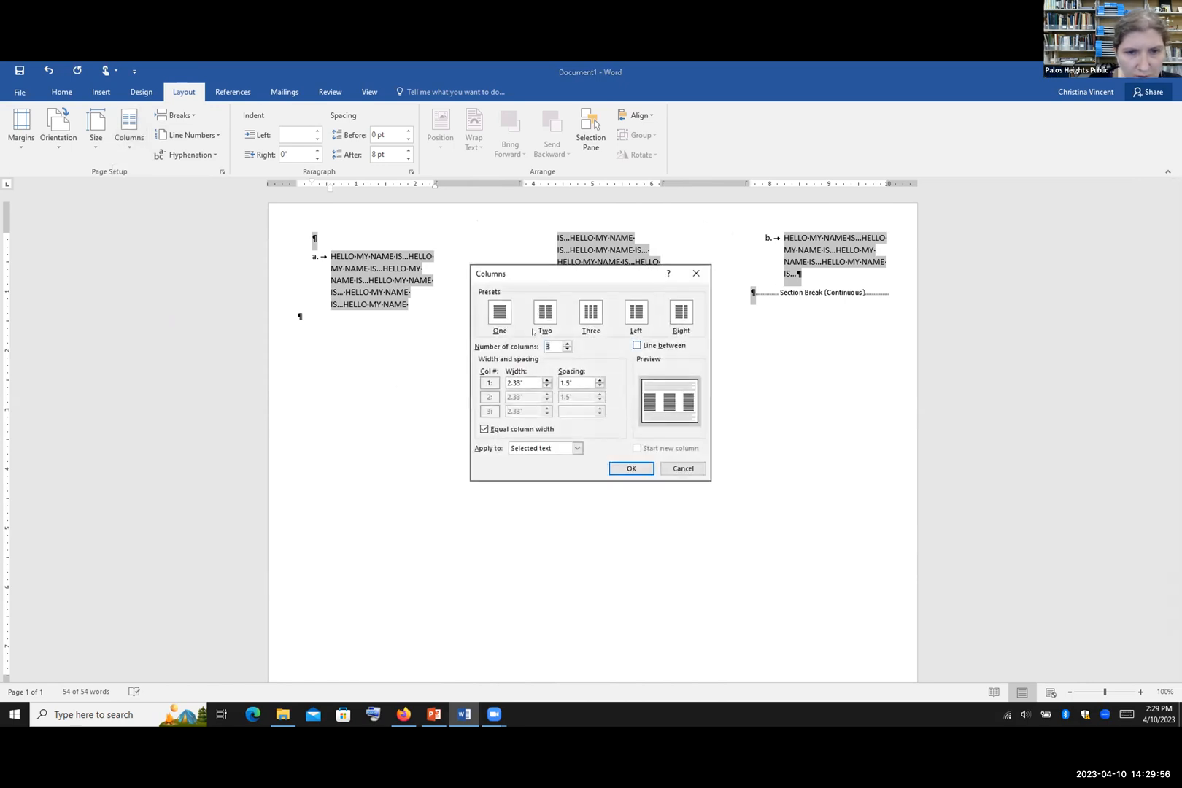
{"action": "left_click", "coordinate": [599, 387]}
{"action": "left_click", "coordinate": [599, 387]}
{"action": "left_click", "coordinate": [599, 387]}
{"action": "left_click", "coordinate": [598, 387]}
{"action": "left_click", "coordinate": [598, 387]}
{"action": "left_click", "coordinate": [598, 386]}
{"action": "left_click", "coordinate": [598, 386]}
{"action": "left_click", "coordinate": [599, 386]}
{"action": "left_click", "coordinate": [599, 385]}
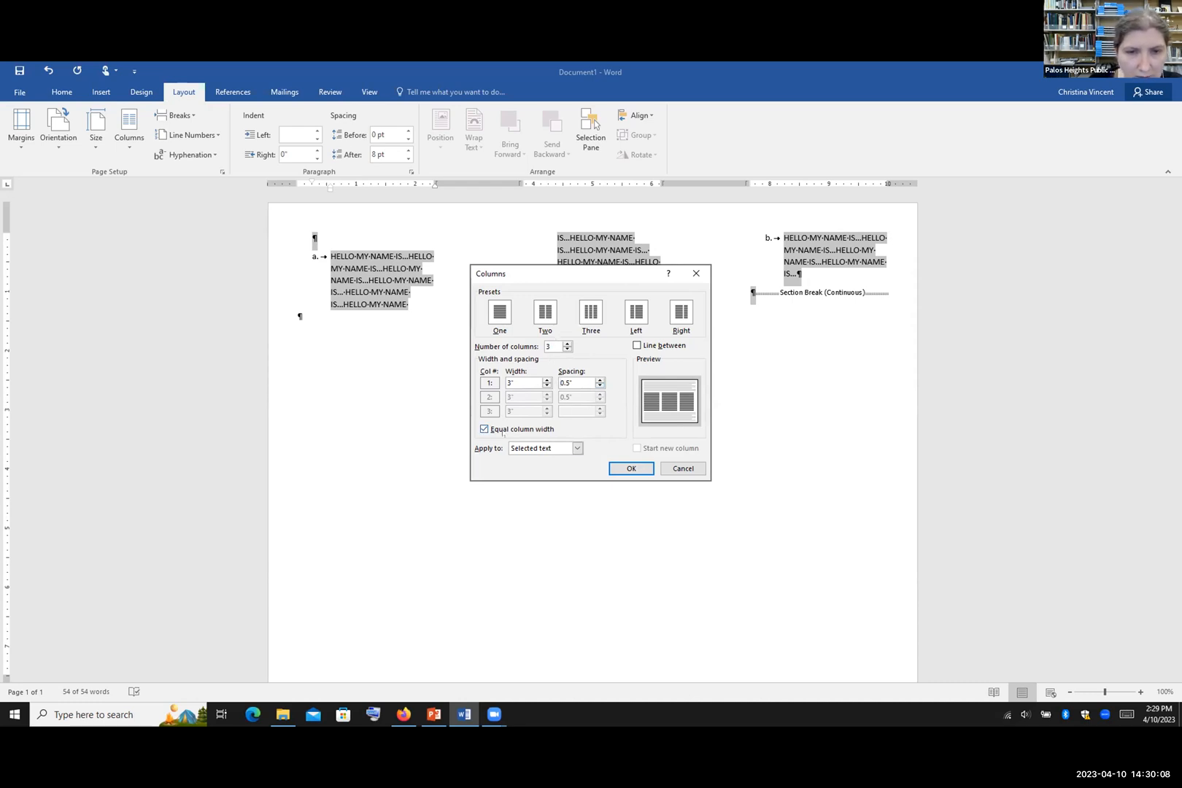
Step: Turn off equal column width and narrow the first column to 2.2", leaving the others at 3.4"
{"action": "left_click", "coordinate": [484, 429]}
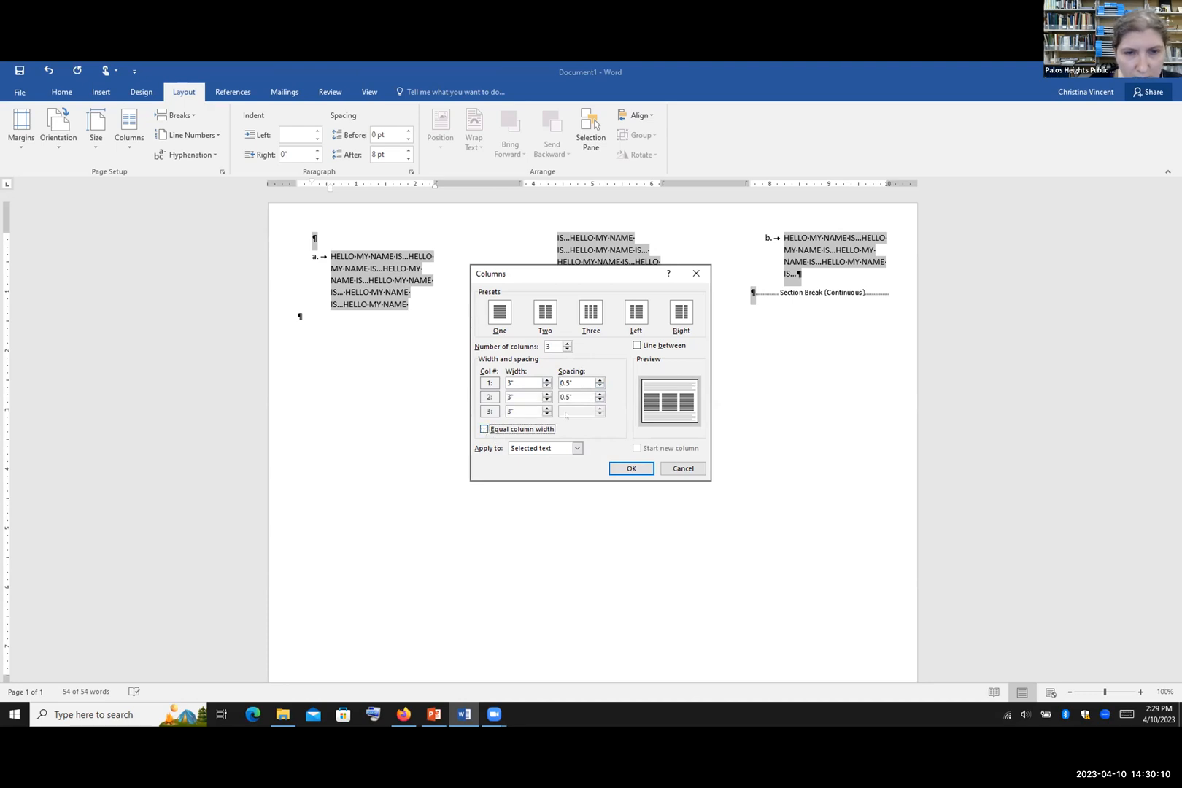
{"action": "left_click", "coordinate": [546, 385]}
{"action": "left_click", "coordinate": [546, 386]}
{"action": "left_click", "coordinate": [547, 386]}
{"action": "left_click", "coordinate": [546, 386]}
{"action": "left_click", "coordinate": [546, 386]}
{"action": "left_click", "coordinate": [547, 386]}
{"action": "left_click", "coordinate": [546, 386]}
{"action": "left_click", "coordinate": [547, 386]}
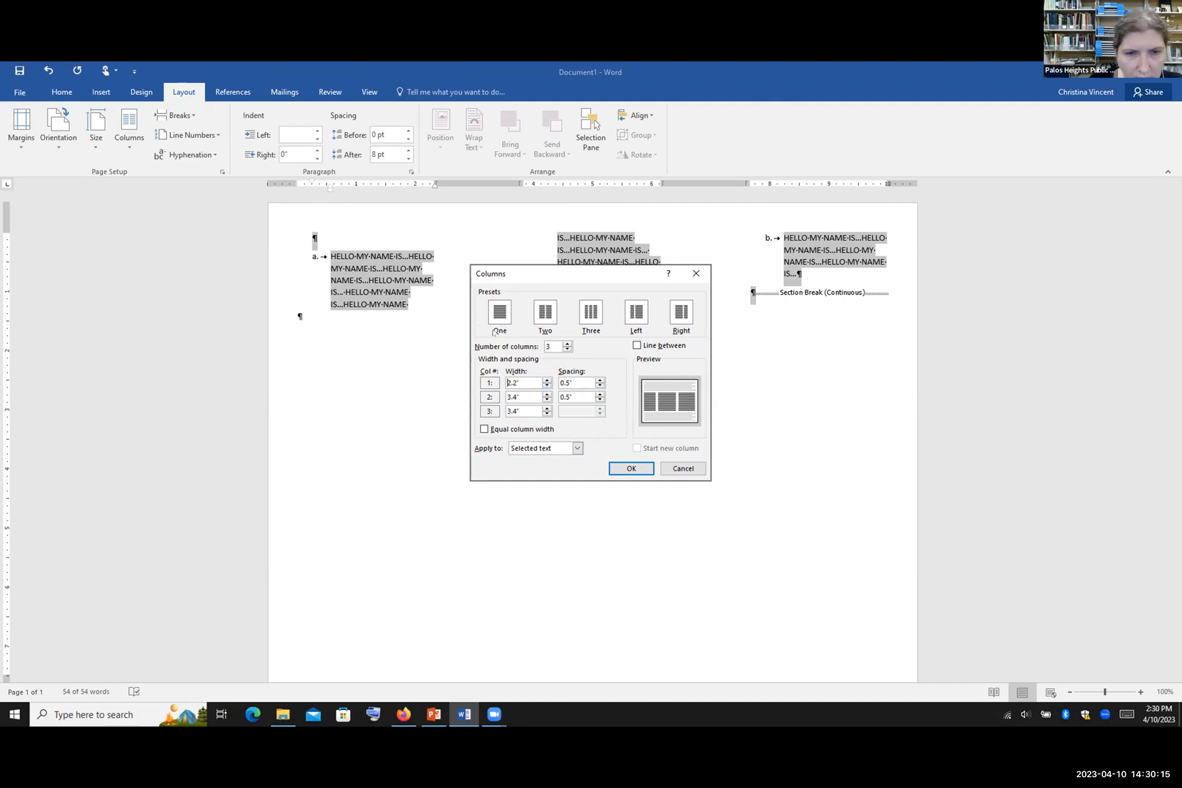
{"action": "left_click", "coordinate": [629, 469]}
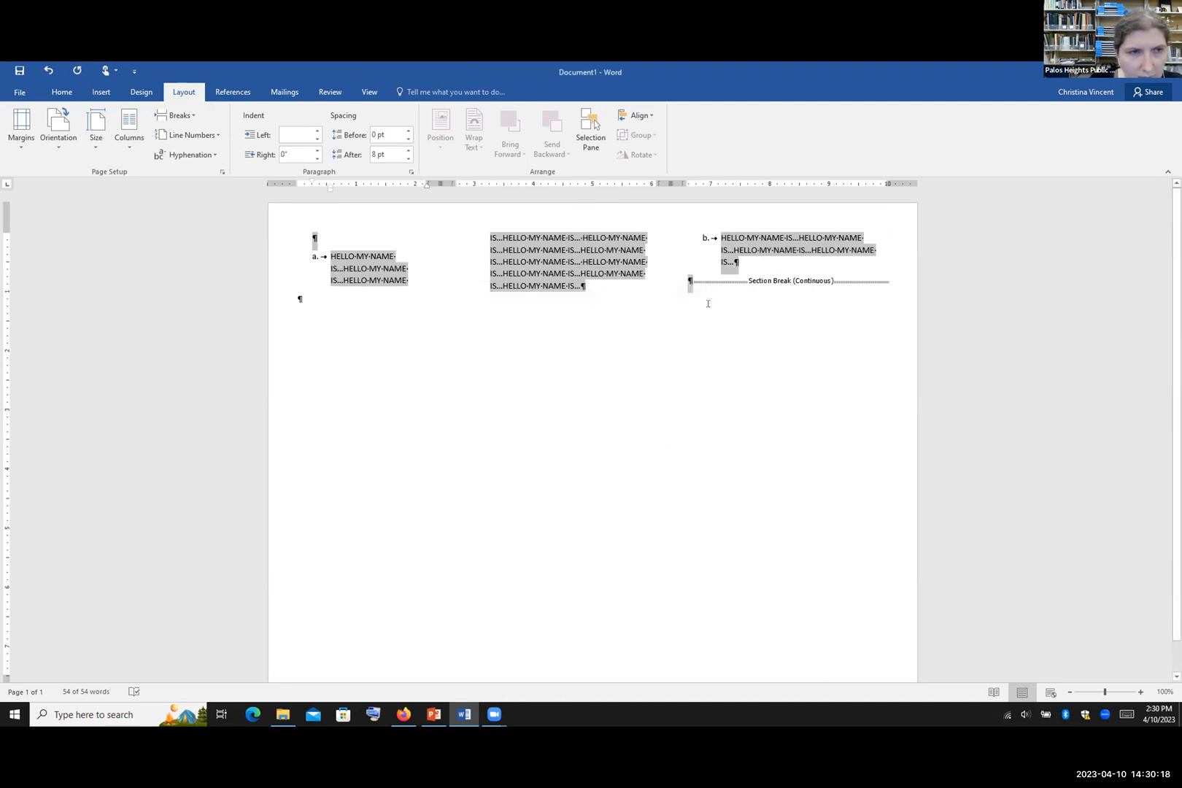
Step: Switch the three columns back to equal width with a line between them, then click below the list
{"action": "left_click", "coordinate": [133, 136]}
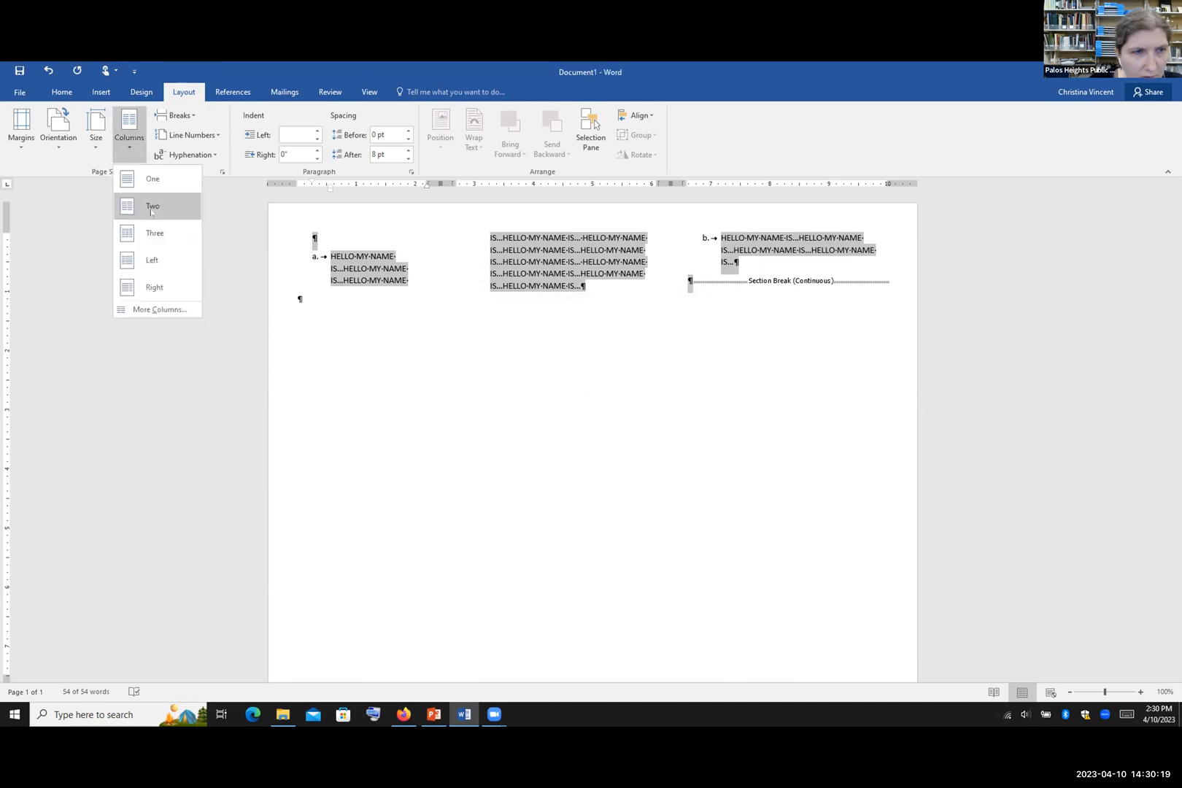
{"action": "left_click", "coordinate": [150, 309]}
{"action": "left_click", "coordinate": [484, 428]}
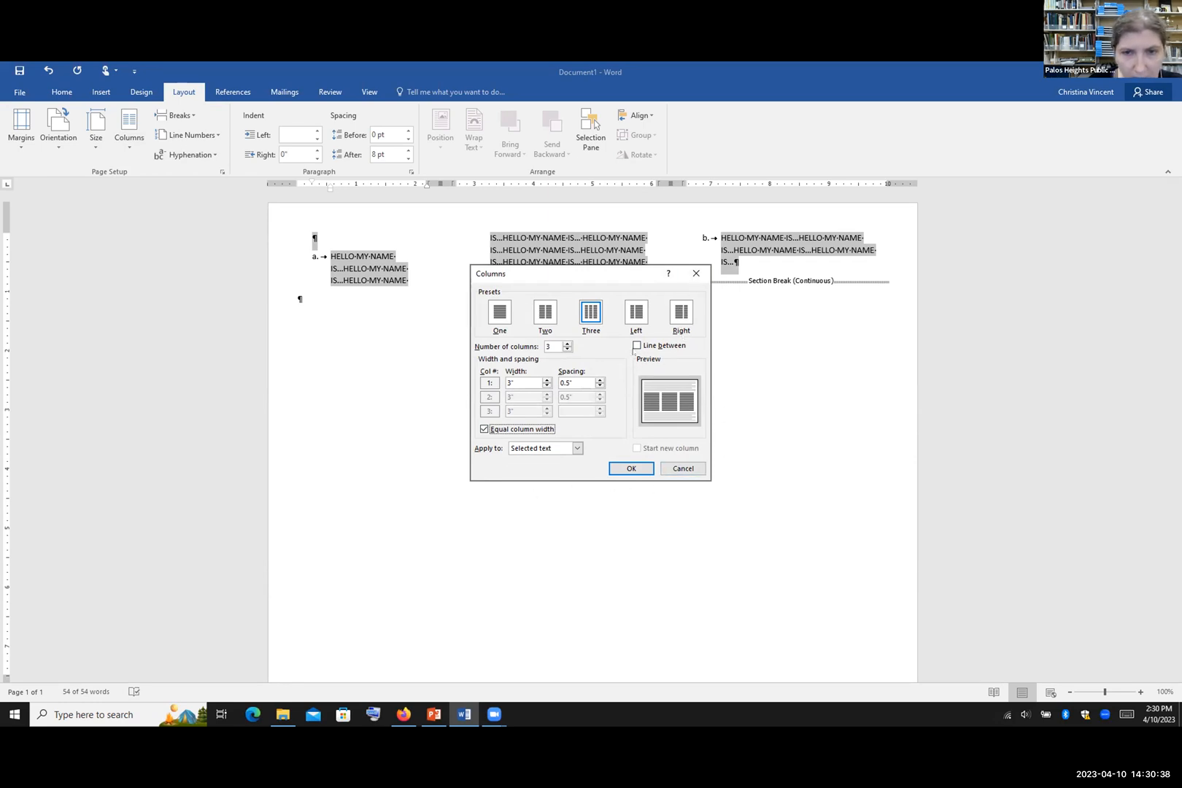
{"action": "left_click", "coordinate": [637, 346]}
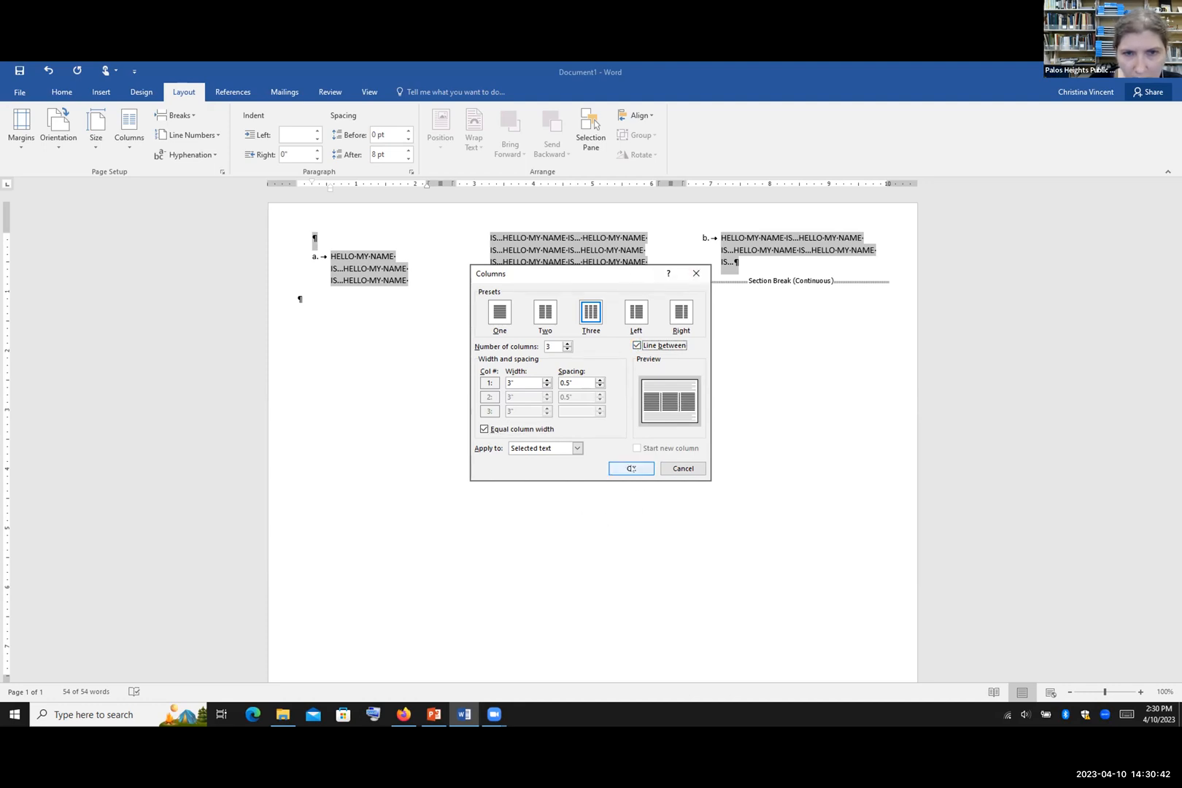
{"action": "left_click", "coordinate": [631, 471]}
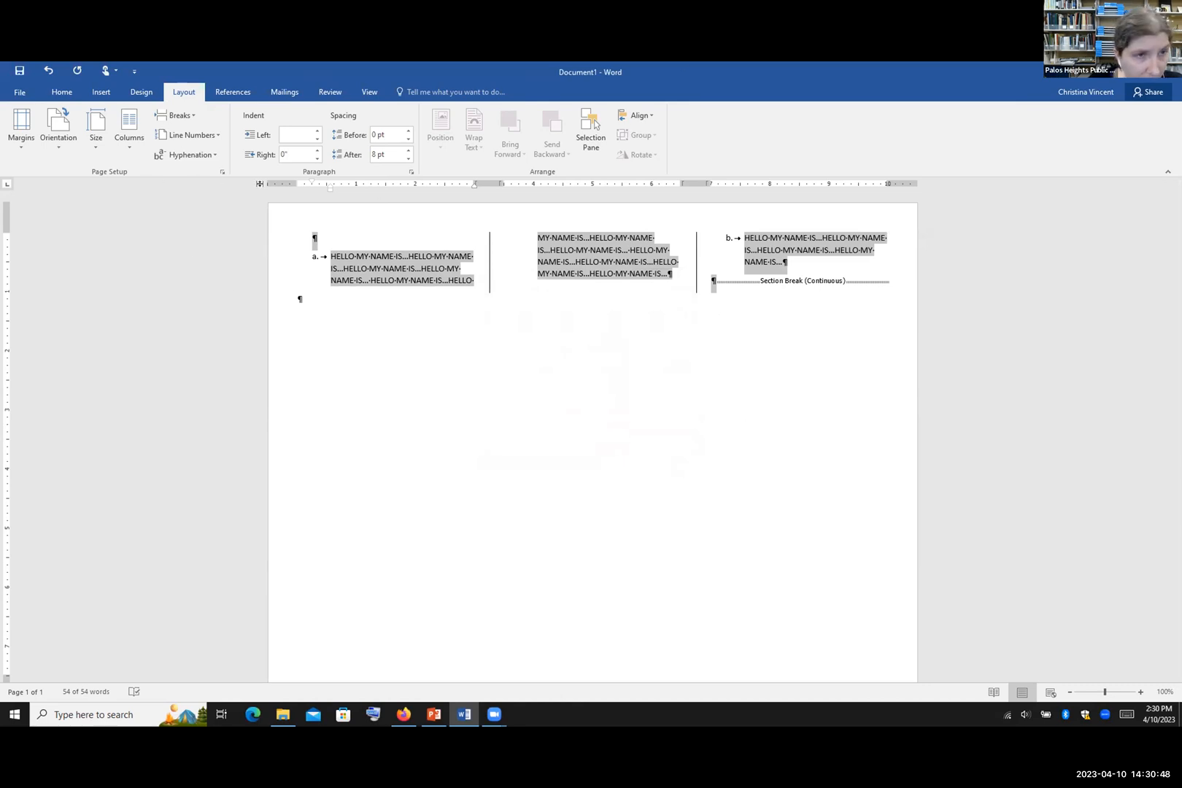
{"action": "left_click", "coordinate": [565, 311]}
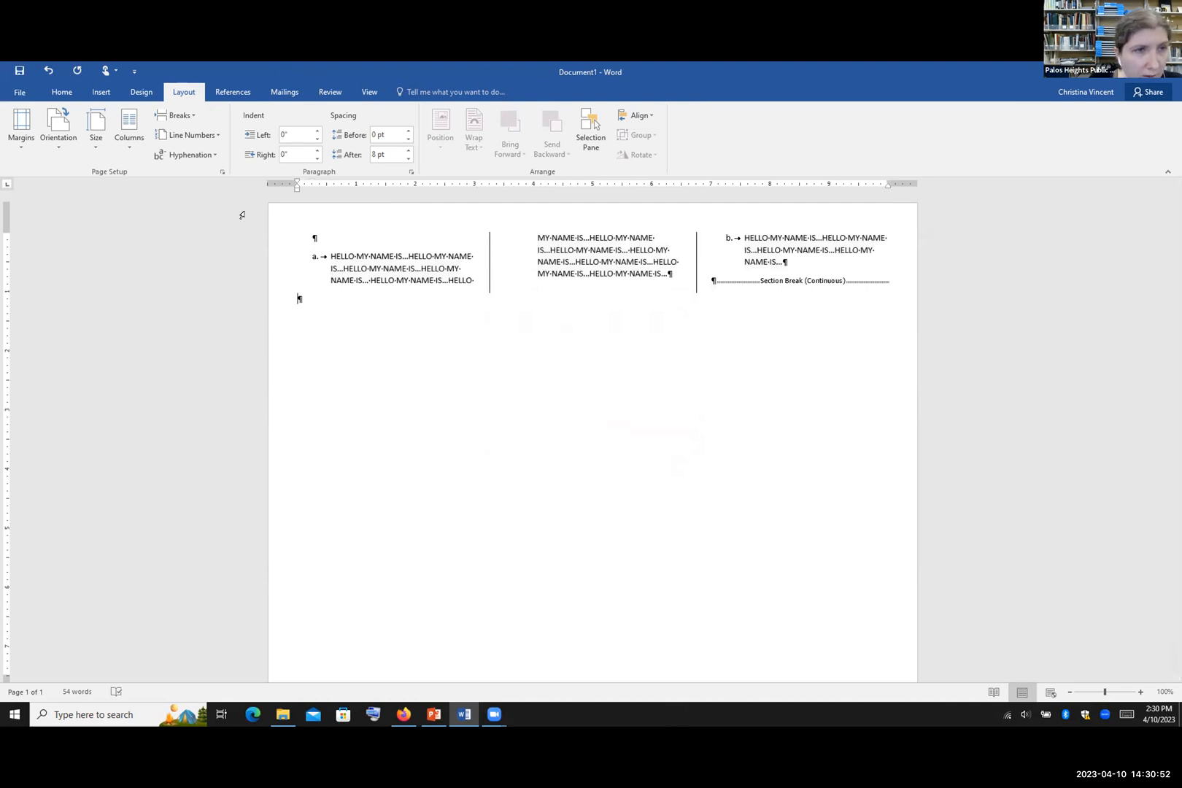
Step: Show the Breaks dropdown on the Layout tab
{"action": "left_click", "coordinate": [185, 115]}
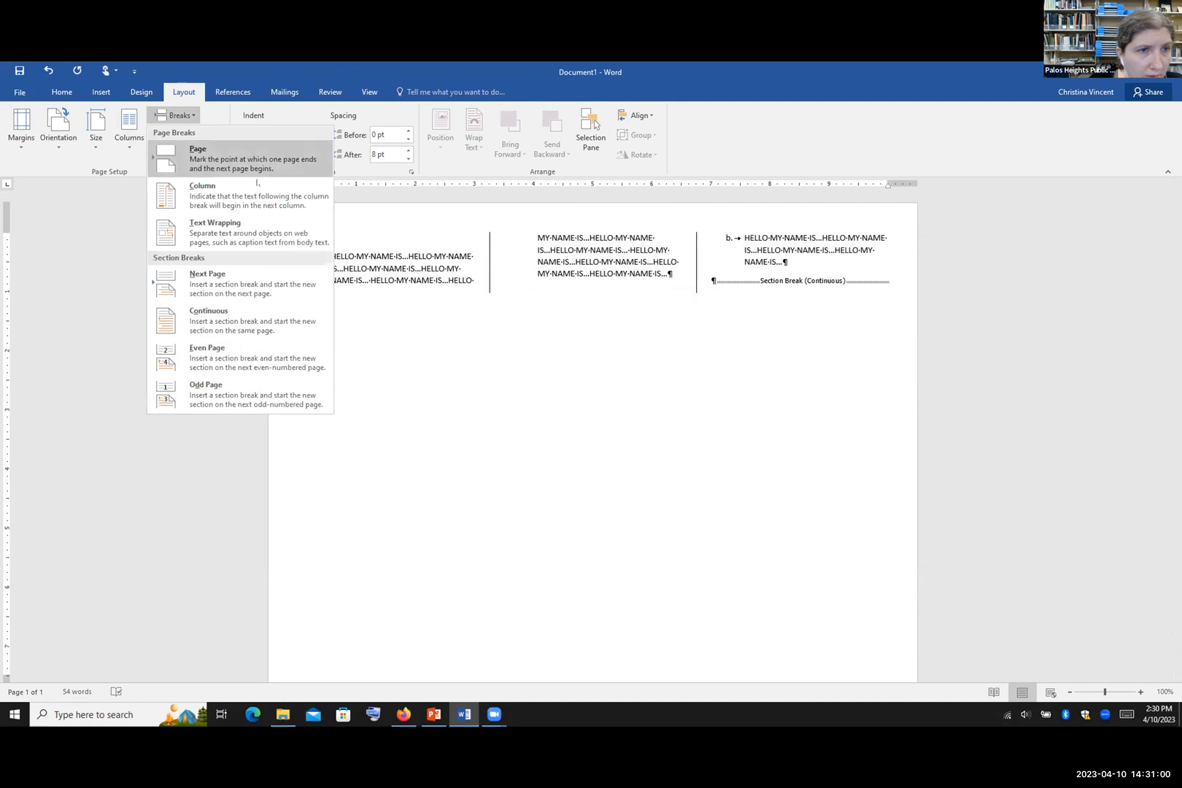
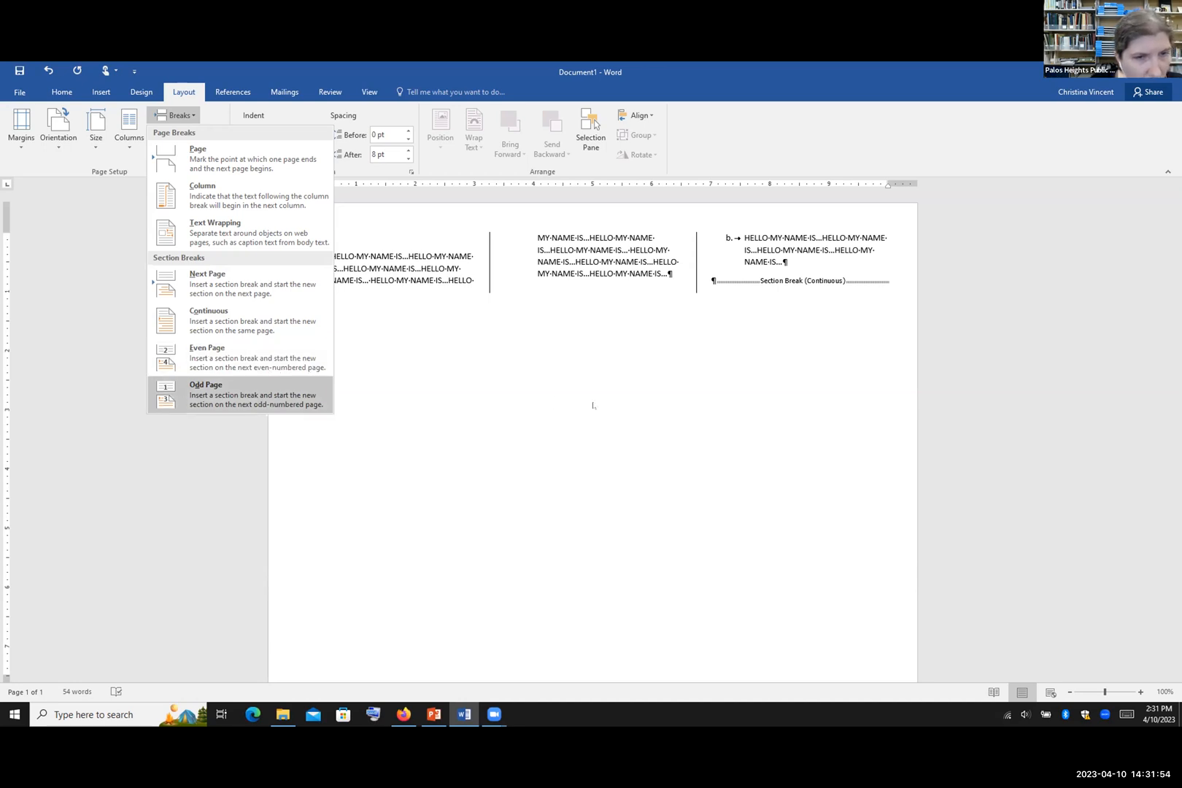
Step: Close the Breaks dropdown without inserting any break
{"action": "left_click", "coordinate": [478, 394]}
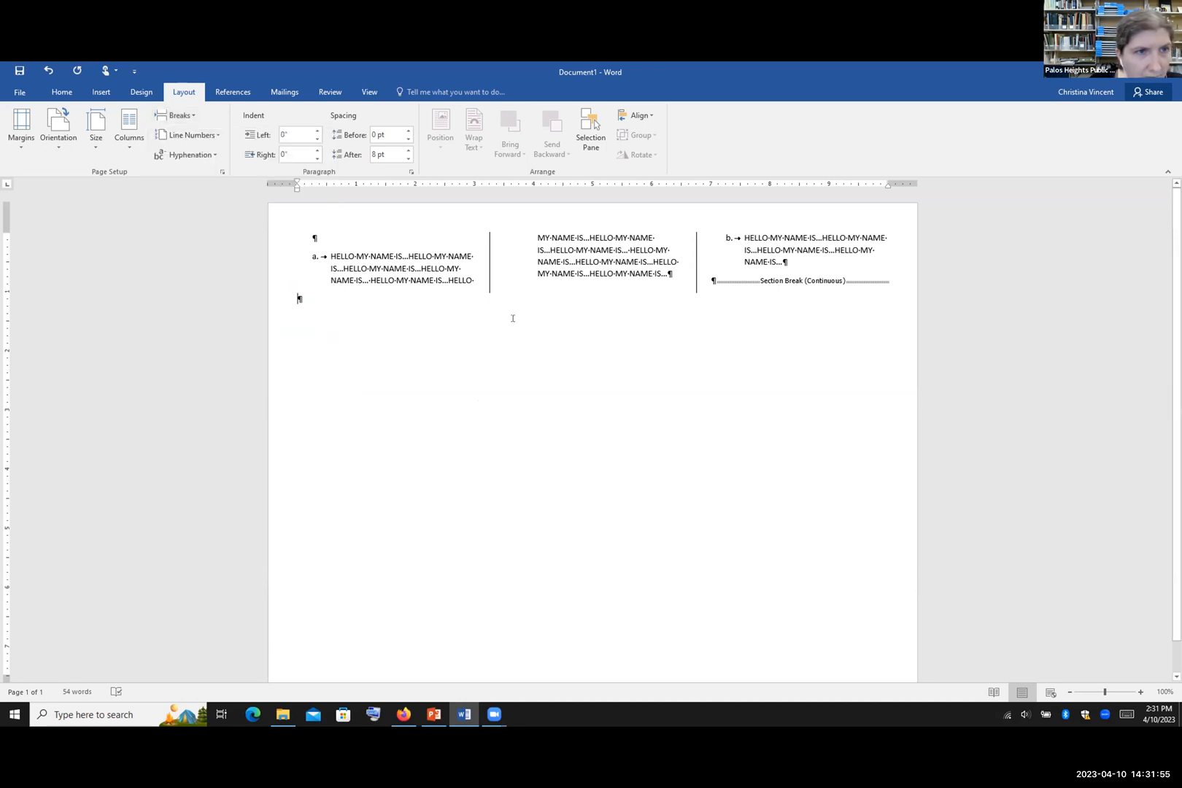
Step: Apply Continuous line numbering, undo it, then show the Hyphenation choices
{"action": "left_click", "coordinate": [182, 137]}
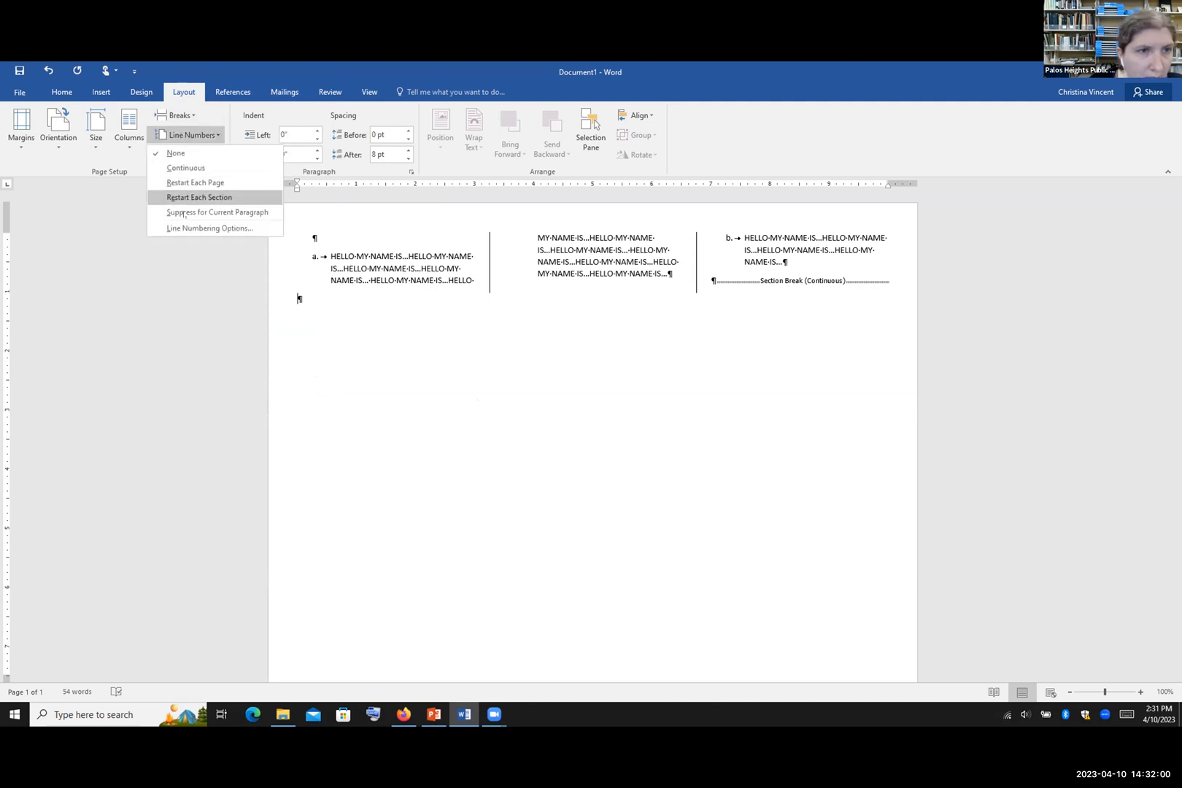
{"action": "left_click", "coordinate": [207, 169]}
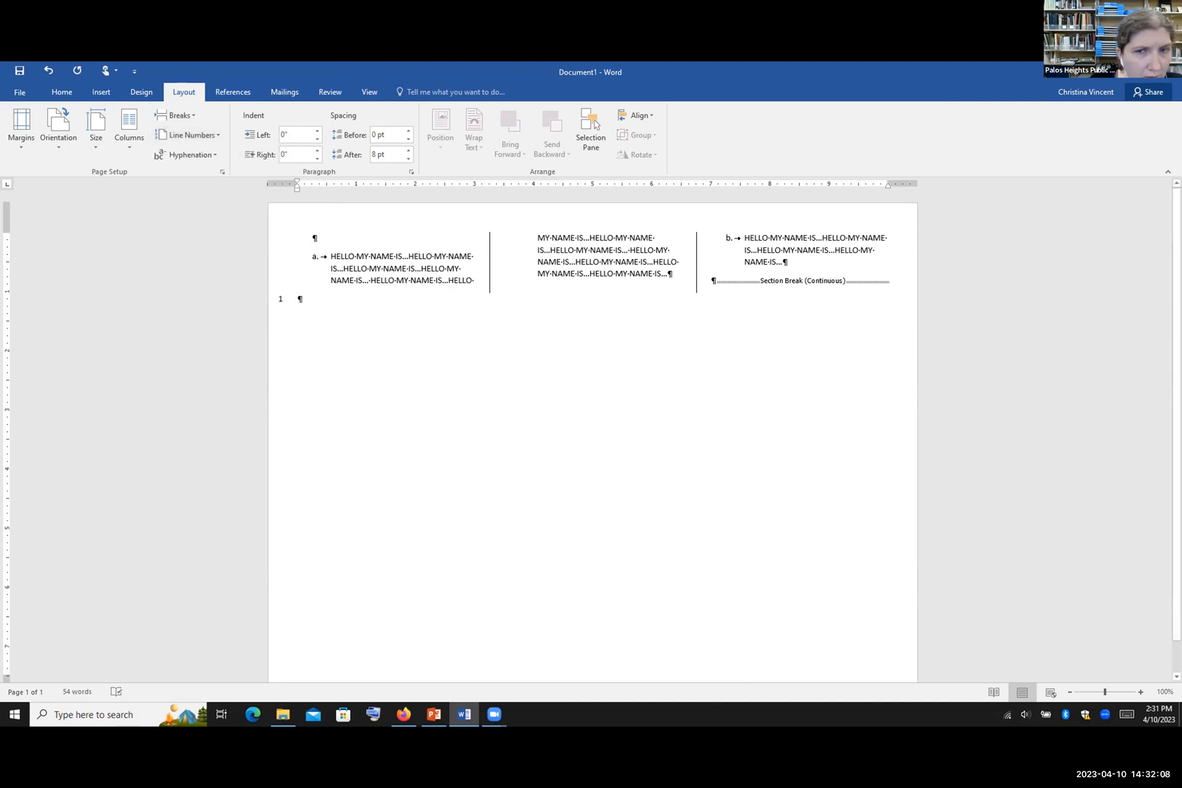
{"action": "left_click", "coordinate": [210, 135]}
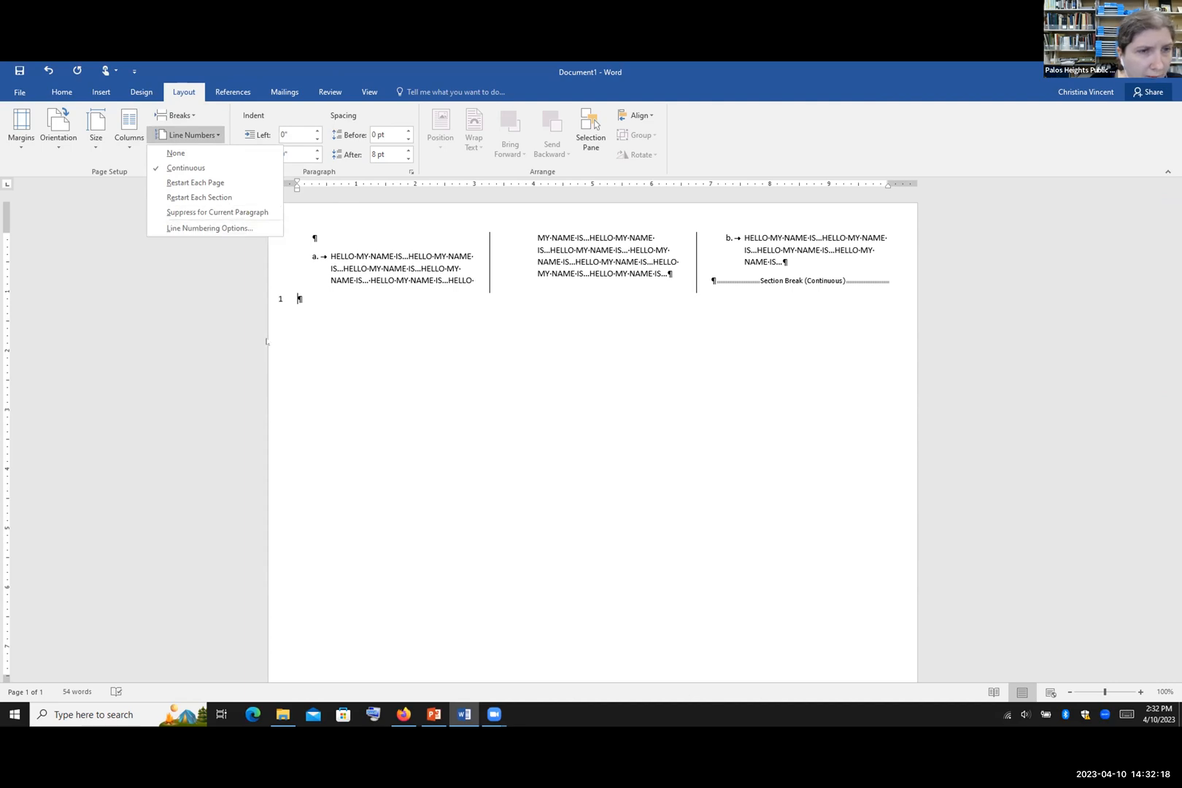
{"action": "left_click", "coordinate": [317, 302]}
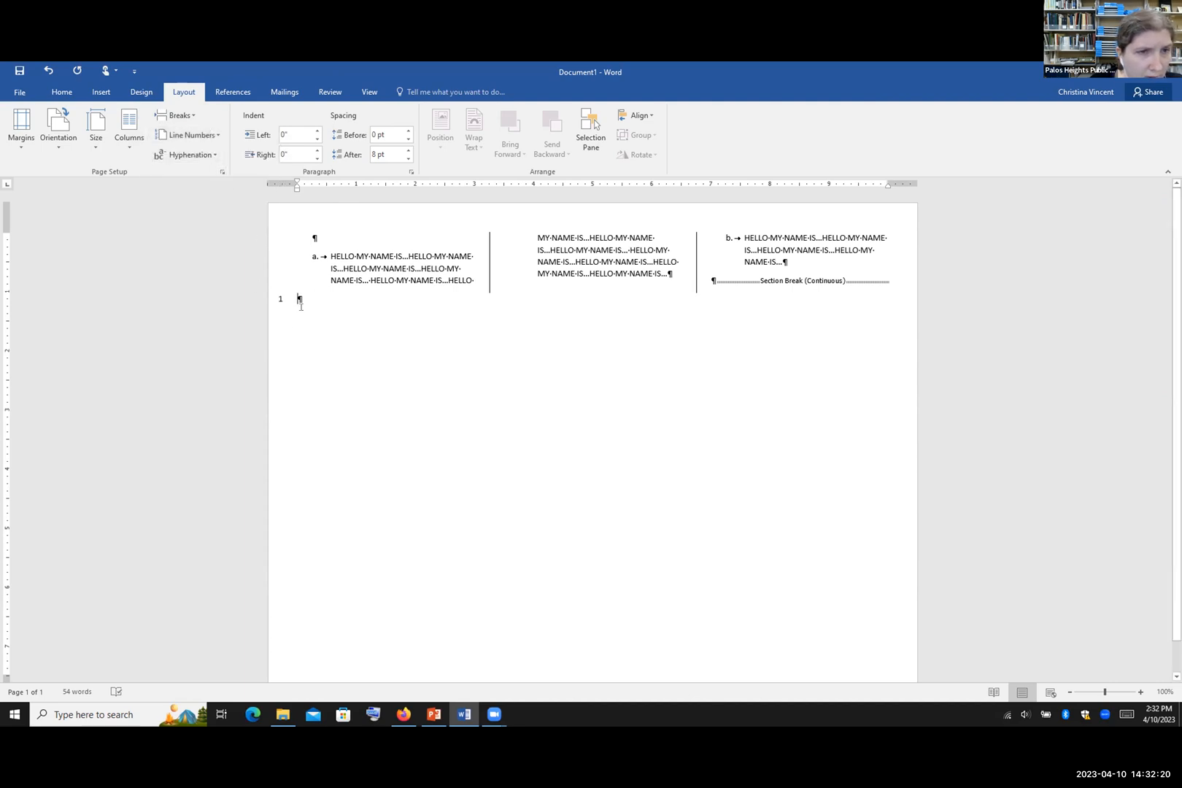
{"action": "left_click", "coordinate": [48, 70]}
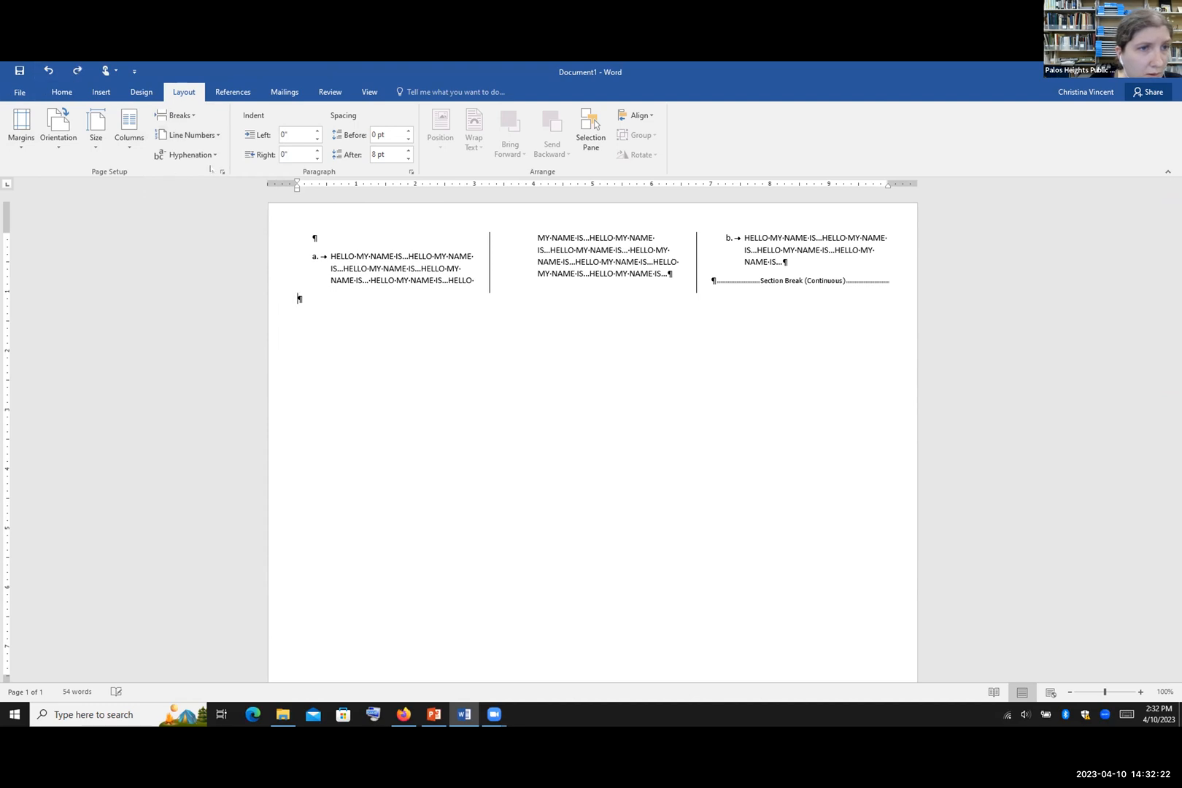
{"action": "left_click", "coordinate": [217, 156]}
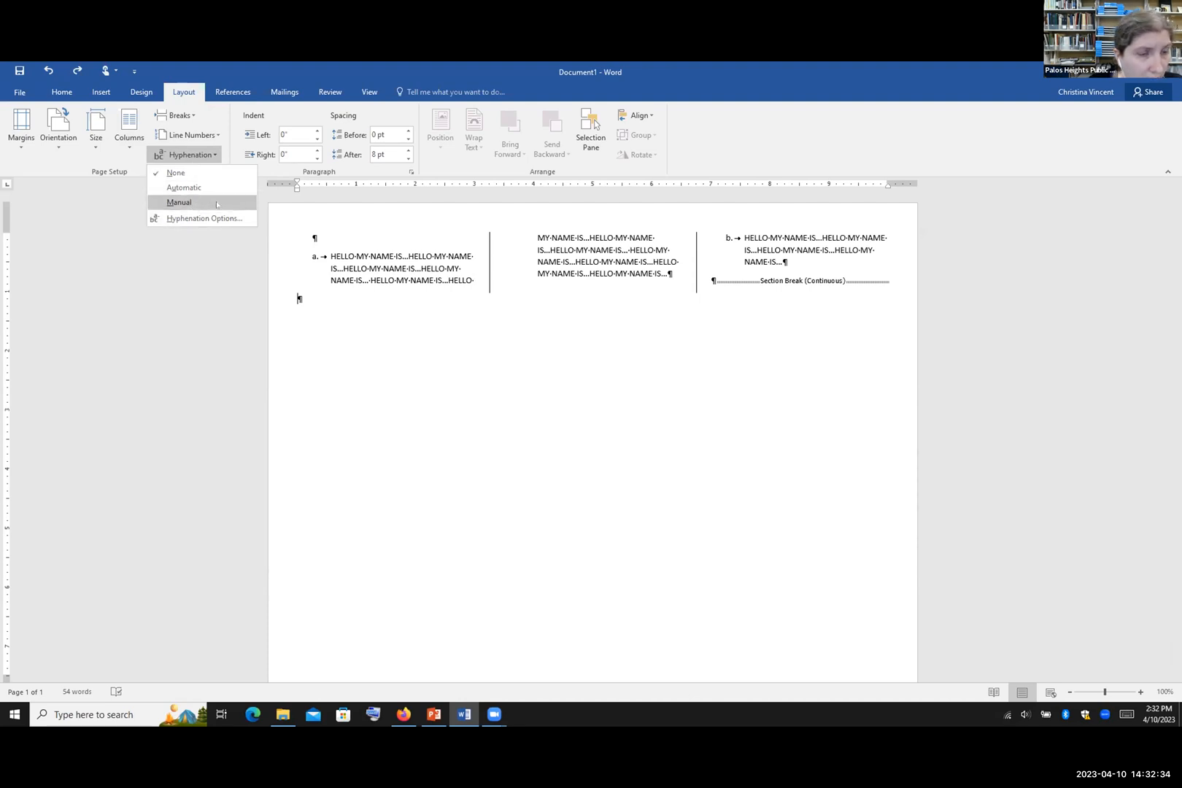
Step: Dismiss the Hyphenation list unchanged and place the cursor at column 3's section break
{"action": "left_click", "coordinate": [573, 306]}
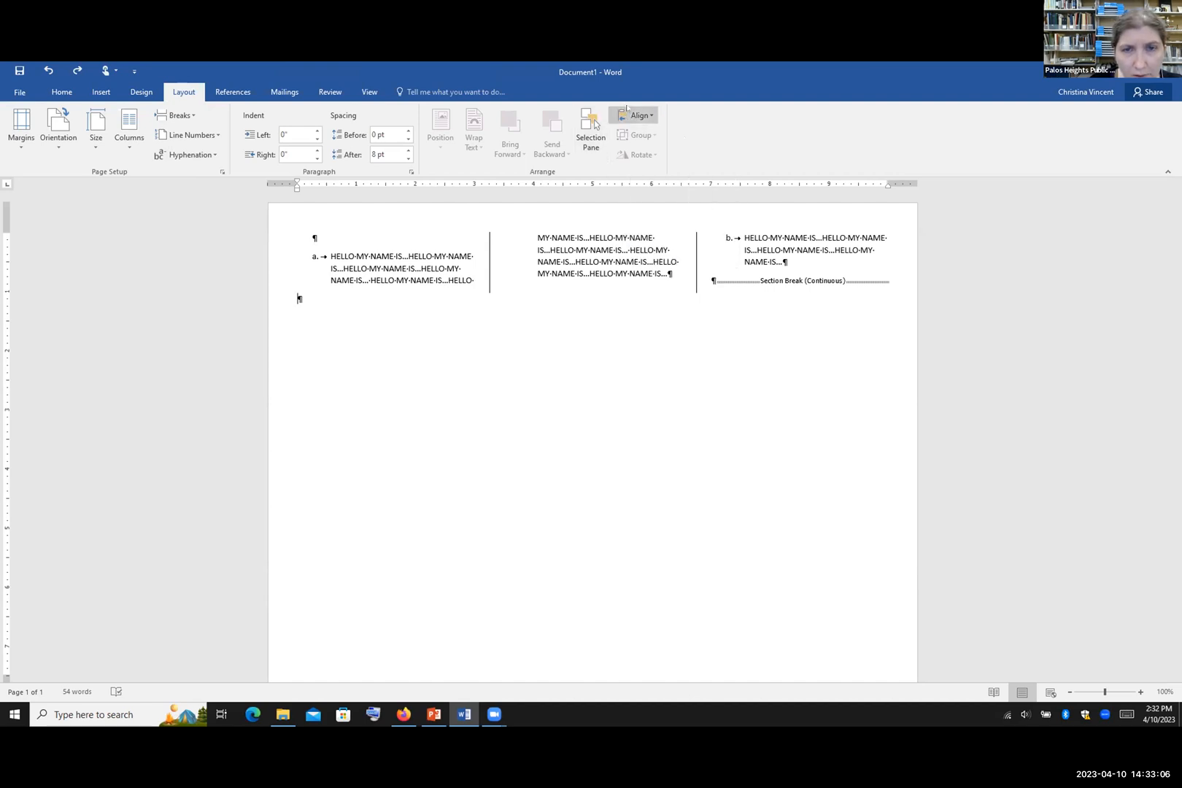
{"action": "left_click", "coordinate": [715, 280]}
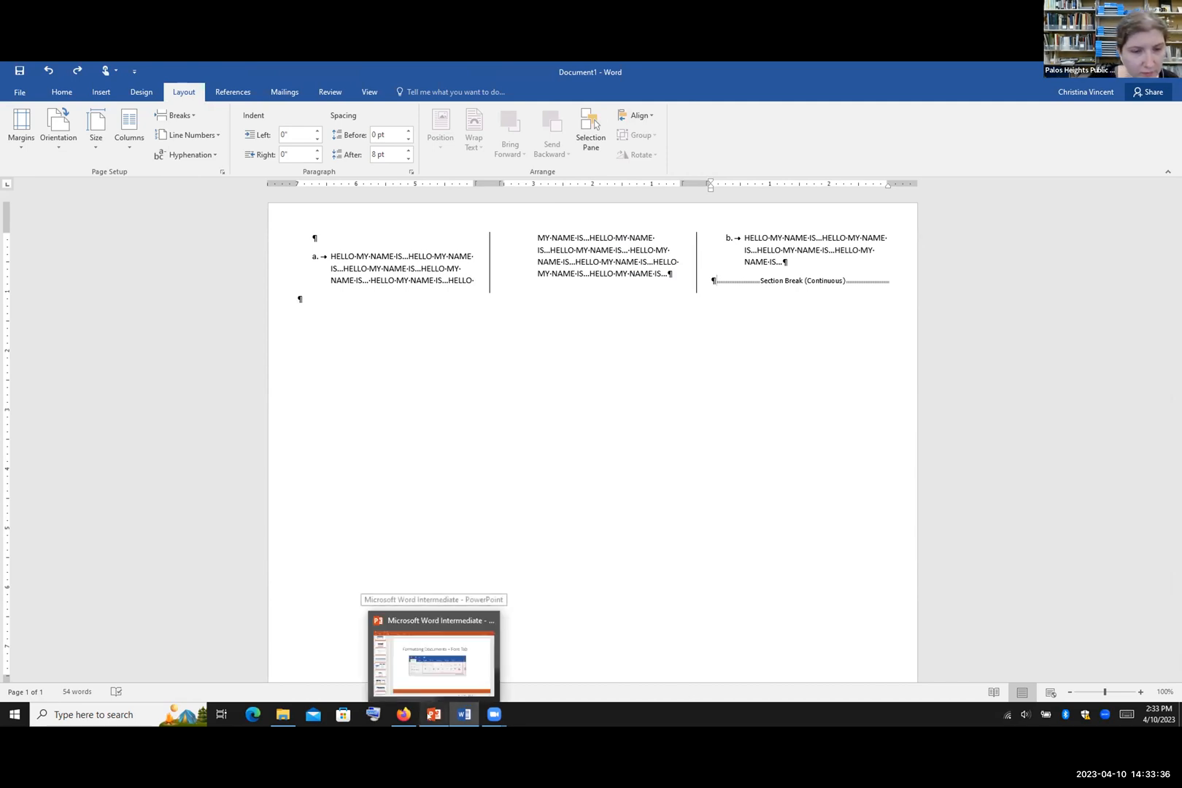
{"action": "left_click", "coordinate": [433, 715]}
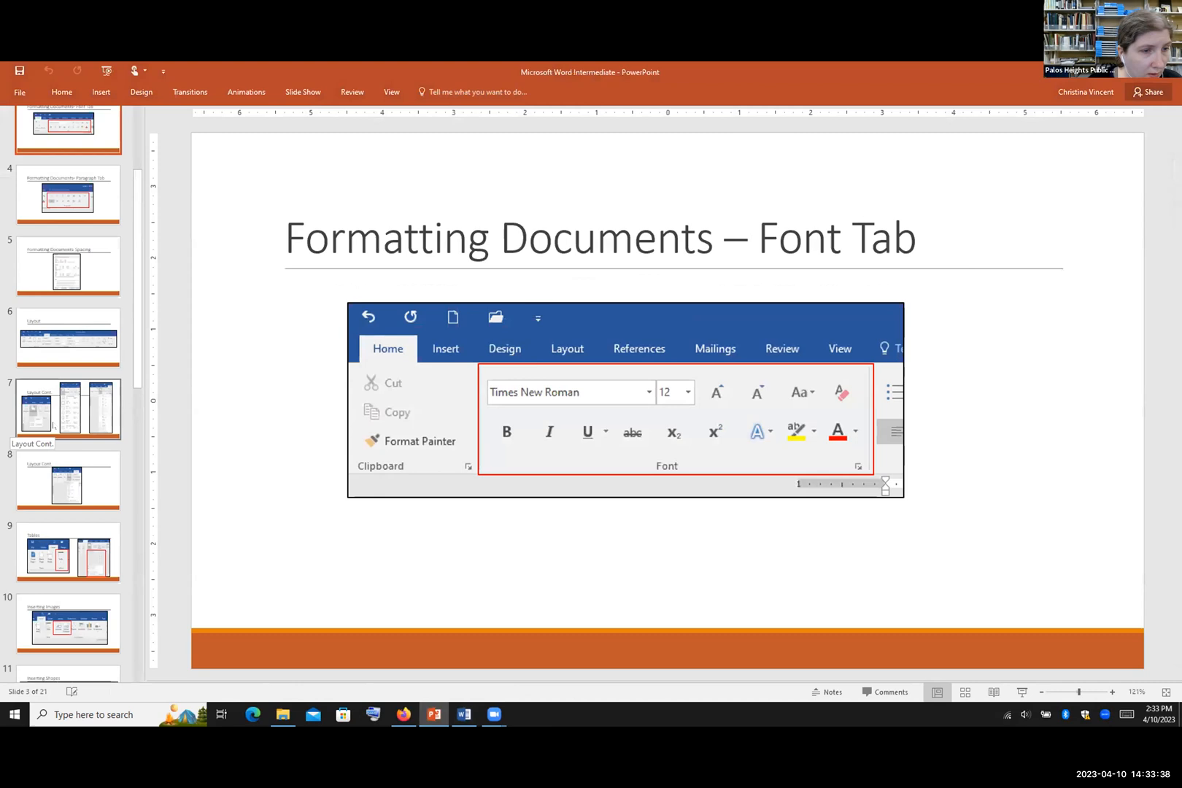
{"action": "left_click", "coordinate": [68, 553]}
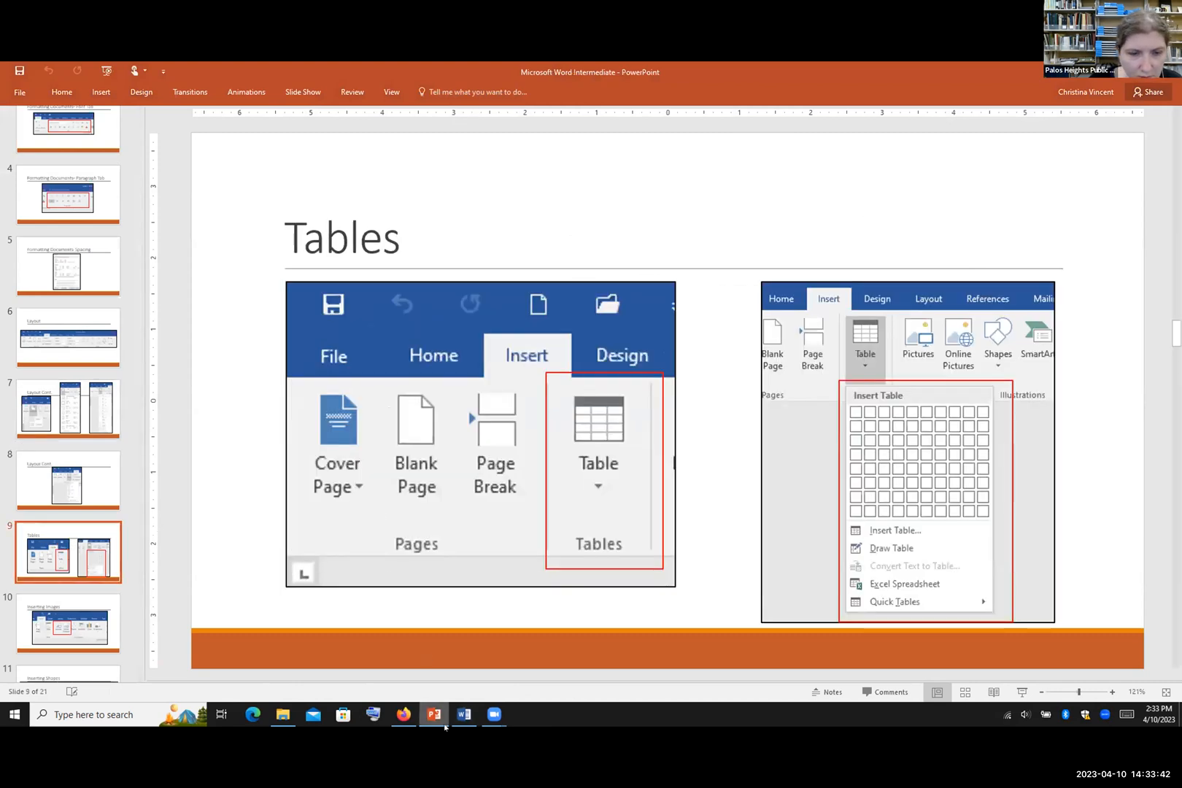
{"action": "left_click", "coordinate": [464, 714]}
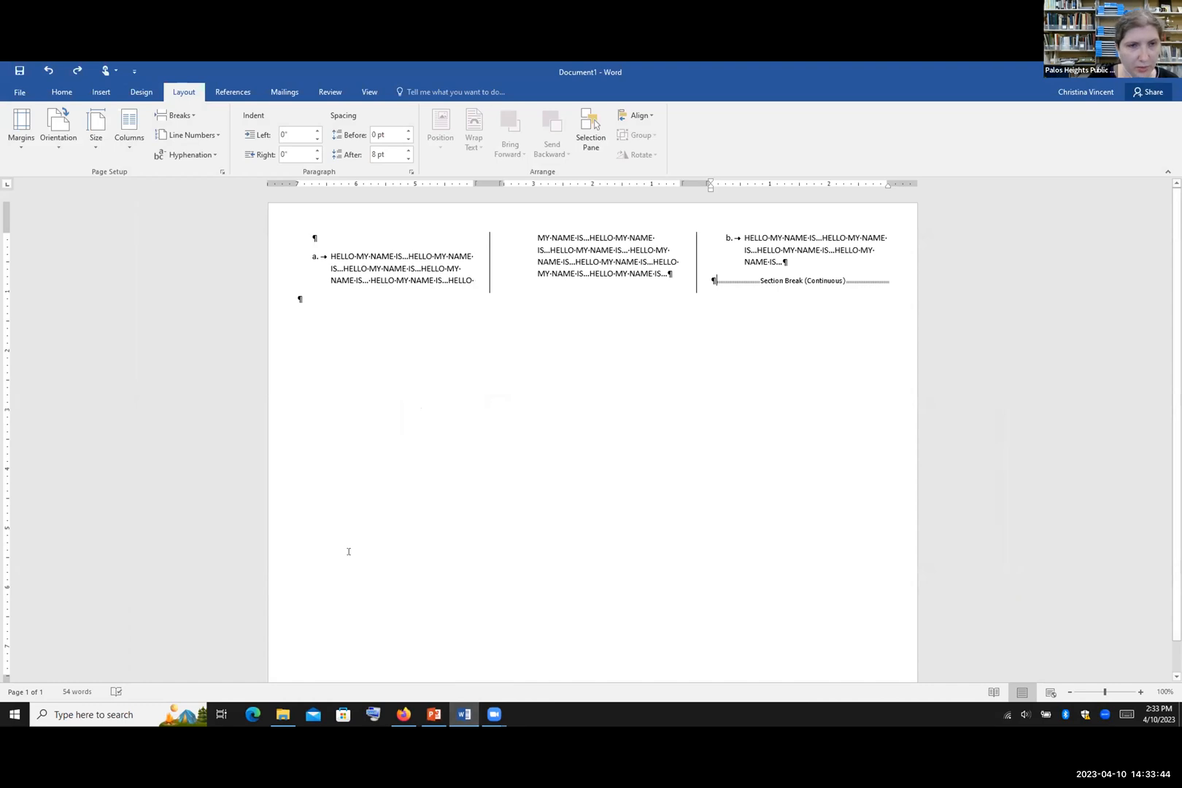
Step: Insert a page break after the three-column text, creating an empty page 2
{"action": "left_click", "coordinate": [299, 298]}
{"action": "left_click", "coordinate": [177, 115]}
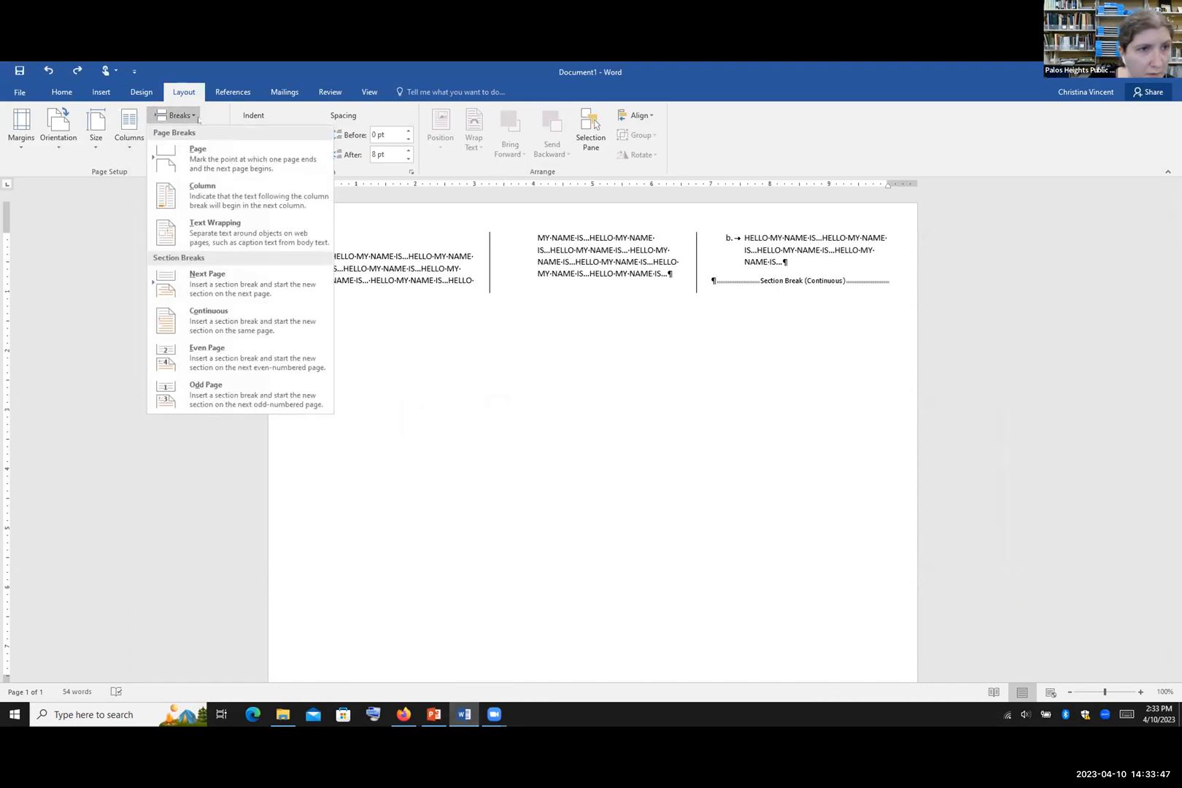
{"action": "left_click", "coordinate": [201, 154]}
{"action": "scroll", "coordinate": [593, 438], "scroll_direction": "down", "scroll_amount": 2}
{"action": "scroll", "coordinate": [593, 438], "scroll_direction": "down", "scroll_amount": 10}
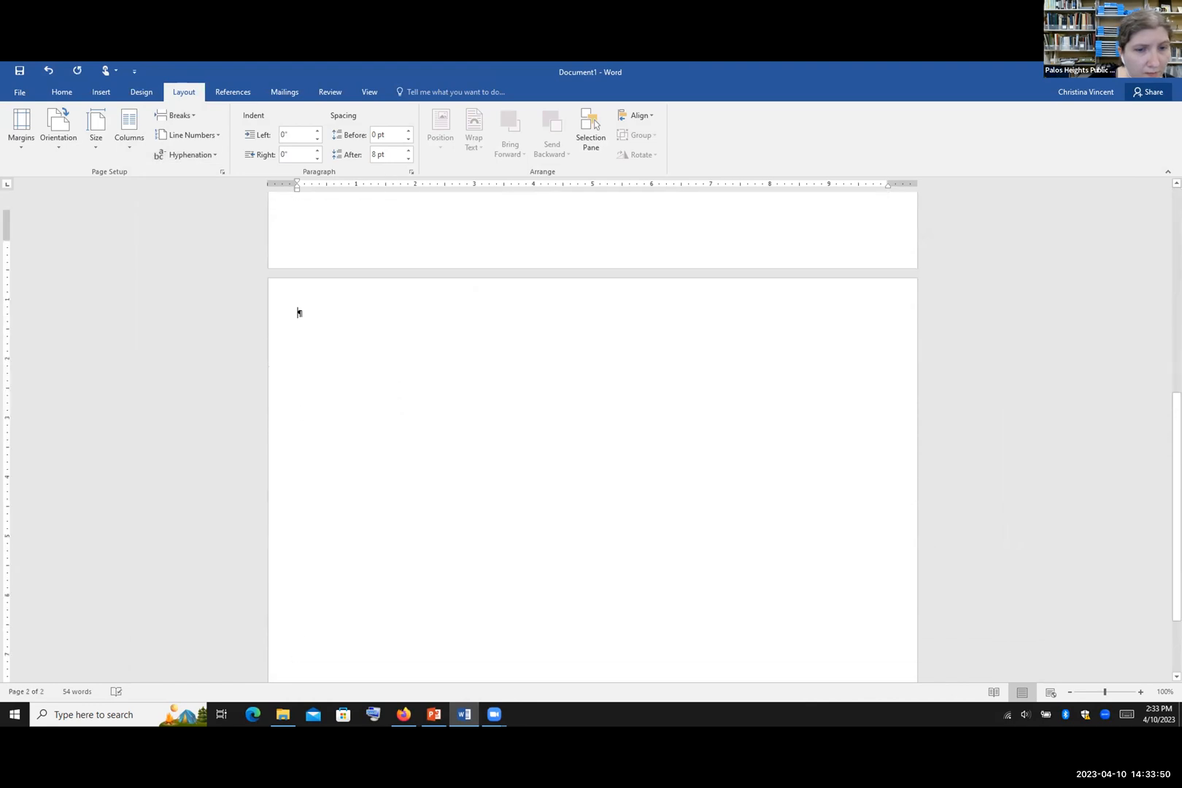
{"action": "scroll", "coordinate": [593, 438], "scroll_direction": "up", "scroll_amount": 1}
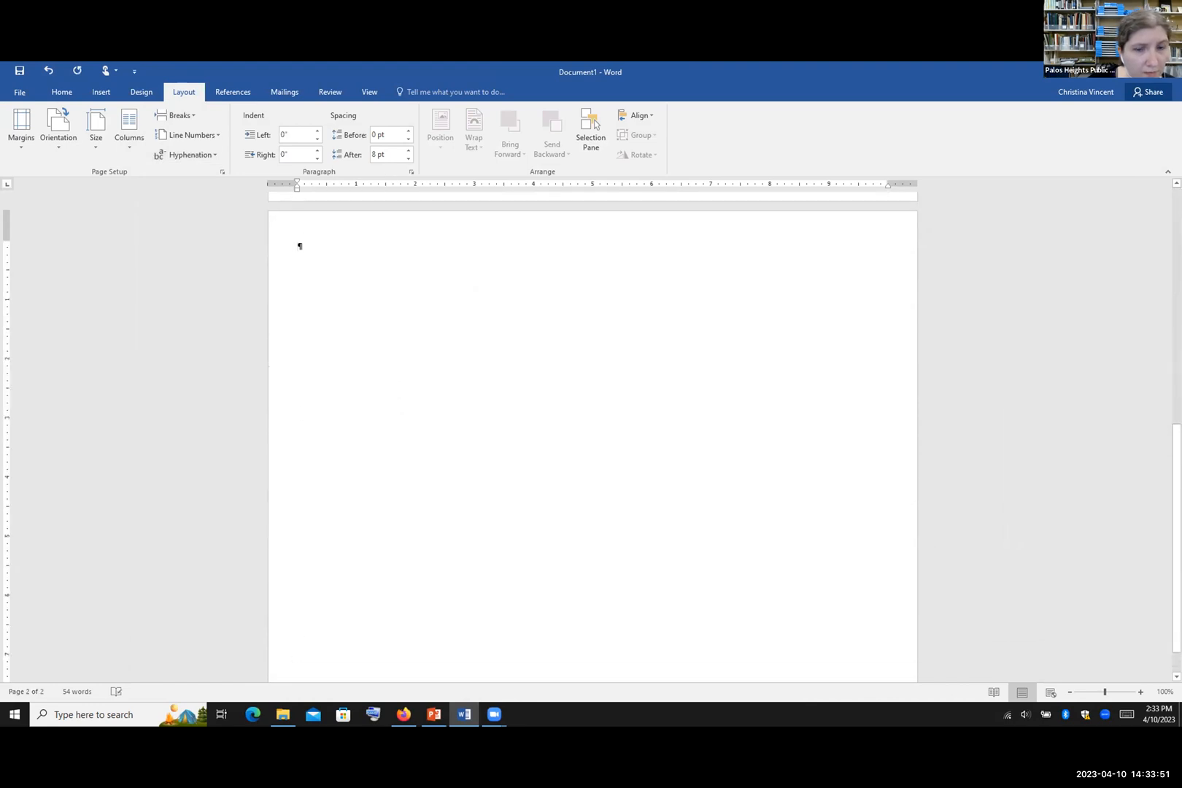
{"action": "left_click", "coordinate": [110, 94]}
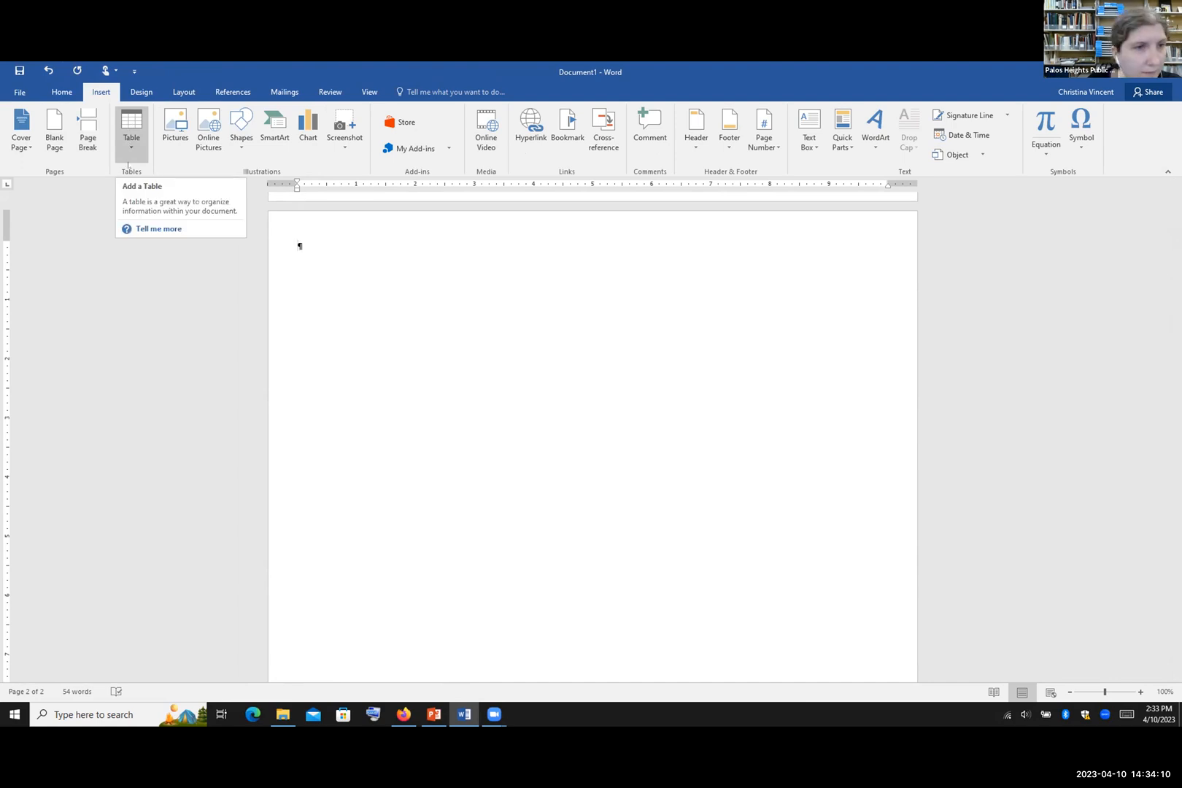
Step: Insert a 3×3 table on page 2 from the Table grid
{"action": "left_click", "coordinate": [130, 150]}
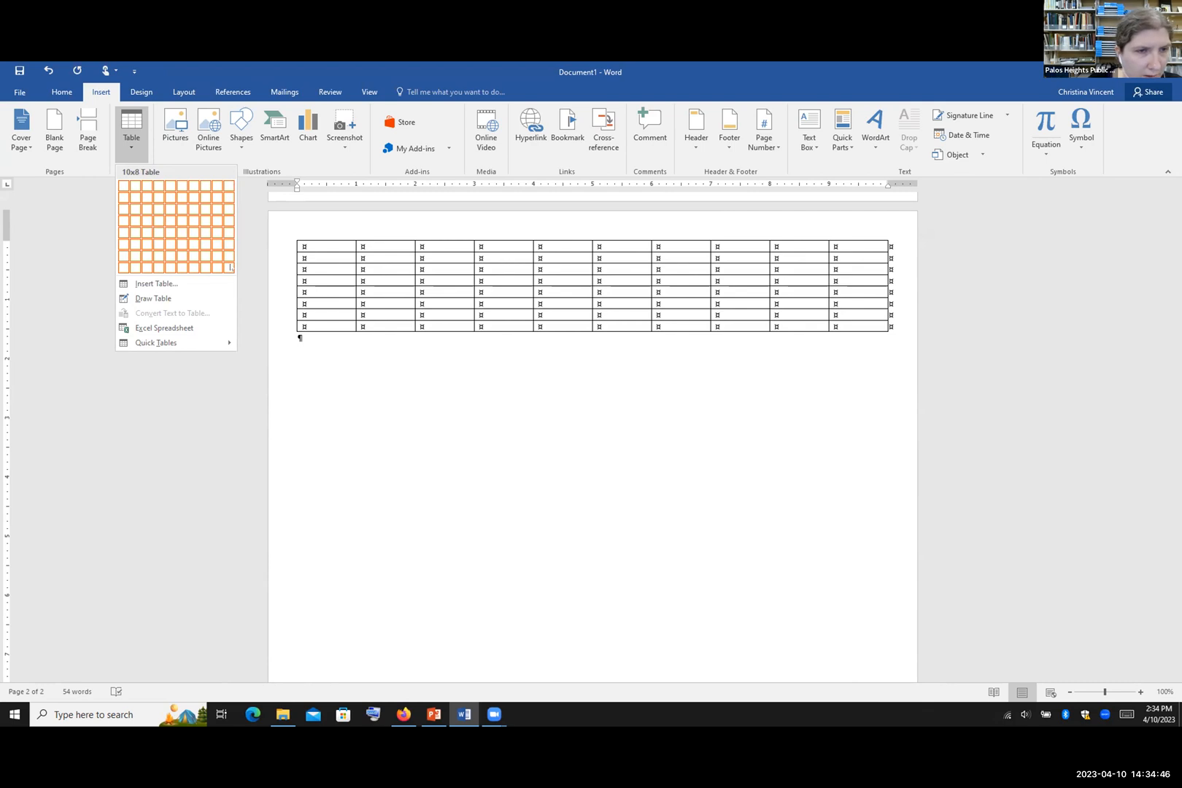
{"action": "left_click", "coordinate": [148, 212]}
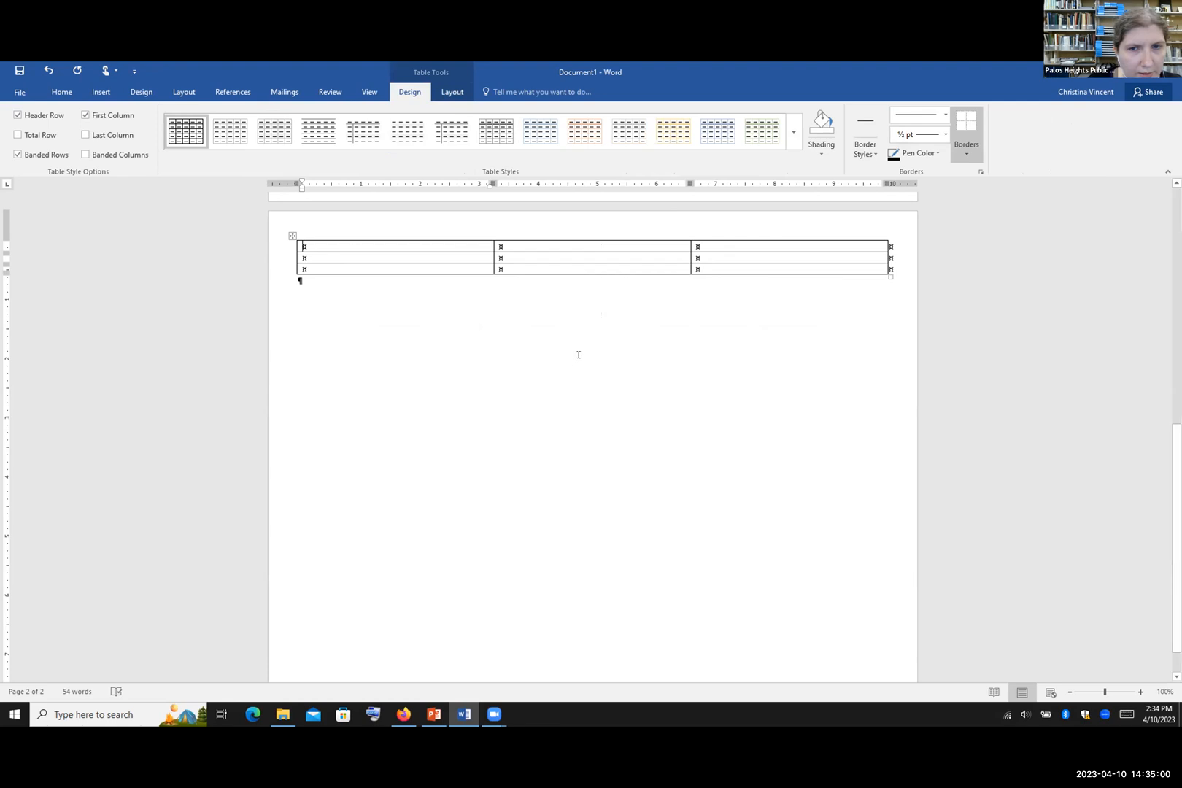
{"action": "left_click", "coordinate": [100, 88]}
{"action": "left_click", "coordinate": [132, 146]}
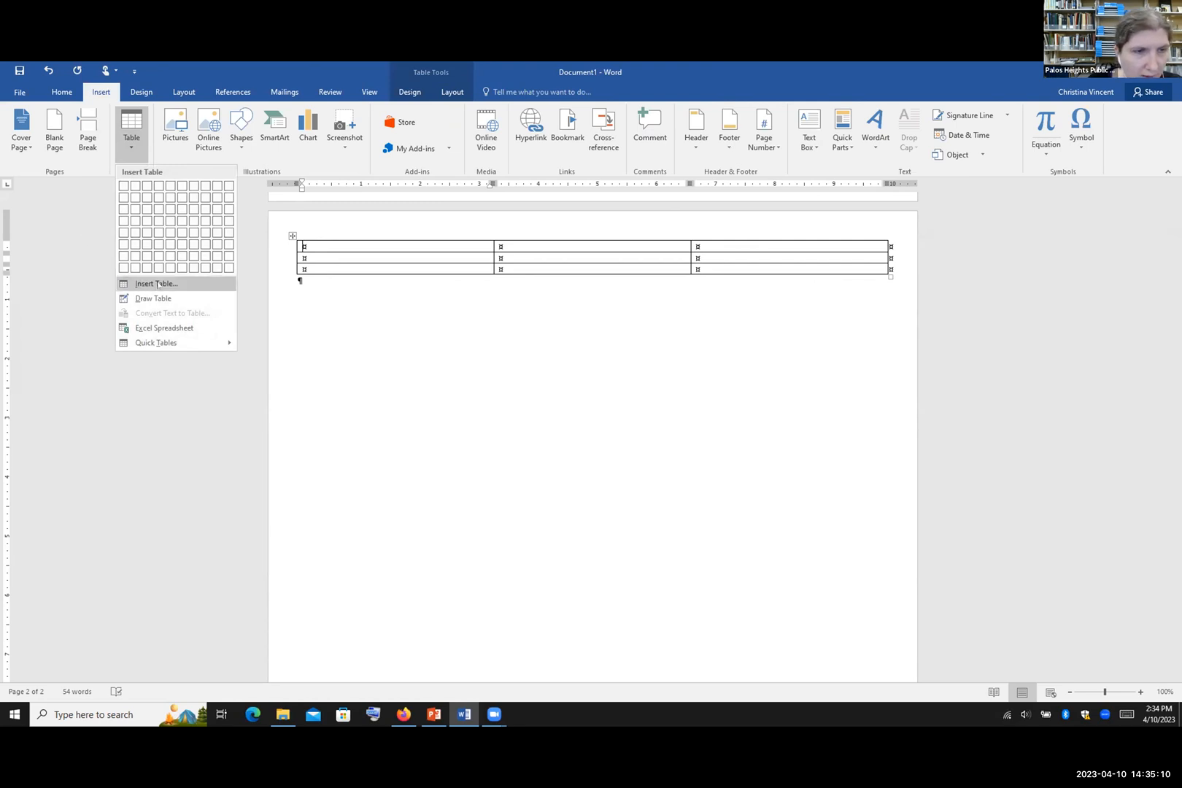
{"action": "left_click", "coordinate": [134, 283]}
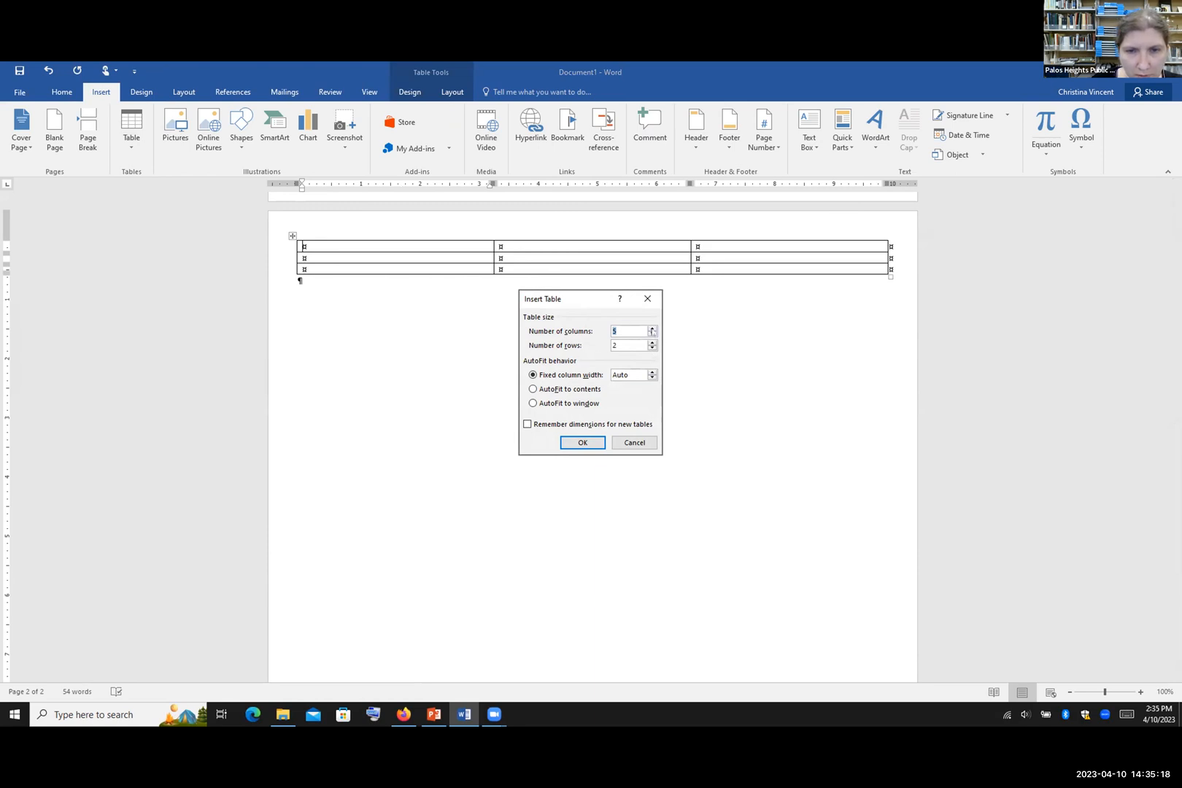
{"action": "left_click", "coordinate": [652, 328]}
{"action": "key", "text": "Tab"}
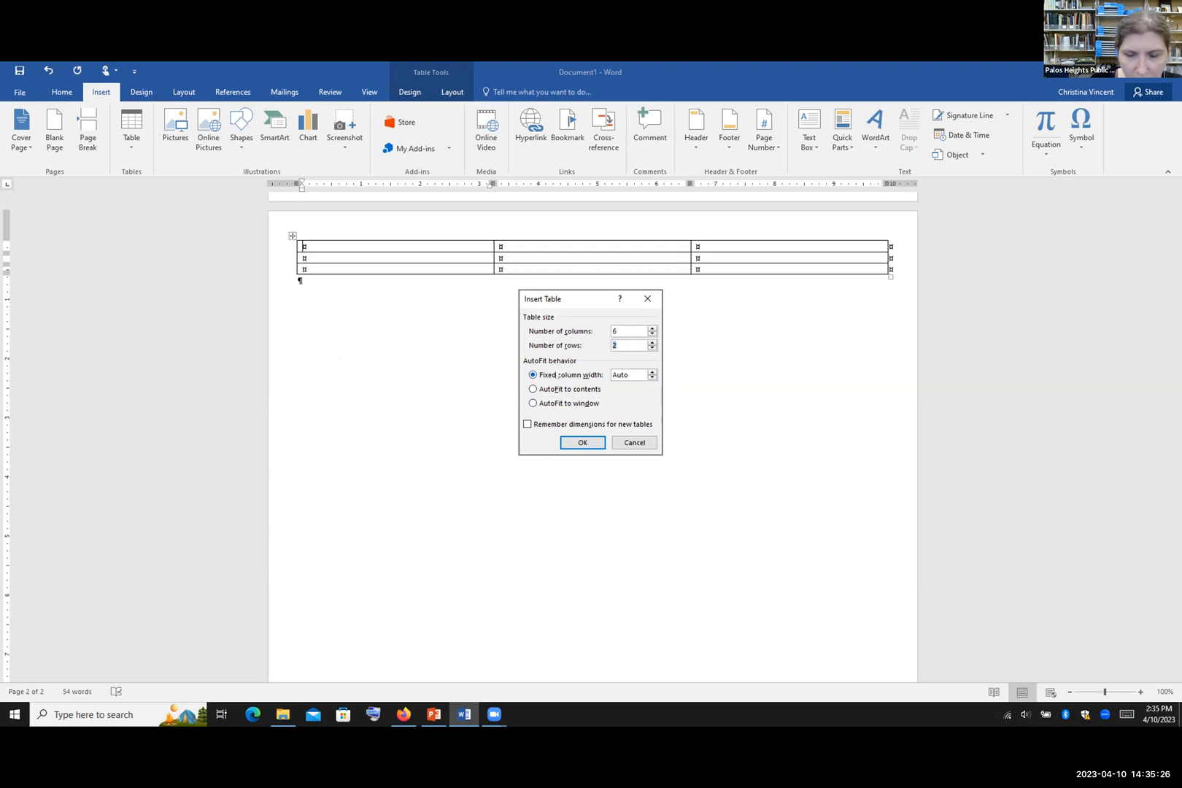
{"action": "left_click", "coordinate": [651, 372]}
{"action": "double_click", "coordinate": [652, 372]}
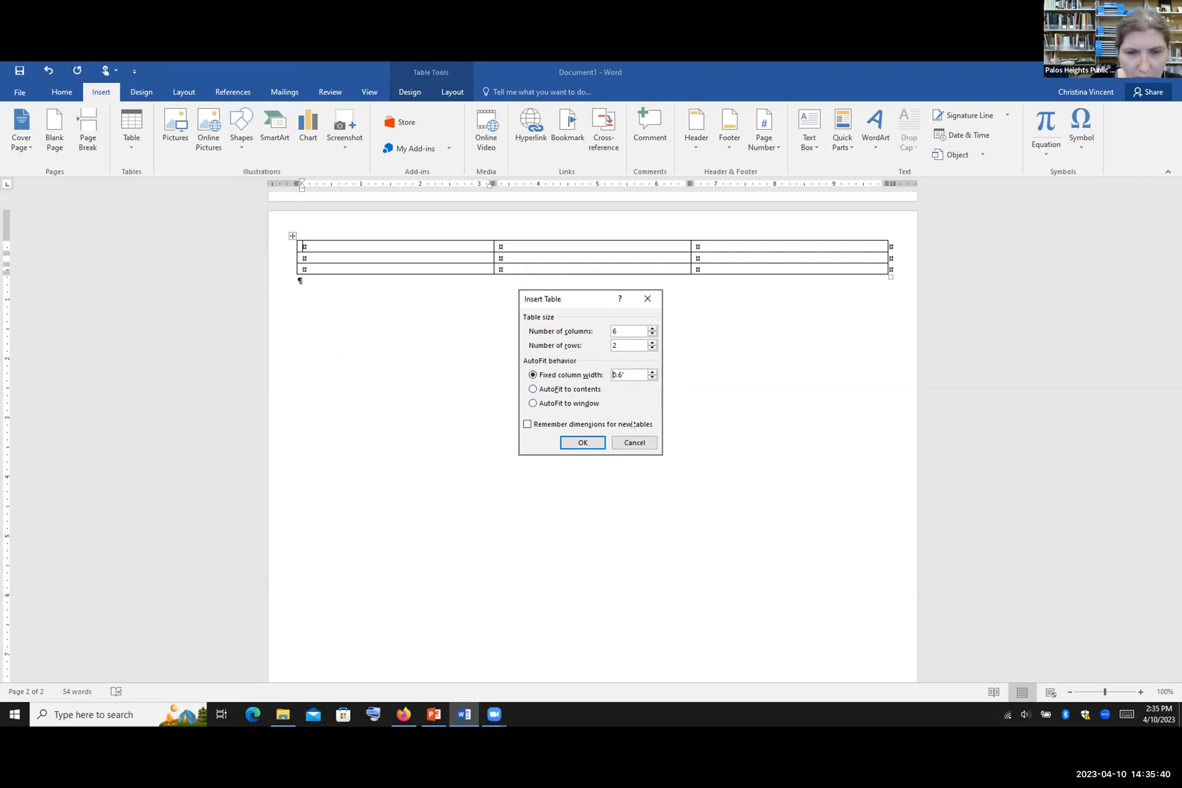
{"action": "left_click", "coordinate": [631, 448]}
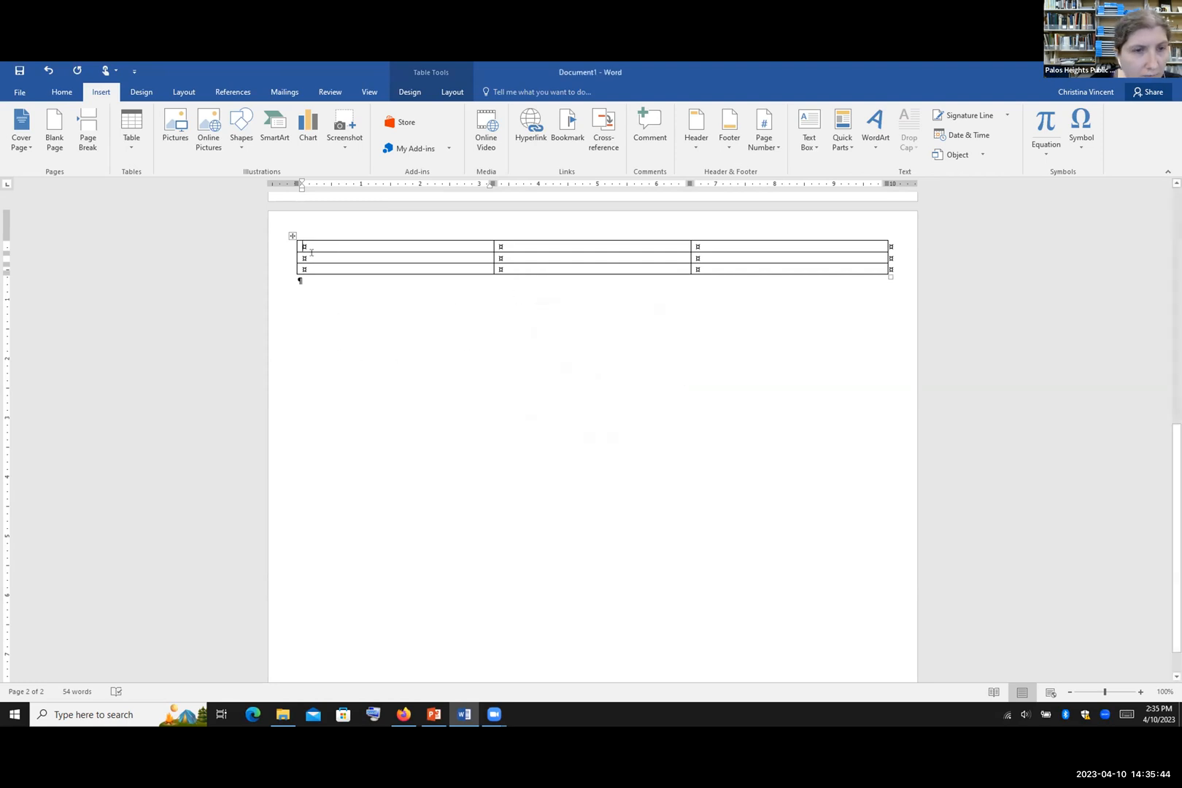
{"action": "left_click", "coordinate": [132, 128]}
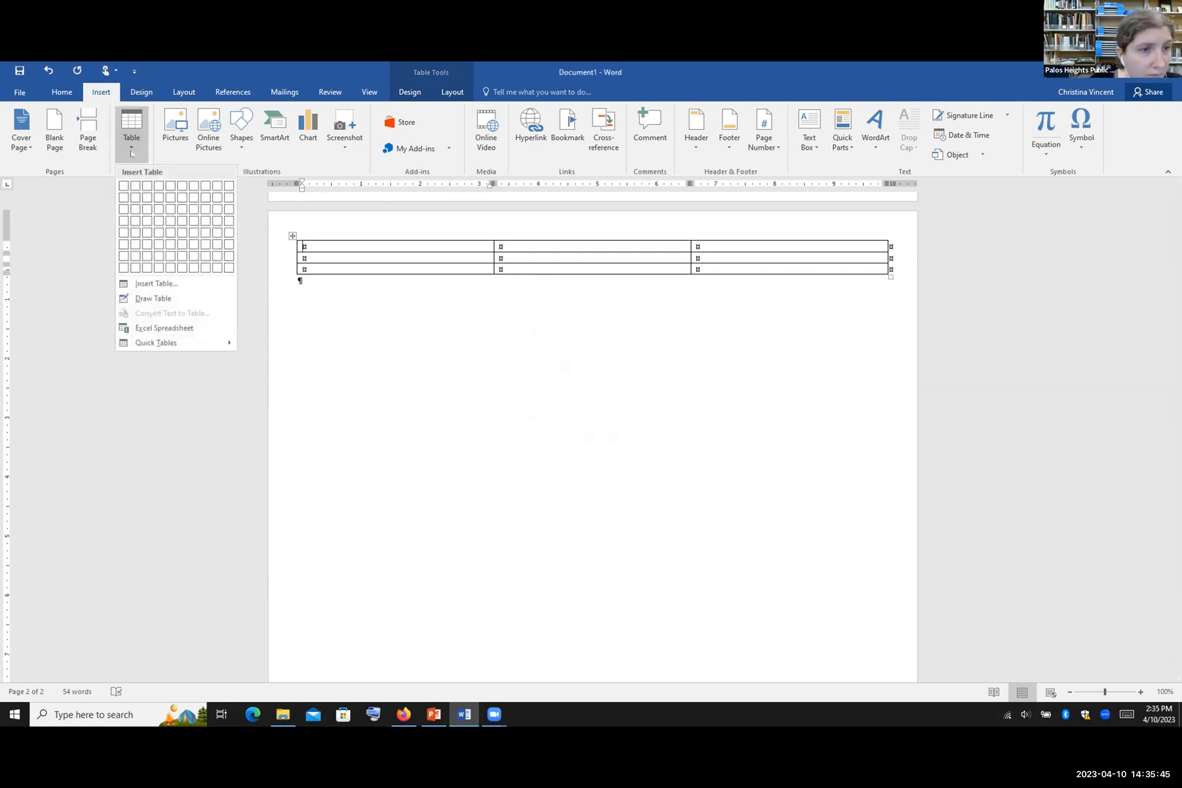
{"action": "left_click", "coordinate": [144, 299]}
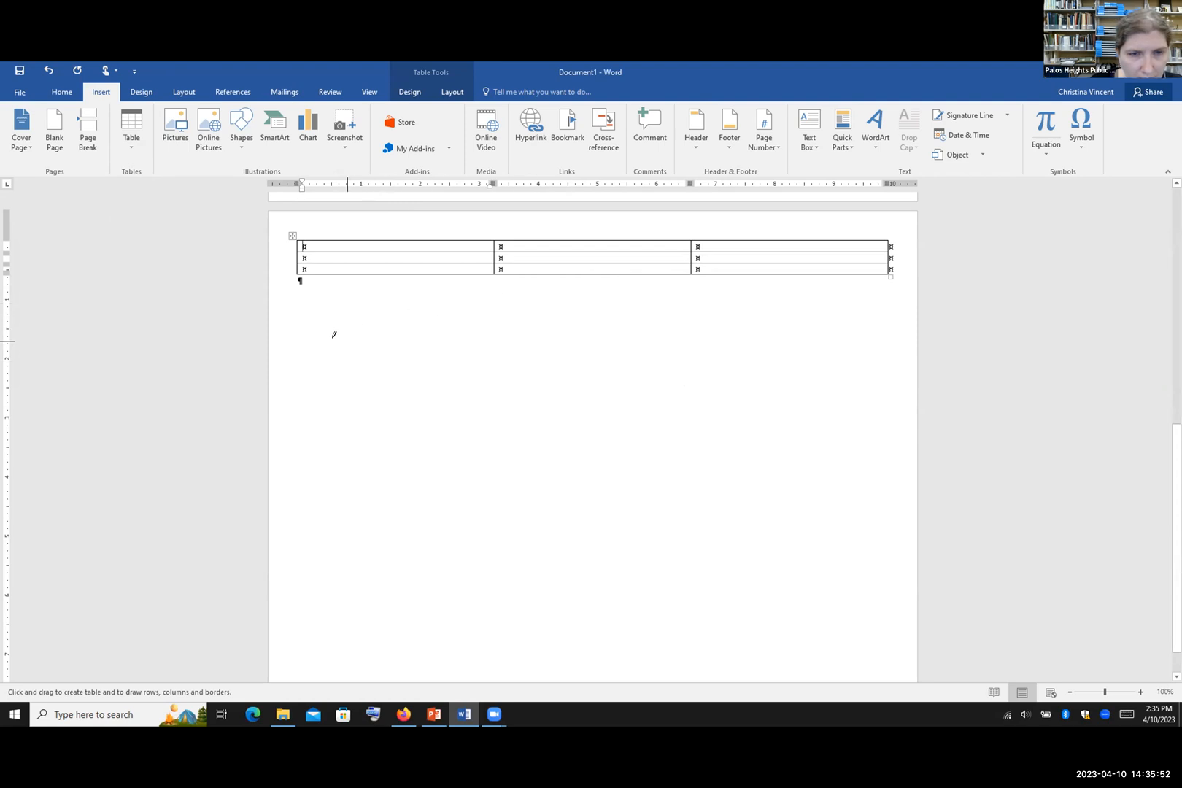
{"action": "mouse_move", "coordinate": [333, 345]}
{"action": "left_mouse_down"}
{"action": "mouse_move", "coordinate": [400, 348]}
{"action": "mouse_move", "coordinate": [505, 406]}
{"action": "mouse_move", "coordinate": [676, 452]}
{"action": "left_mouse_up"}
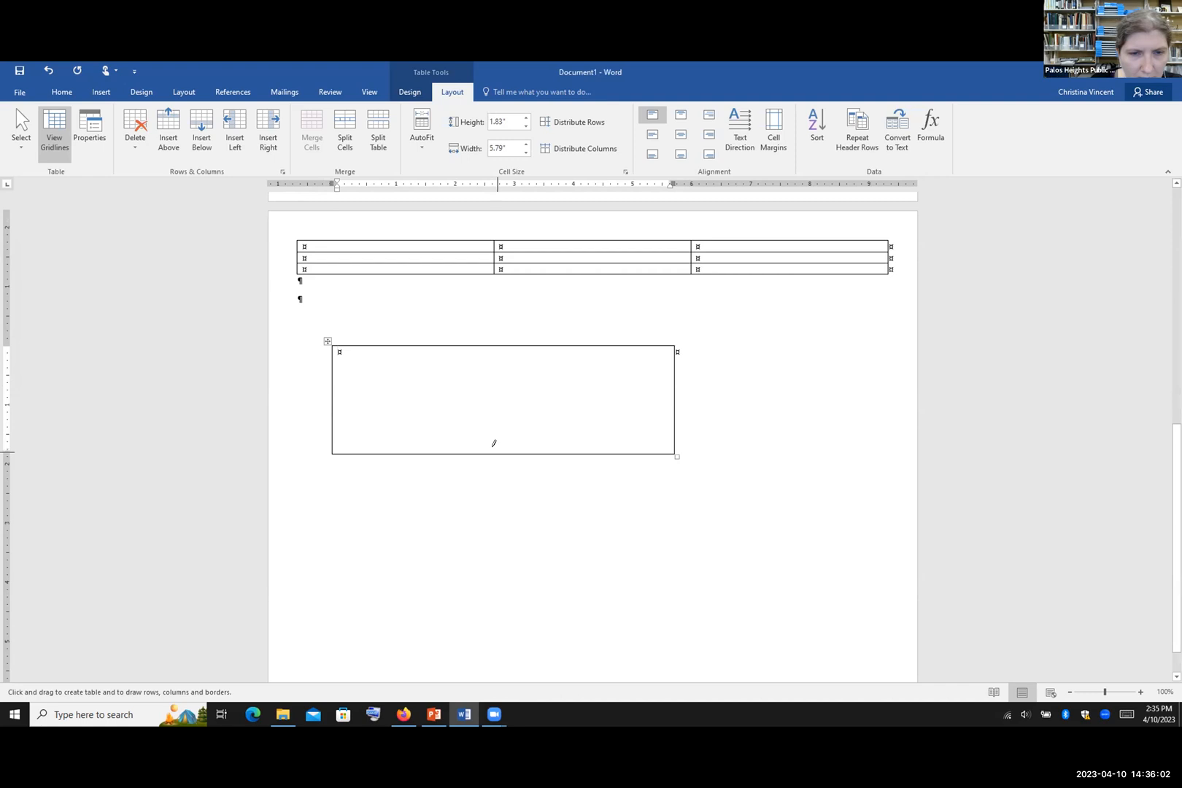
{"action": "left_click_drag", "start_coordinate": [494, 437], "coordinate": [494, 345]}
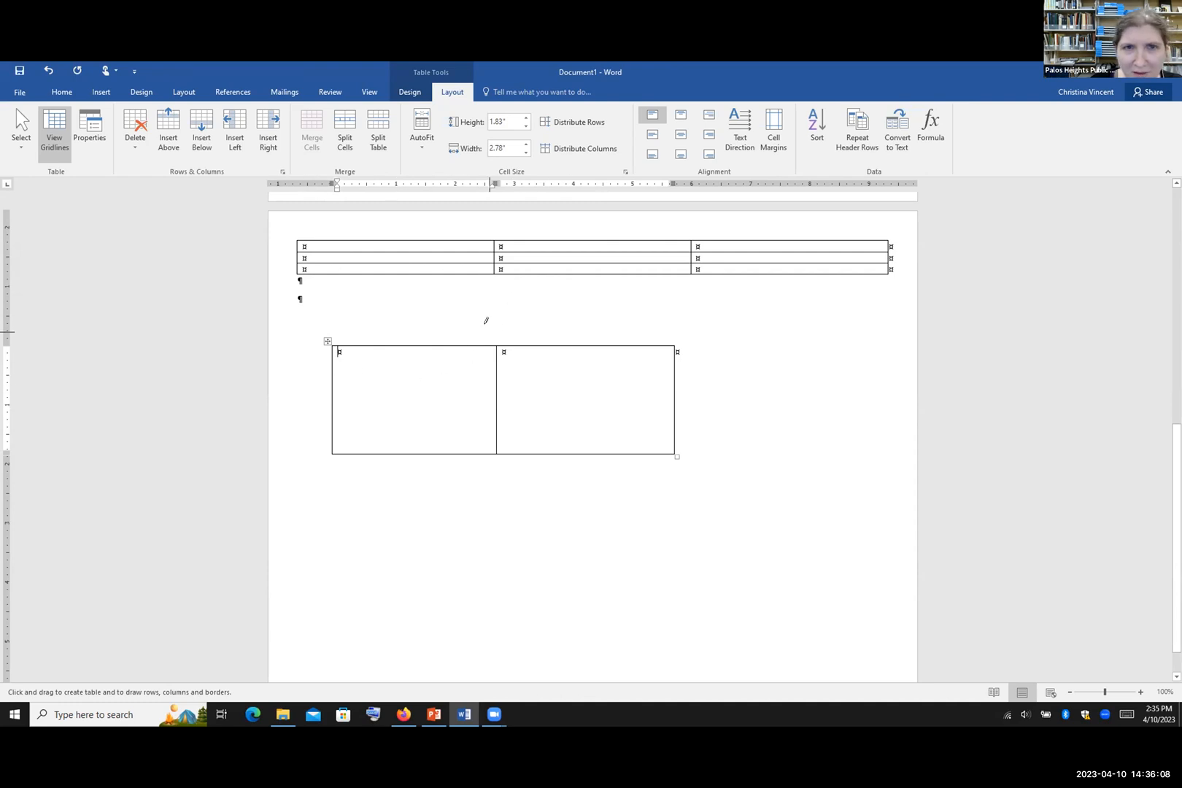
{"action": "left_click", "coordinate": [48, 71]}
{"action": "left_click", "coordinate": [48, 71]}
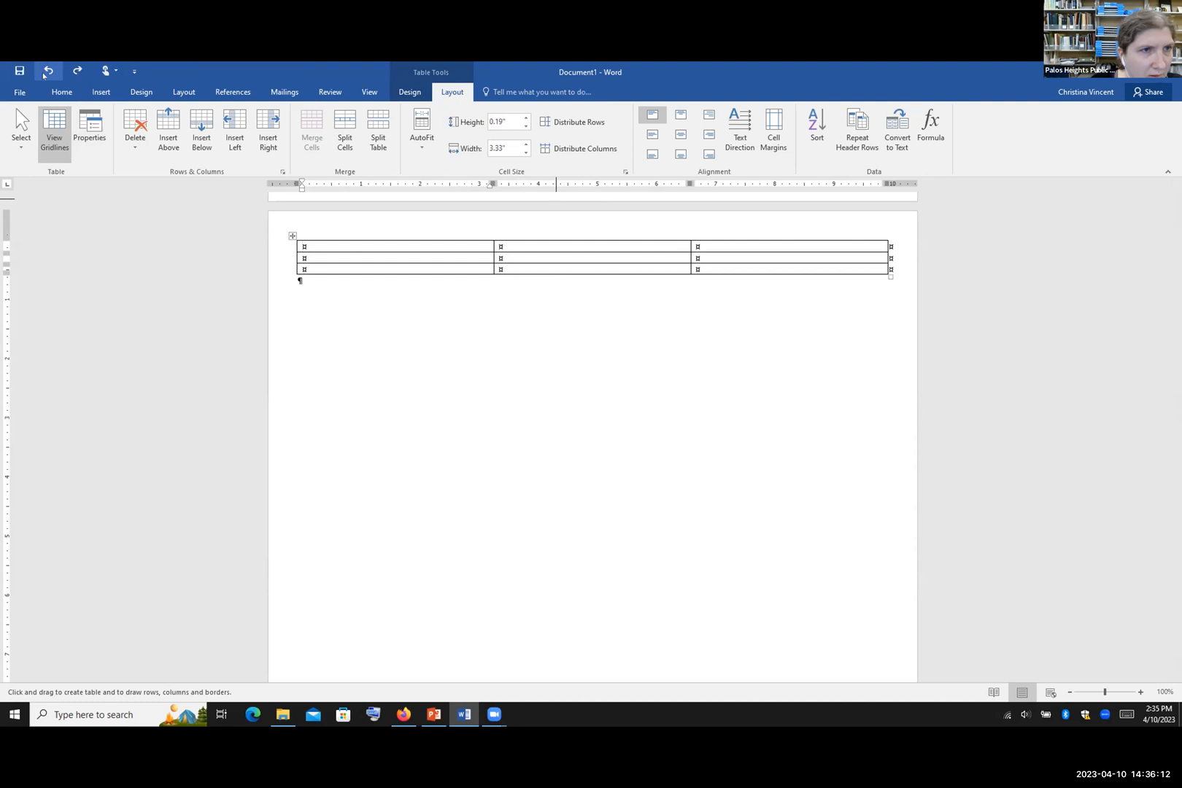
{"action": "left_click", "coordinate": [99, 93]}
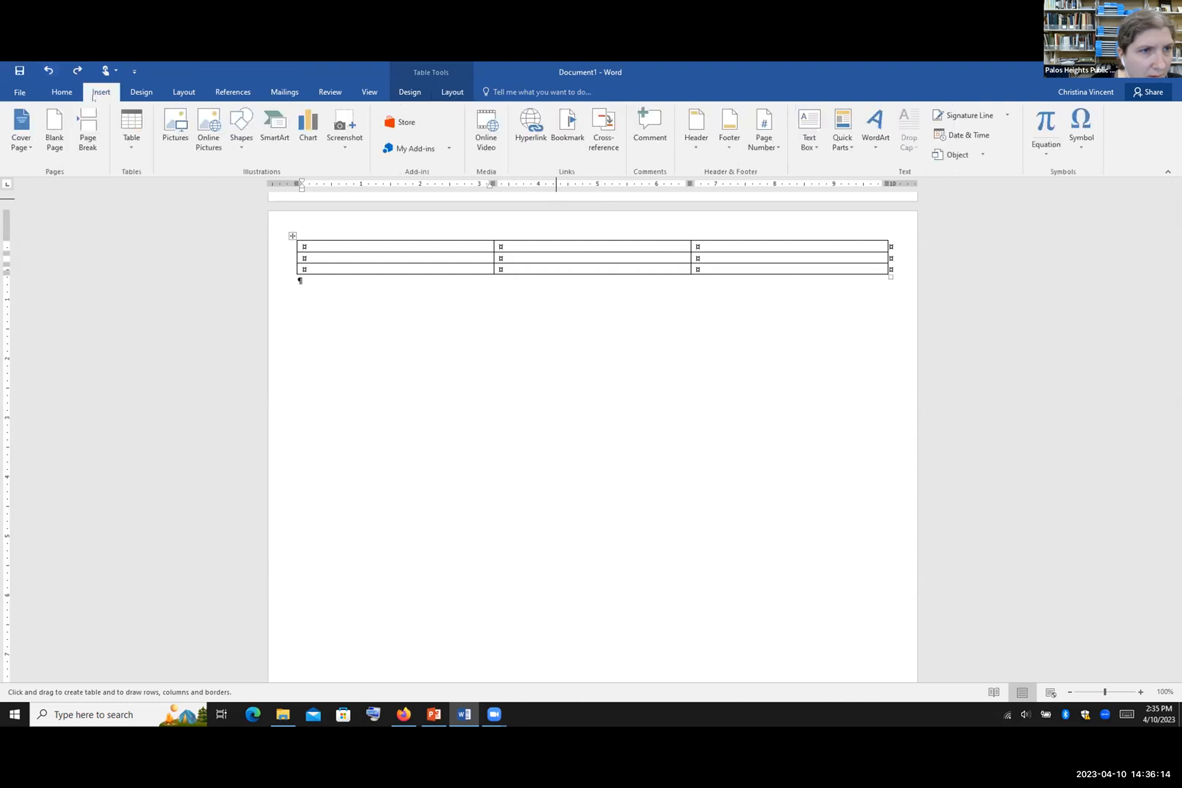
Step: Browse the Quick Tables gallery and dismiss it without inserting a design
{"action": "left_click", "coordinate": [133, 137]}
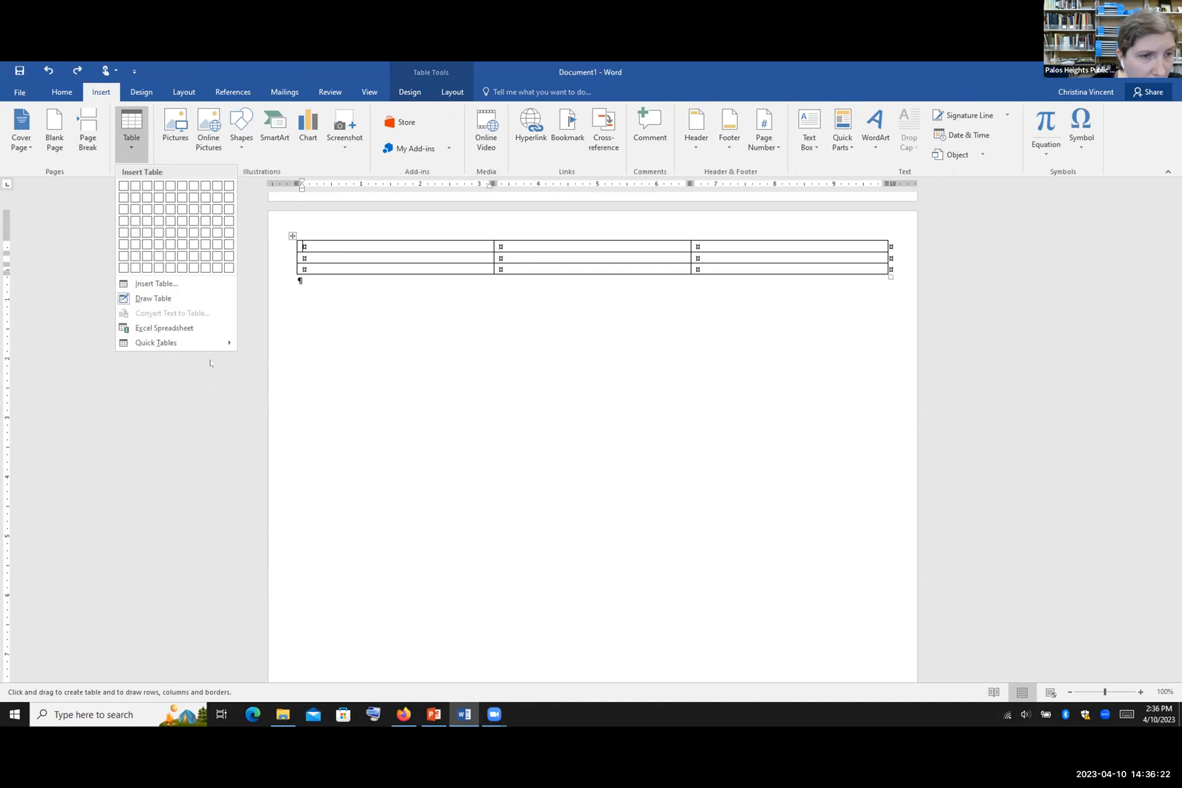
{"action": "mouse_move", "coordinate": [220, 345]}
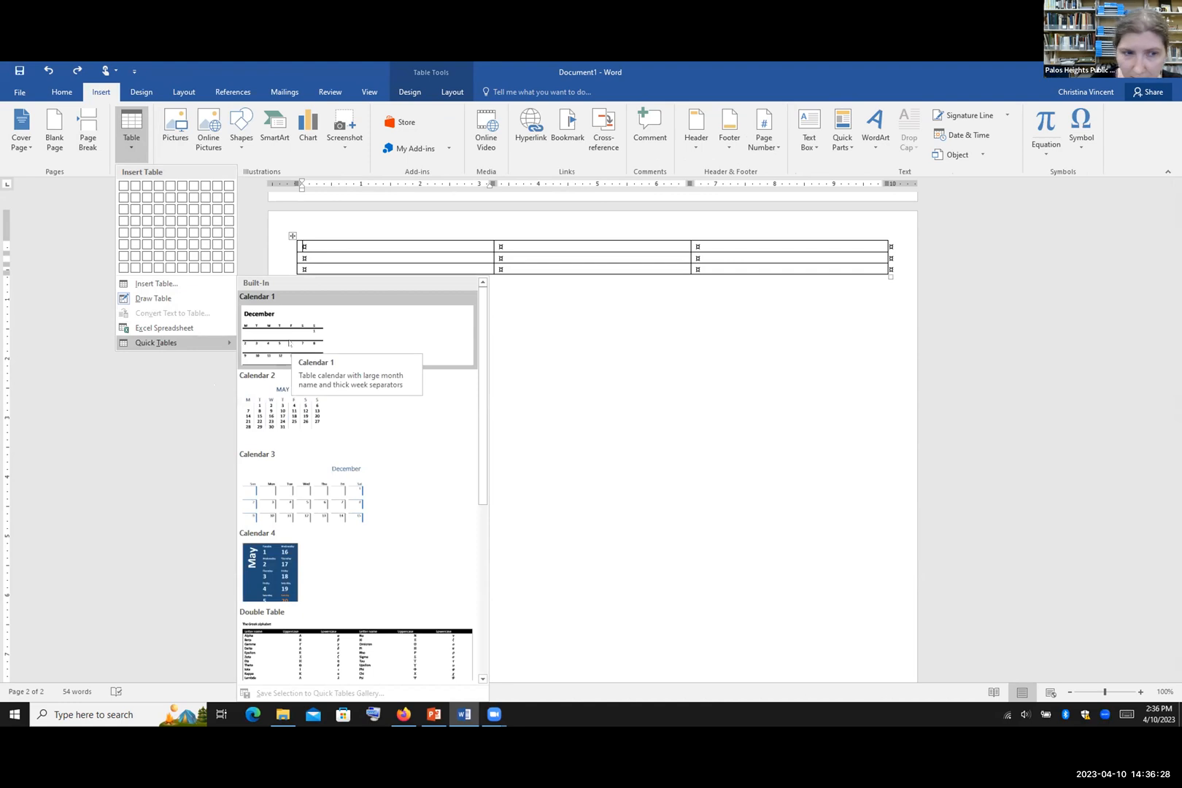
{"action": "scroll", "coordinate": [308, 352], "scroll_direction": "down", "scroll_amount": 3}
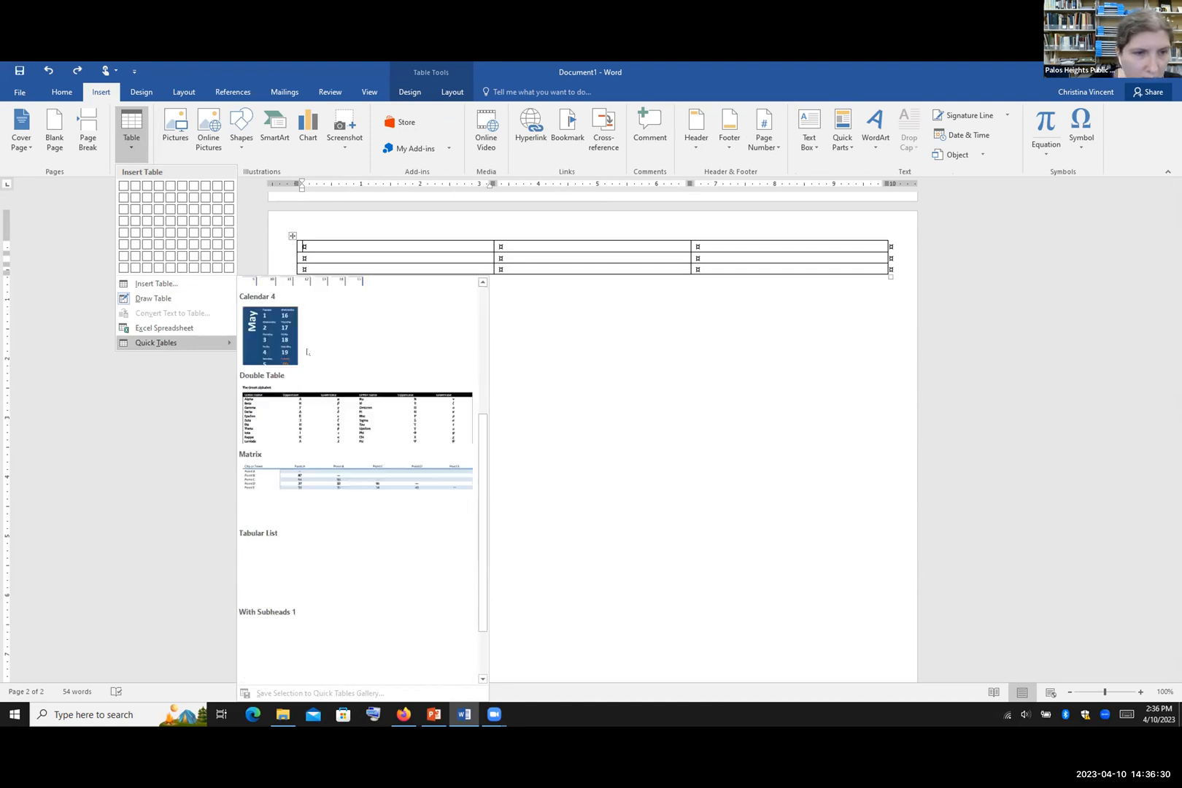
{"action": "scroll", "coordinate": [357, 366], "scroll_direction": "down", "scroll_amount": 1}
{"action": "scroll", "coordinate": [359, 338], "scroll_direction": "up", "scroll_amount": 5}
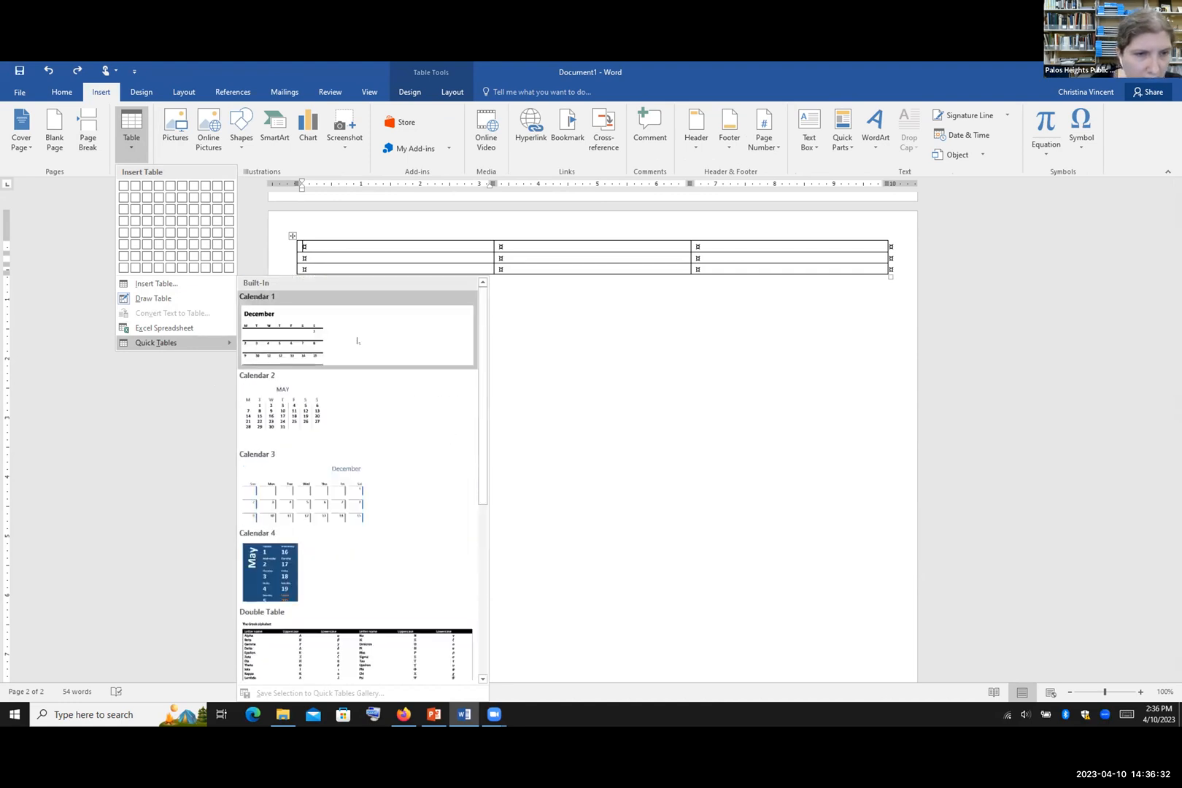
{"action": "scroll", "coordinate": [319, 502], "scroll_direction": "down", "scroll_amount": 3}
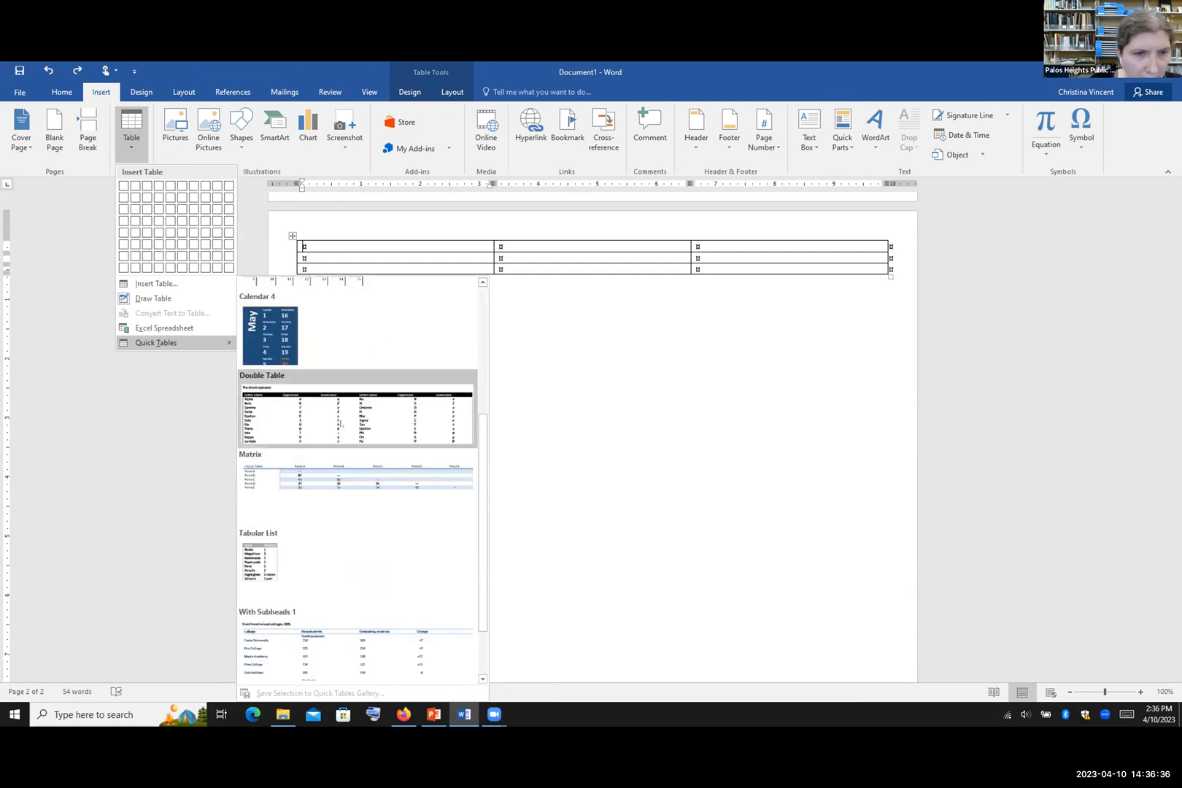
{"action": "scroll", "coordinate": [340, 423], "scroll_direction": "down", "scroll_amount": 1}
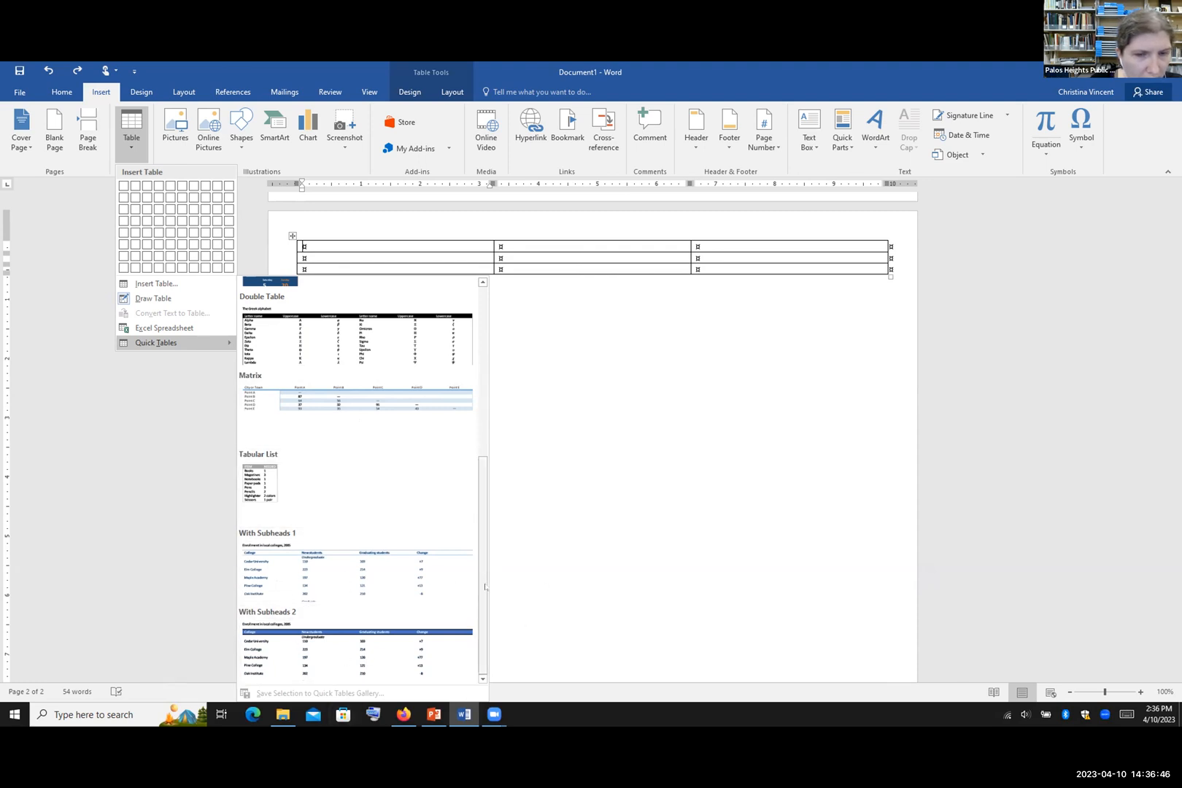
{"action": "scroll", "coordinate": [458, 590], "scroll_direction": "up", "scroll_amount": 4}
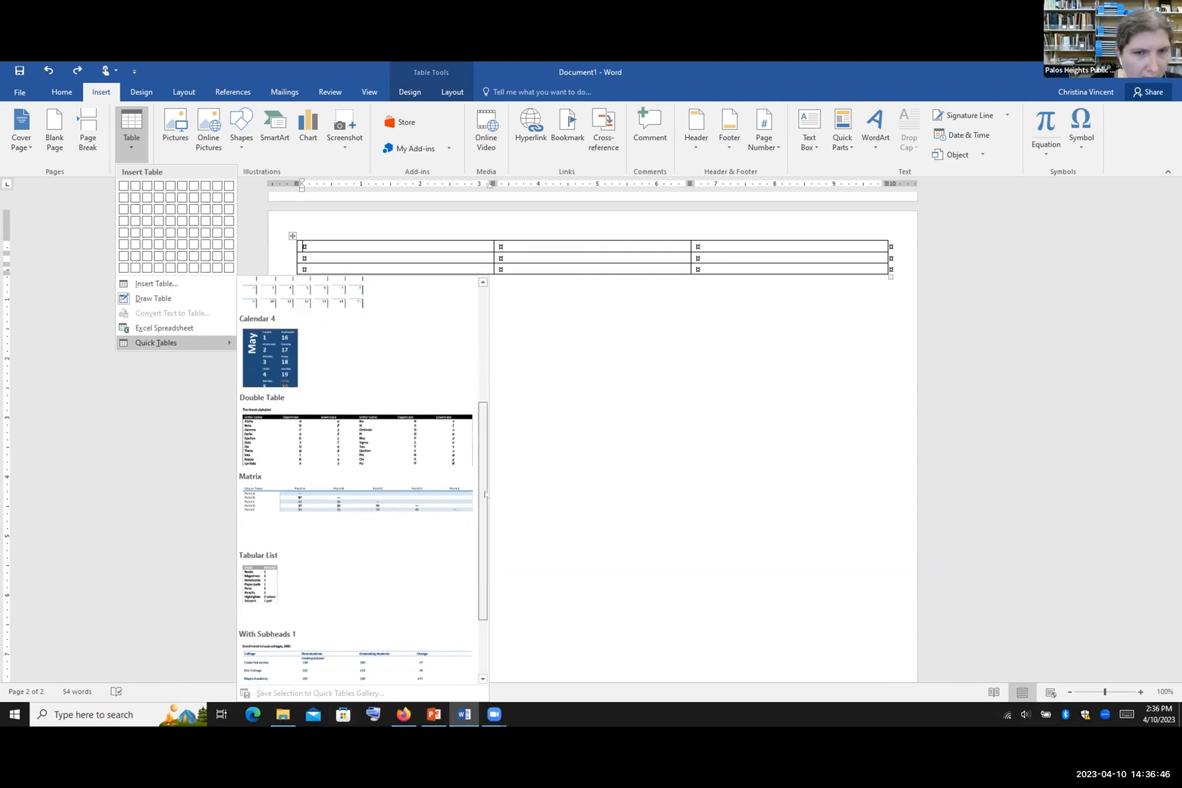
{"action": "left_click", "coordinate": [153, 432]}
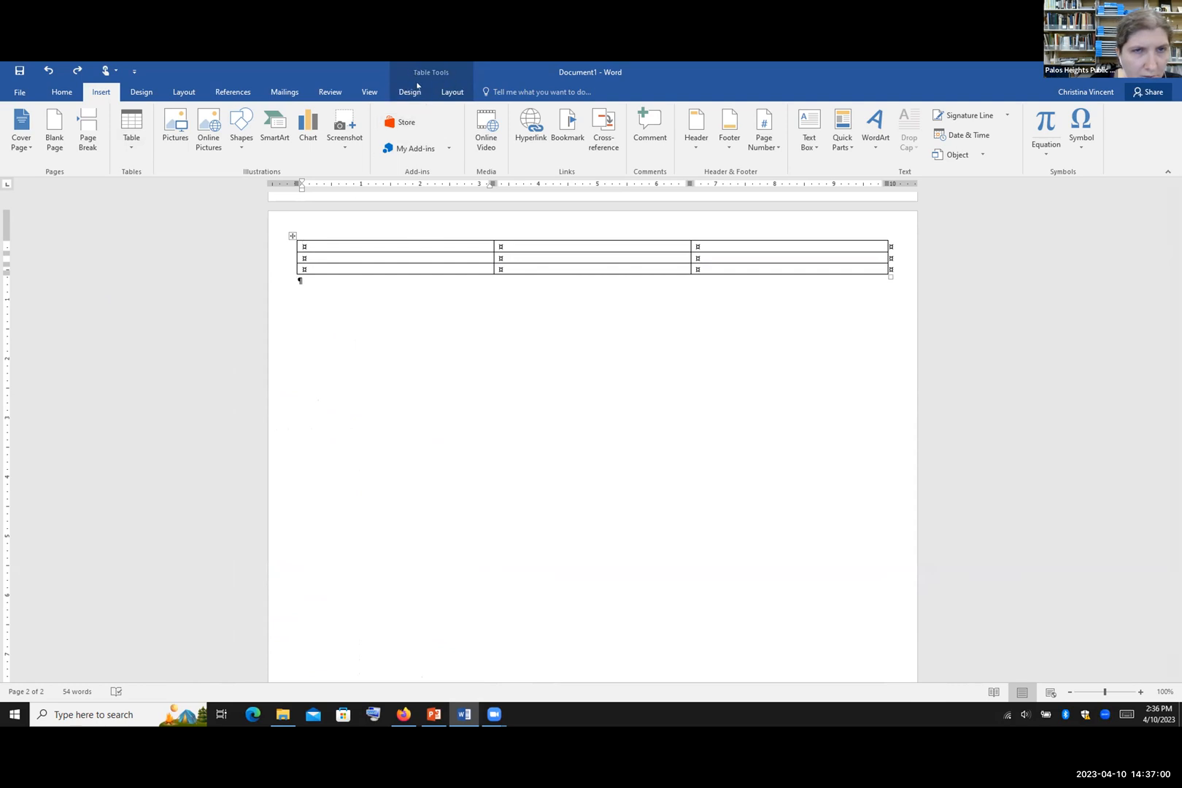
Step: From the table's first cell, view Shading colours without choosing one, then show Border Styles
{"action": "left_click", "coordinate": [294, 279]}
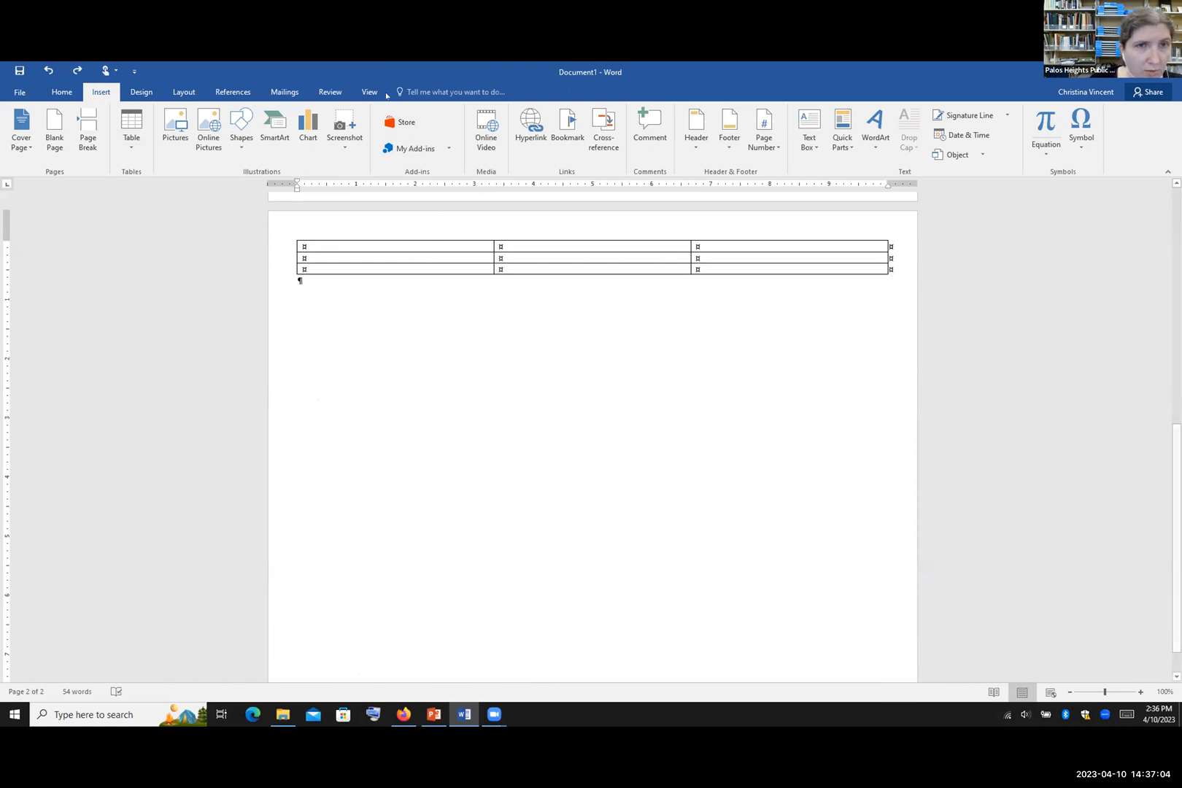
{"action": "left_click", "coordinate": [340, 248]}
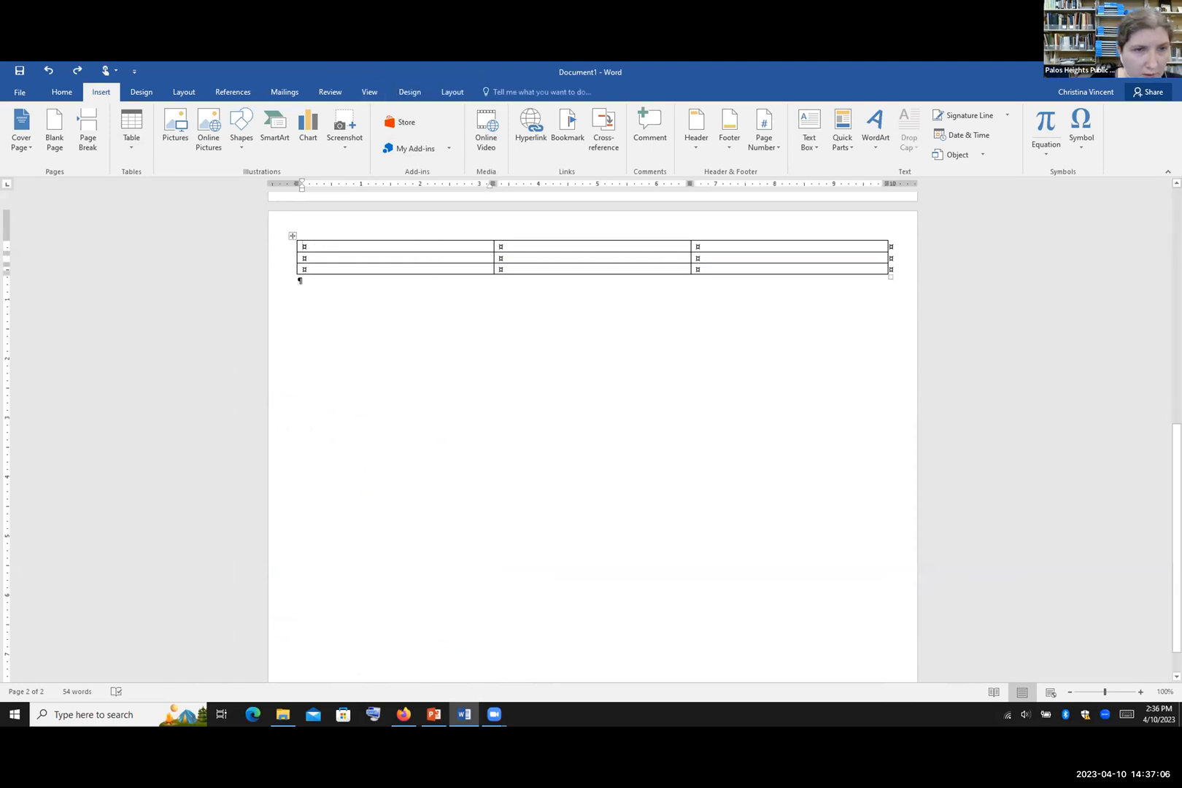
{"action": "left_click", "coordinate": [411, 93]}
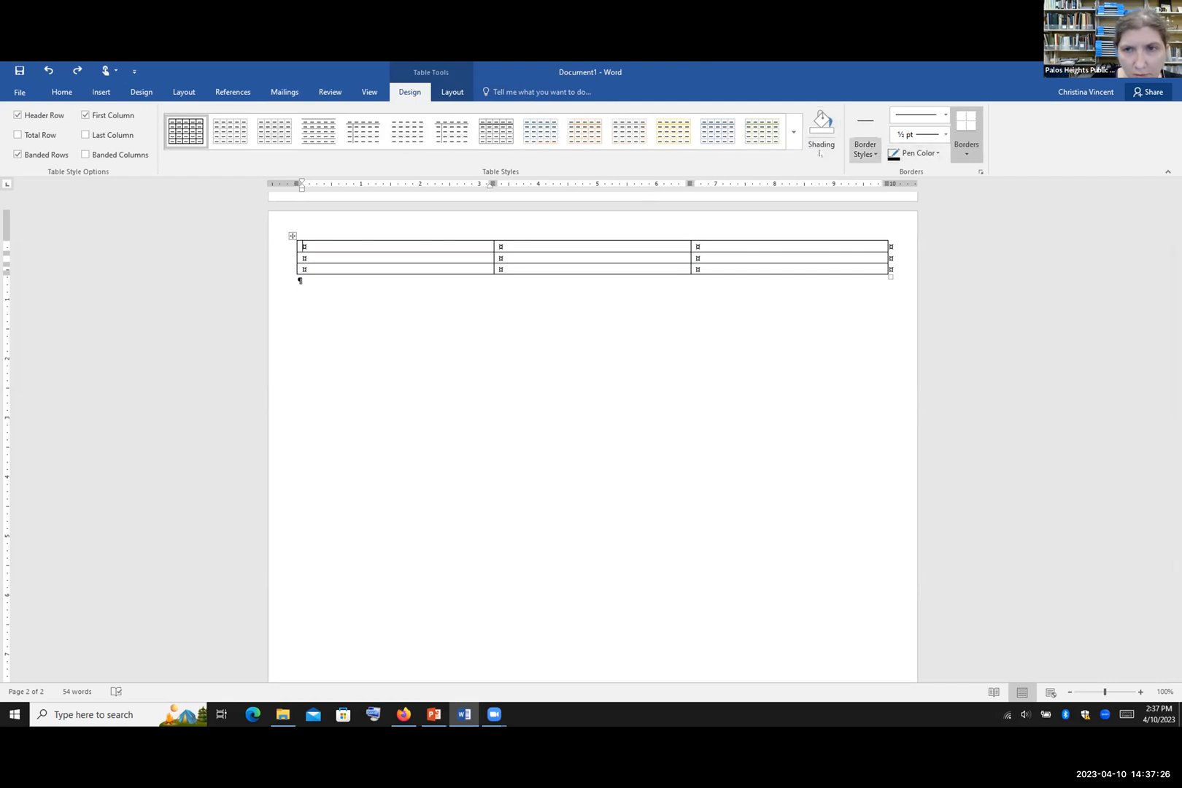
{"action": "left_click", "coordinate": [829, 148]}
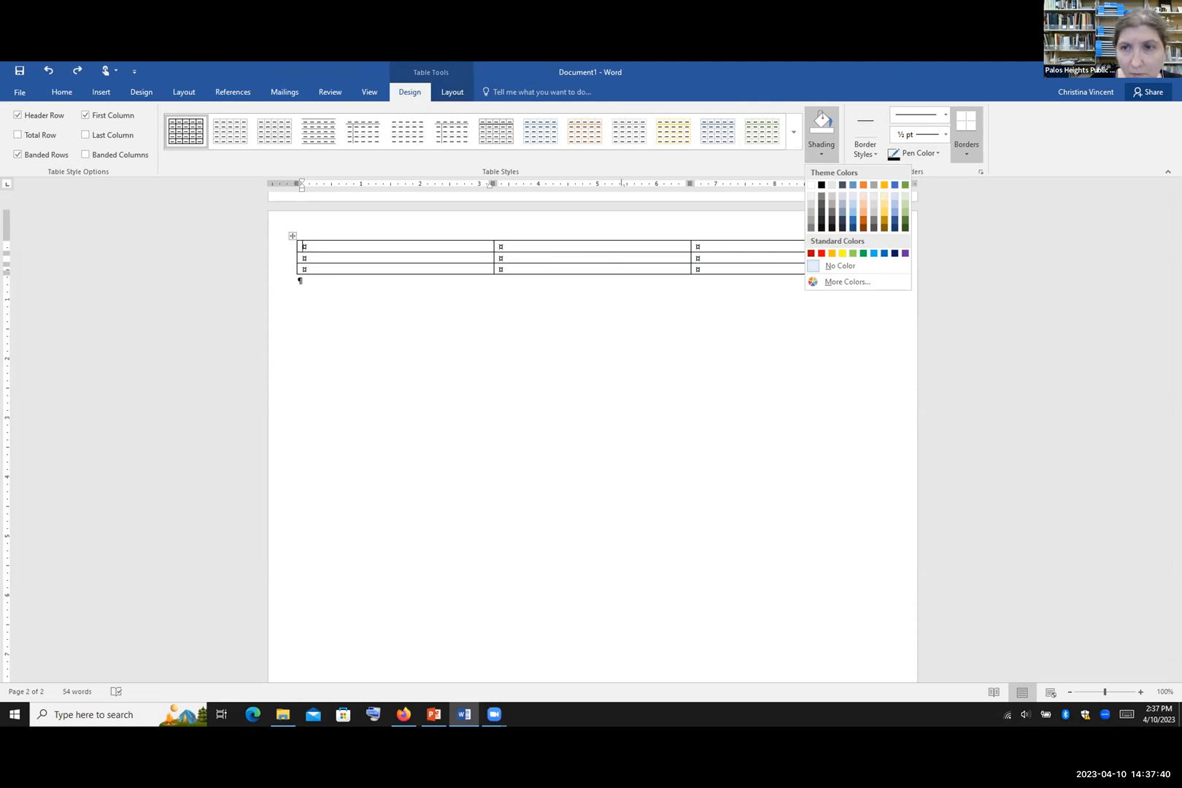
{"action": "left_click", "coordinate": [373, 313]}
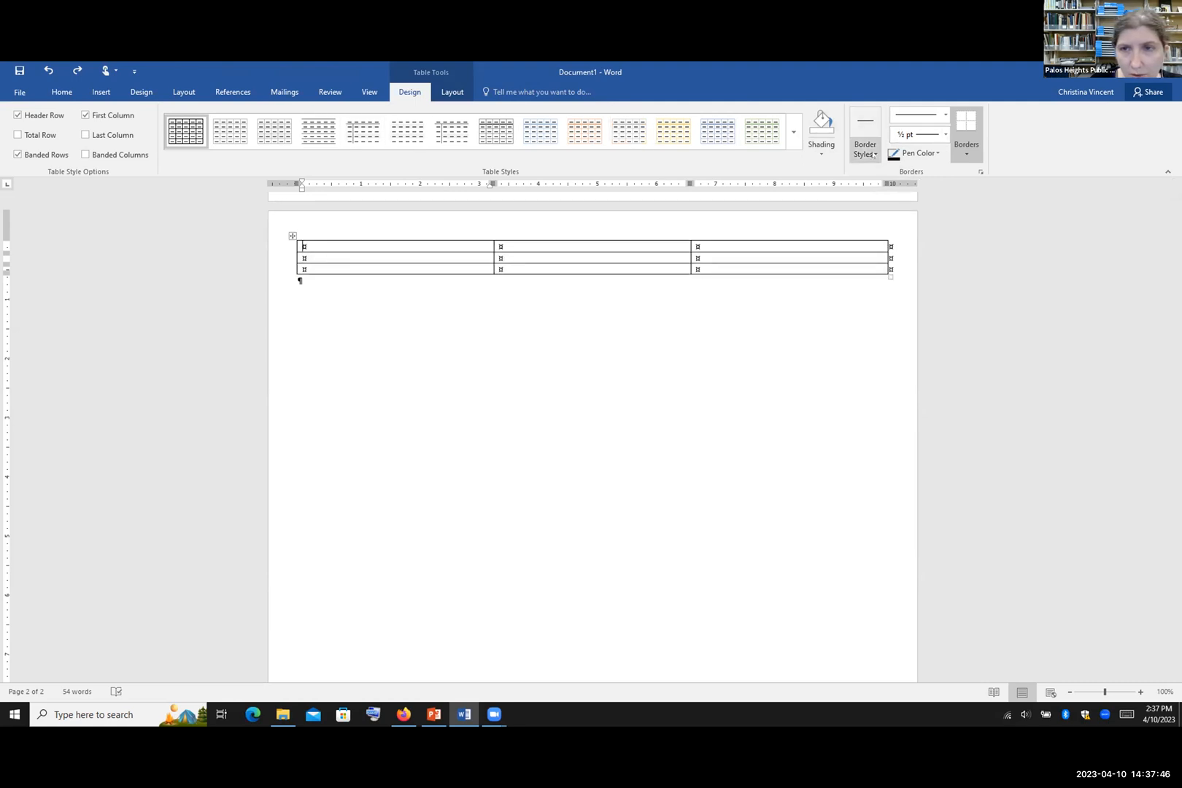
{"action": "left_click", "coordinate": [861, 149]}
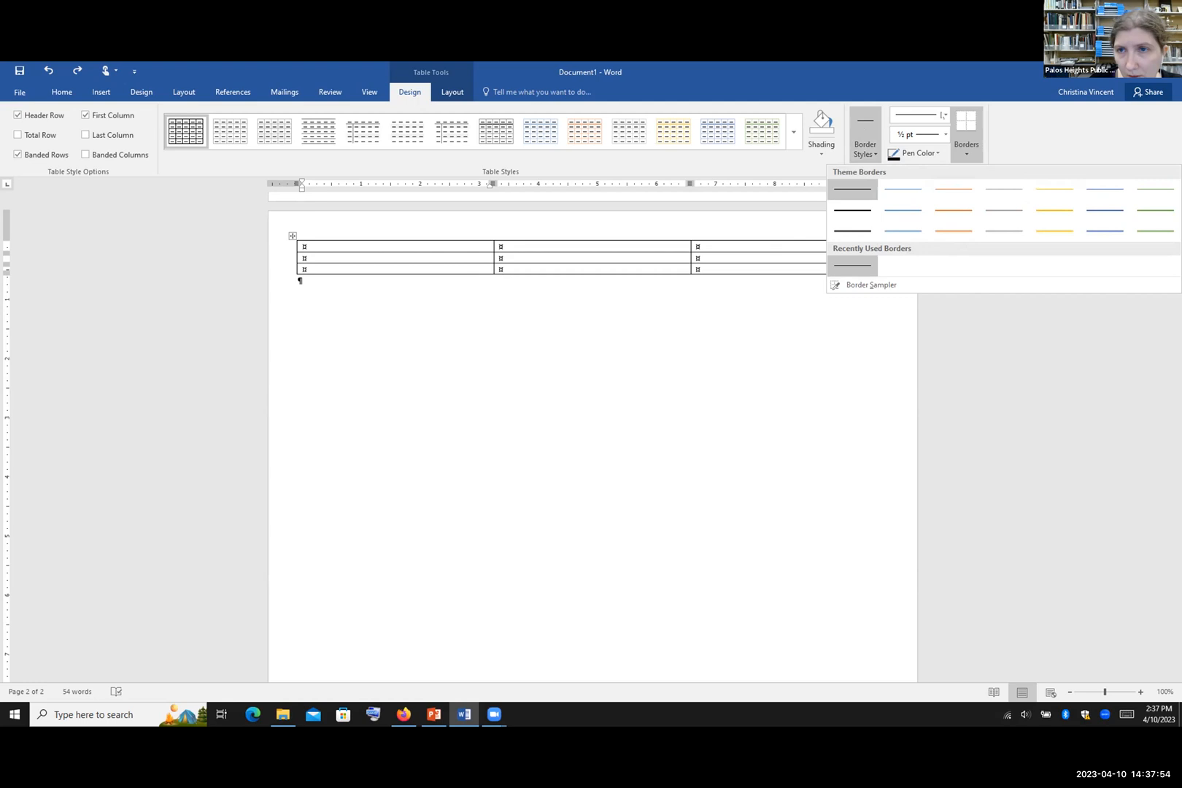
Step: Paint 4½ pt borders under the first and second cells of the first row
{"action": "left_click", "coordinate": [944, 115]}
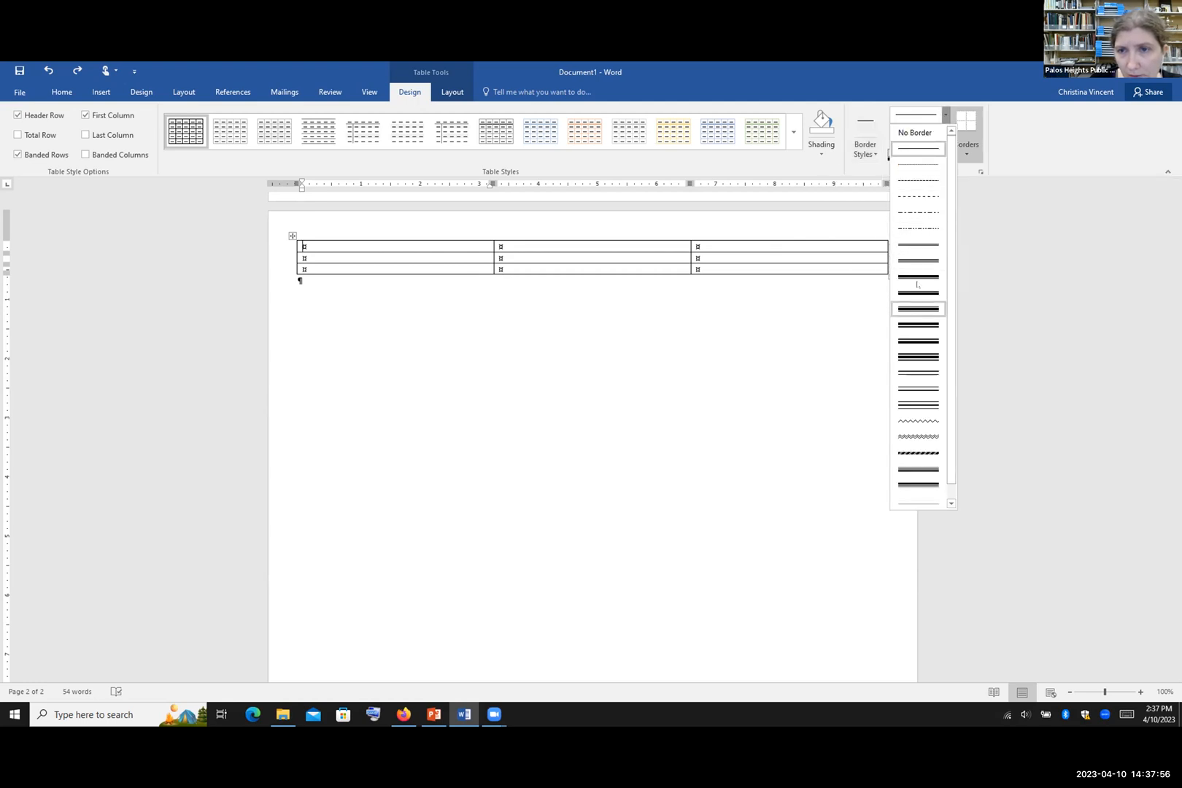
{"action": "scroll", "coordinate": [918, 404], "scroll_direction": "down", "scroll_amount": 1}
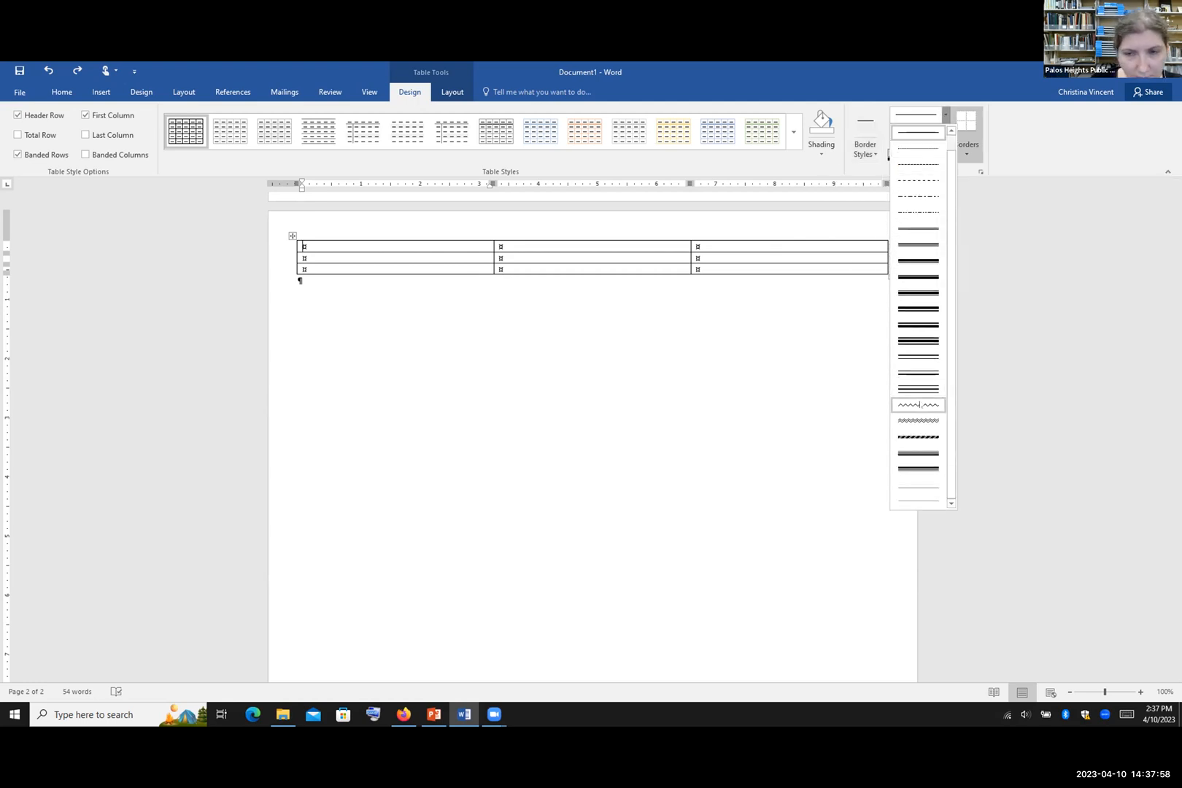
{"action": "left_click", "coordinate": [802, 217]}
{"action": "left_click", "coordinate": [945, 134]}
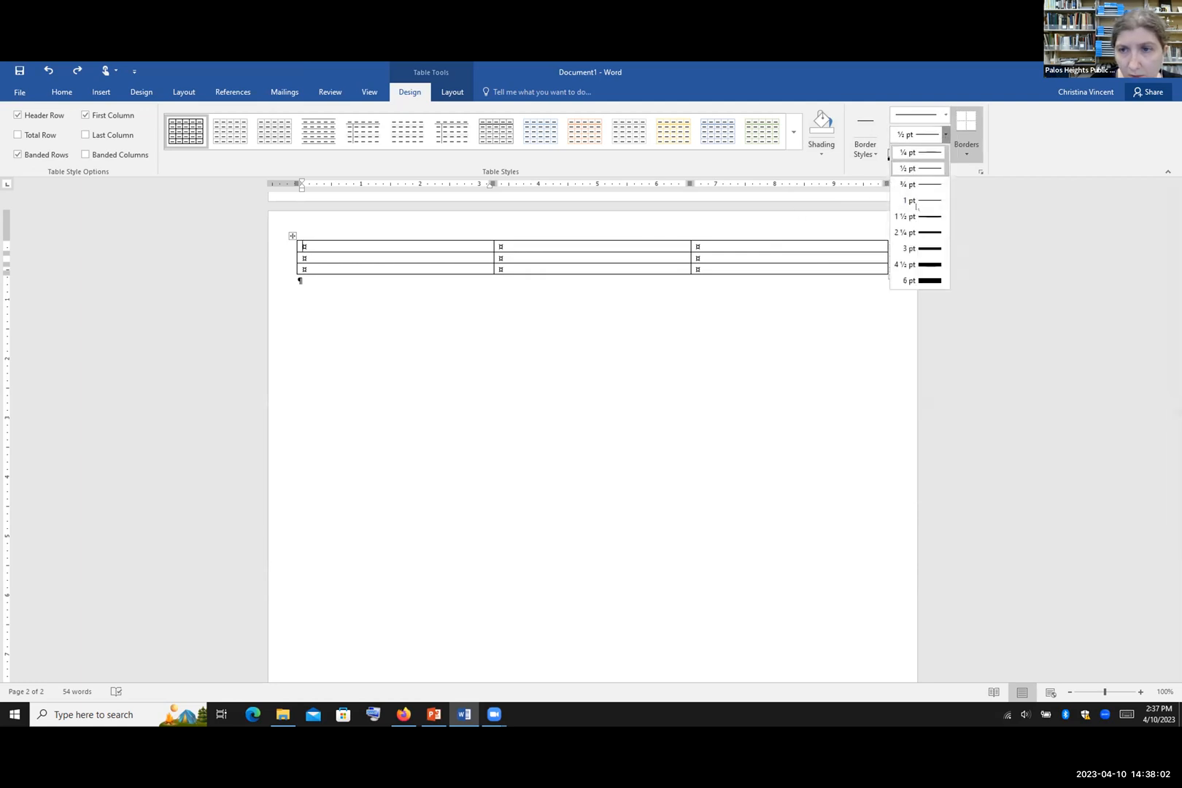
{"action": "left_click", "coordinate": [920, 265]}
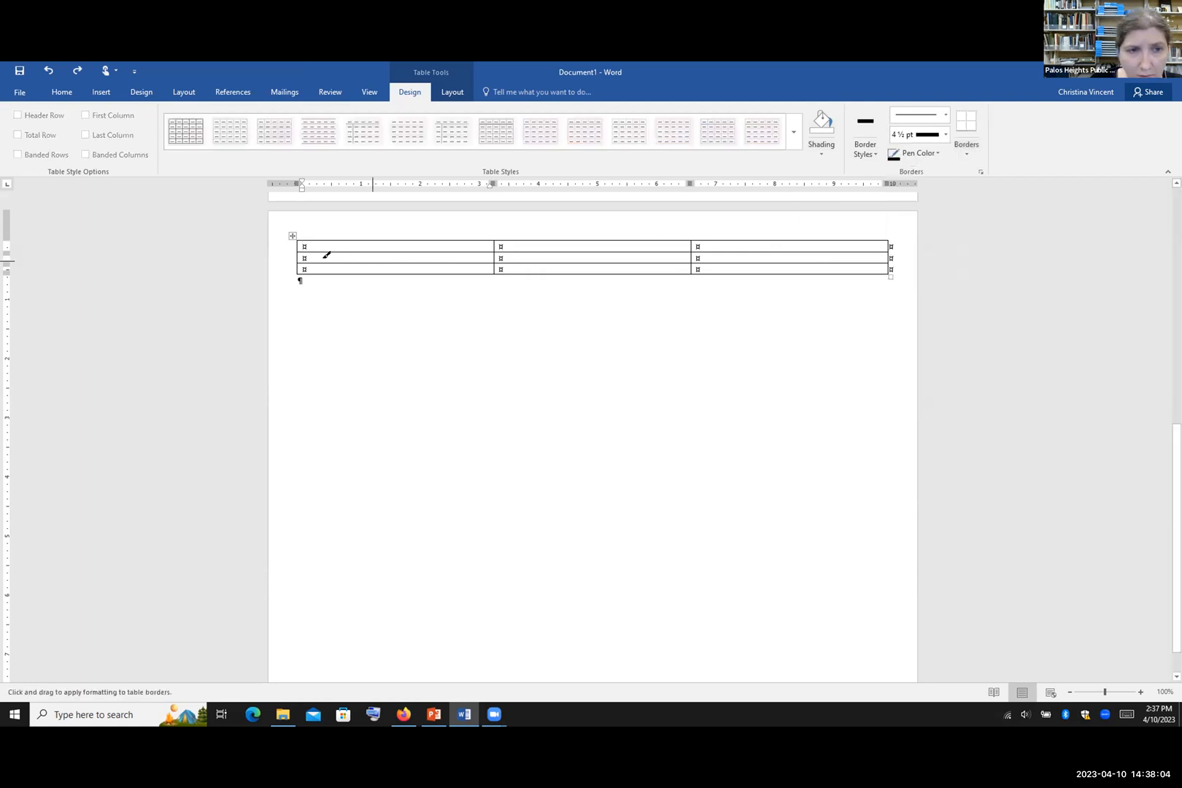
{"action": "left_click", "coordinate": [314, 252]}
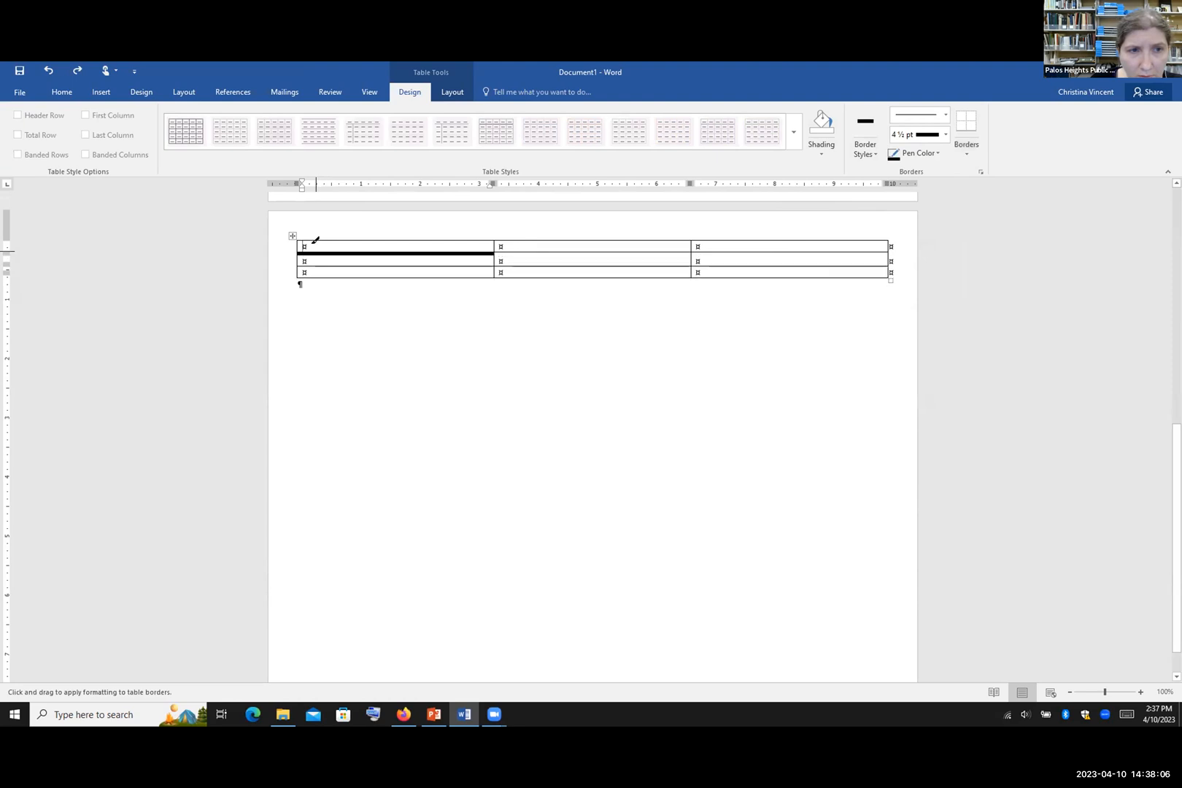
{"action": "left_click", "coordinate": [552, 248]}
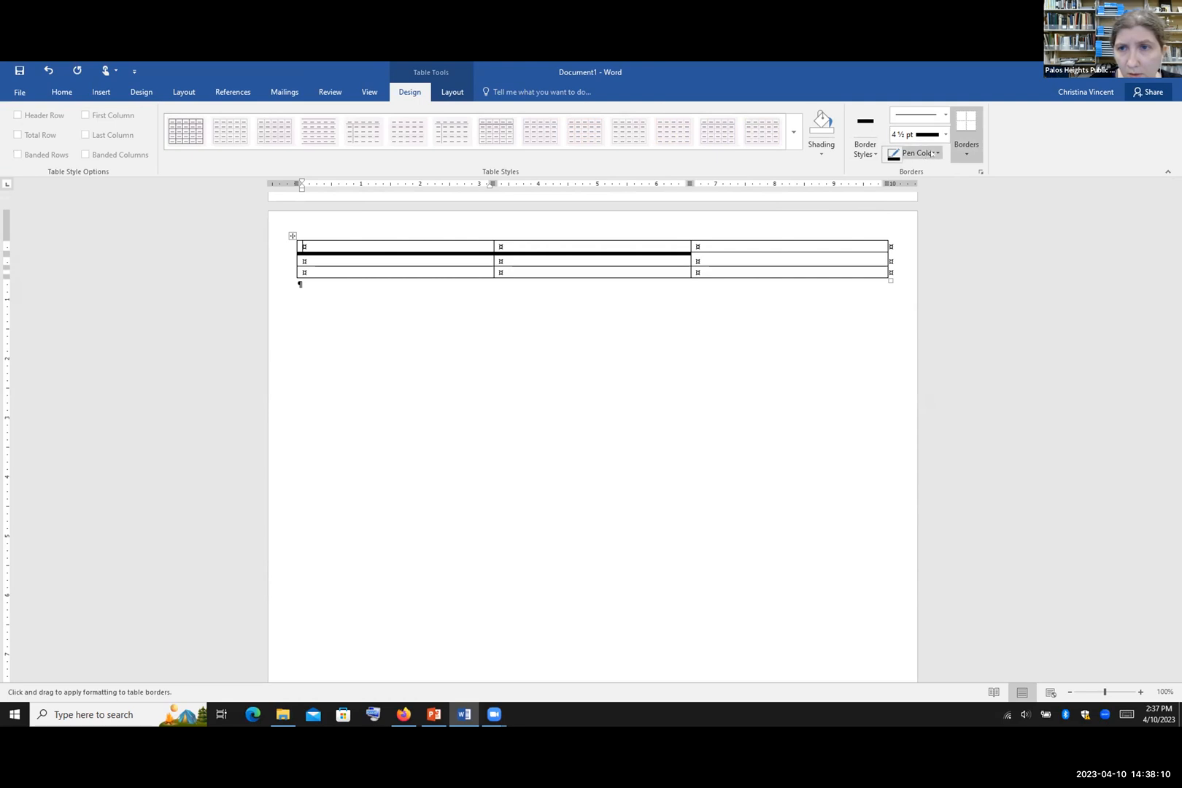
{"action": "left_click", "coordinate": [937, 153]}
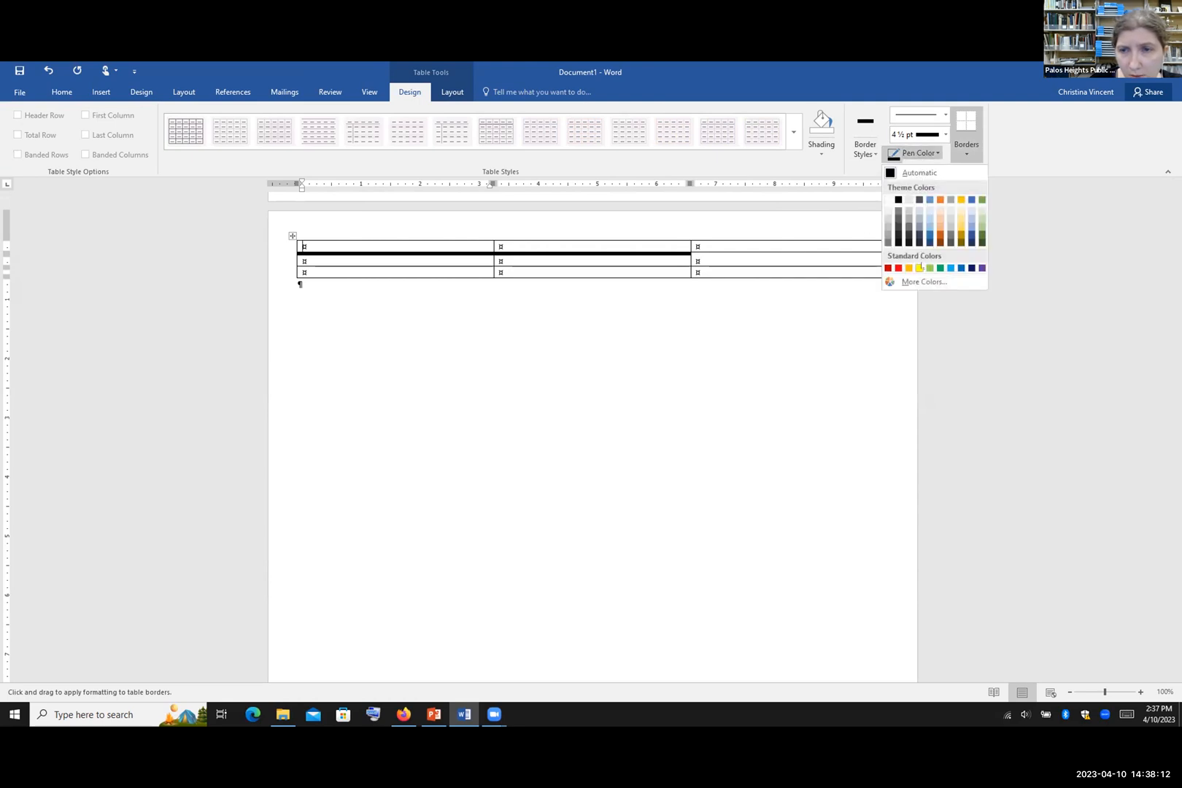
{"action": "left_click", "coordinate": [977, 113]}
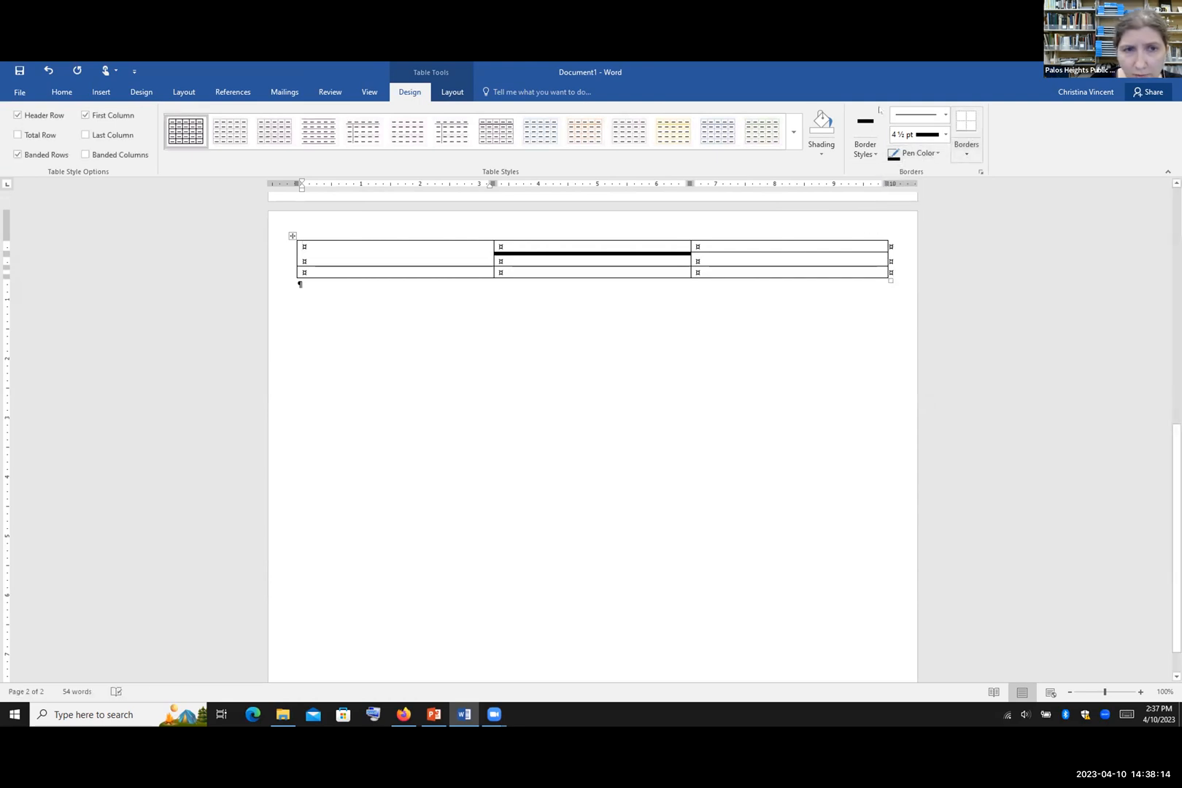
Step: Apply All Borders, remove the first cell's borders, then apply the Plain Table 1 style
{"action": "left_click", "coordinate": [966, 150]}
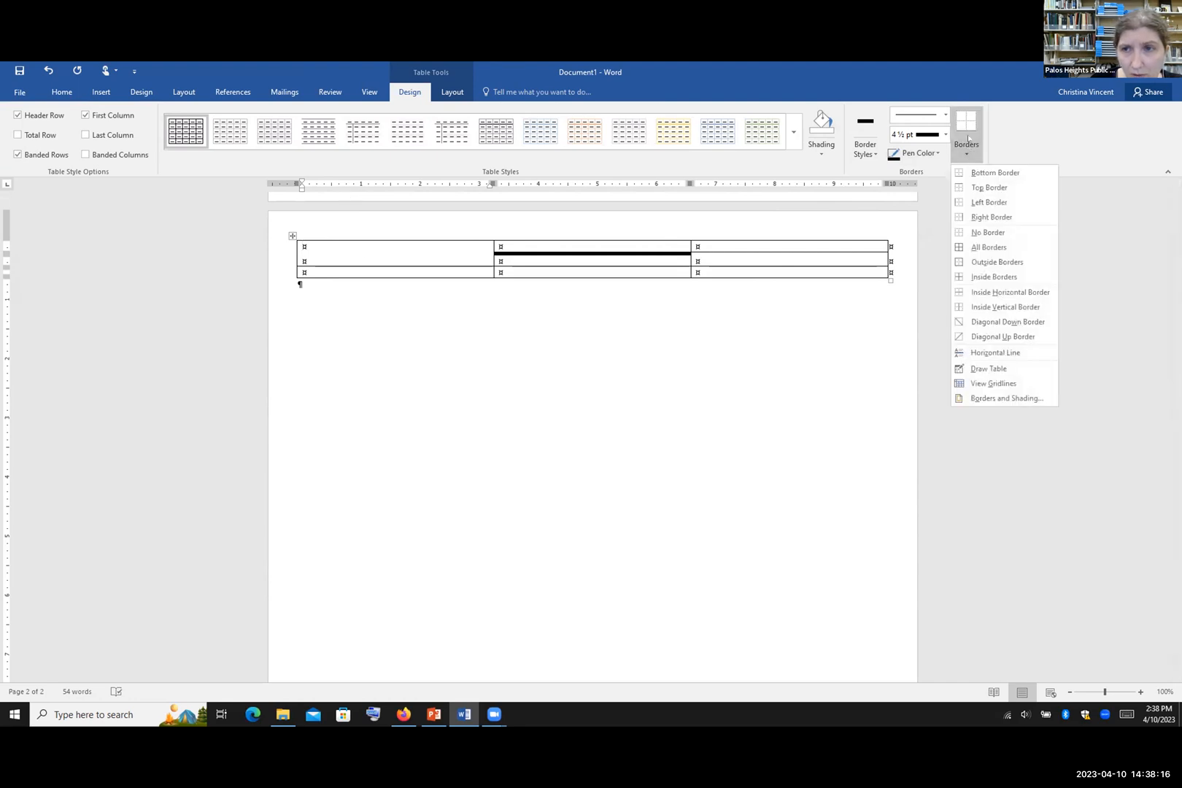
{"action": "left_click", "coordinate": [975, 244]}
{"action": "left_click", "coordinate": [966, 150]}
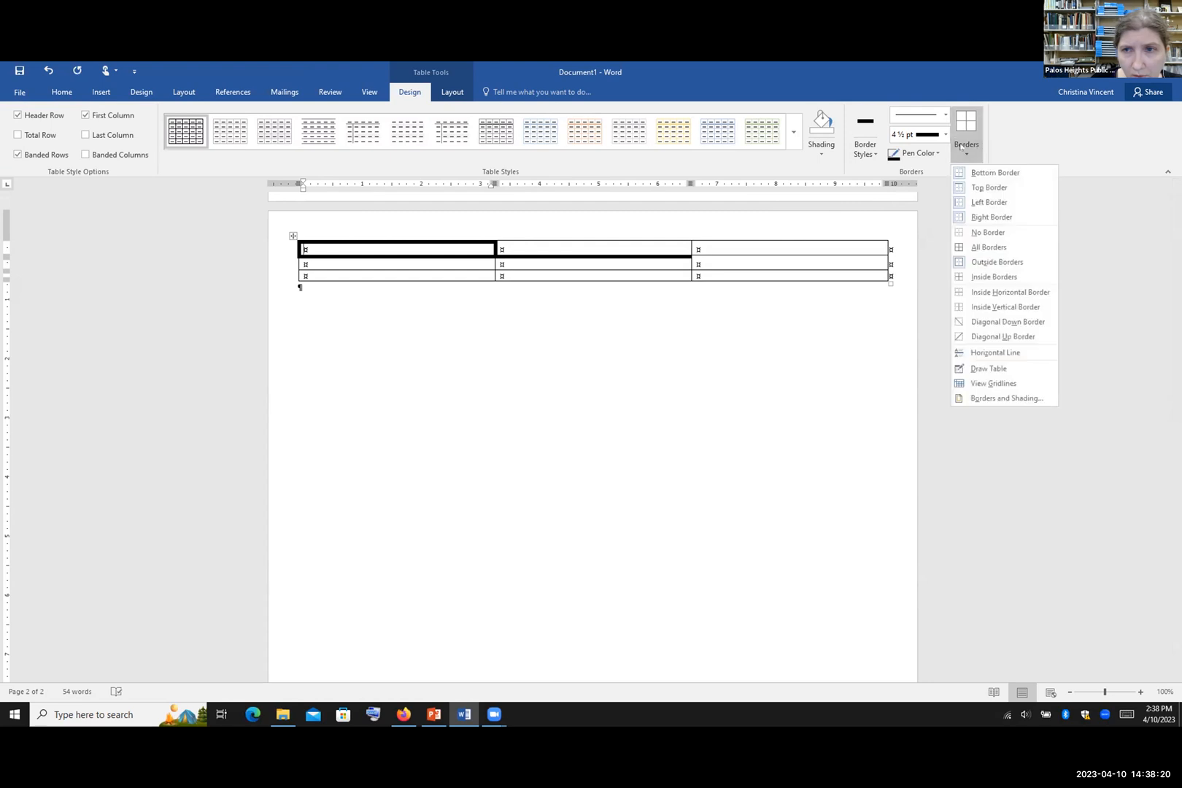
{"action": "left_click", "coordinate": [977, 233]}
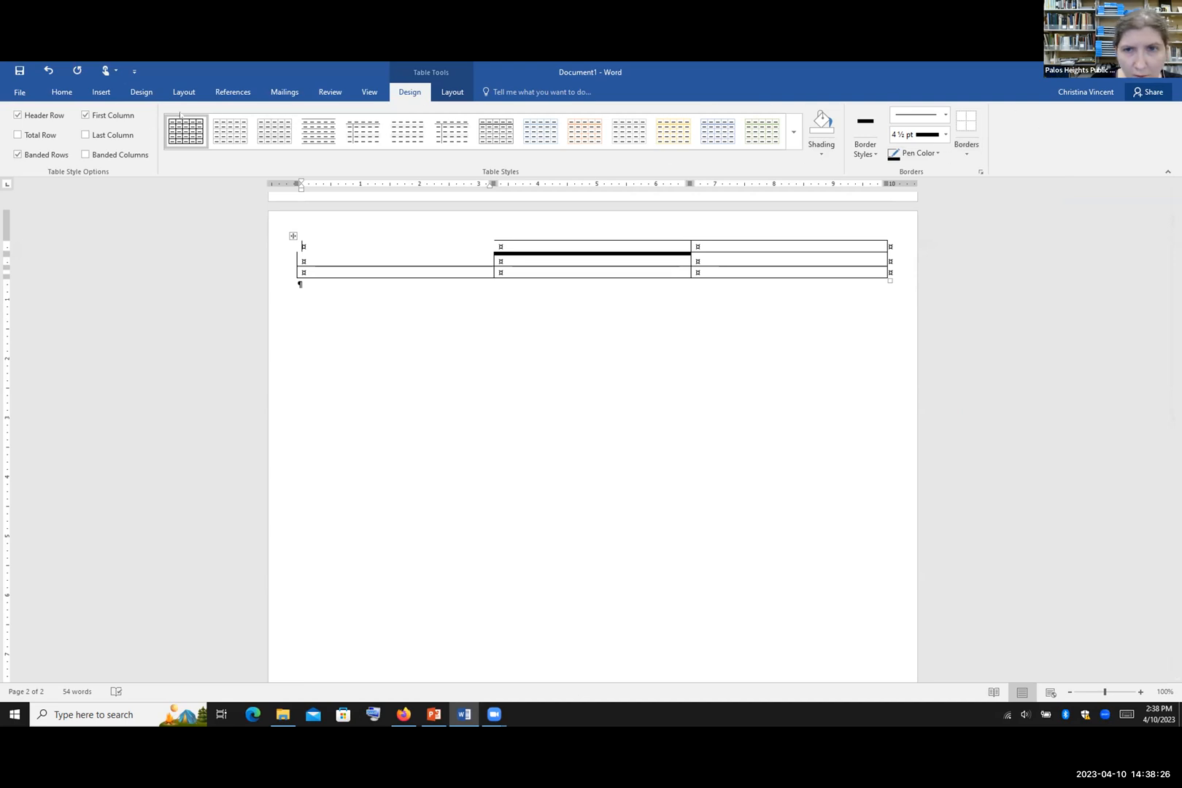
{"action": "left_click", "coordinate": [275, 131]}
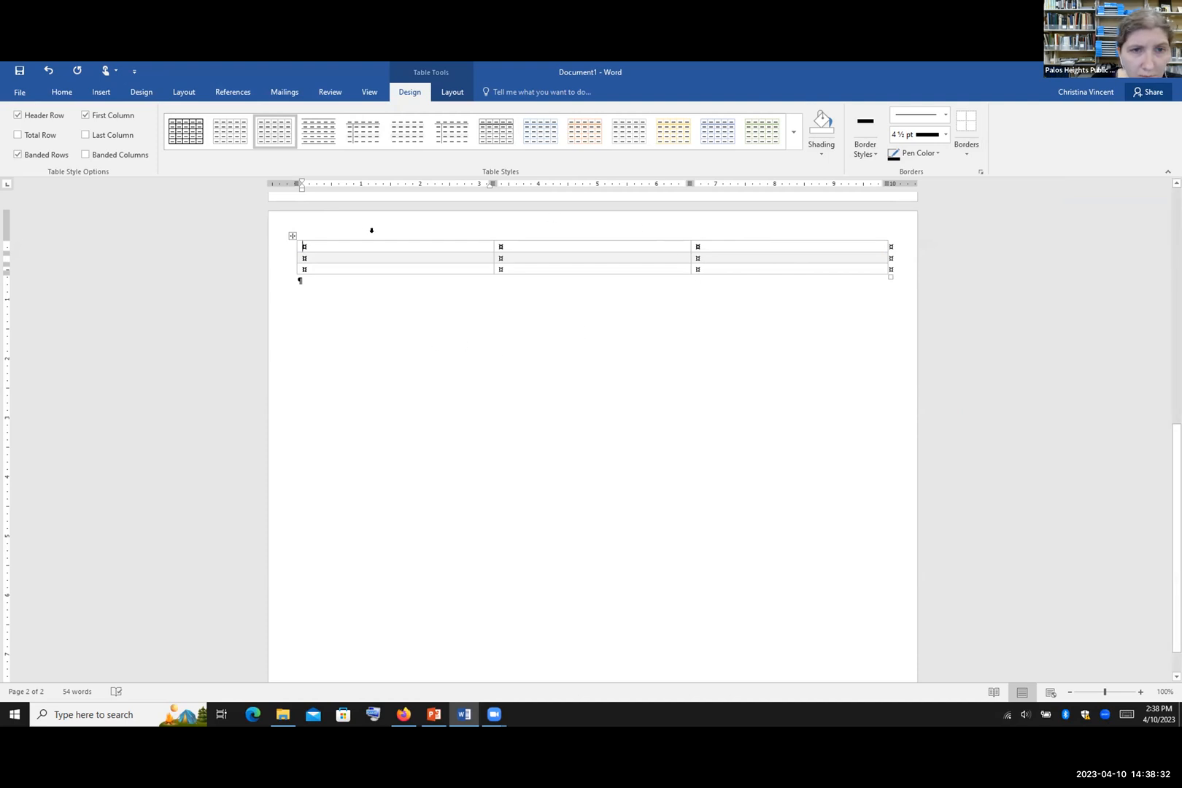
Step: Type 'typ' in the first header cell and drag the table edges to narrow the first column
{"action": "type", "text": "type"}
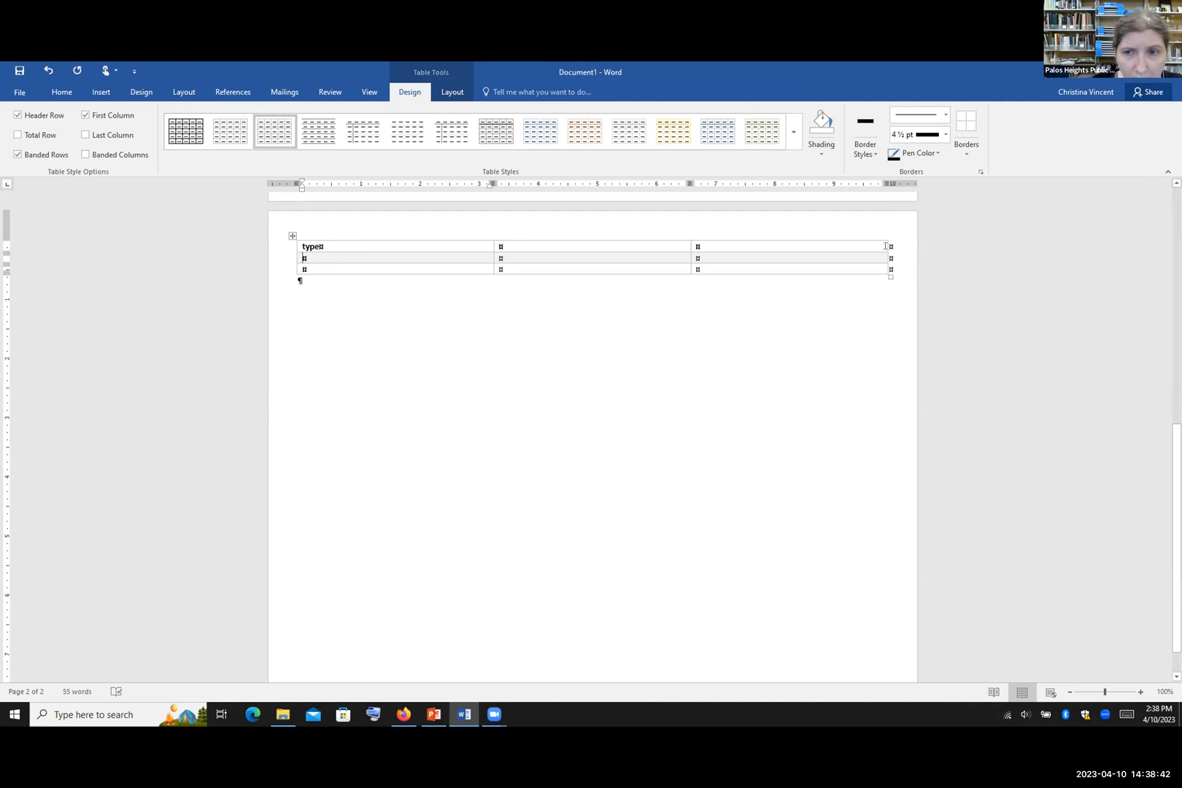
{"action": "mouse_move", "coordinate": [879, 246]}
{"action": "left_mouse_down"}
{"action": "mouse_move", "coordinate": [767, 256]}
{"action": "mouse_move", "coordinate": [875, 257]}
{"action": "left_mouse_up"}
{"action": "left_click_drag", "start_coordinate": [768, 257], "coordinate": [883, 256]}
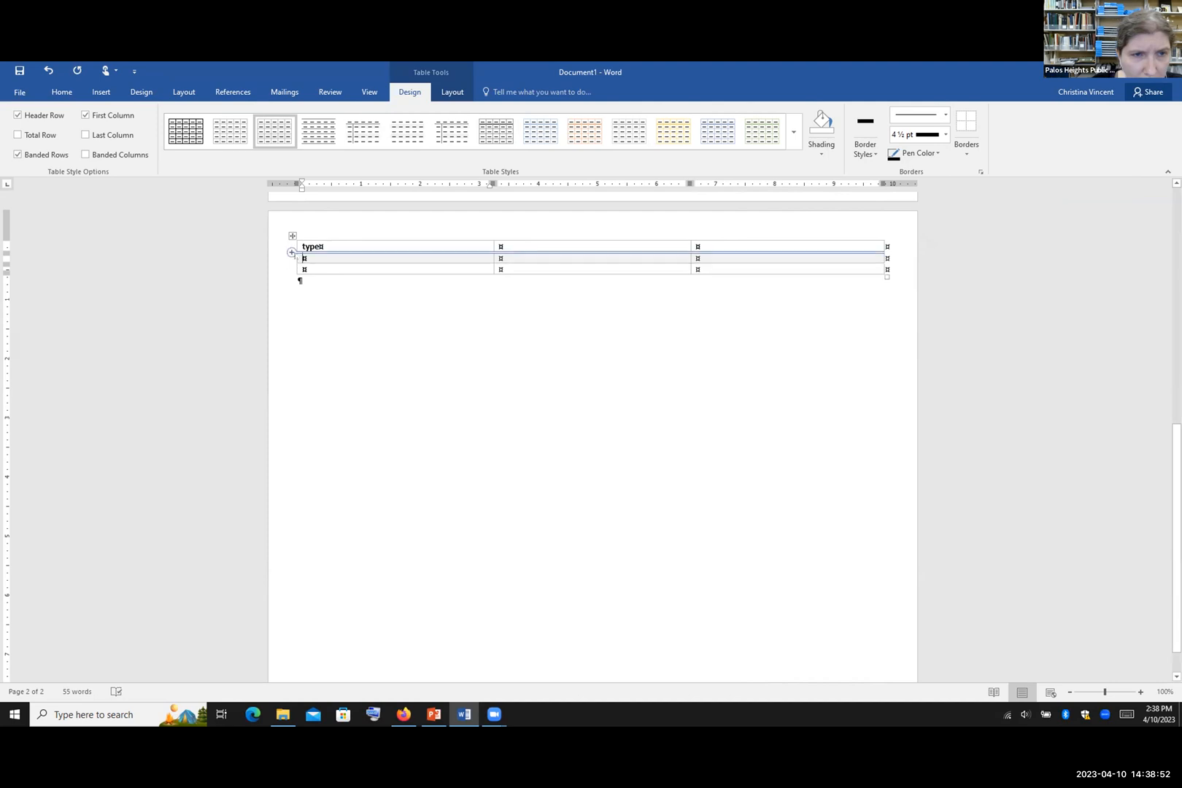
{"action": "mouse_move", "coordinate": [298, 252]}
{"action": "left_mouse_down"}
{"action": "mouse_move", "coordinate": [359, 253]}
{"action": "mouse_move", "coordinate": [309, 256]}
{"action": "left_mouse_up"}
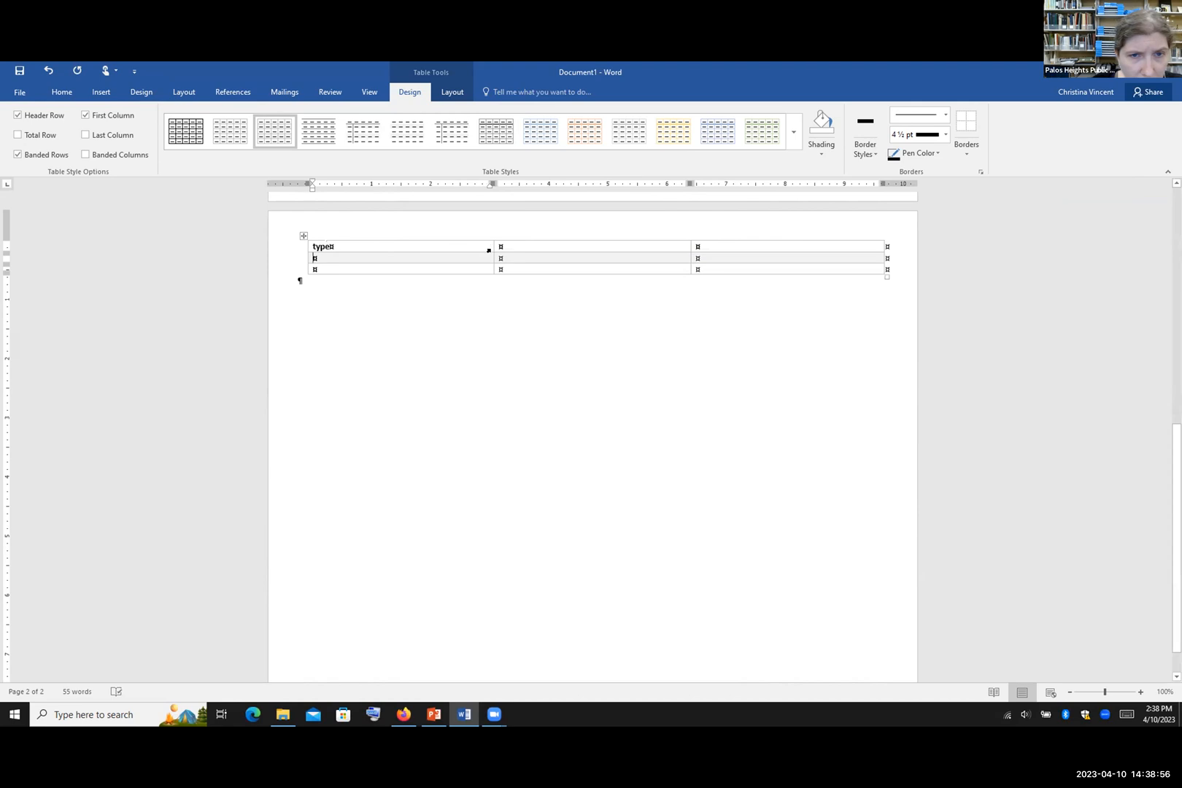
{"action": "left_click_drag", "start_coordinate": [492, 251], "coordinate": [510, 283]}
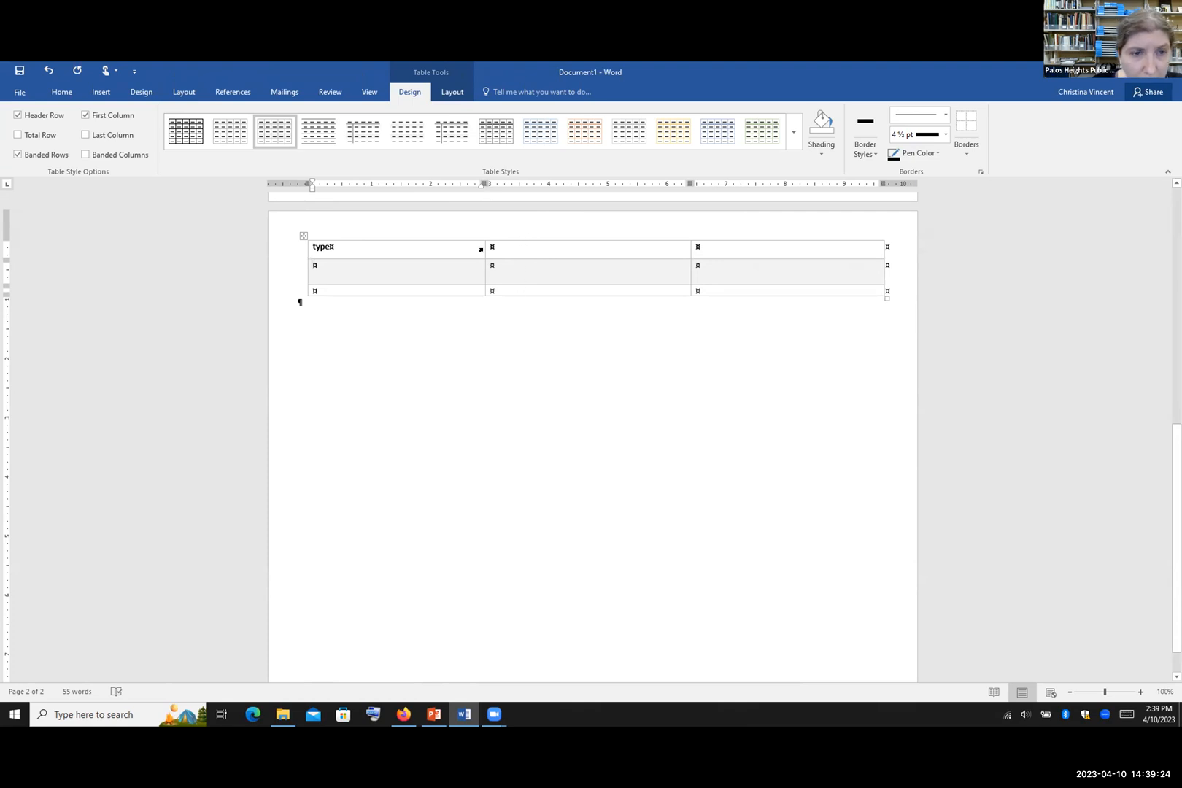
Step: Drag the table down a line, then back to the top-left margin of page 2
{"action": "left_click", "coordinate": [301, 234]}
{"action": "left_click_drag", "start_coordinate": [302, 233], "coordinate": [302, 251]}
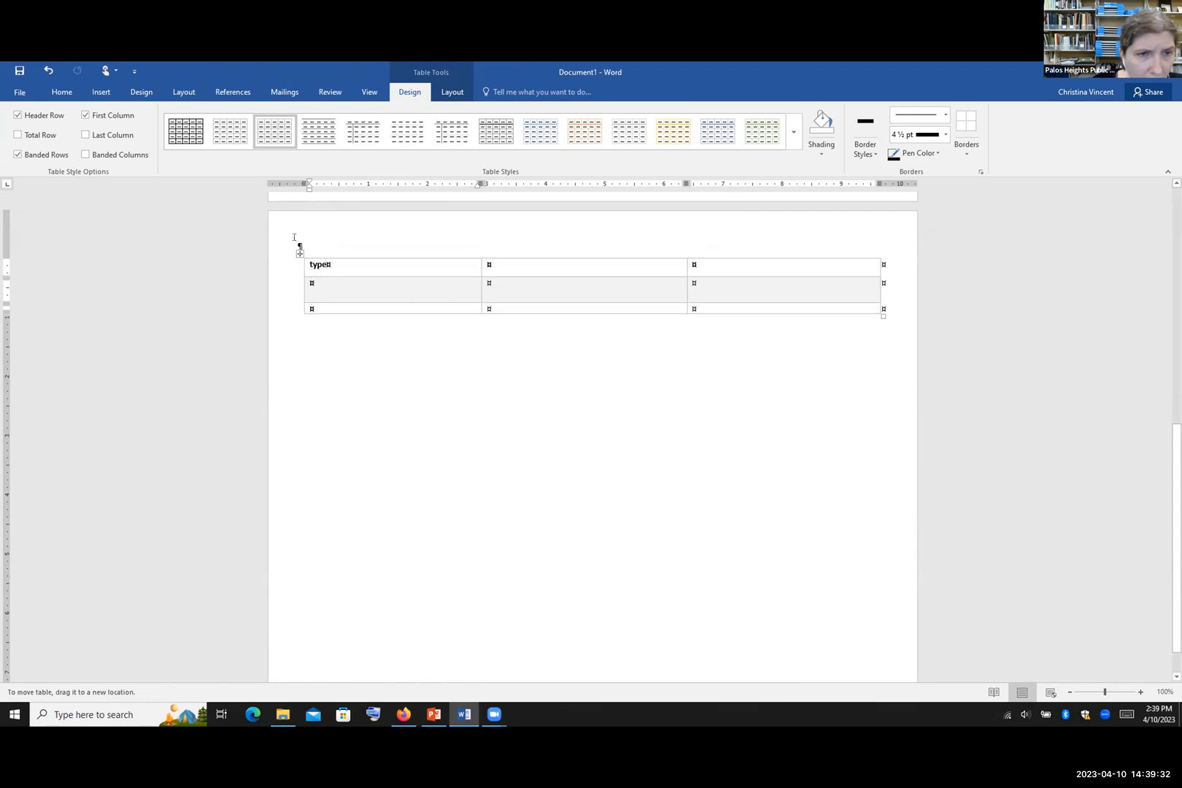
{"action": "left_click", "coordinate": [300, 252]}
{"action": "left_click", "coordinate": [299, 246]}
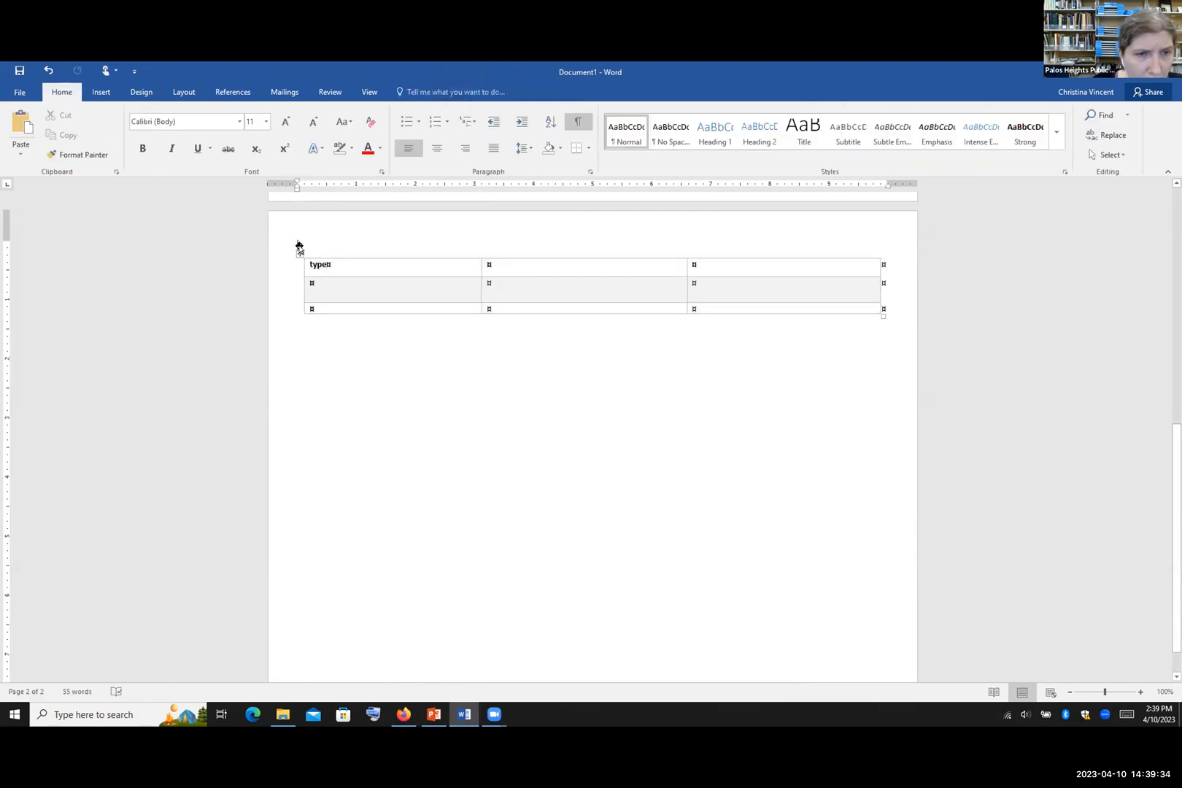
{"action": "left_click_drag", "start_coordinate": [297, 251], "coordinate": [292, 223]}
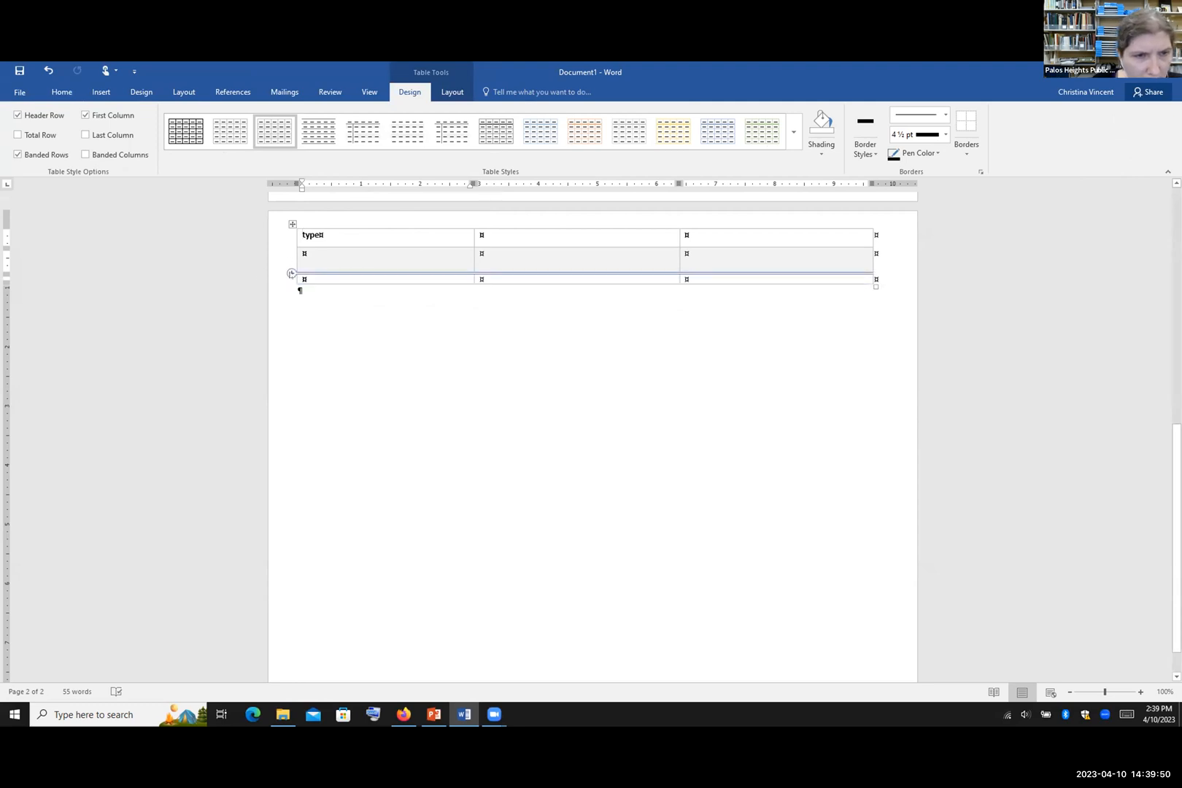
Step: Add two new rows below rows 2 and 3, and shift the table slightly lower
{"action": "left_click", "coordinate": [291, 274]}
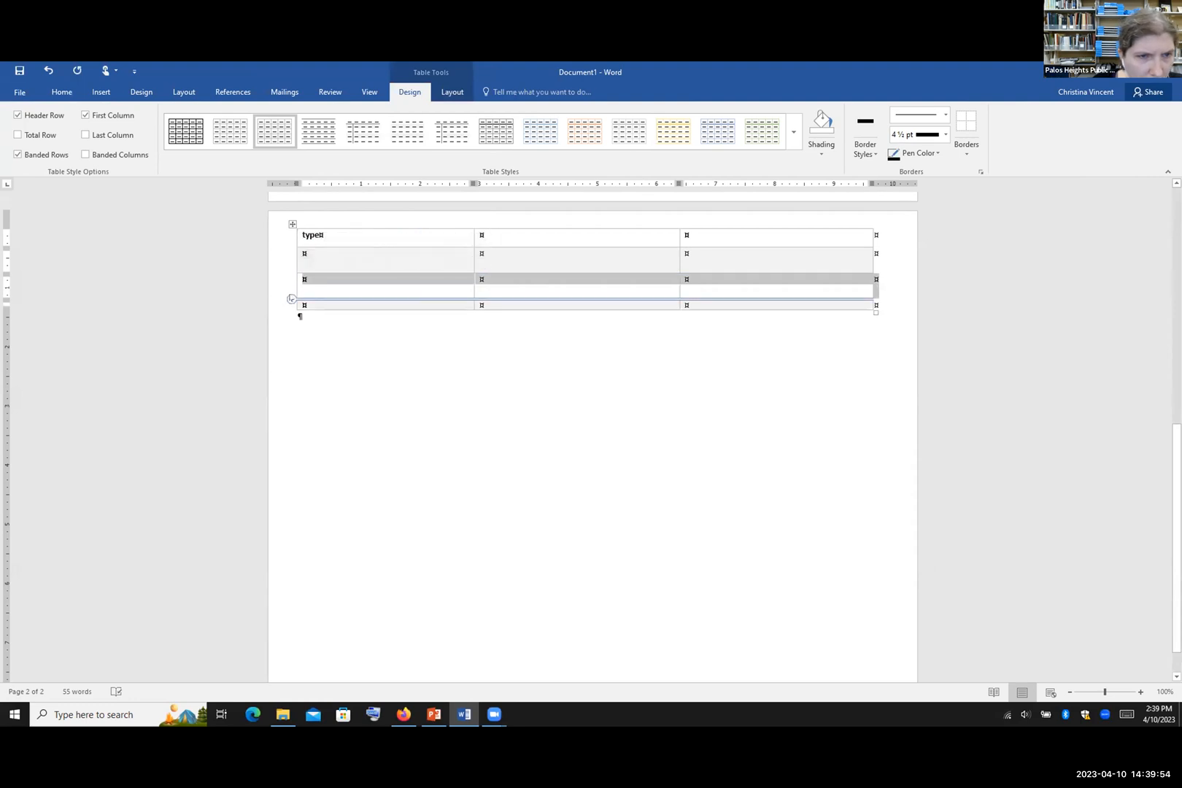
{"action": "left_click", "coordinate": [291, 299]}
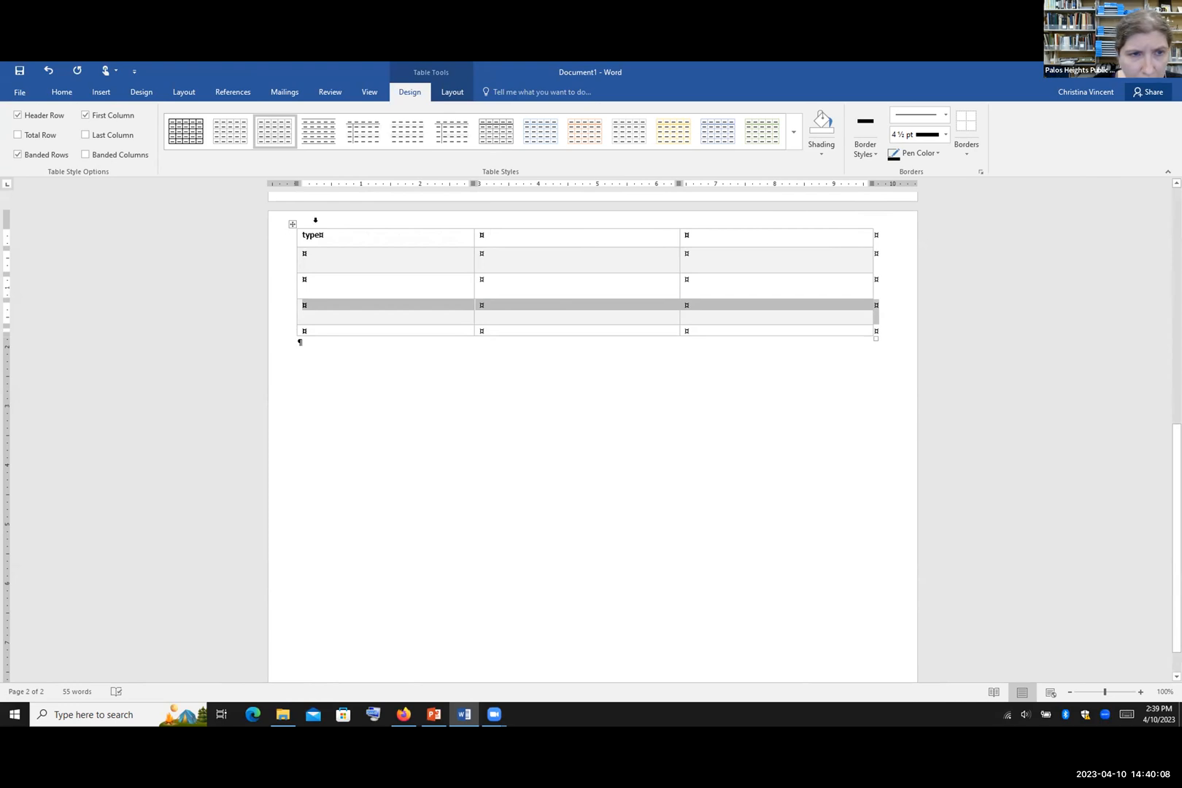
{"action": "left_click_drag", "start_coordinate": [293, 225], "coordinate": [289, 243]}
Step: Insert a new column after the first column, making the table four columns wide
{"action": "mouse_move", "coordinate": [474, 241]}
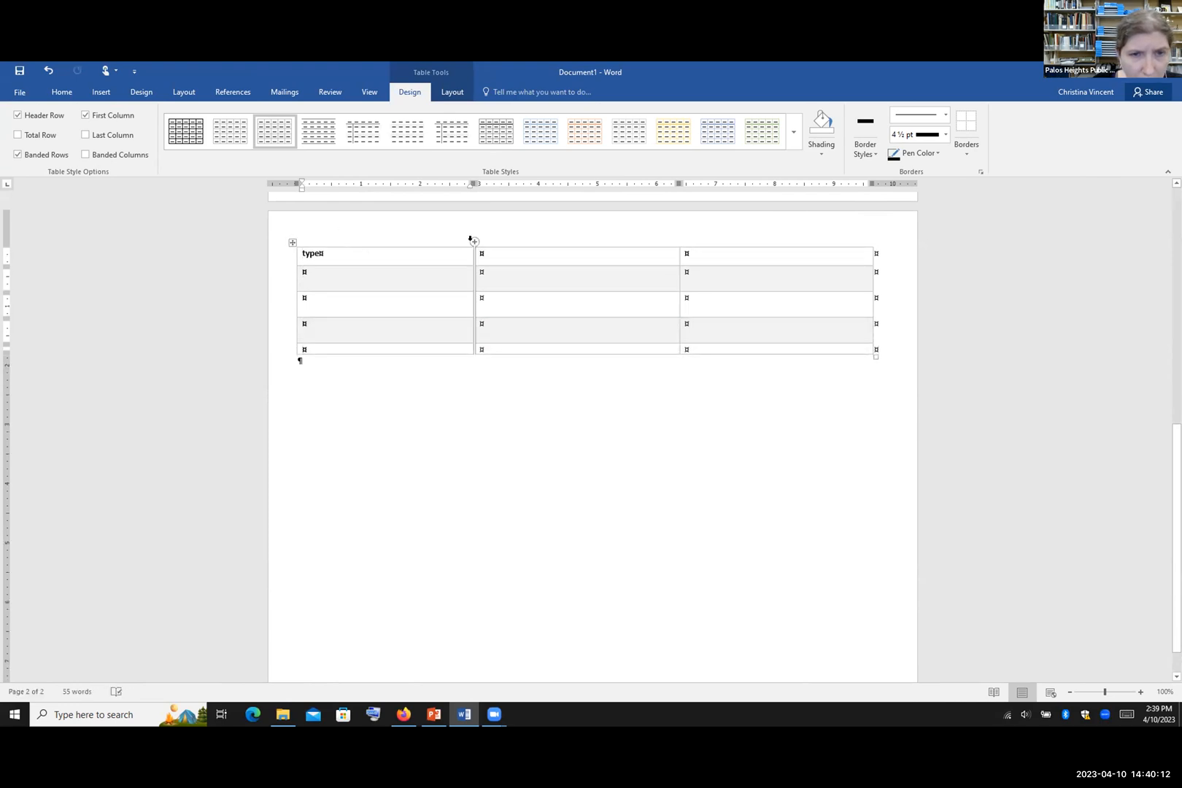
{"action": "left_click", "coordinate": [475, 241]}
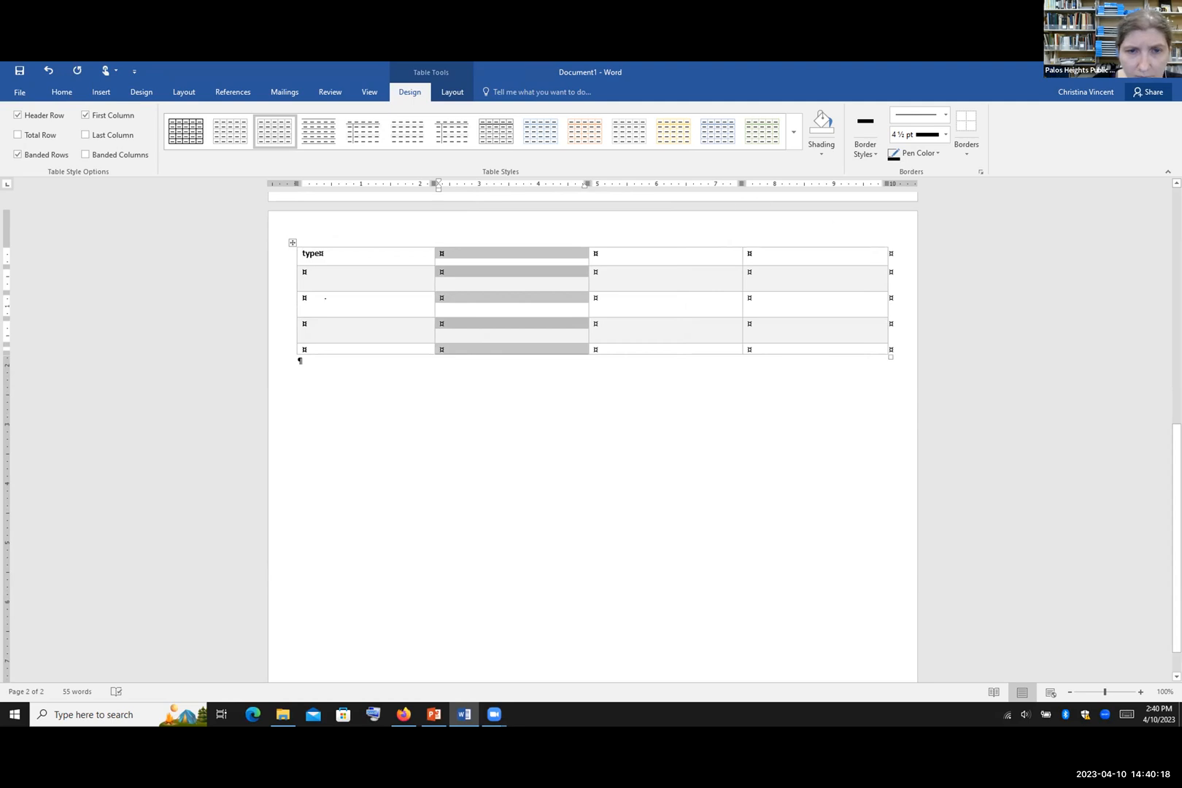
{"action": "left_click", "coordinate": [228, 415]}
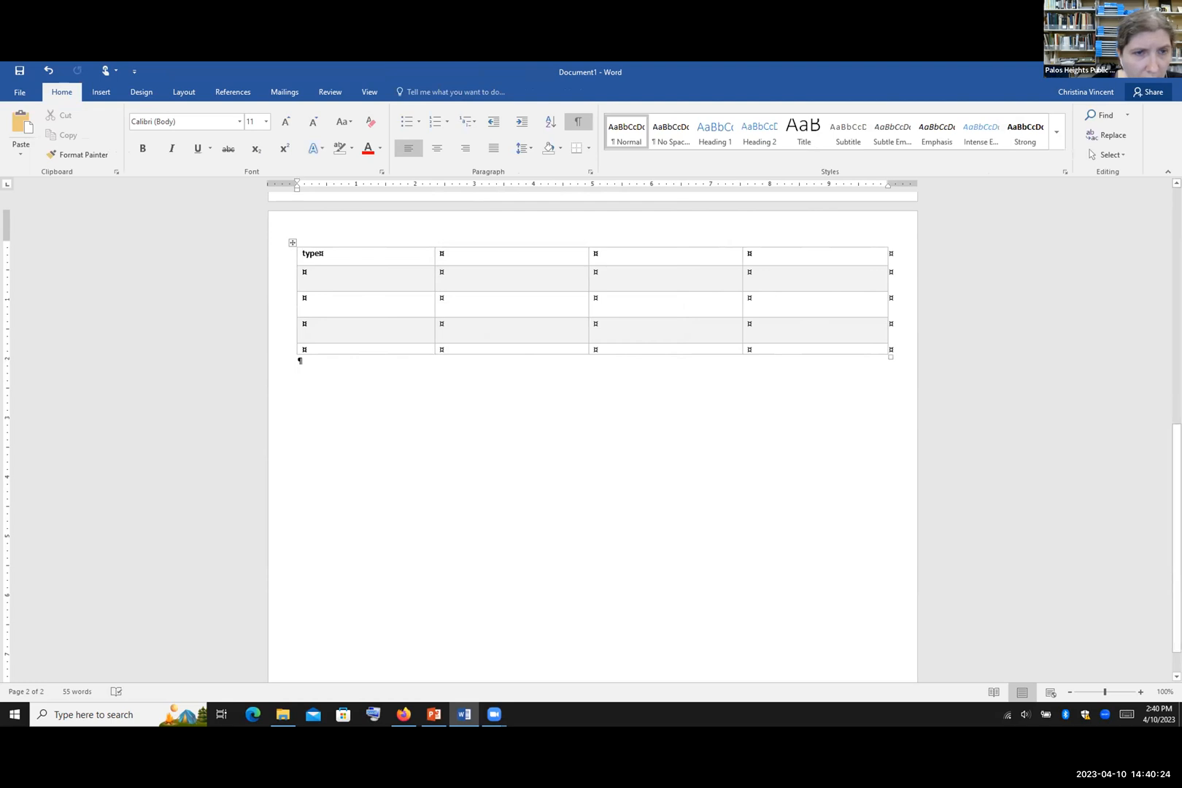
{"action": "left_click", "coordinate": [350, 278]}
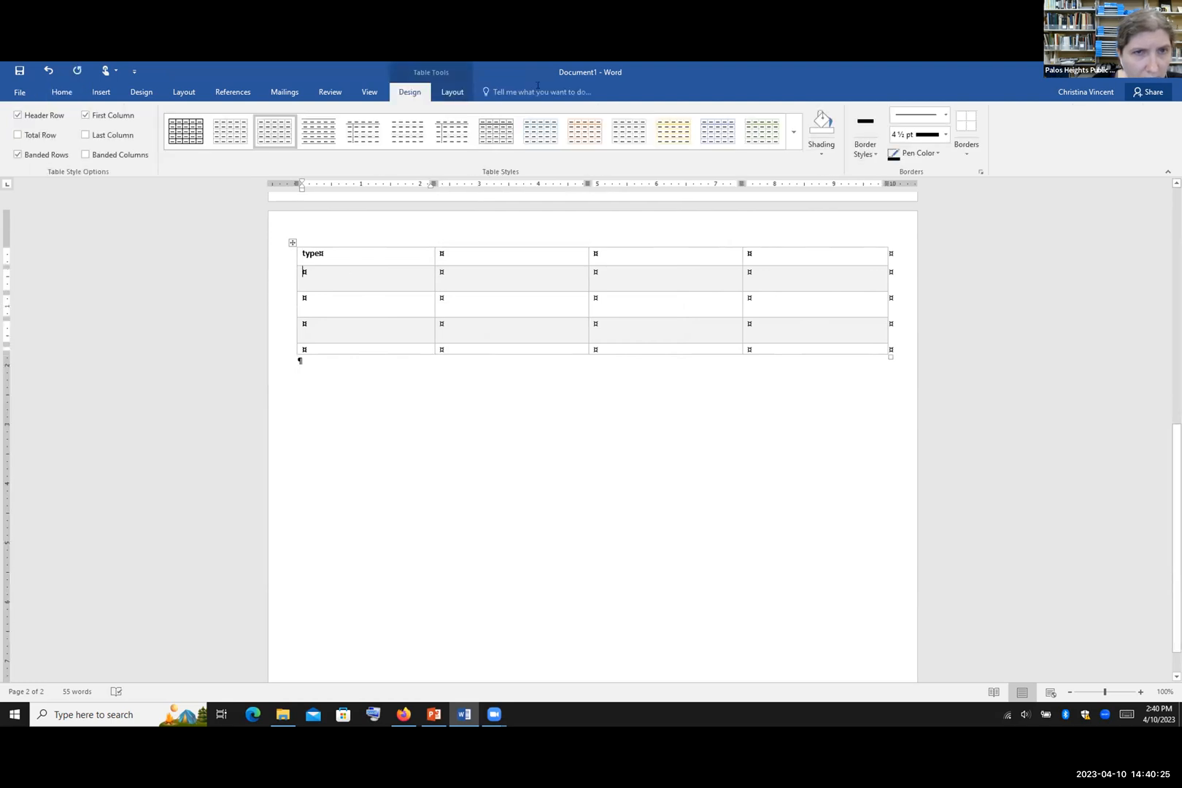
Step: Show the Table Layout options, check the Delete choices, and select row 2's first two cells
{"action": "left_click", "coordinate": [450, 92]}
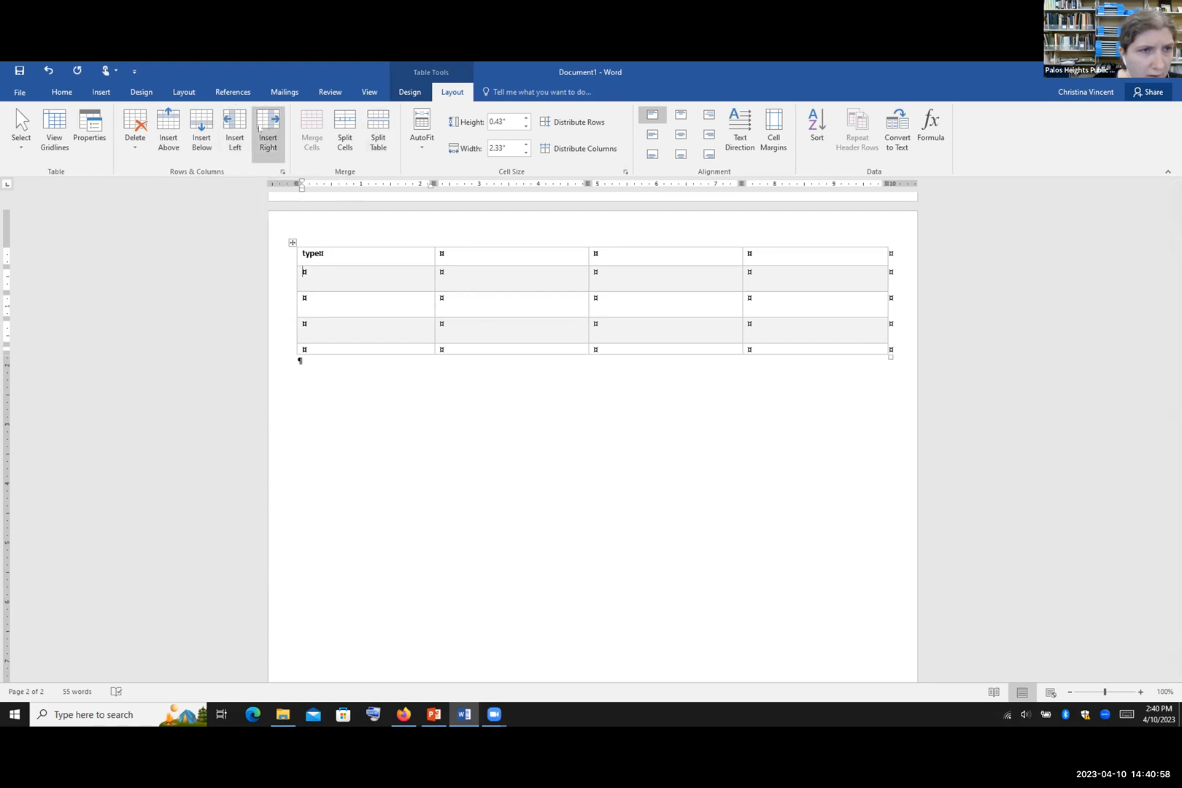
{"action": "left_click", "coordinate": [135, 139]}
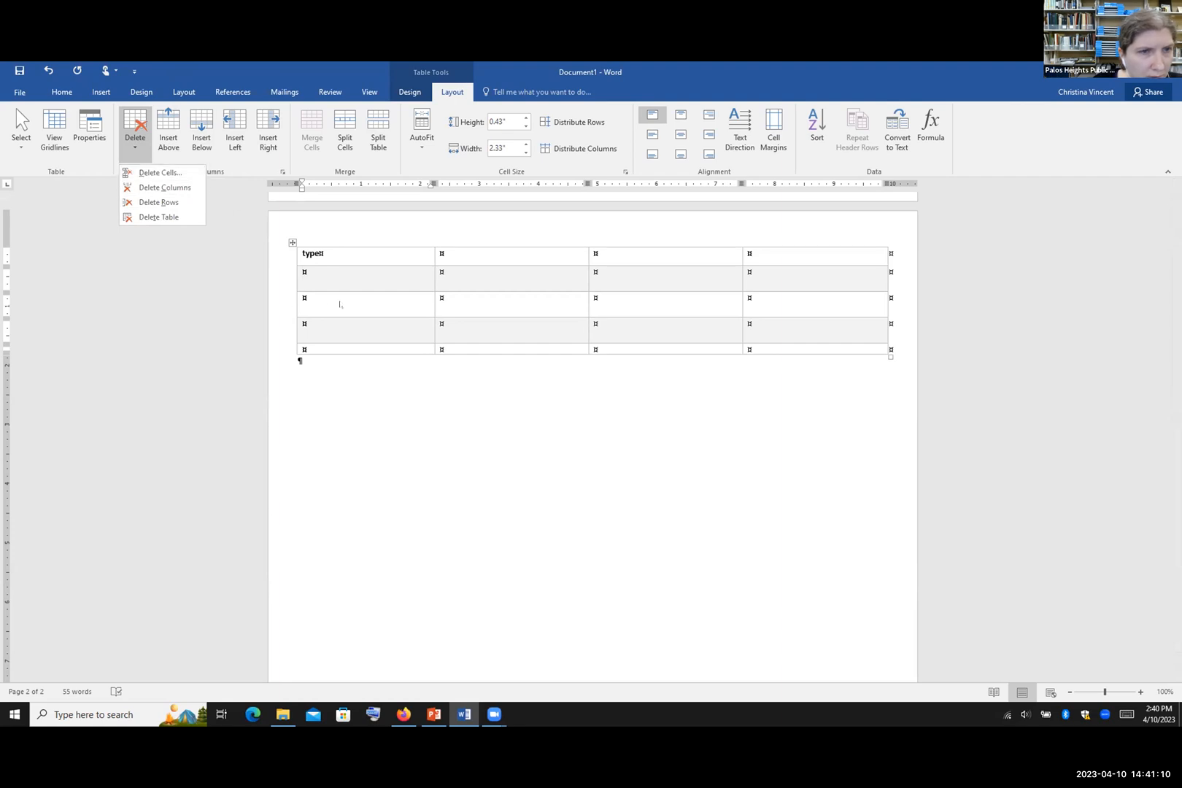
{"action": "left_click", "coordinate": [301, 231]}
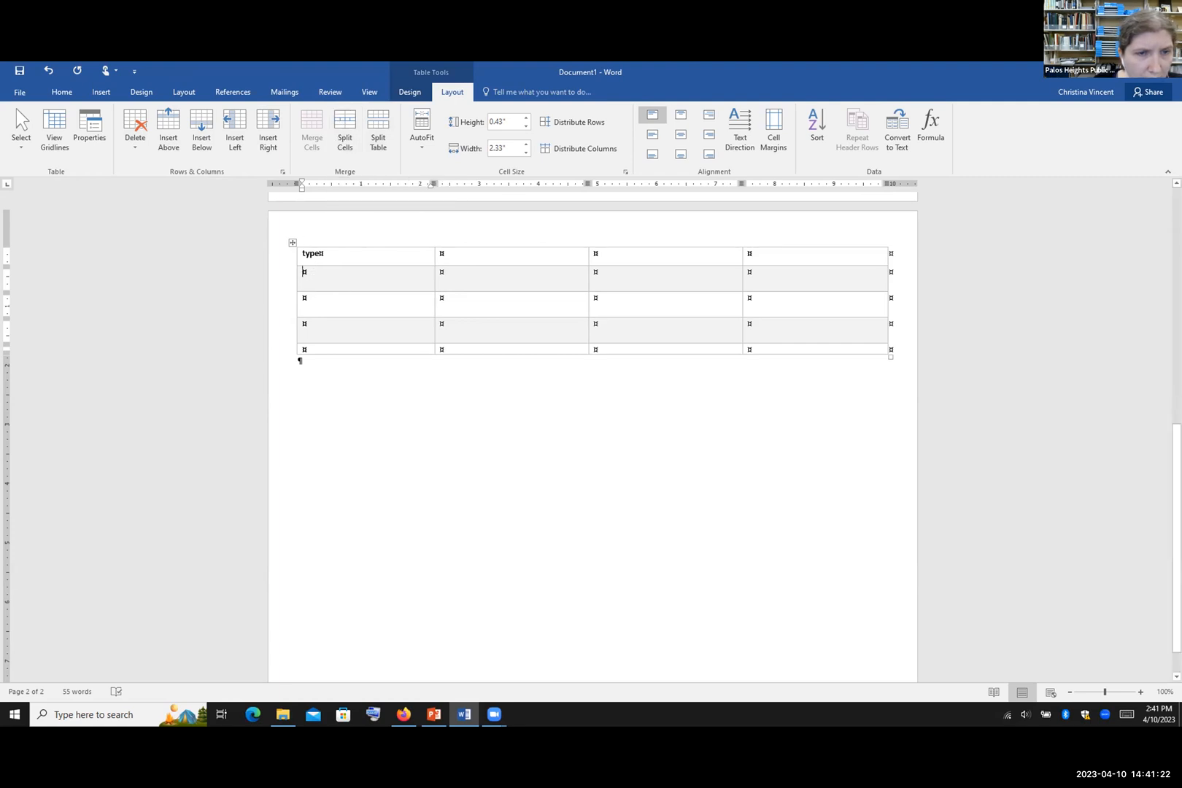
{"action": "left_click", "coordinate": [314, 277]}
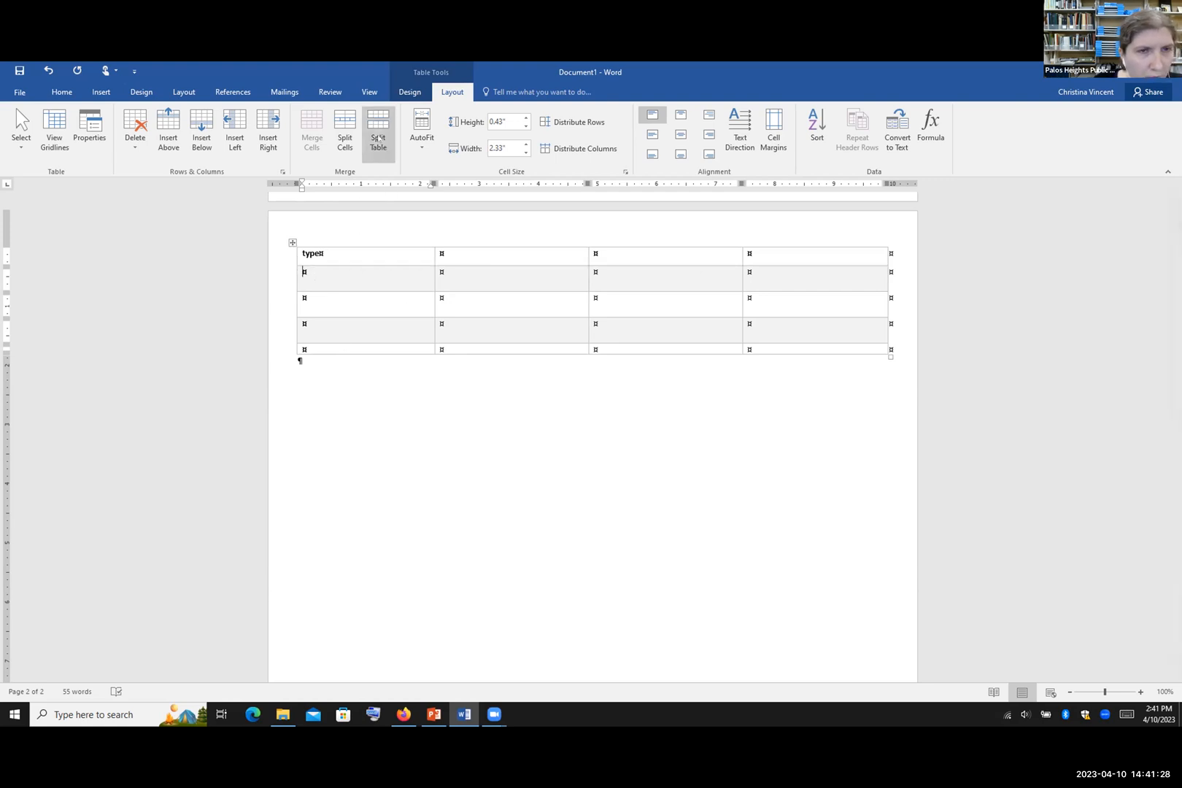
{"action": "left_click_drag", "start_coordinate": [463, 275], "coordinate": [360, 278]}
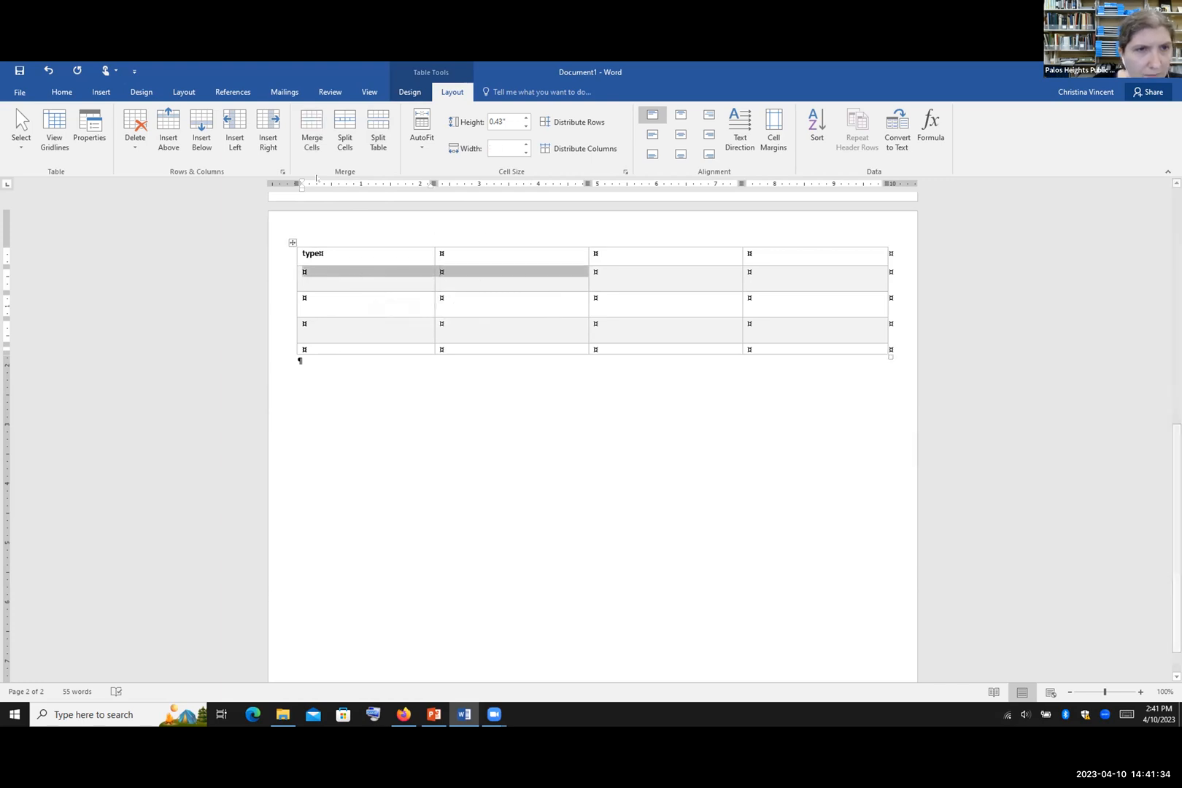
Step: Merge the two selected cells, then split the result into 2 columns and 1 row
{"action": "left_click", "coordinate": [311, 138]}
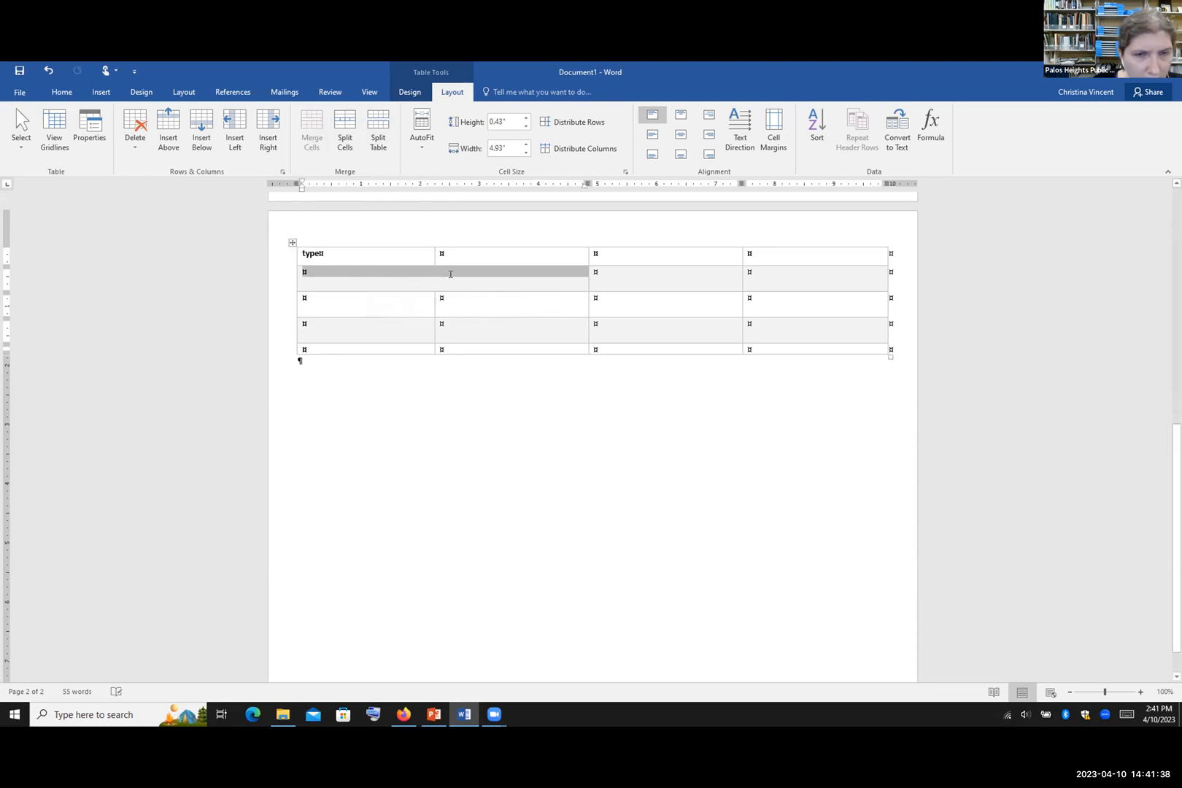
{"action": "left_click", "coordinate": [345, 129]}
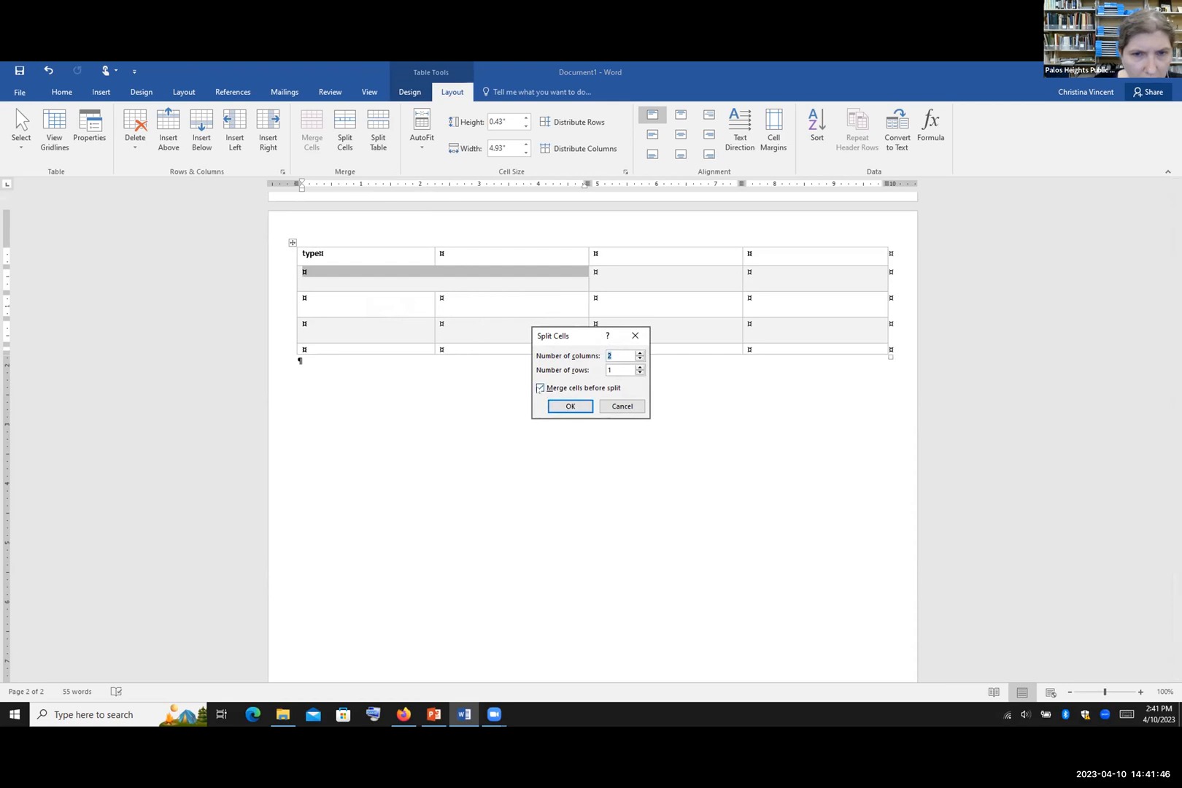
{"action": "left_click", "coordinate": [568, 406]}
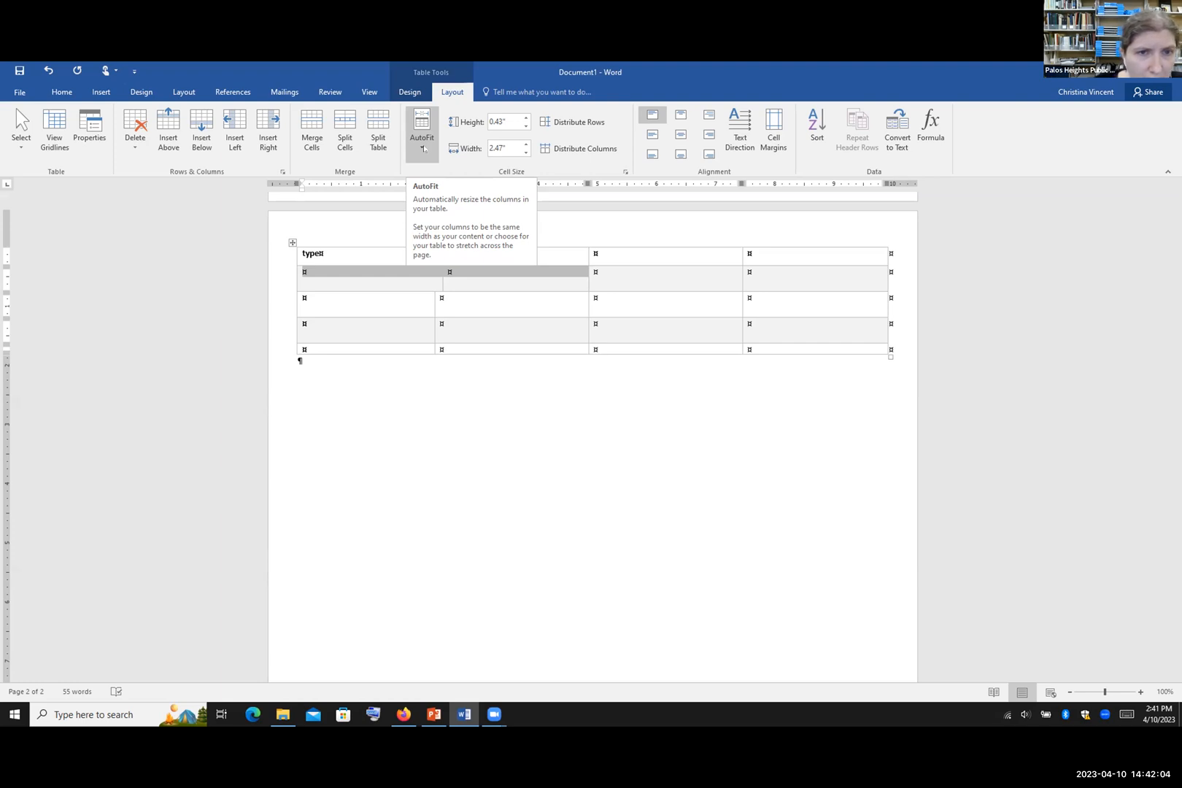
Step: Set the table's AutoFit to Fixed Column Width
{"action": "left_click", "coordinate": [423, 148]}
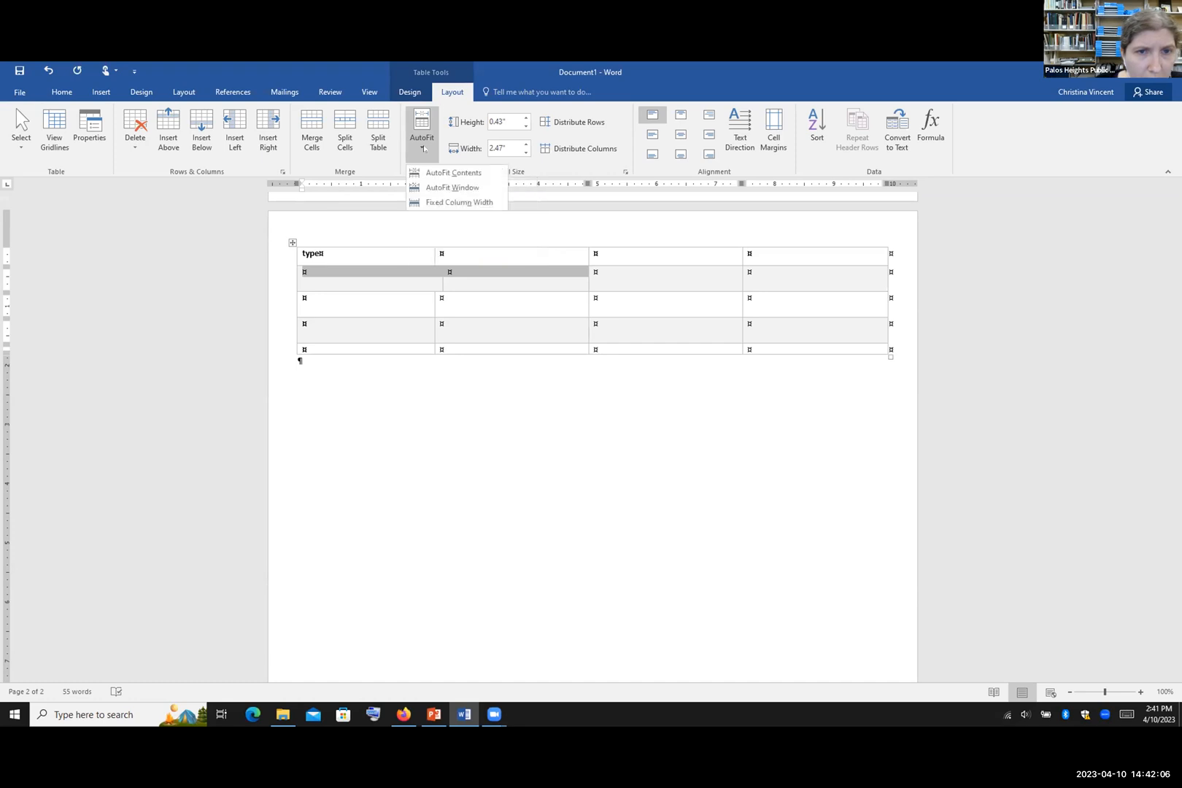
{"action": "left_click", "coordinate": [480, 202]}
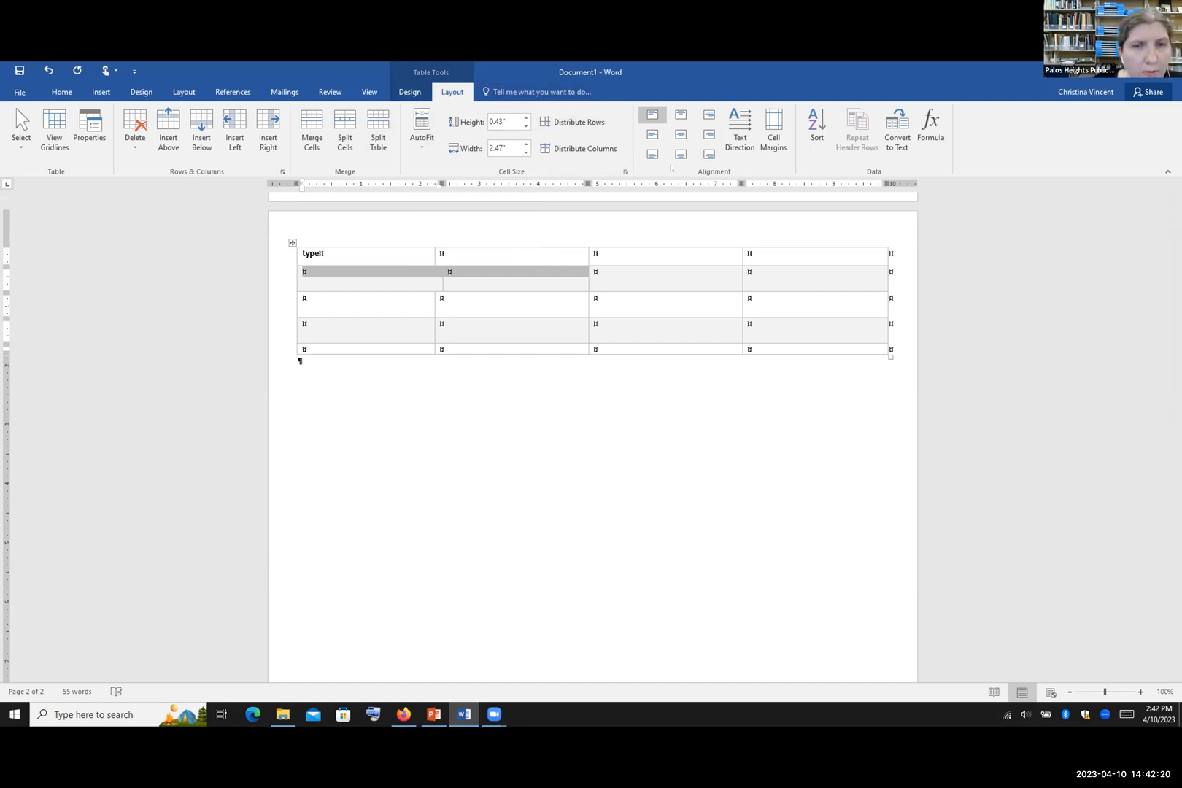
{"action": "left_click", "coordinate": [300, 360]}
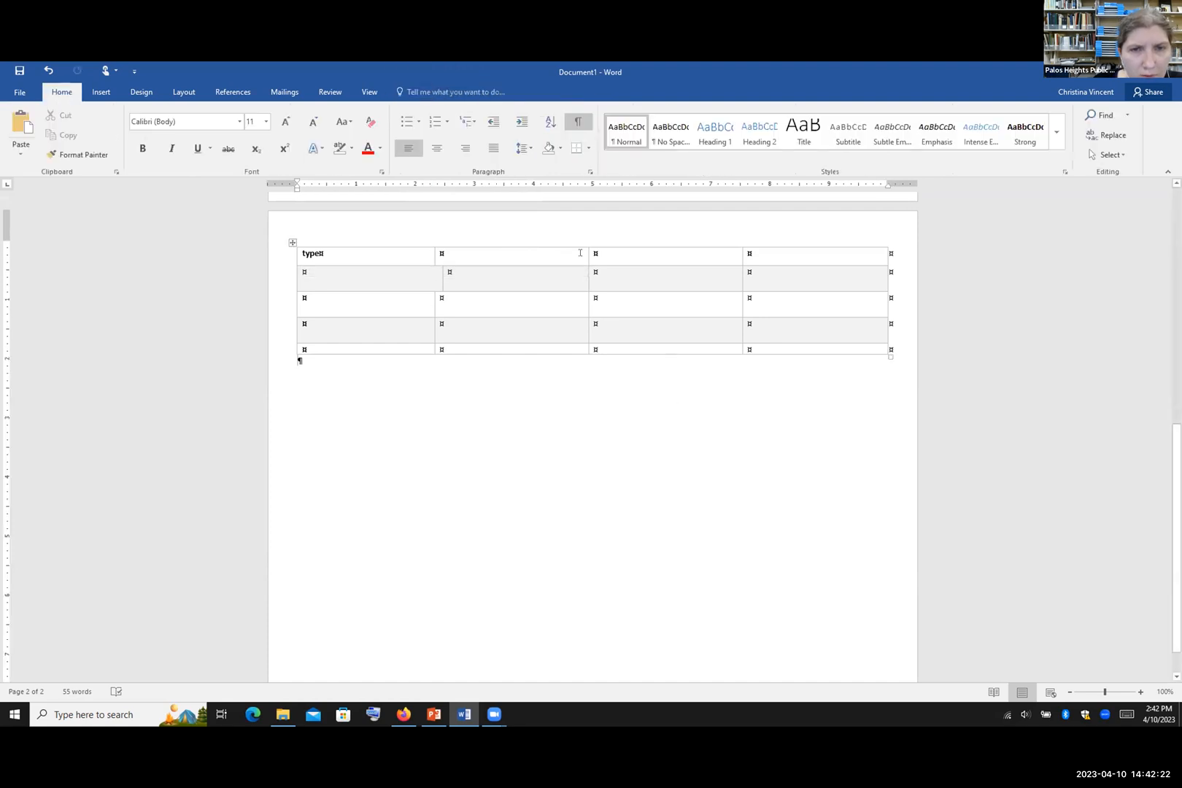
{"action": "left_click", "coordinate": [462, 296]}
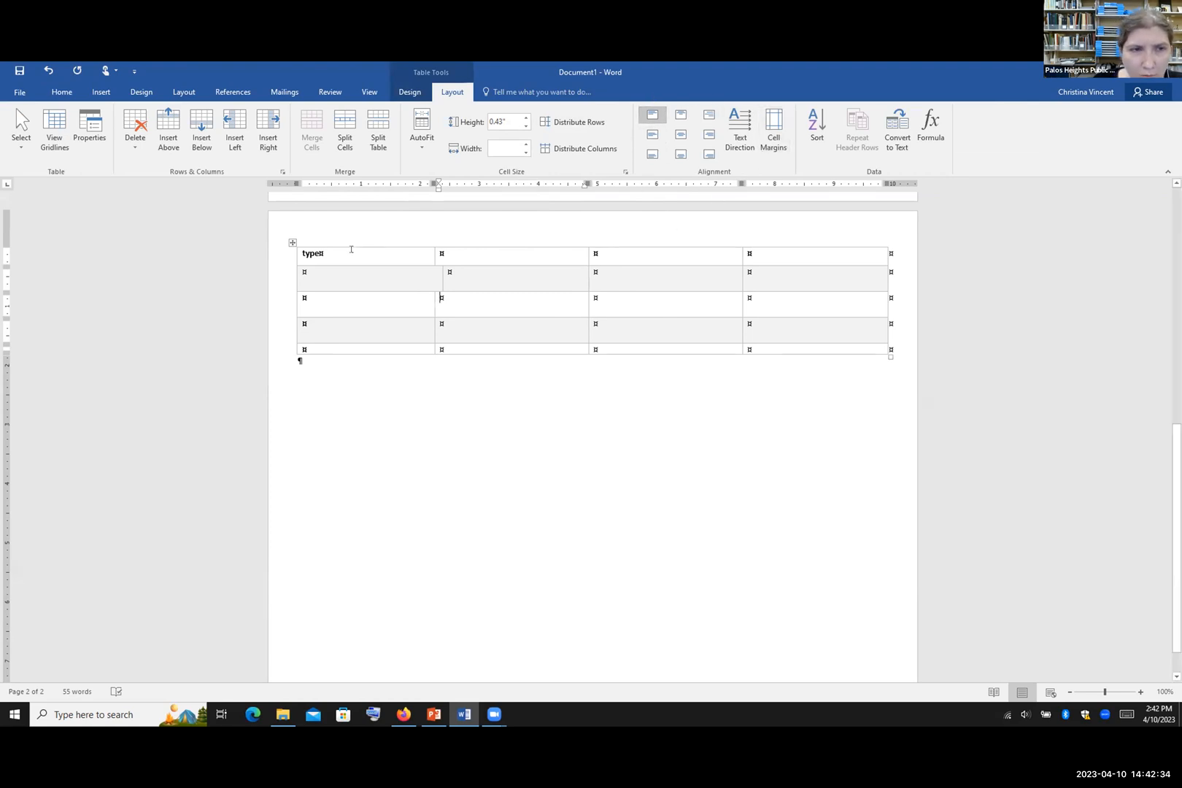
Step: Select 'type', try every cell alignment ending on Align Top Left, then rotate it vertically
{"action": "left_click", "coordinate": [321, 253]}
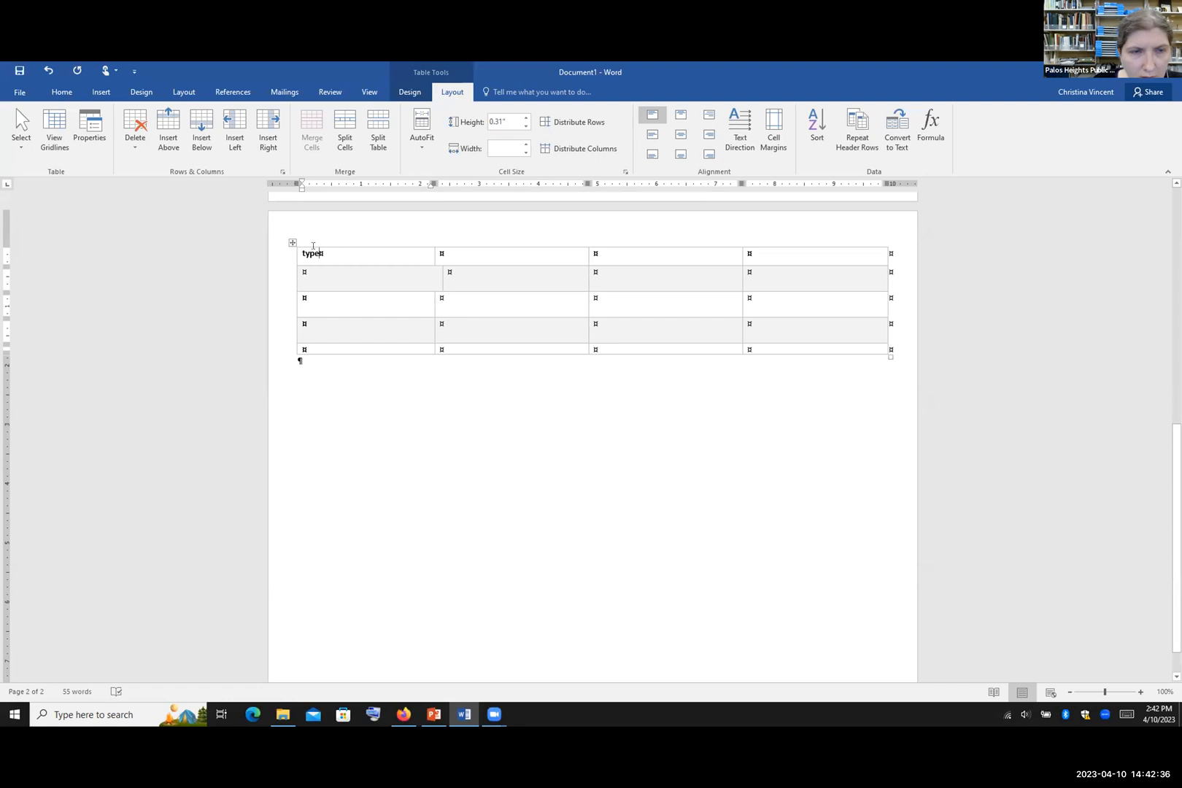
{"action": "left_click_drag", "start_coordinate": [323, 252], "coordinate": [301, 253]}
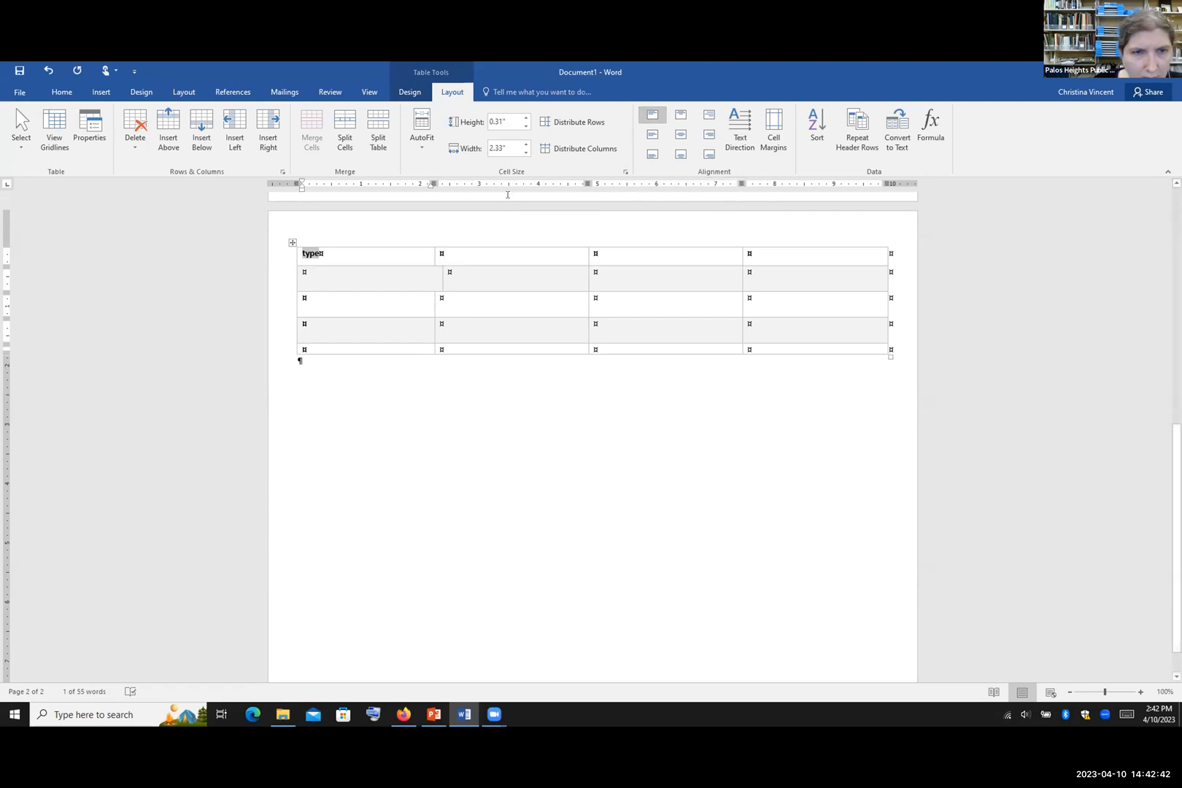
{"action": "left_click", "coordinate": [682, 115]}
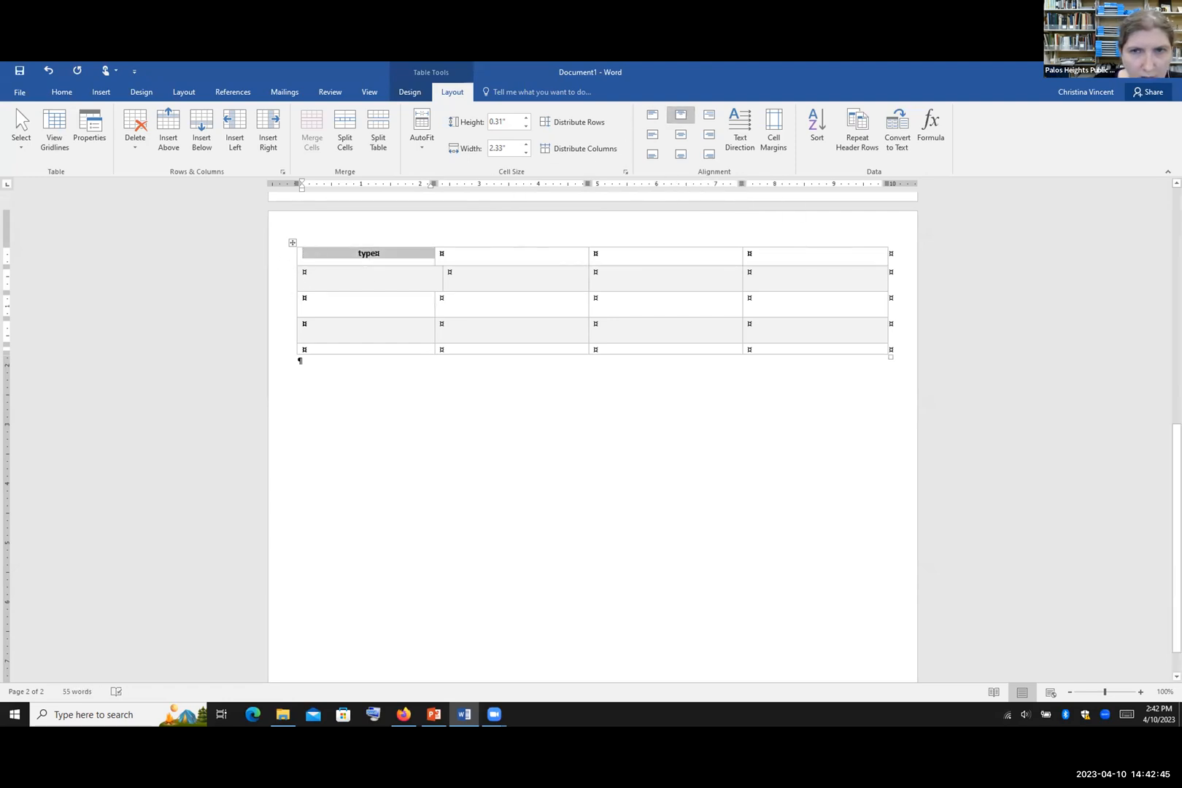
{"action": "left_click", "coordinate": [710, 114]}
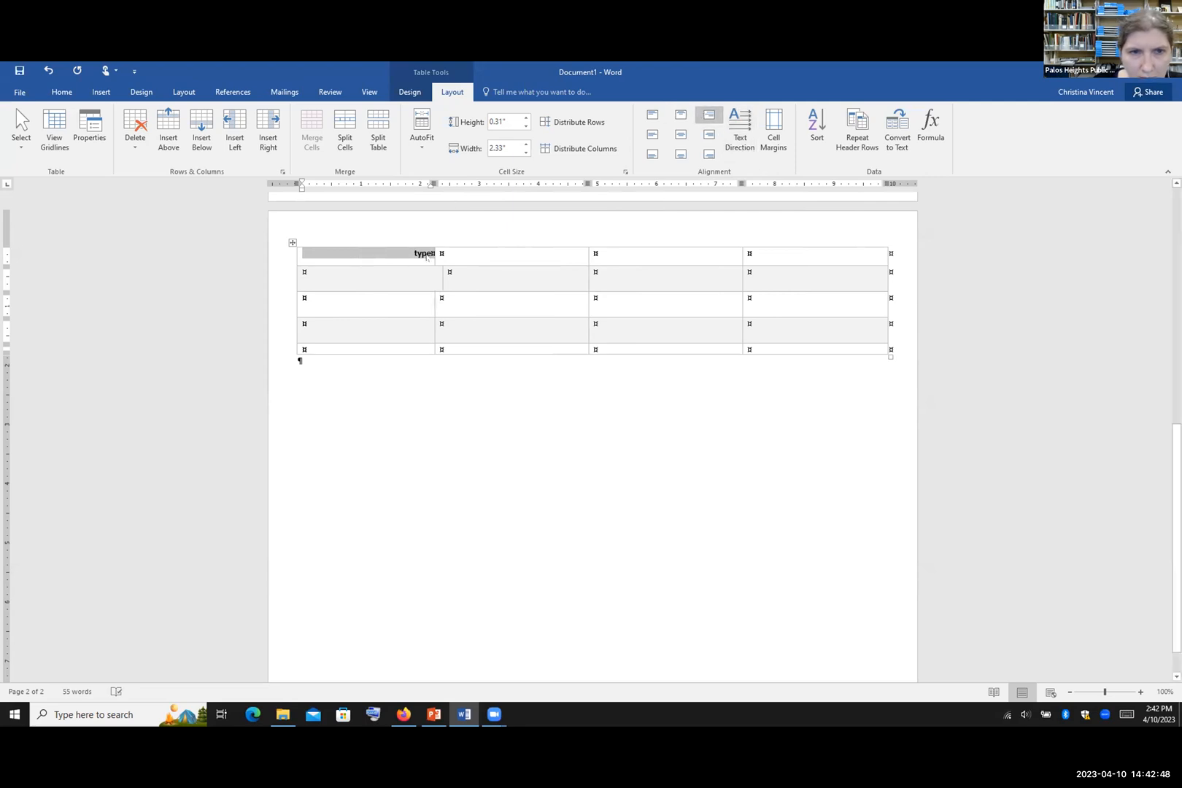
{"action": "left_click", "coordinate": [651, 135]}
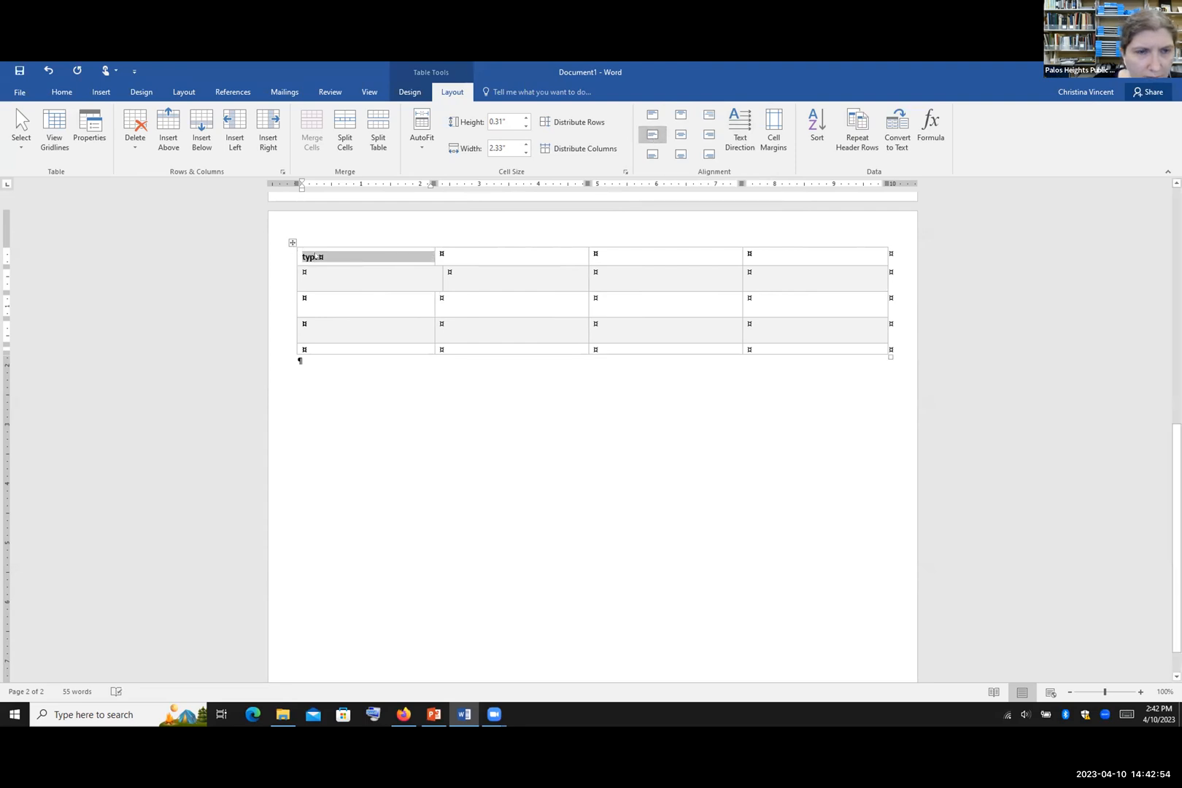
{"action": "left_click", "coordinate": [680, 134]}
{"action": "left_click", "coordinate": [708, 134]}
{"action": "left_click", "coordinate": [652, 155]}
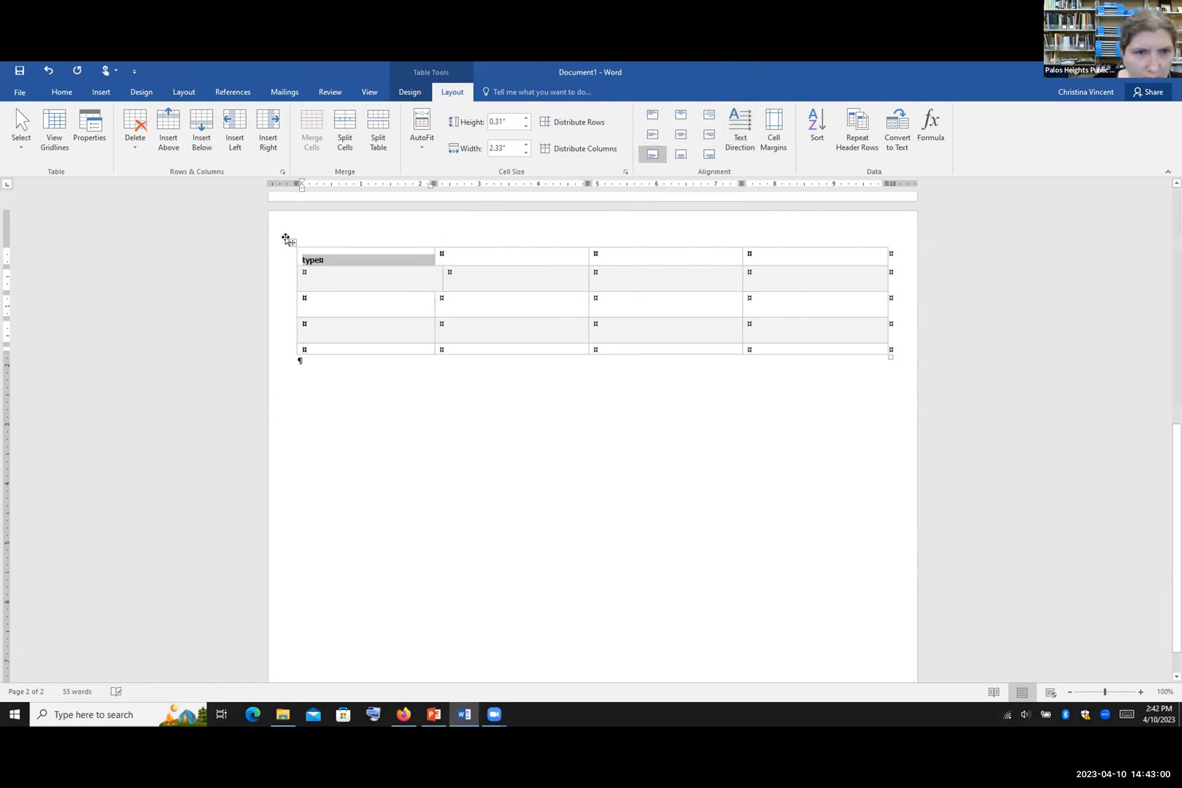
{"action": "left_click", "coordinate": [673, 156]}
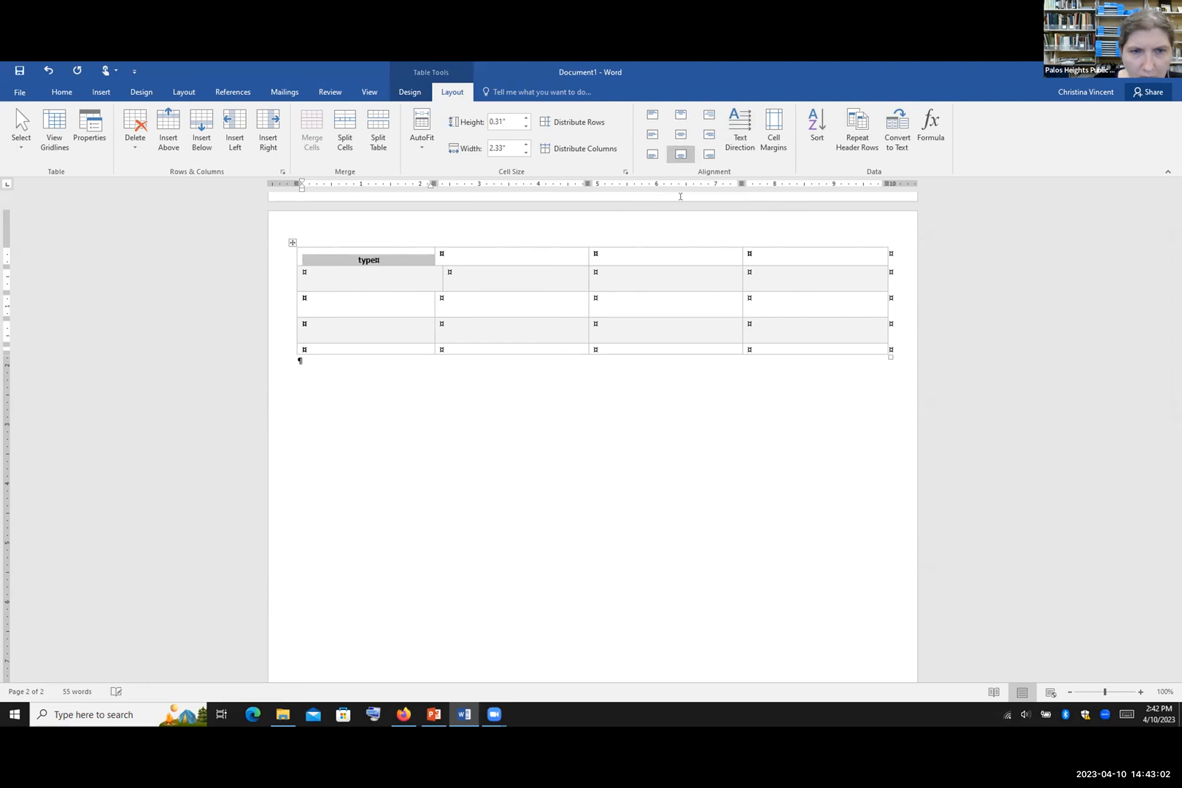
{"action": "left_click", "coordinate": [709, 155]}
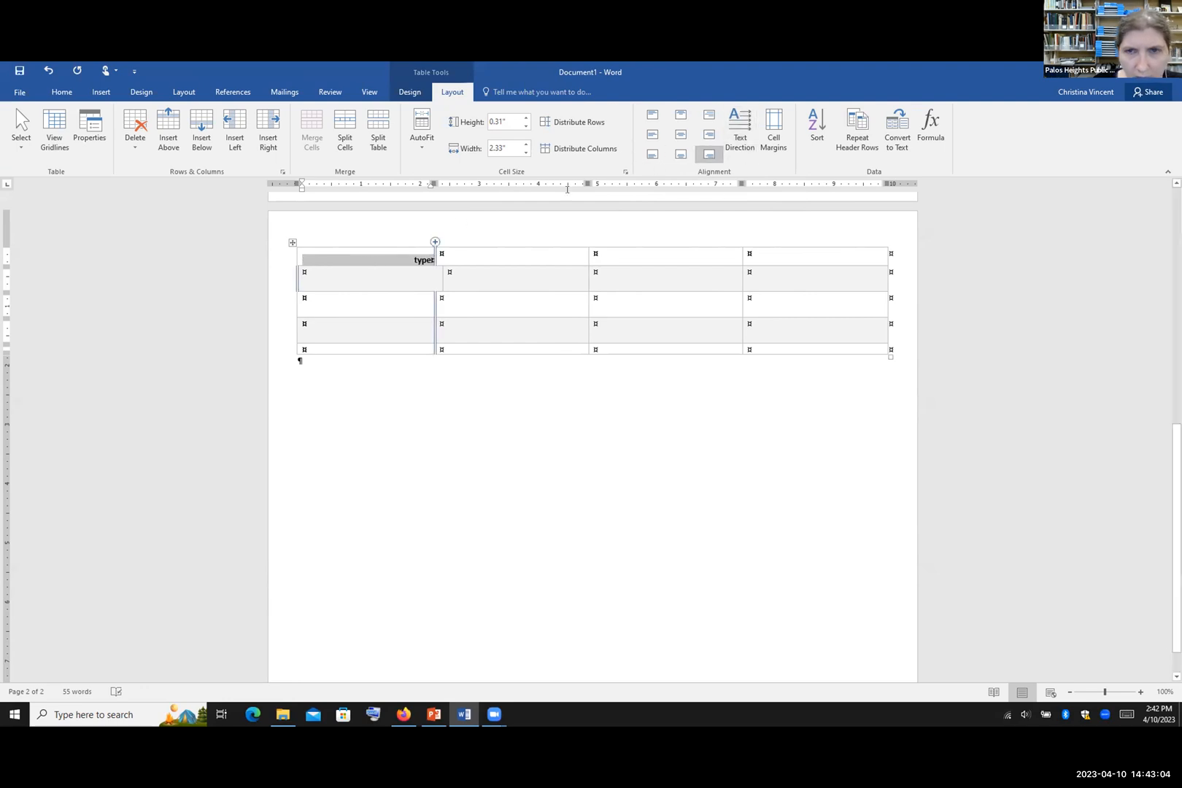
{"action": "left_click", "coordinate": [642, 115]}
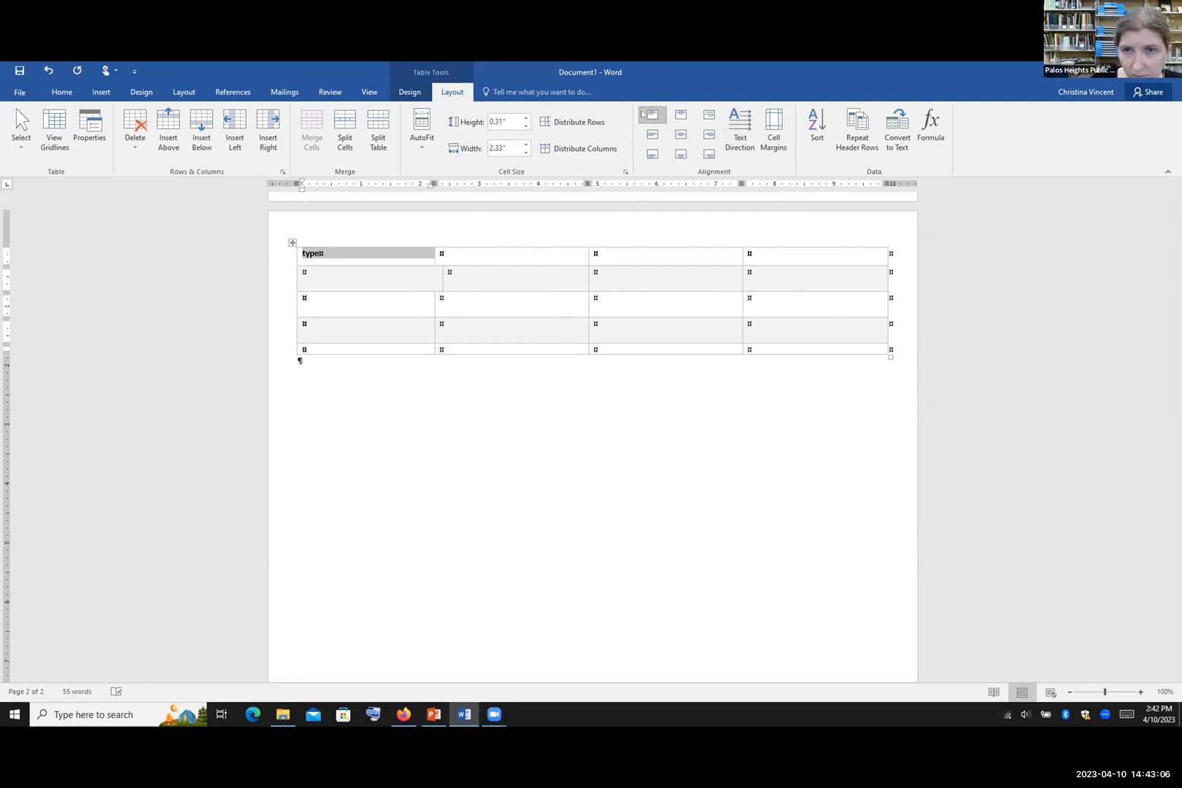
{"action": "left_click", "coordinate": [744, 130]}
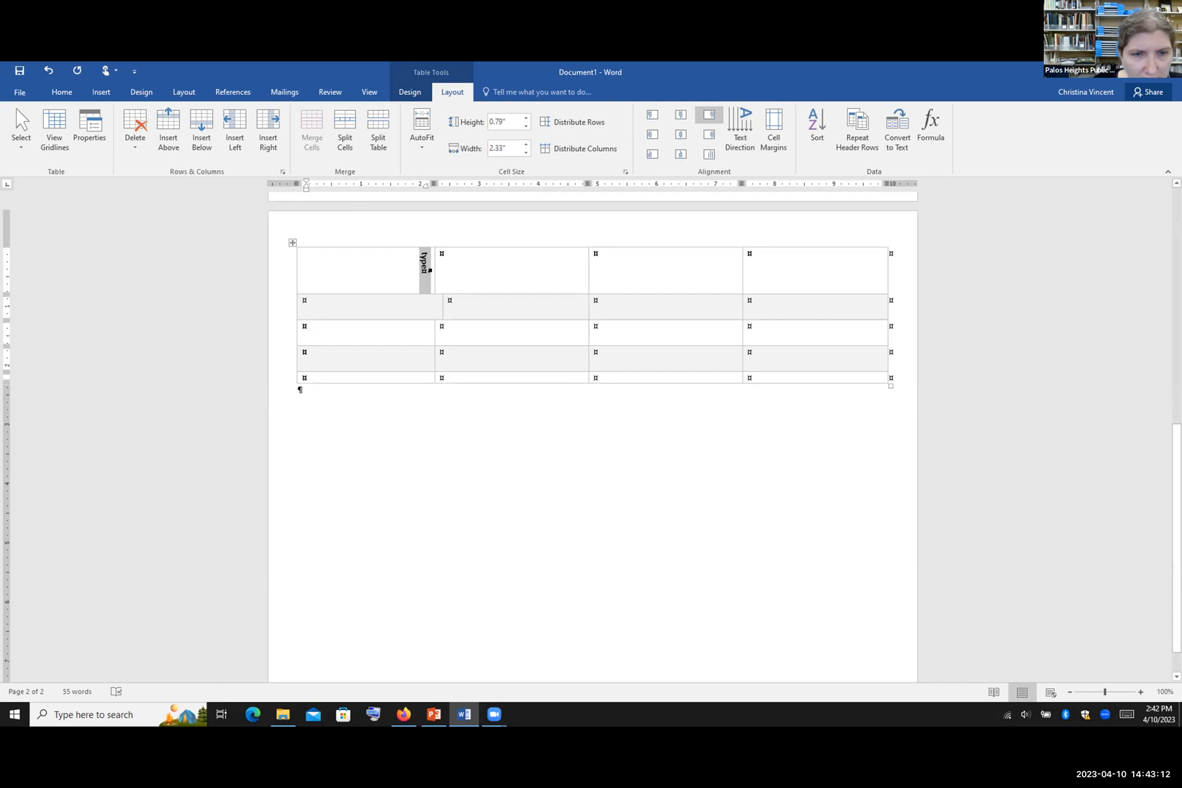
Step: Return 'type' to horizontal, accept the cell margins unchanged, and select the whole table
{"action": "left_click", "coordinate": [738, 127]}
{"action": "left_click", "coordinate": [733, 125]}
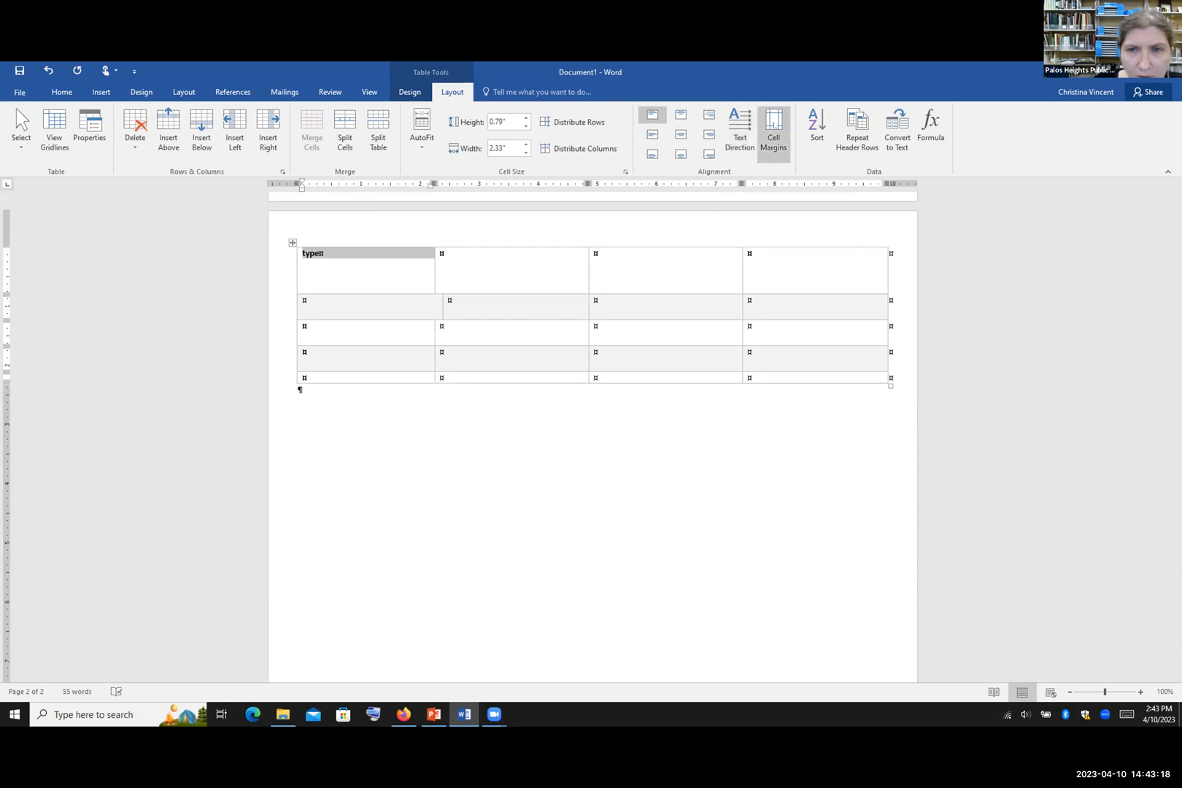
{"action": "left_click", "coordinate": [773, 130]}
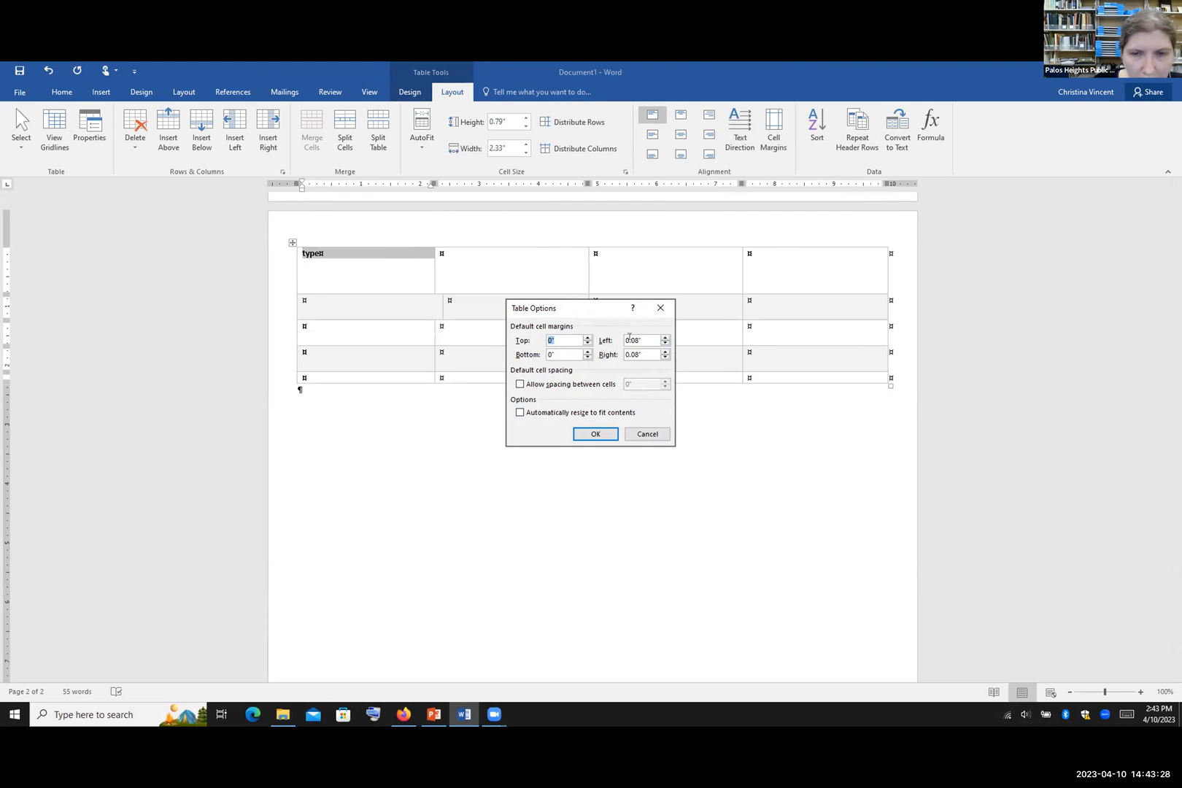
{"action": "left_click", "coordinate": [596, 436]}
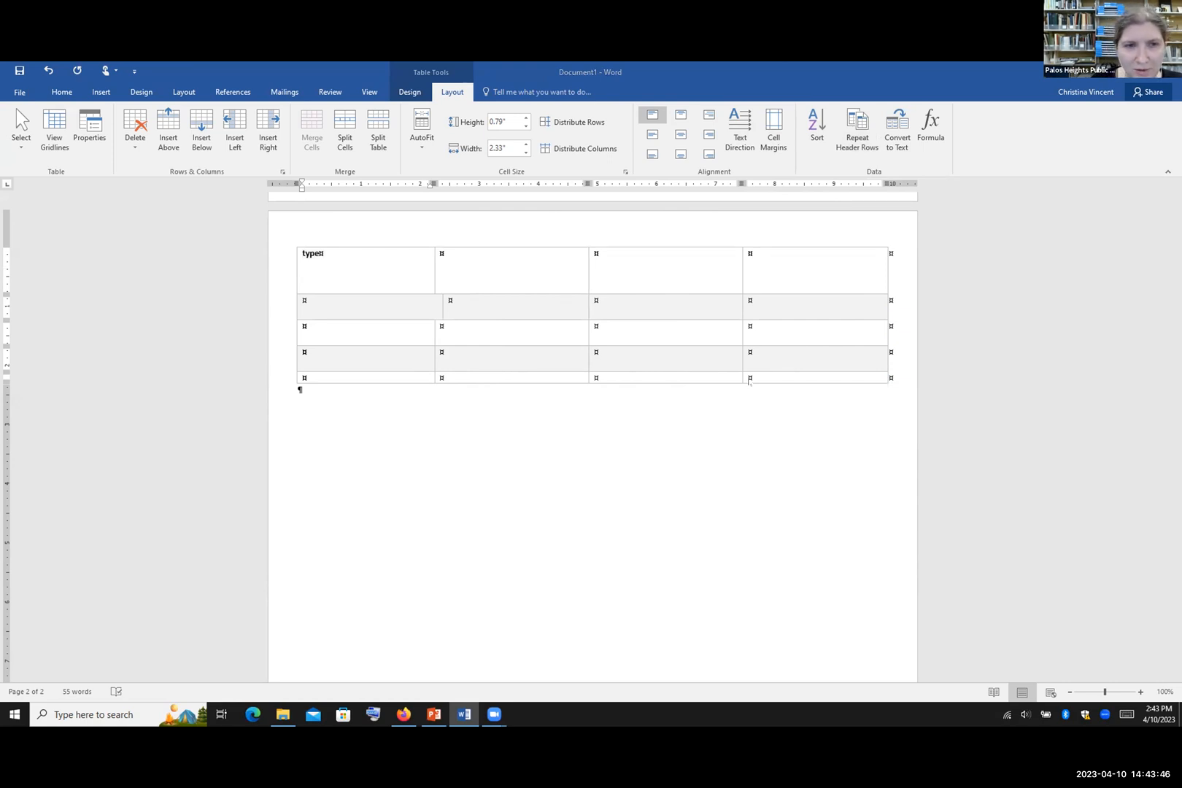
{"action": "left_click", "coordinate": [303, 264]}
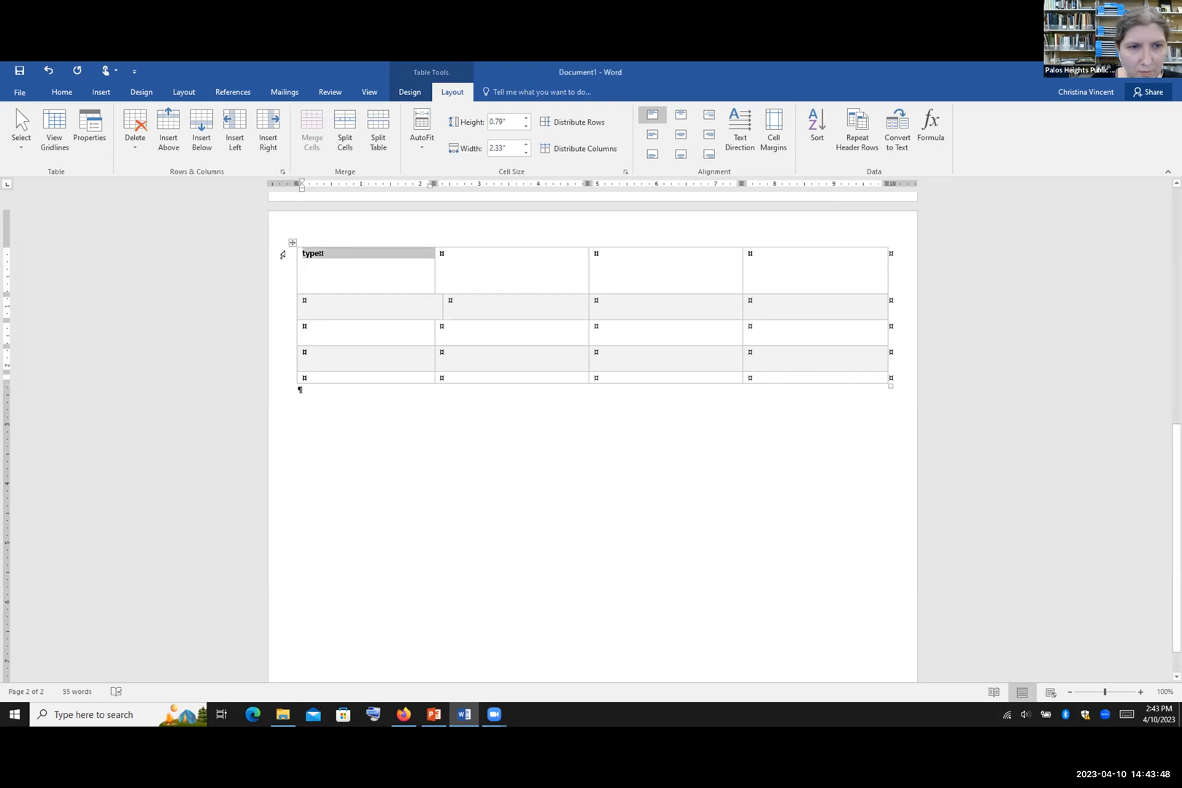
{"action": "mouse_move", "coordinate": [291, 241]}
{"action": "left_mouse_down"}
{"action": "mouse_move", "coordinate": [284, 519]}
{"action": "mouse_move", "coordinate": [299, 388]}
{"action": "mouse_move", "coordinate": [290, 241]}
{"action": "left_mouse_up"}
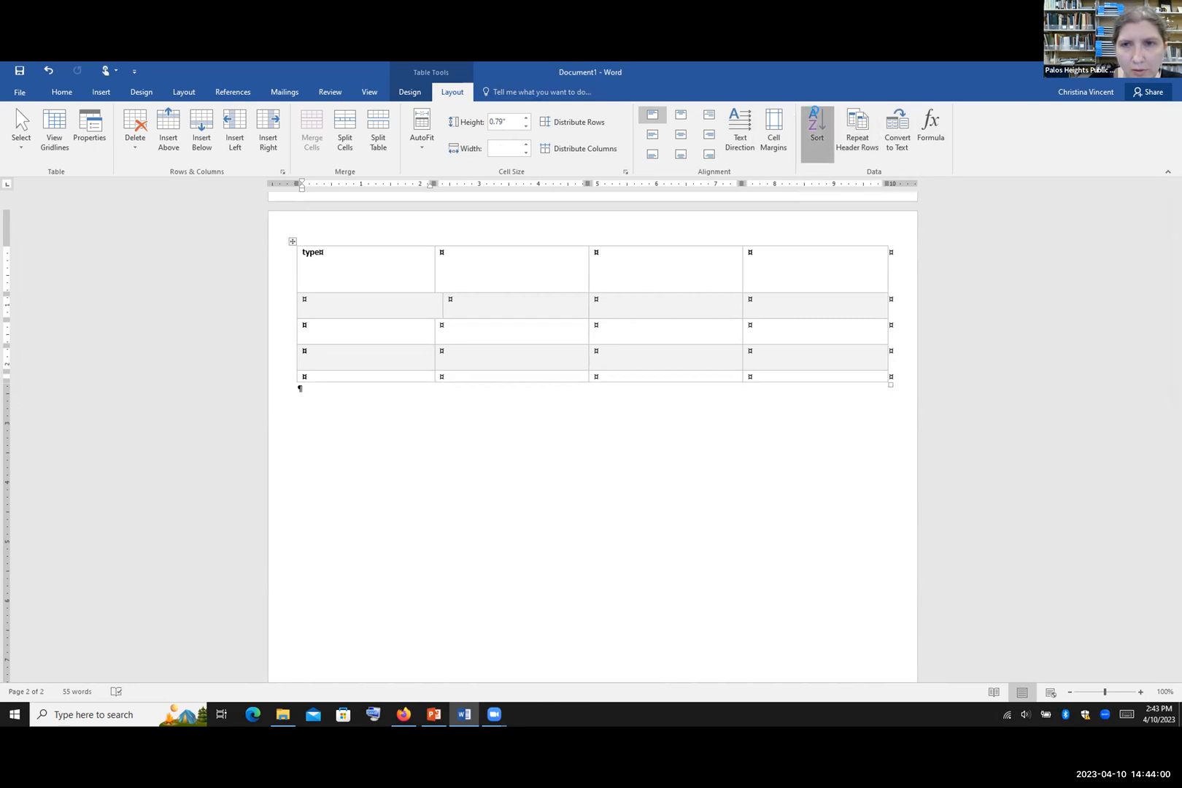
Step: Sort the table ascending by the type column as Date, keeping the header row
{"action": "left_click", "coordinate": [817, 128]}
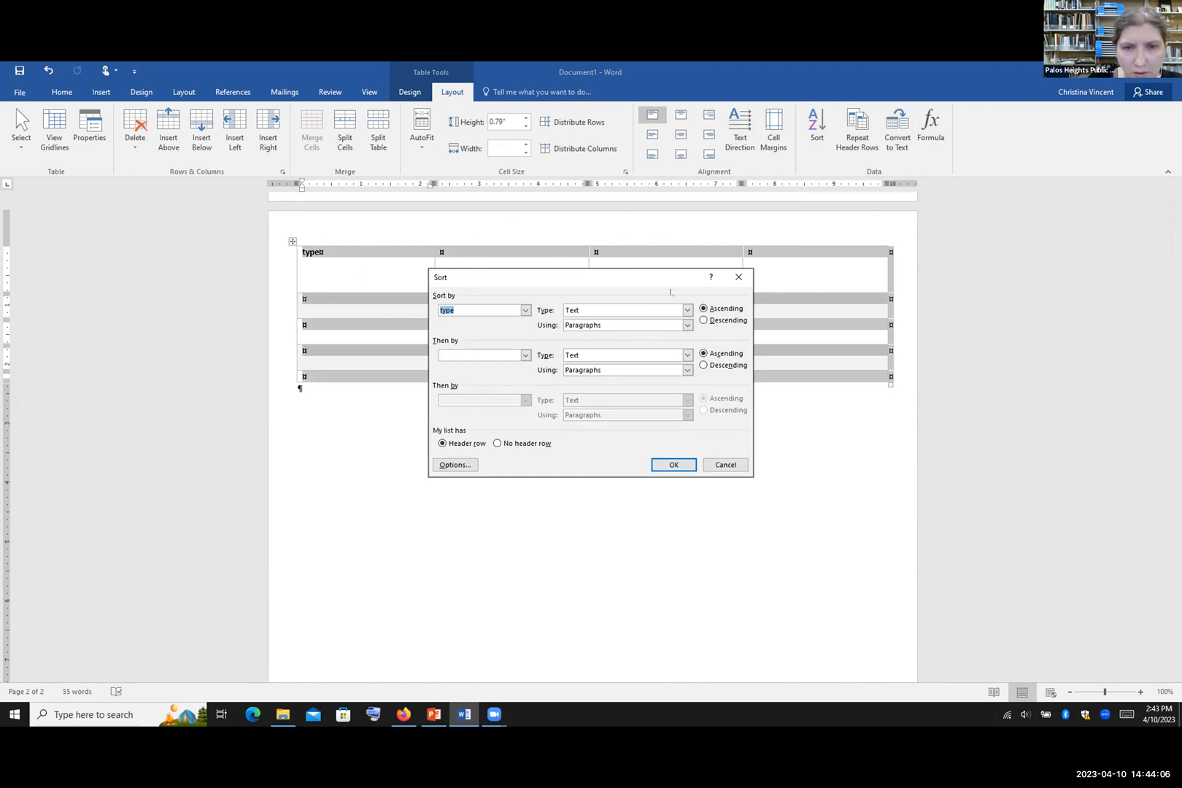
{"action": "left_click", "coordinate": [687, 310]}
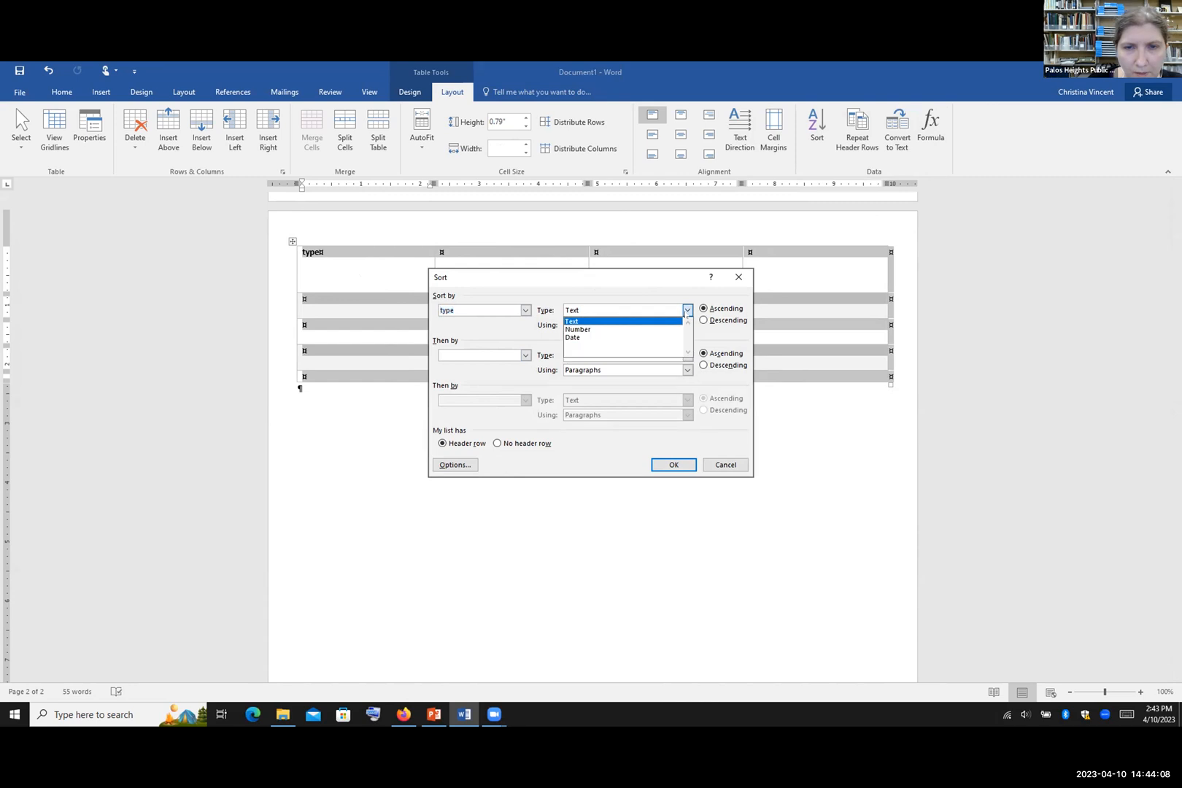
{"action": "left_click", "coordinate": [685, 312]}
{"action": "left_click", "coordinate": [686, 310]}
{"action": "left_click", "coordinate": [656, 327]}
{"action": "left_click", "coordinate": [686, 310]}
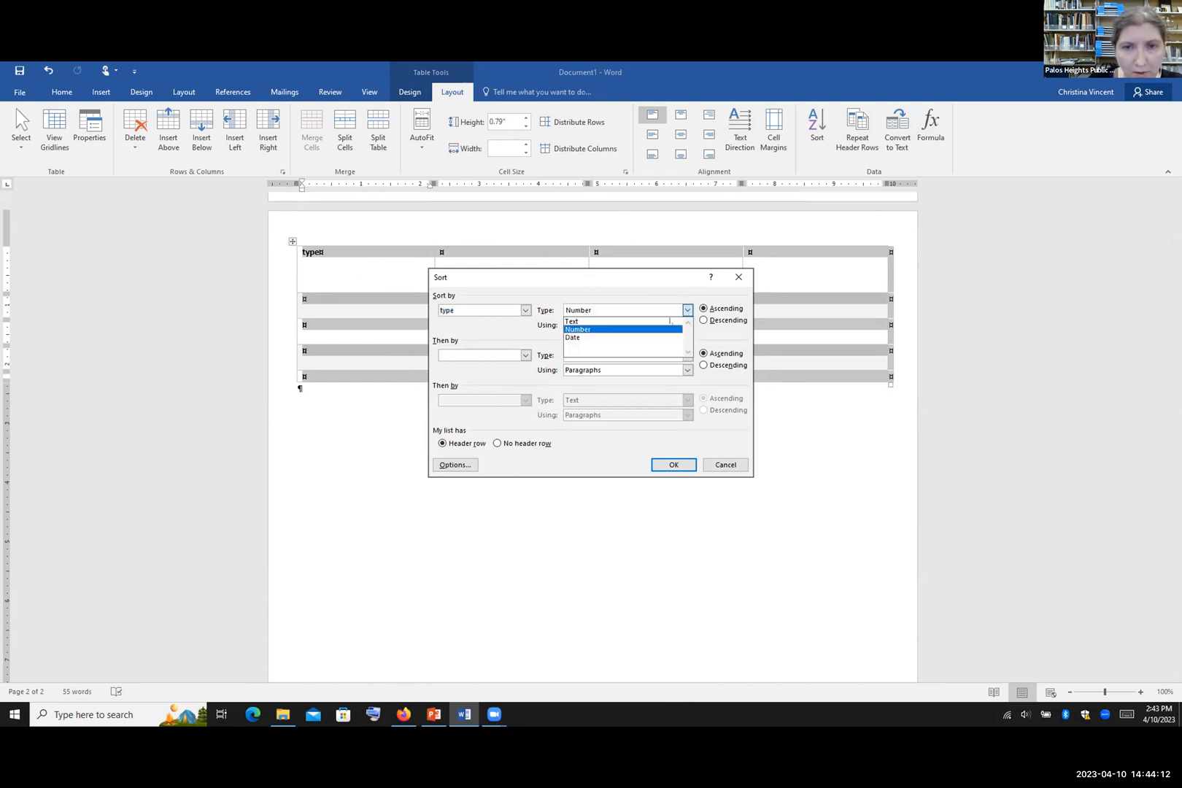
{"action": "left_click", "coordinate": [607, 335]}
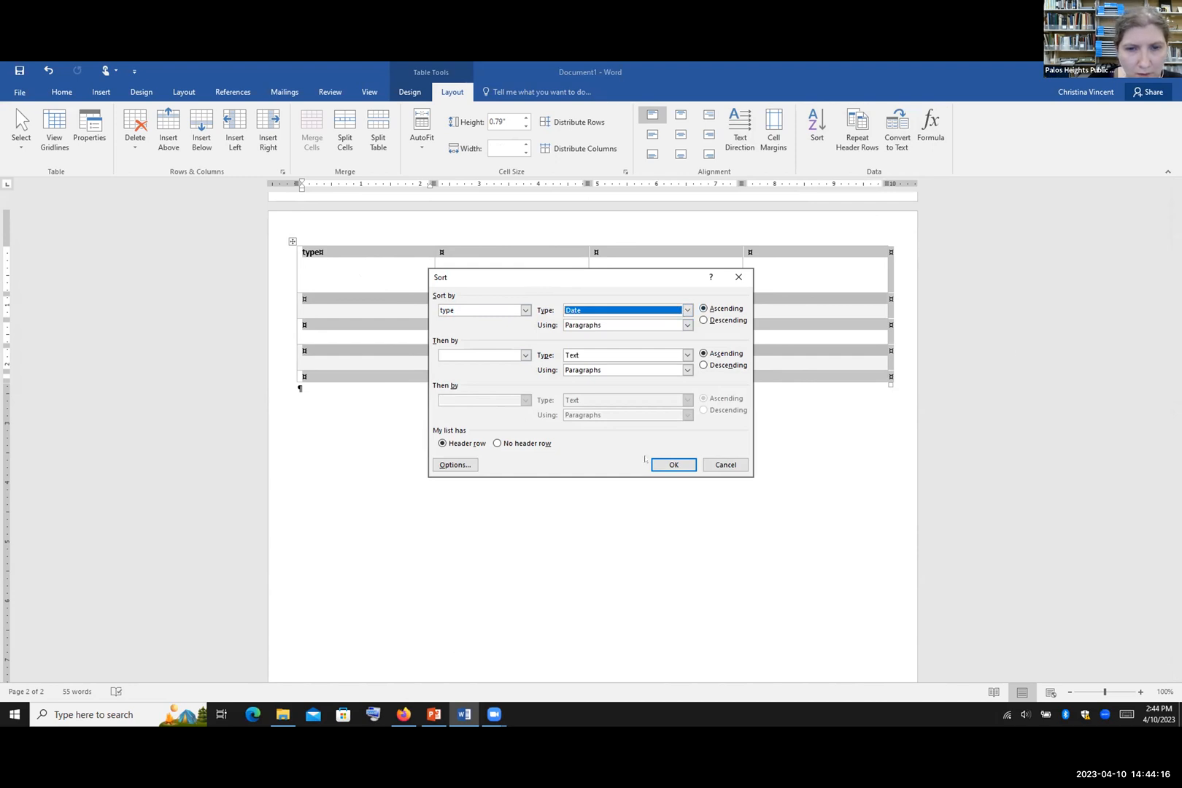
{"action": "left_click", "coordinate": [673, 465]}
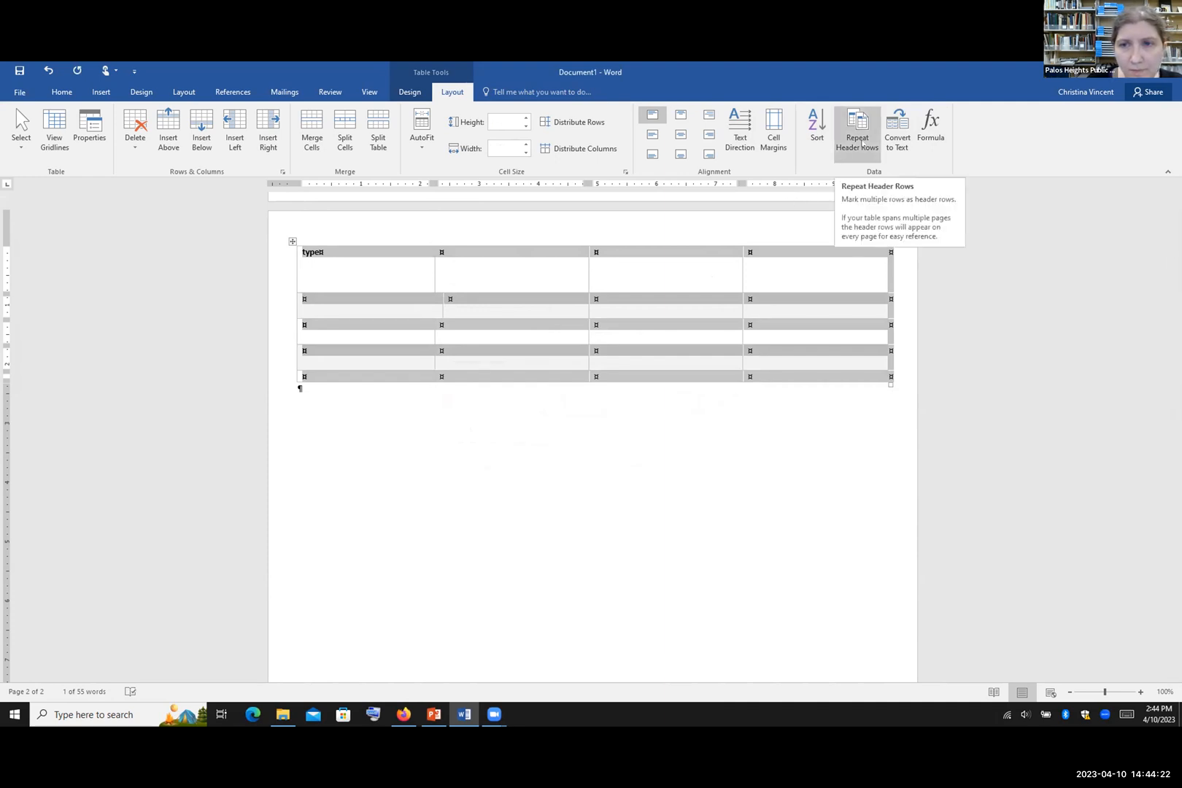
Step: Set the first row to repeat as a header, then convert the table to tab-separated text
{"action": "left_click", "coordinate": [861, 143]}
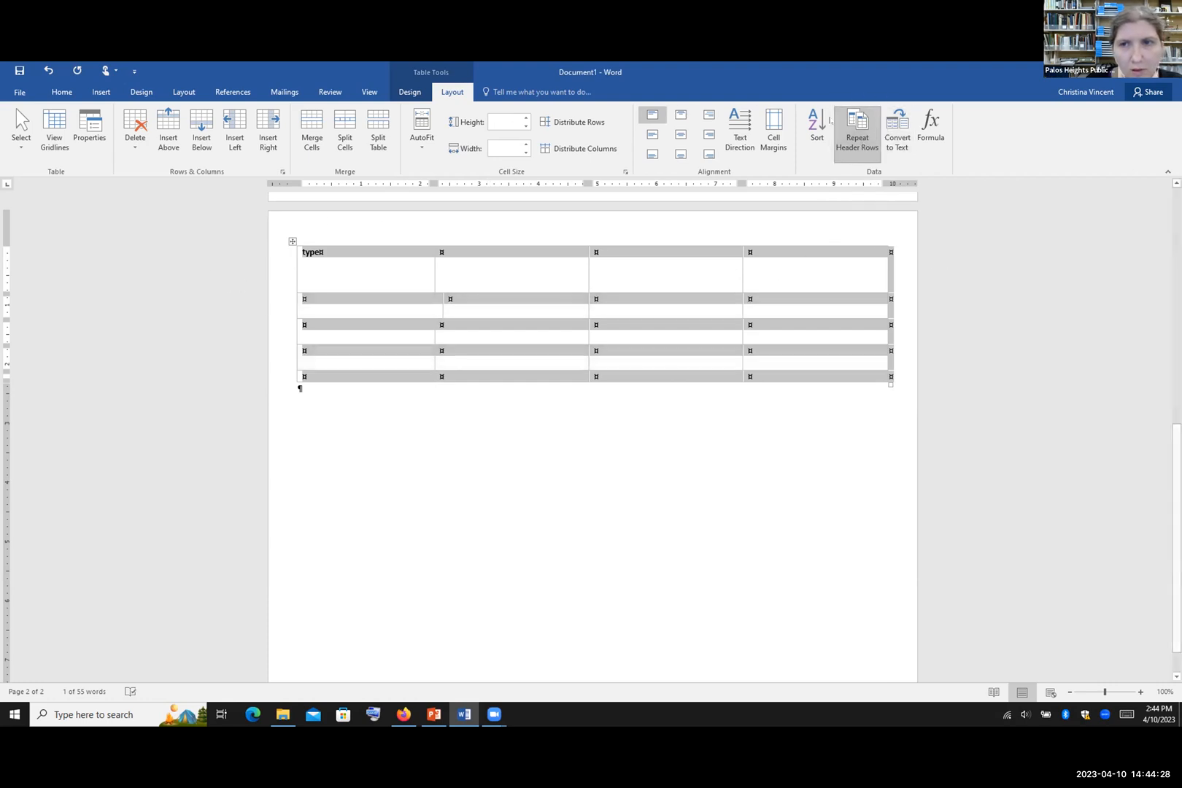
{"action": "left_click", "coordinate": [889, 134]}
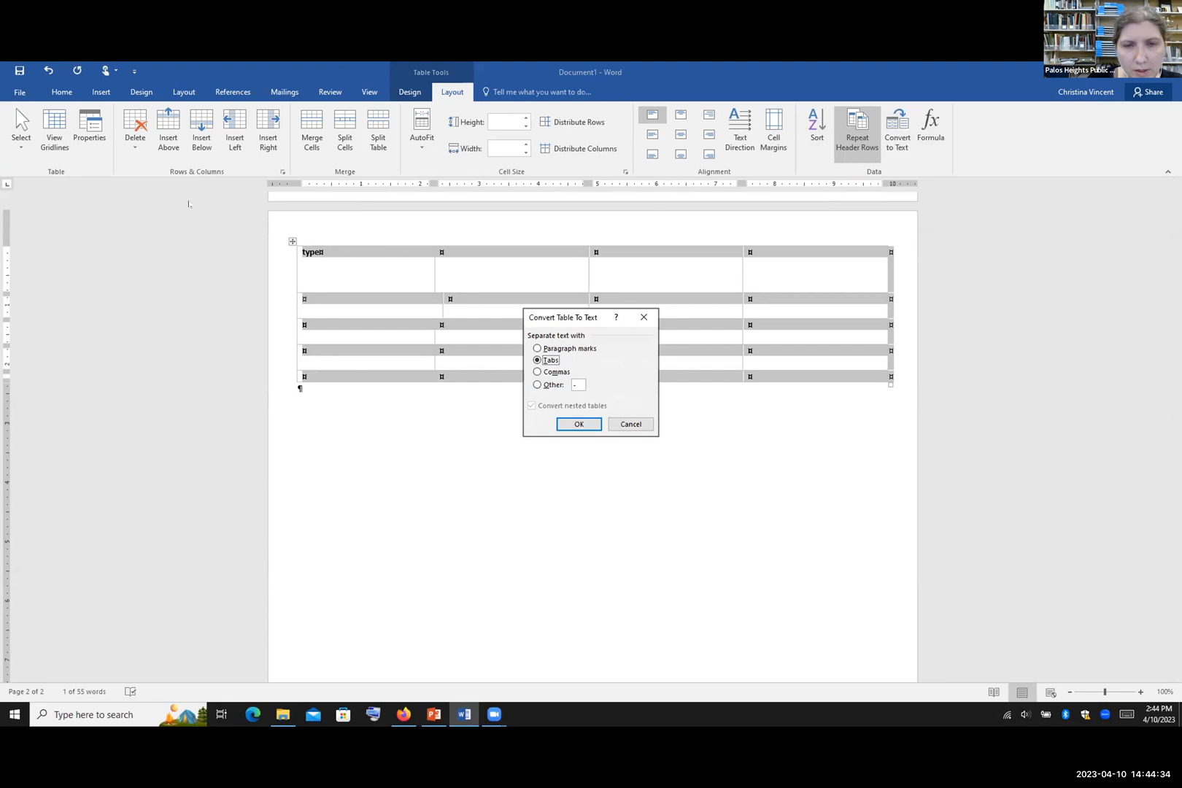
{"action": "left_click", "coordinate": [577, 425]}
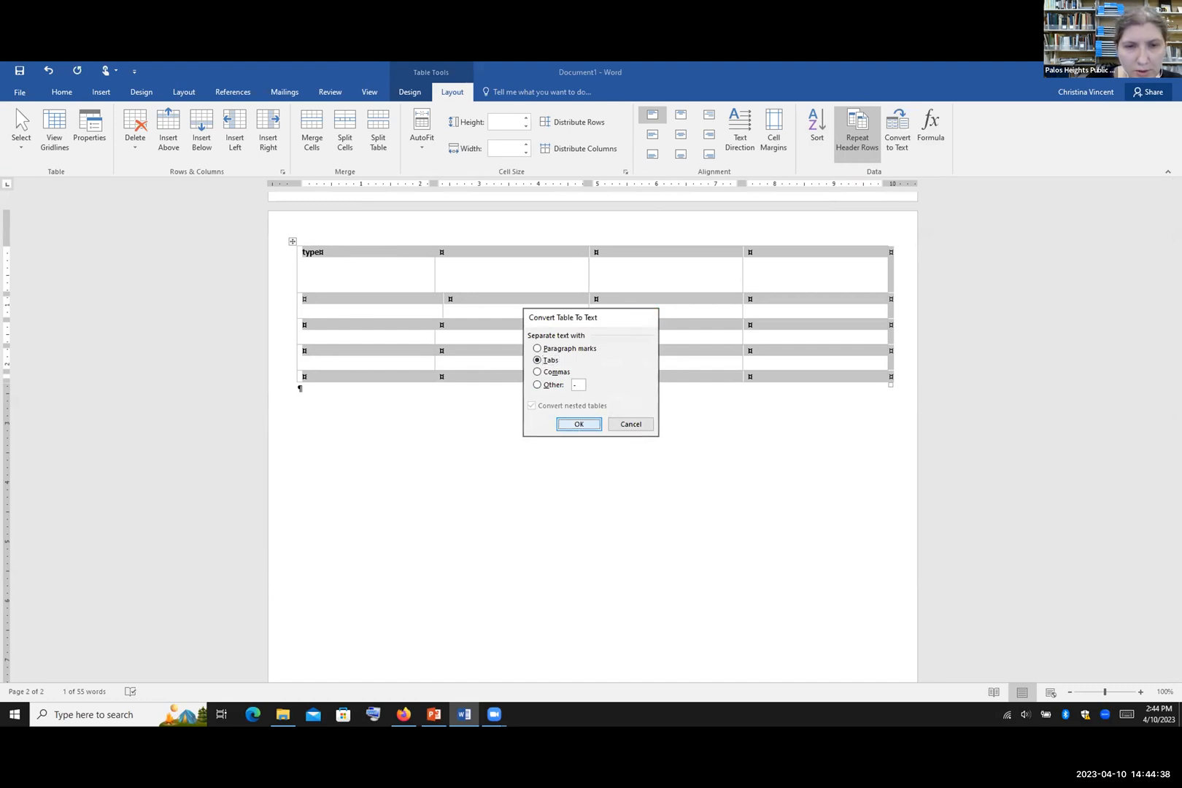
Step: Undo the text conversion to restore the table, and open the Formula dialog
{"action": "left_click", "coordinate": [544, 397]}
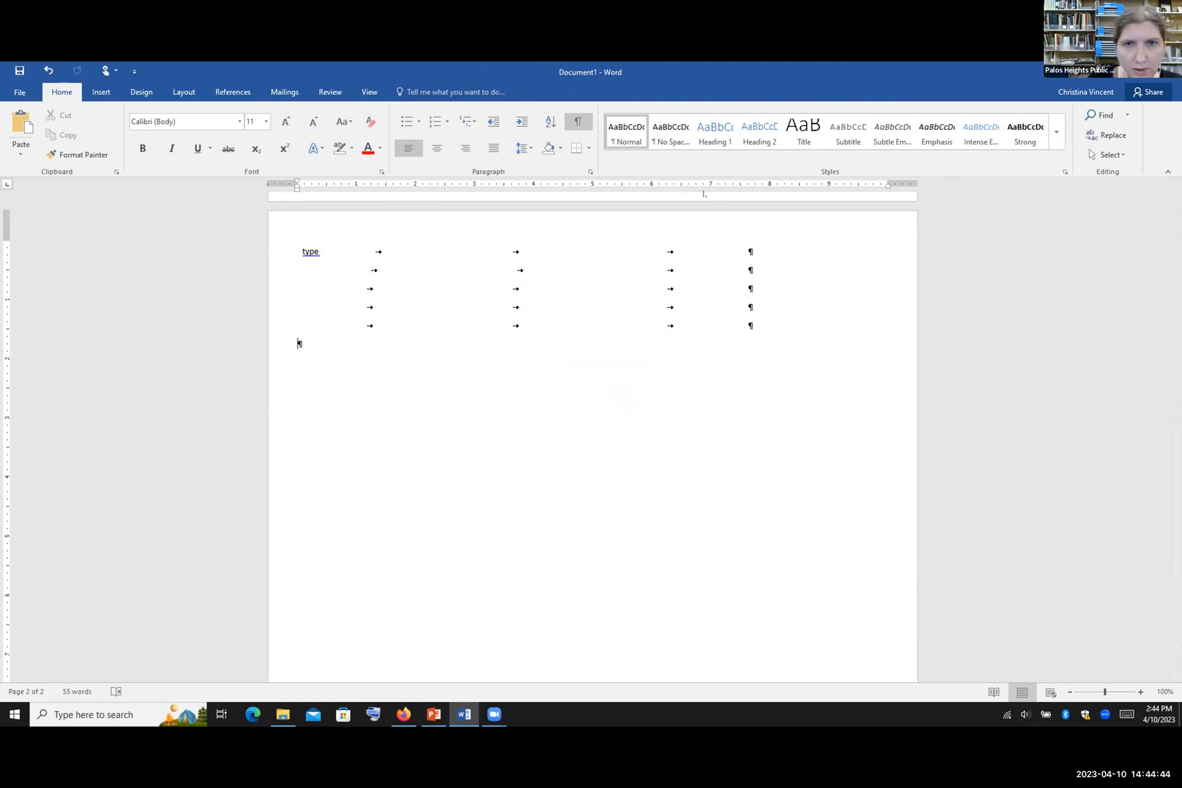
{"action": "left_click", "coordinate": [48, 70]}
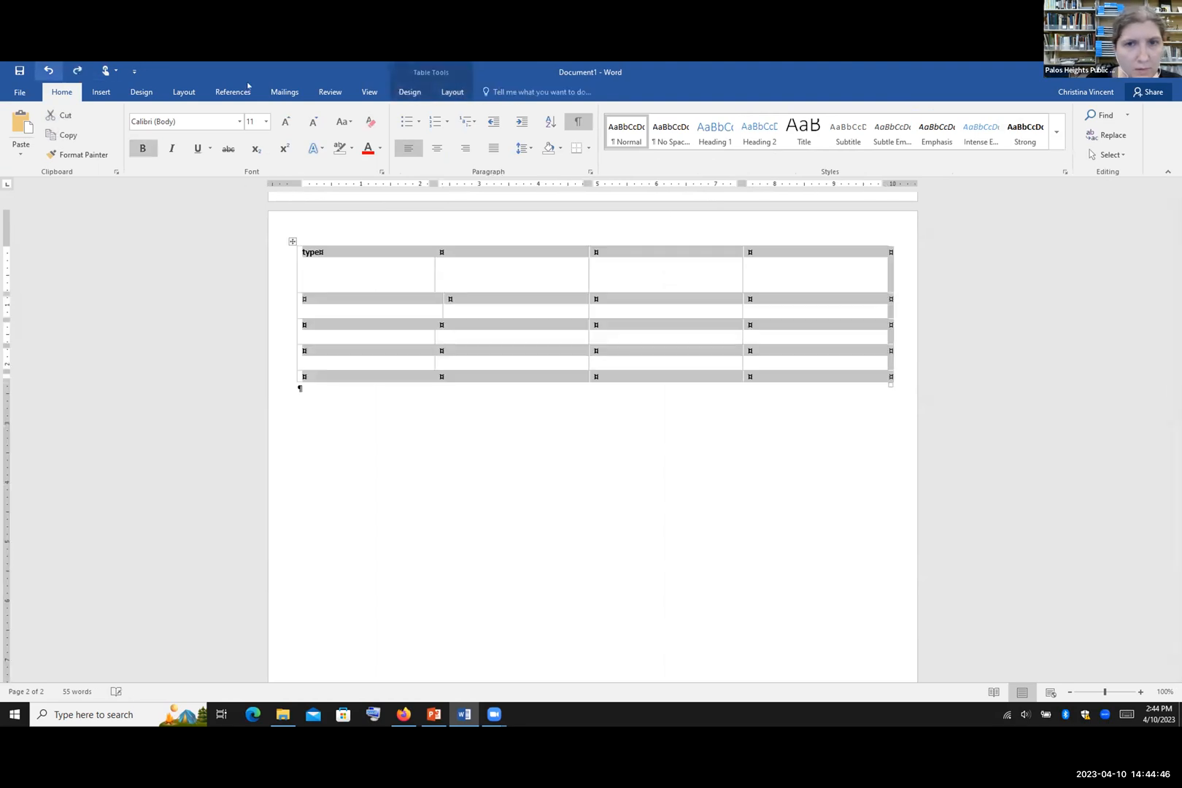
{"action": "left_click", "coordinate": [453, 92]}
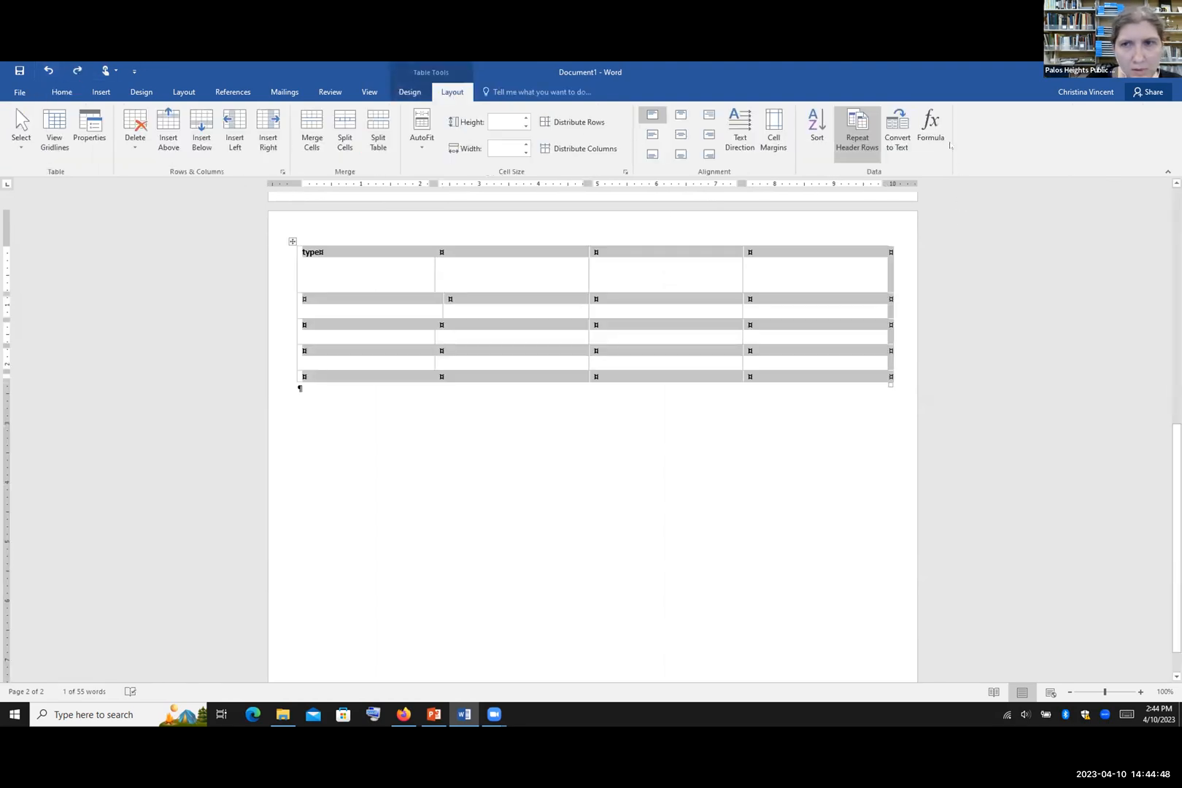
{"action": "left_click", "coordinate": [930, 130]}
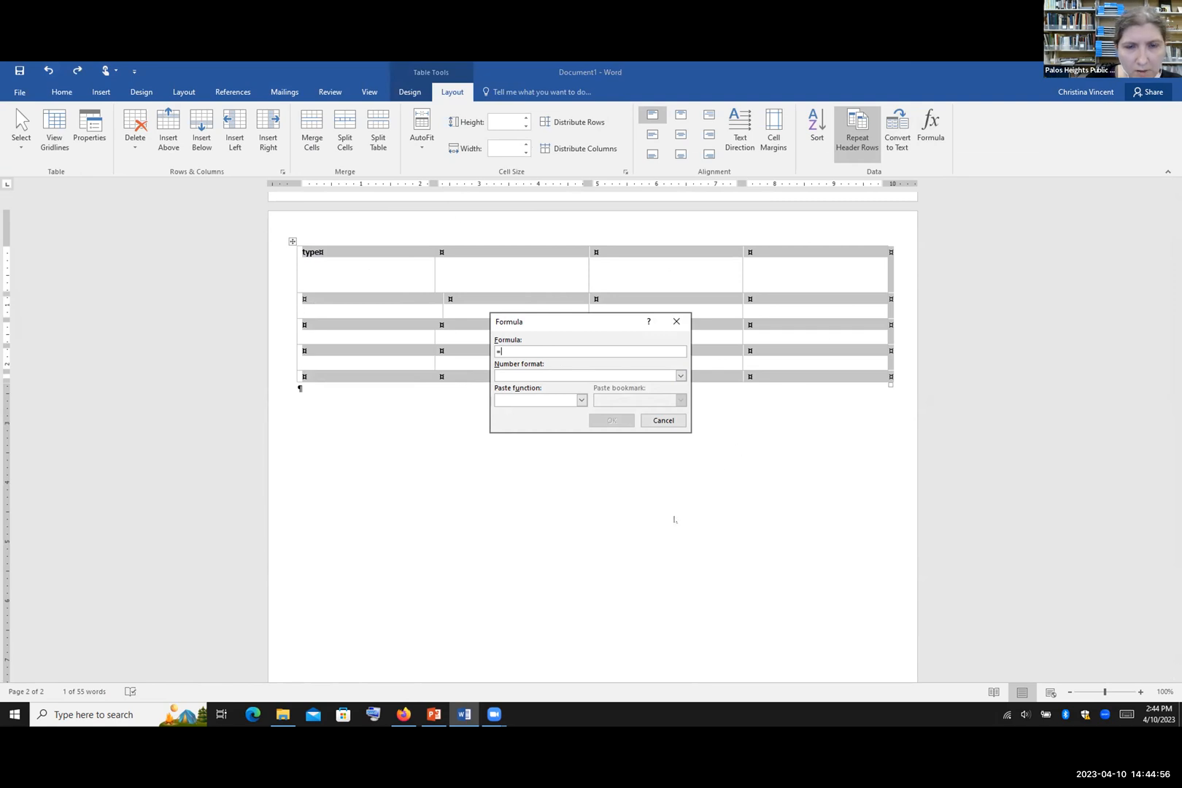
Step: Cancel the Formula dialog, view the Inserting Images slide in PowerPoint, then return below the table
{"action": "left_click", "coordinate": [673, 422]}
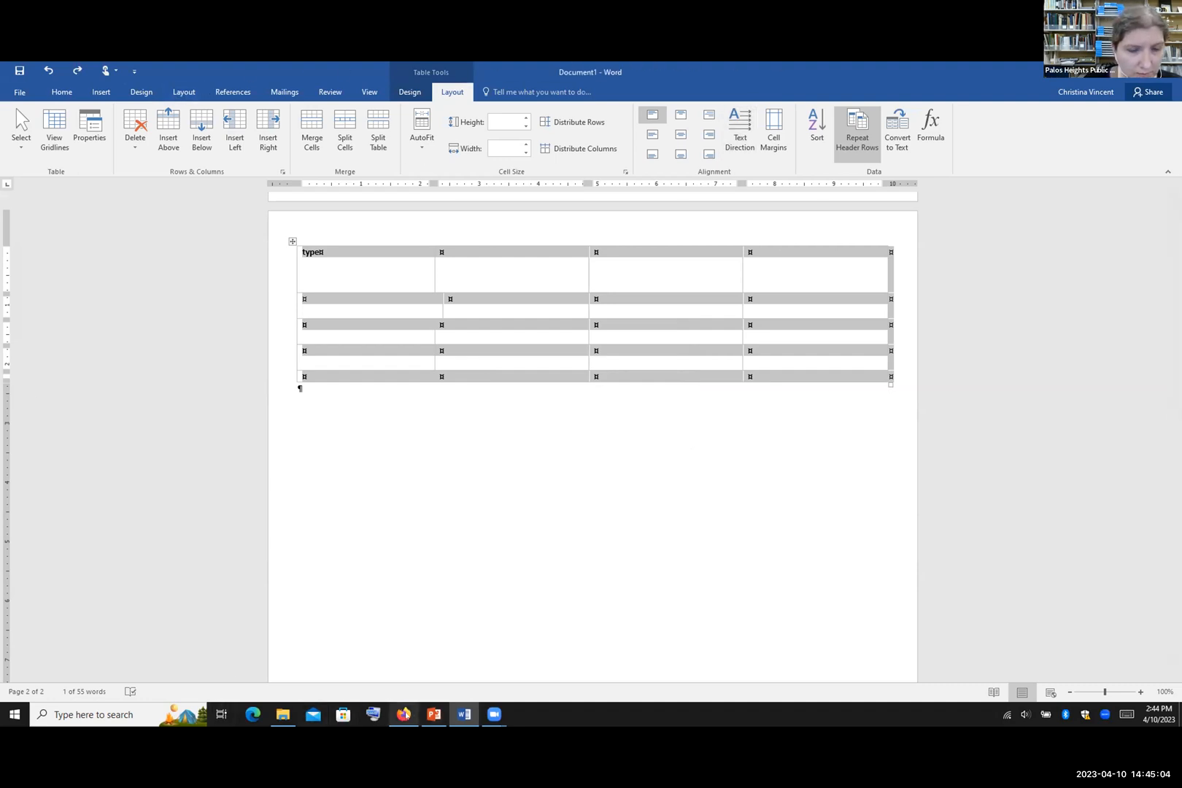
{"action": "left_click", "coordinate": [433, 714]}
{"action": "scroll", "coordinate": [100, 502], "scroll_direction": "down", "scroll_amount": 3}
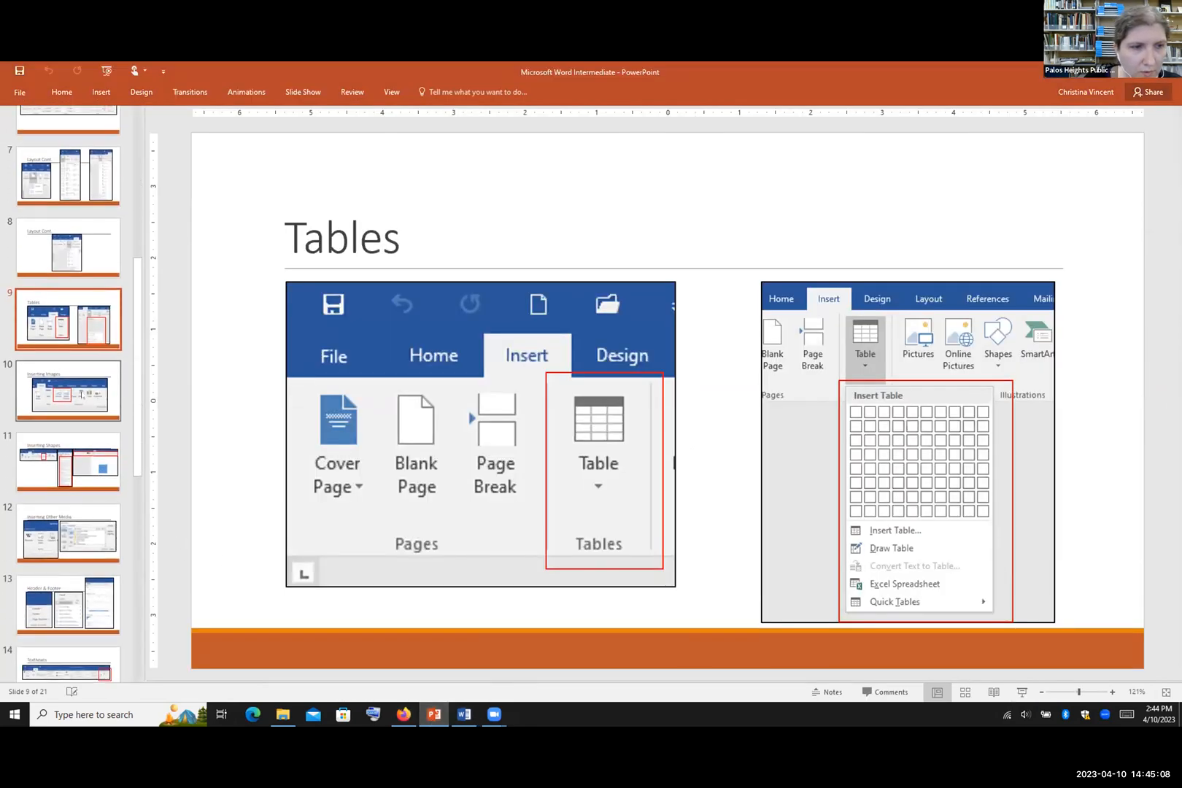
{"action": "left_click", "coordinate": [82, 395]}
{"action": "left_click", "coordinate": [464, 715]}
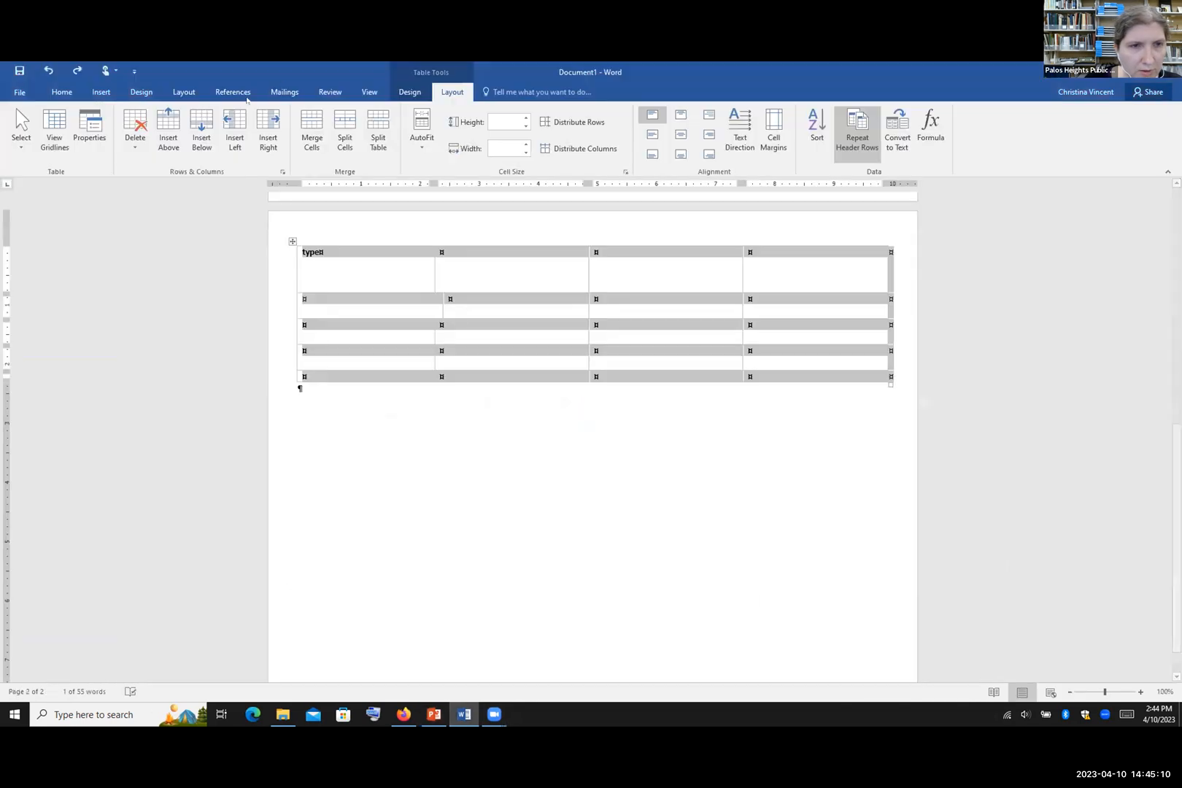
{"action": "left_click", "coordinate": [299, 388]}
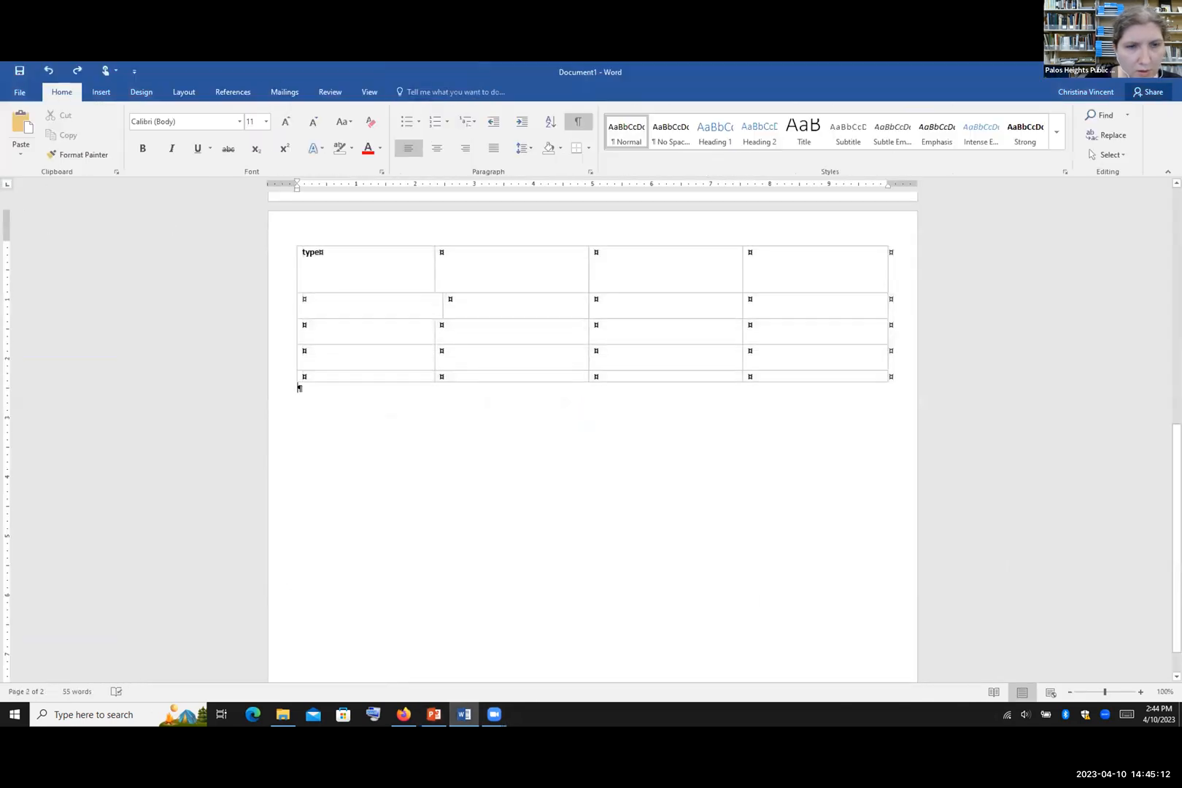
Step: Insert the picture '2-9 The Art of Dali' from the Pictures folder below the table
{"action": "left_click", "coordinate": [109, 95]}
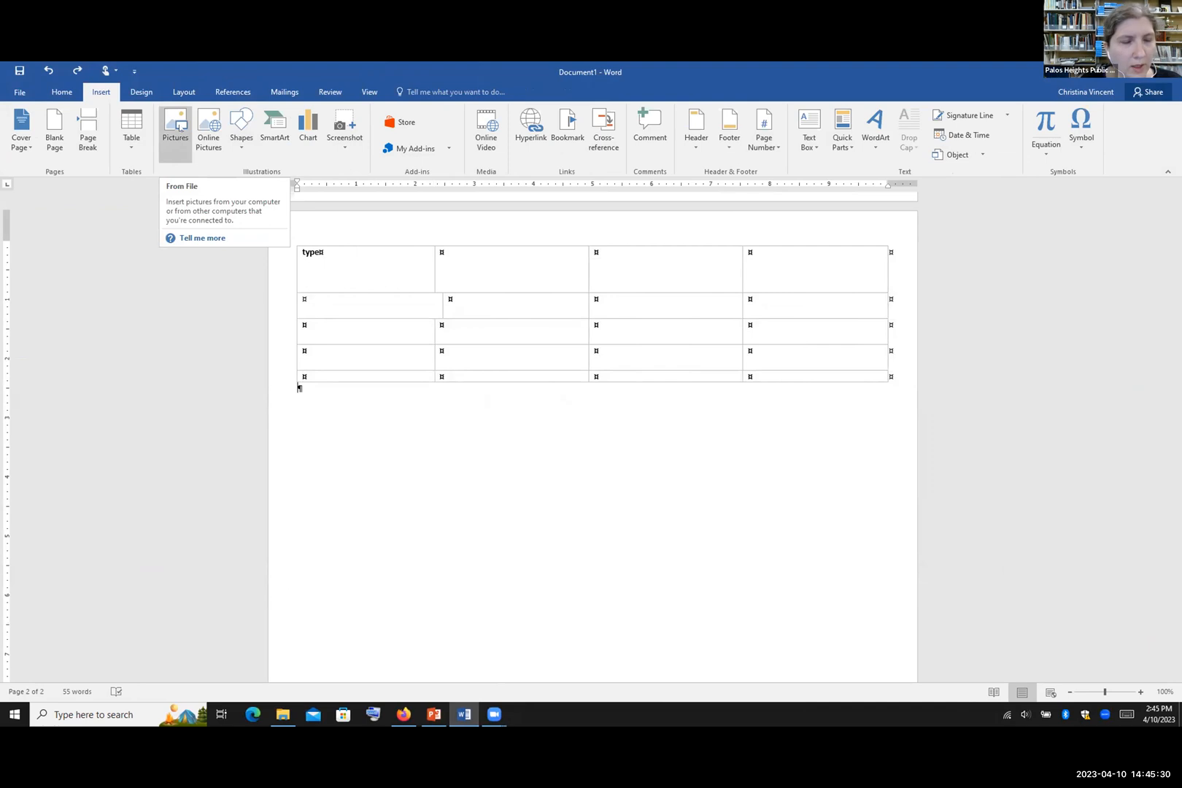
{"action": "left_click", "coordinate": [170, 143]}
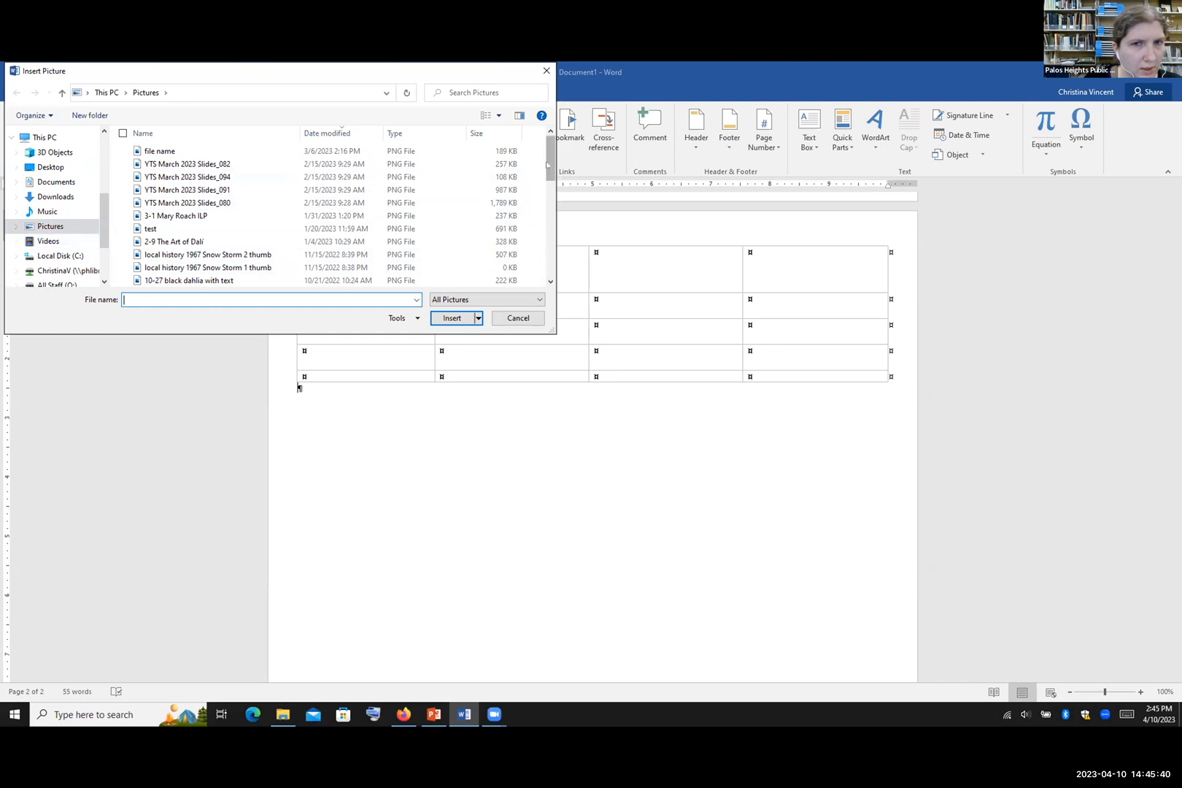
{"action": "mouse_move", "coordinate": [551, 164]}
{"action": "left_mouse_down"}
{"action": "mouse_move", "coordinate": [554, 198]}
{"action": "mouse_move", "coordinate": [555, 184]}
{"action": "left_mouse_up"}
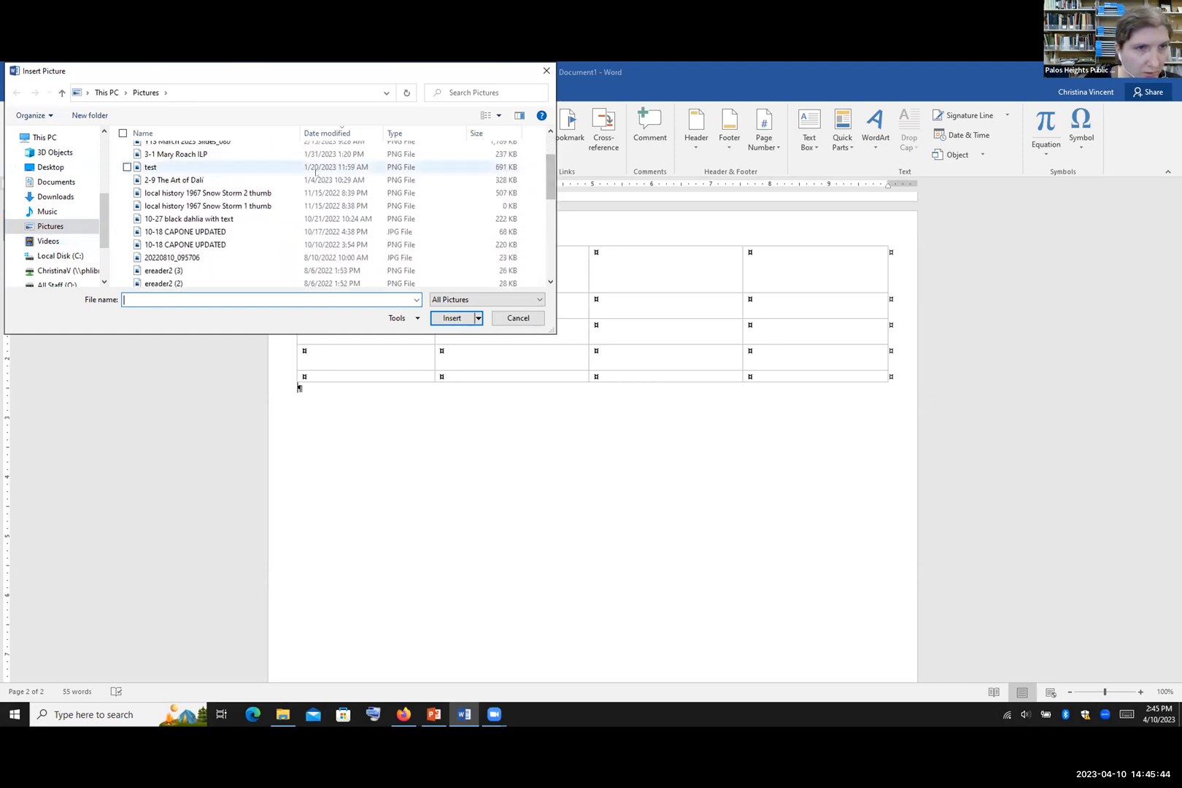
{"action": "left_click", "coordinate": [474, 180]}
{"action": "left_click", "coordinate": [452, 318]}
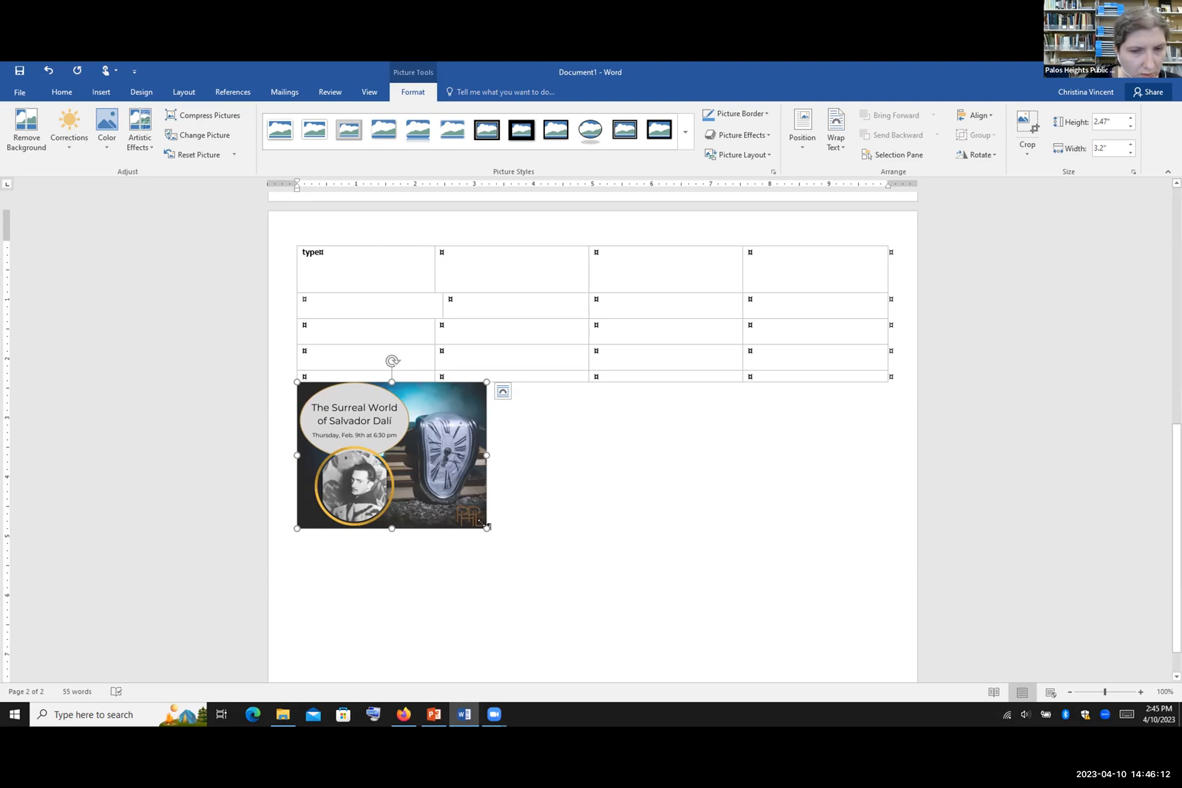
Step: Enlarge the Dalí picture proportionally to about 4.89" by 6.32", undoing an accidental width stretch
{"action": "left_click_drag", "start_coordinate": [482, 522], "coordinate": [667, 644]}
{"action": "scroll", "coordinate": [720, 577], "scroll_direction": "down", "scroll_amount": 1}
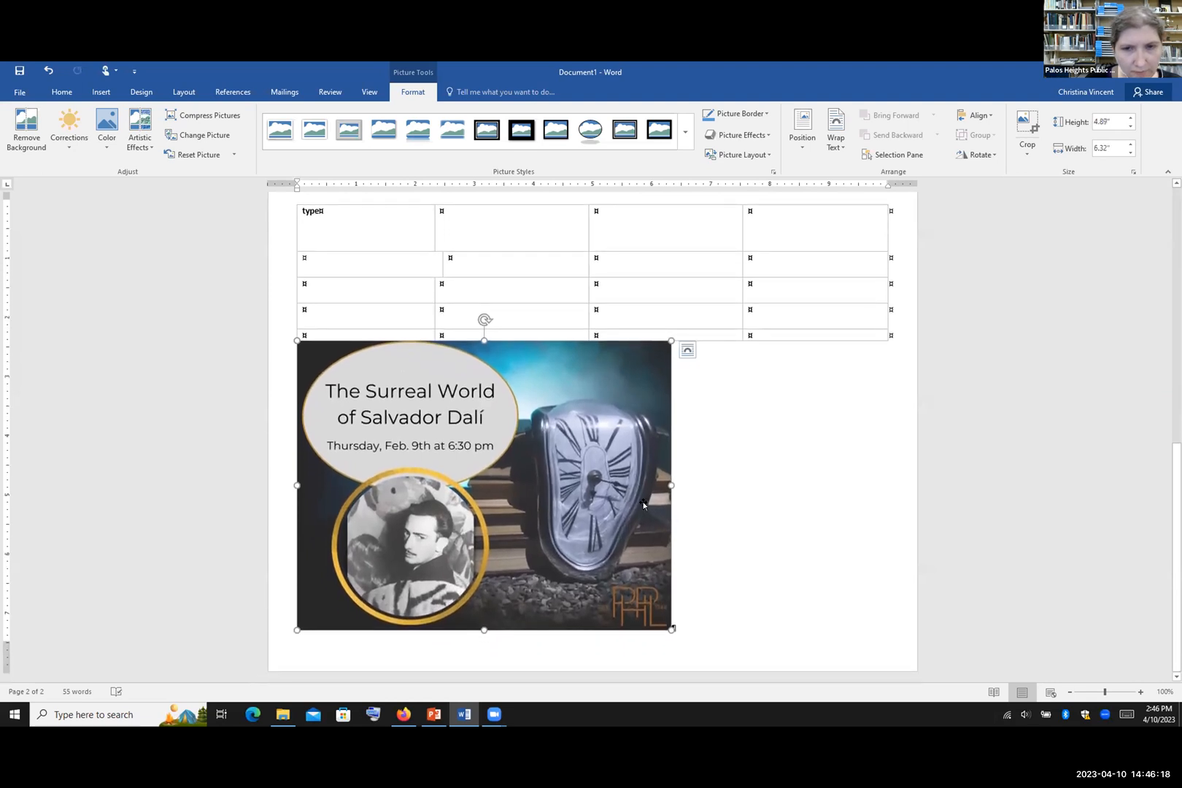
{"action": "scroll", "coordinate": [726, 496], "scroll_direction": "up", "scroll_amount": 2}
{"action": "scroll", "coordinate": [725, 496], "scroll_direction": "down", "scroll_amount": 2}
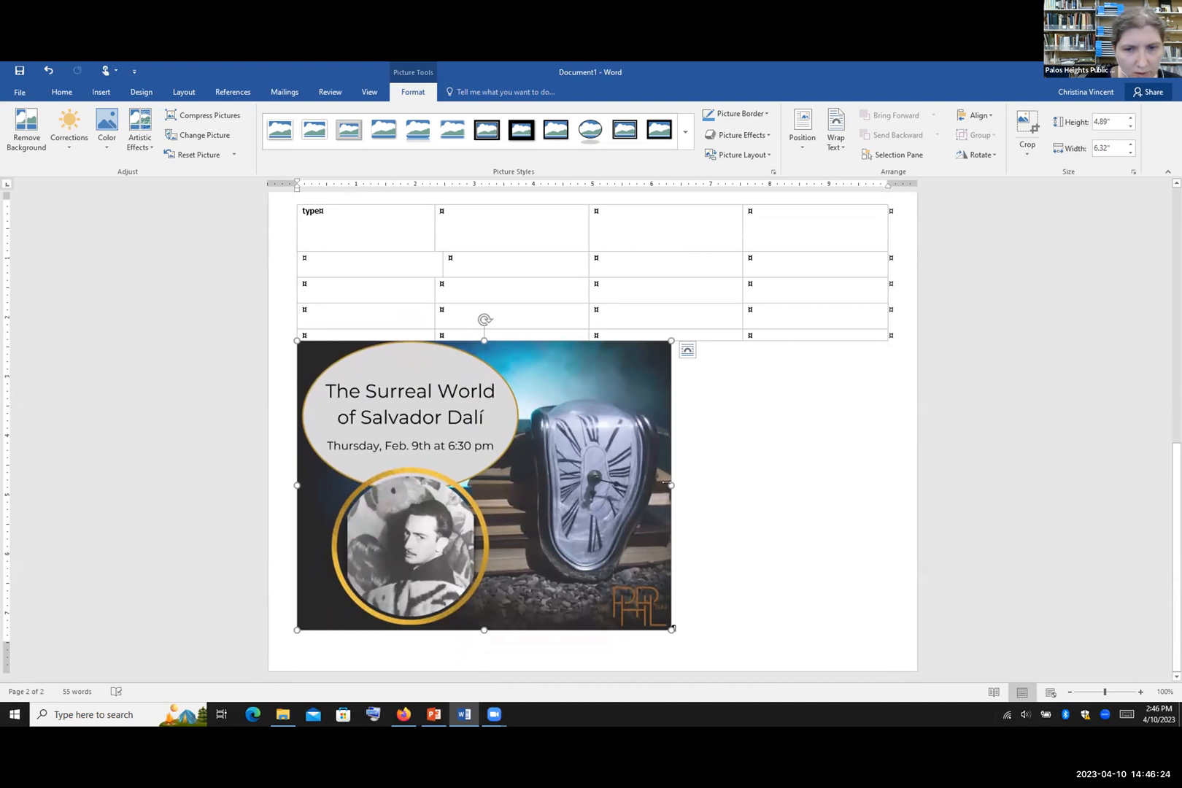
{"action": "left_click_drag", "start_coordinate": [666, 482], "coordinate": [816, 502]}
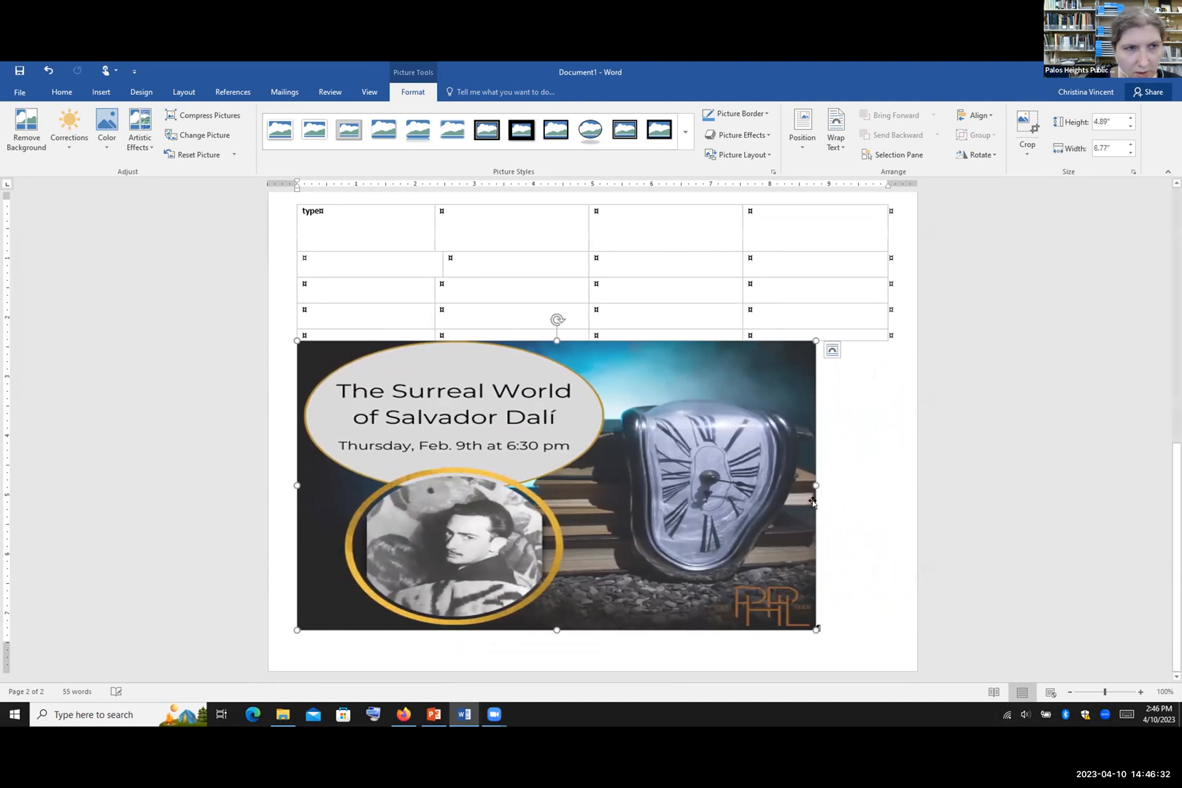
{"action": "left_click", "coordinate": [49, 71]}
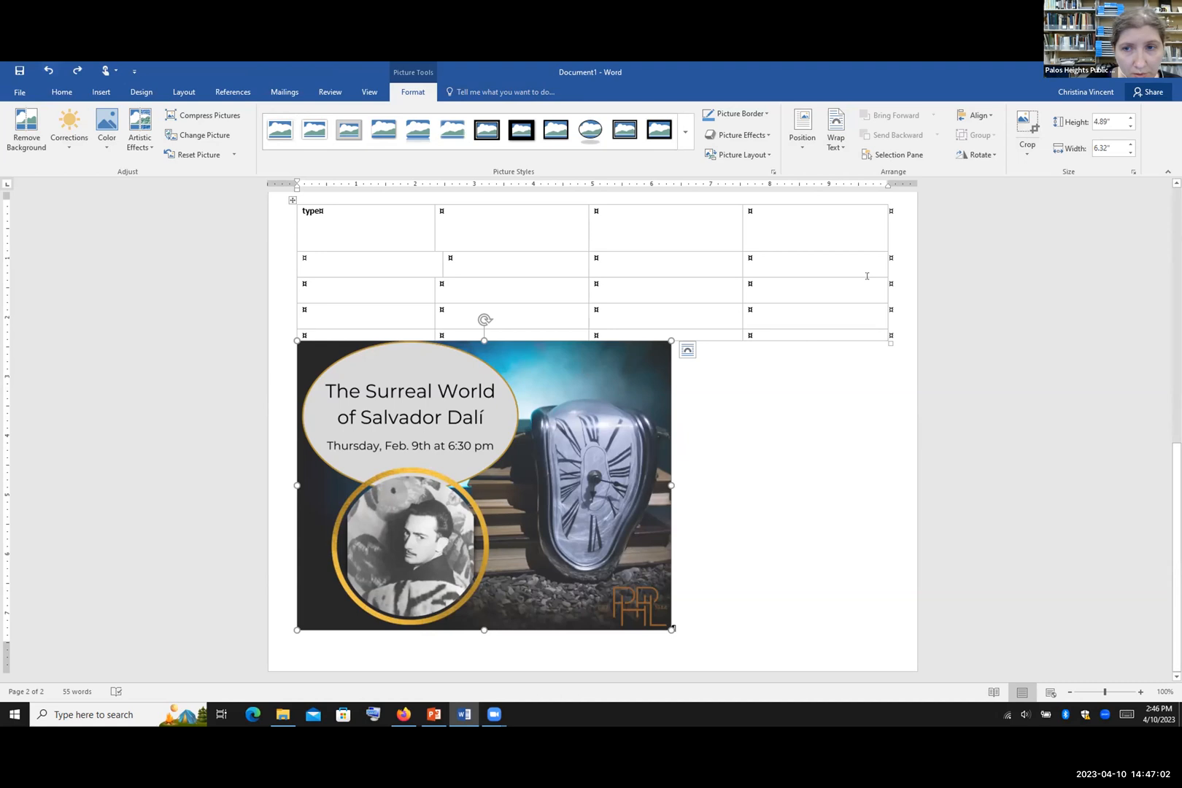
Step: Resize the table narrower and shorter with its corner handle, then select the picture
{"action": "left_click", "coordinate": [893, 229]}
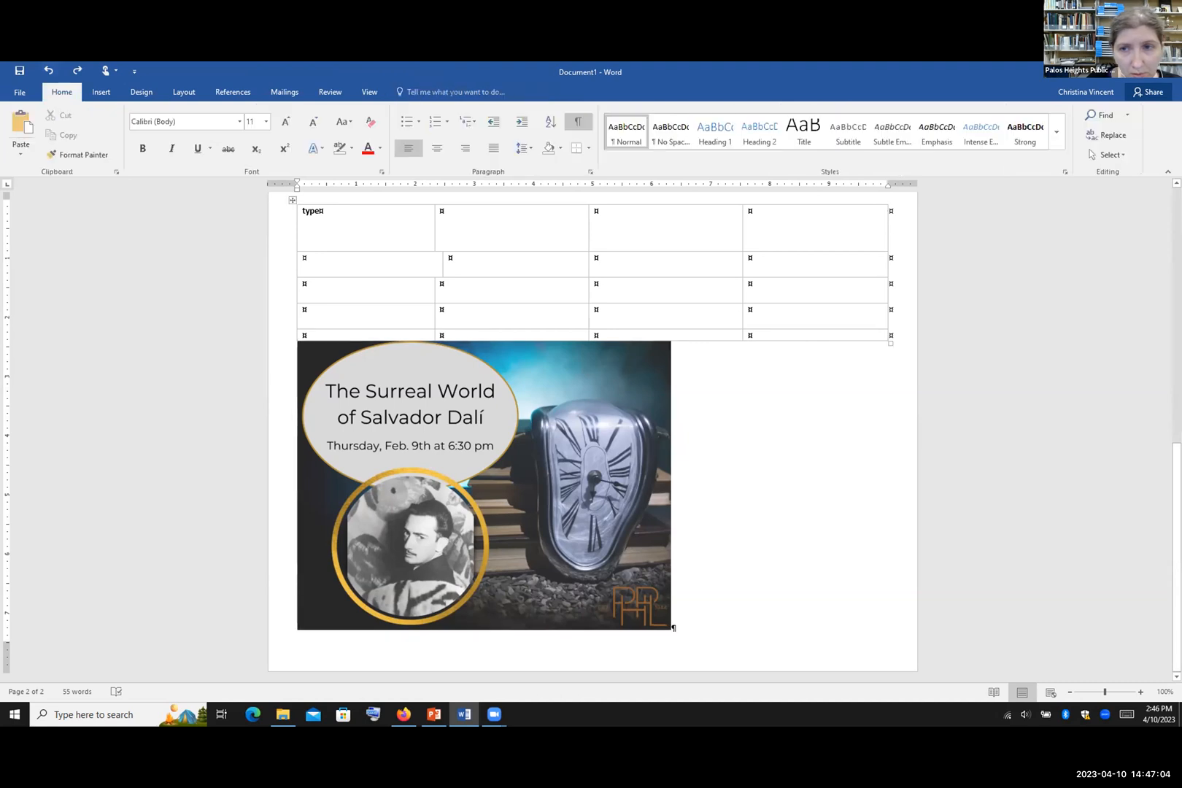
{"action": "left_click_drag", "start_coordinate": [885, 342], "coordinate": [607, 280]}
{"action": "left_click", "coordinate": [409, 388]}
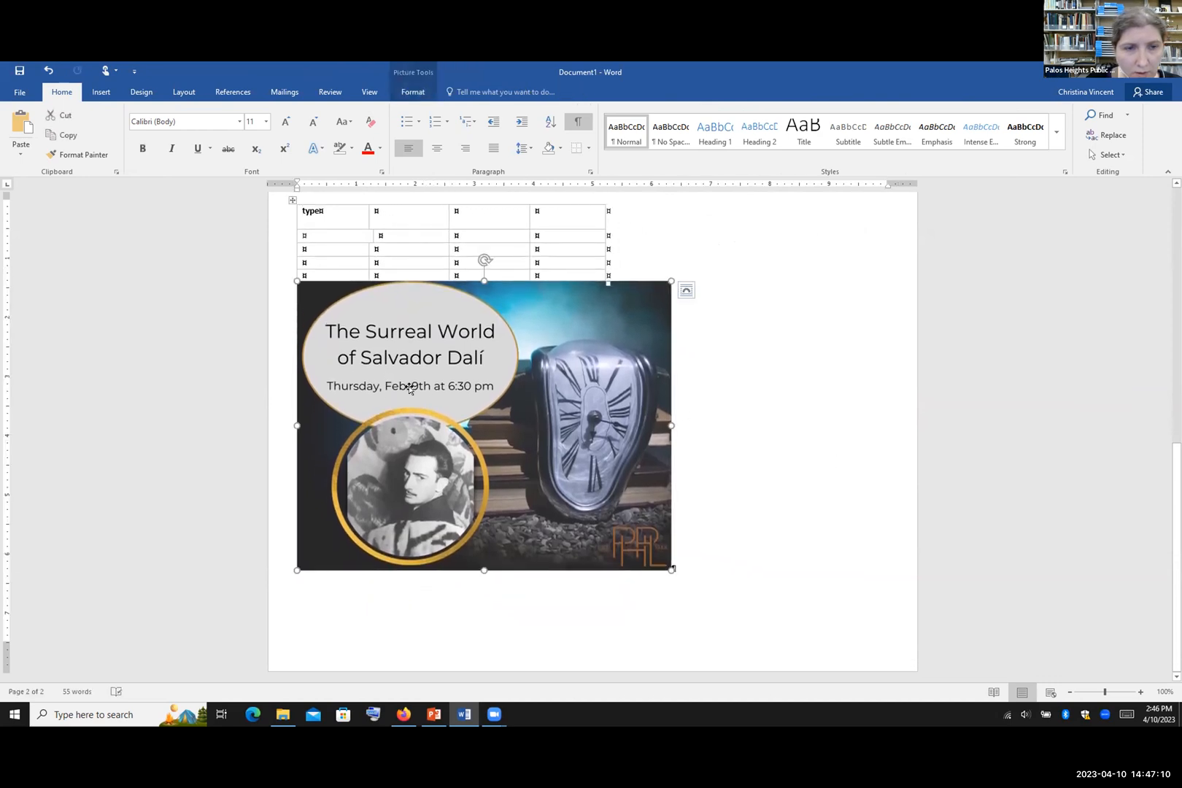
Step: Set the Dalí picture's text wrapping to Tight
{"action": "right_click", "coordinate": [520, 391]}
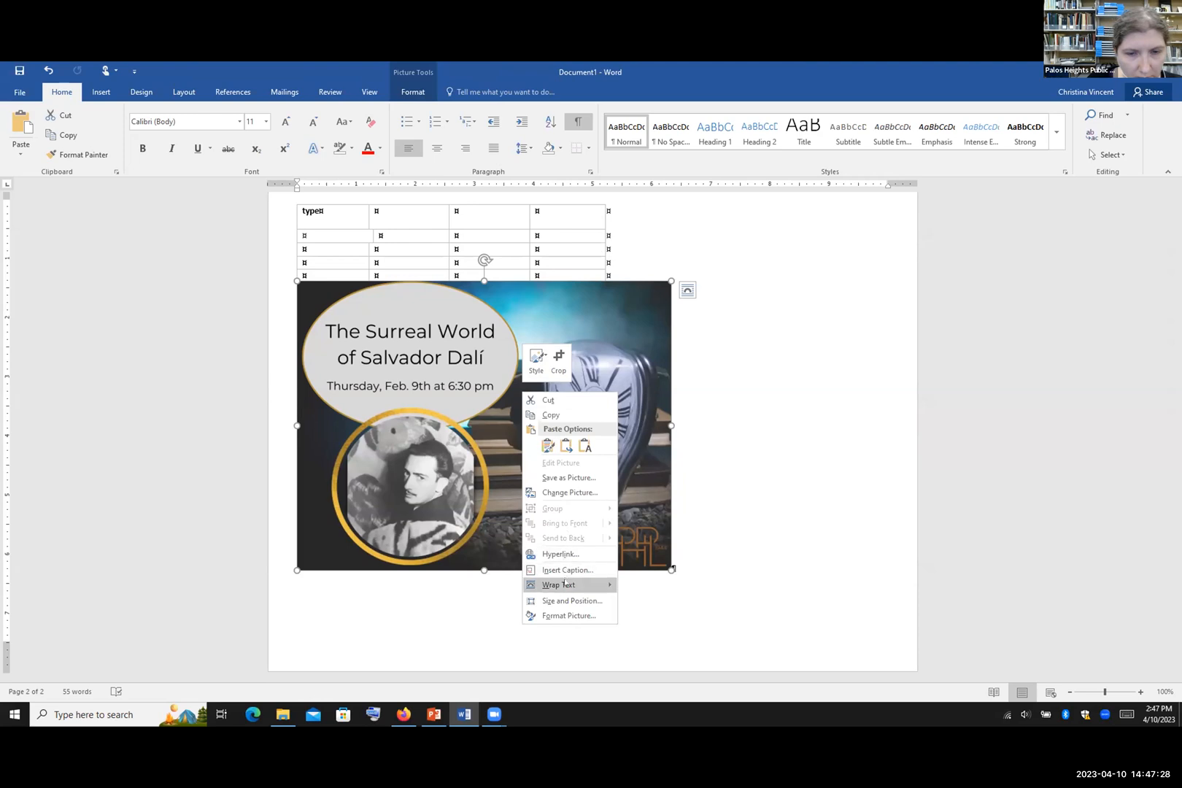
{"action": "mouse_move", "coordinate": [564, 584]}
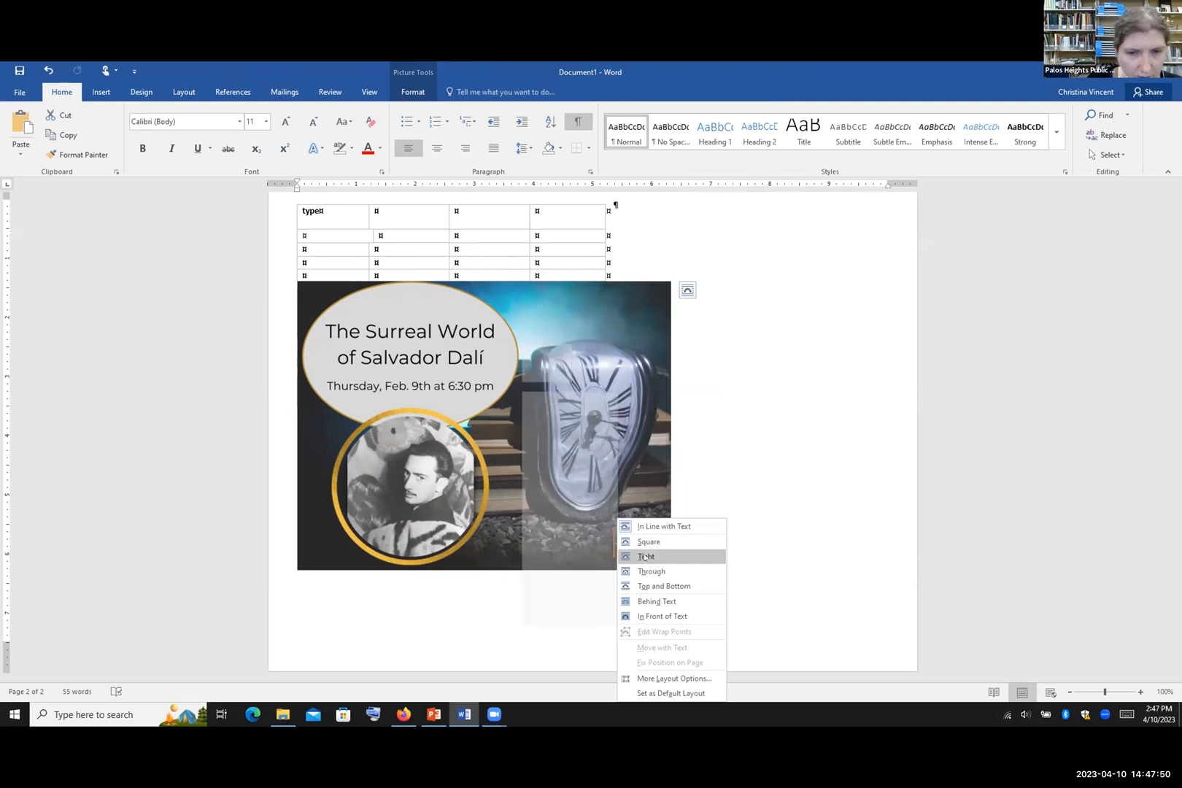
{"action": "left_click", "coordinate": [645, 557]}
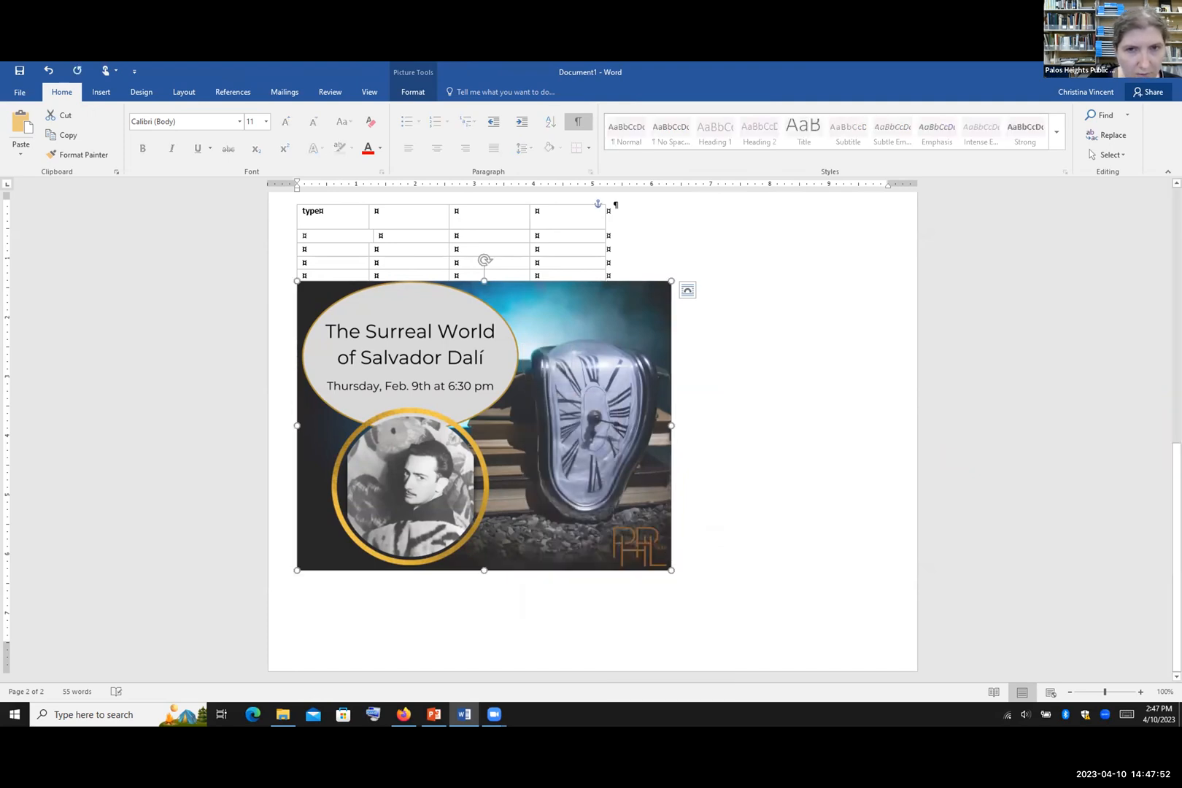
Step: Move the picture up onto page 1 below the HELLO MY NAME IS columns
{"action": "scroll", "coordinate": [592, 438], "scroll_direction": "up", "scroll_amount": 3}
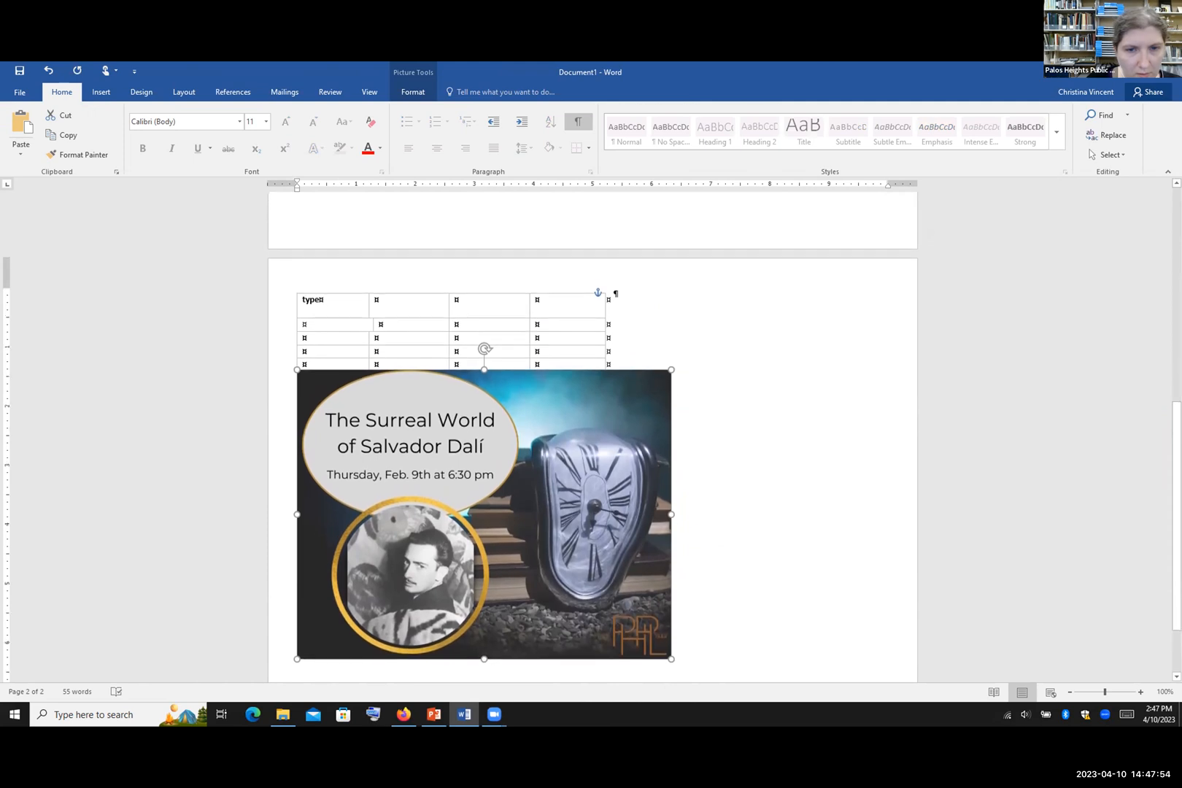
{"action": "scroll", "coordinate": [594, 539], "scroll_direction": "up", "scroll_amount": 2}
{"action": "left_click_drag", "start_coordinate": [550, 526], "coordinate": [695, 253]}
{"action": "scroll", "coordinate": [695, 255], "scroll_direction": "up", "scroll_amount": 10}
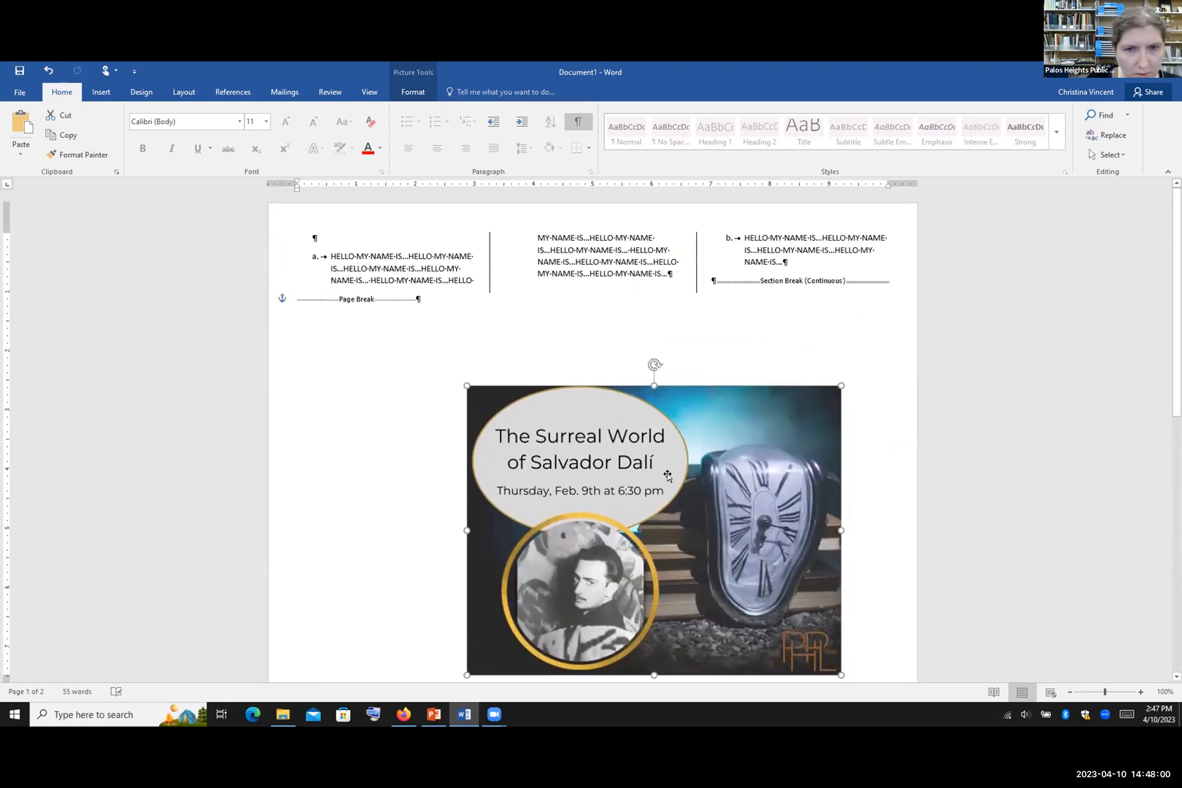
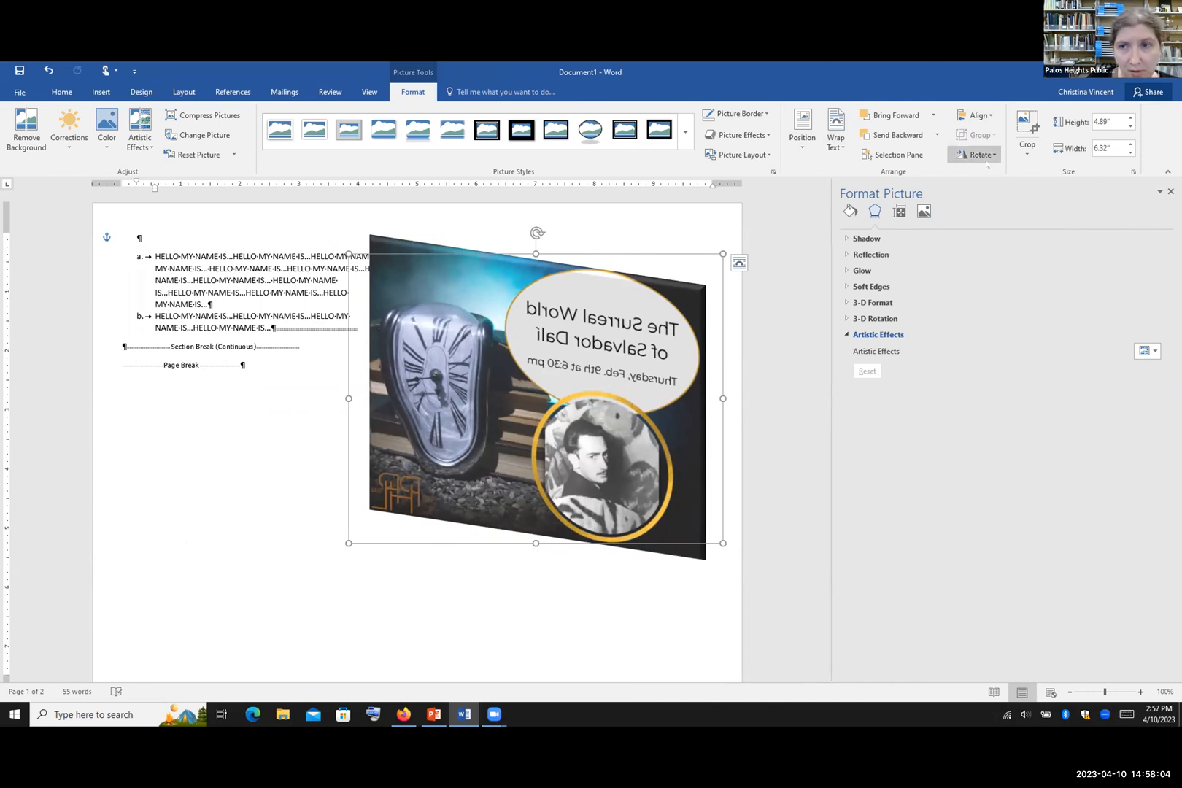
Step: Flip the Dalí event picture horizontally so its title and date read correctly
{"action": "left_click", "coordinate": [985, 159]}
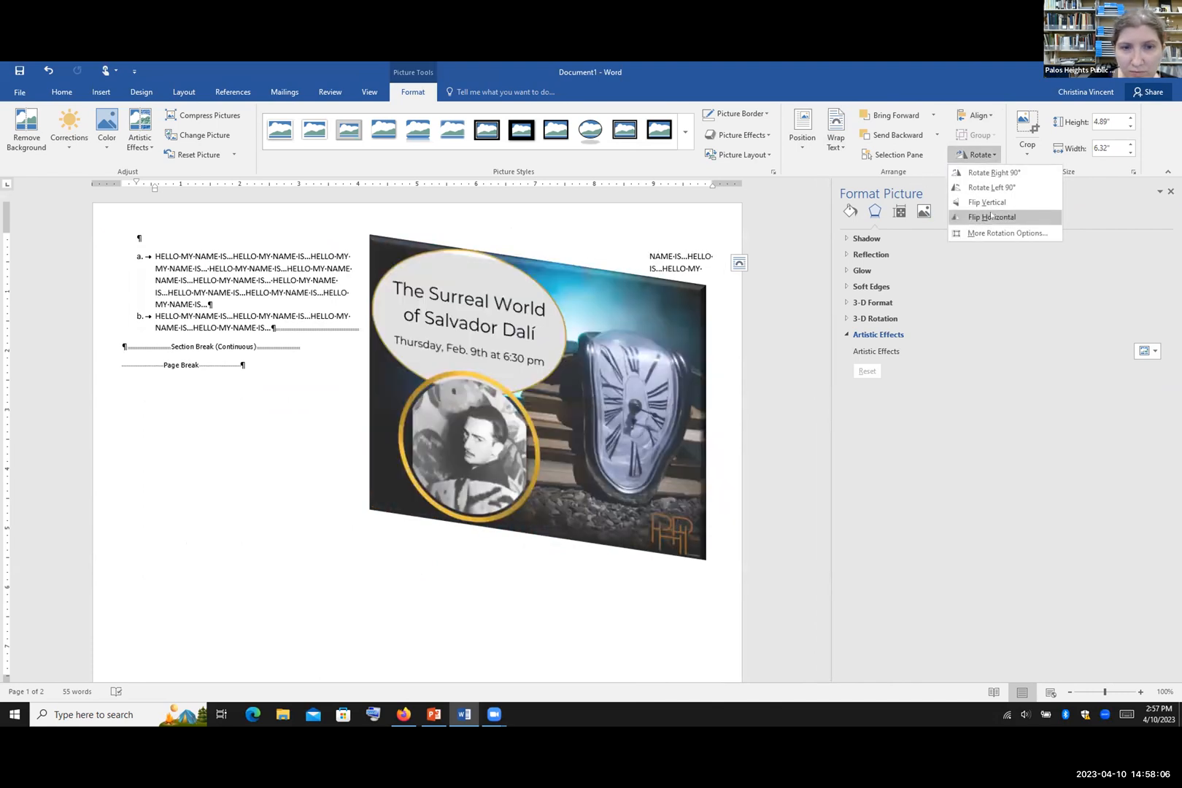
{"action": "left_click", "coordinate": [991, 217]}
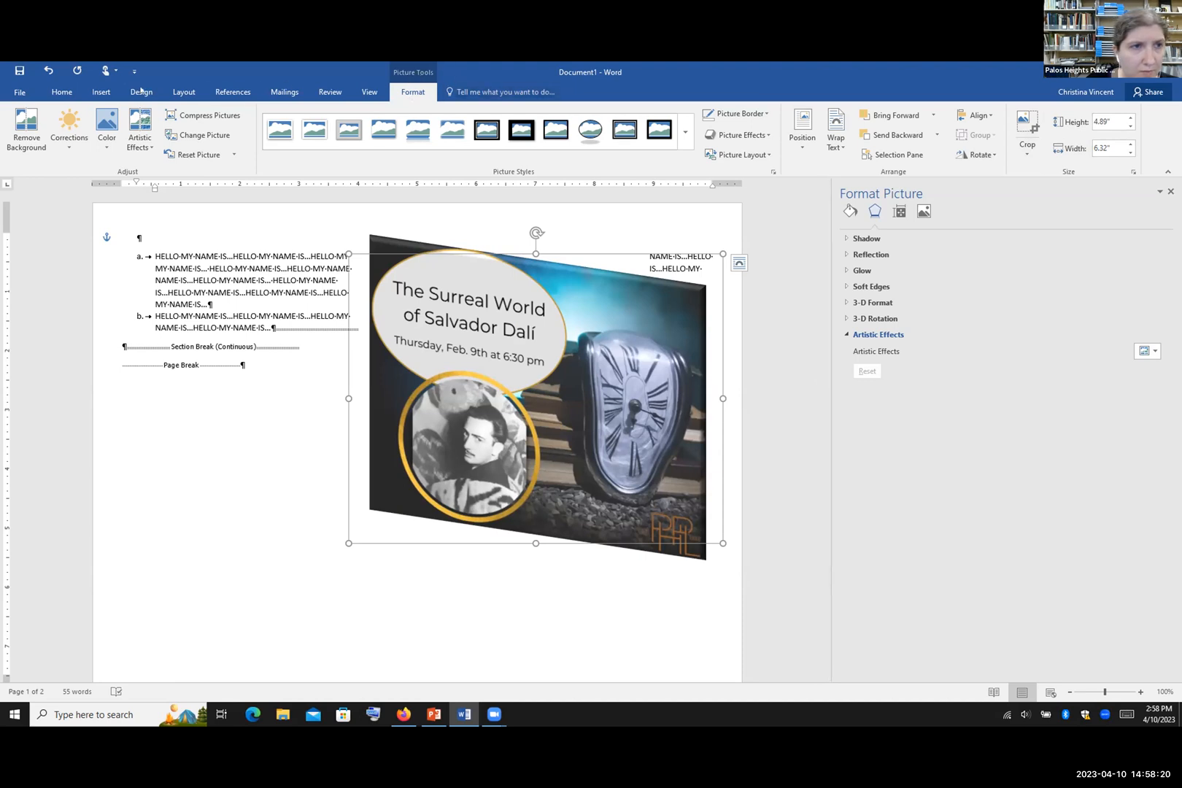
{"action": "left_click", "coordinate": [101, 92]}
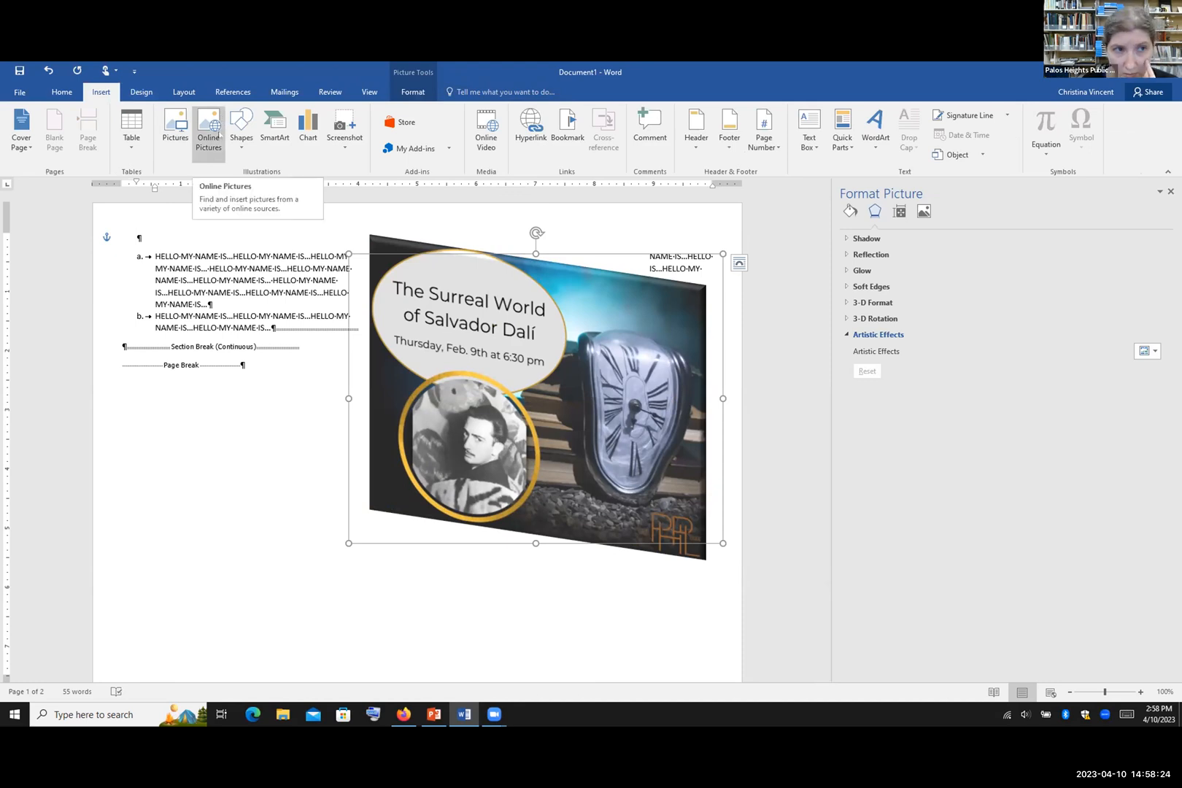
Step: Search Bing online pictures for 'library'
{"action": "left_click", "coordinate": [204, 151]}
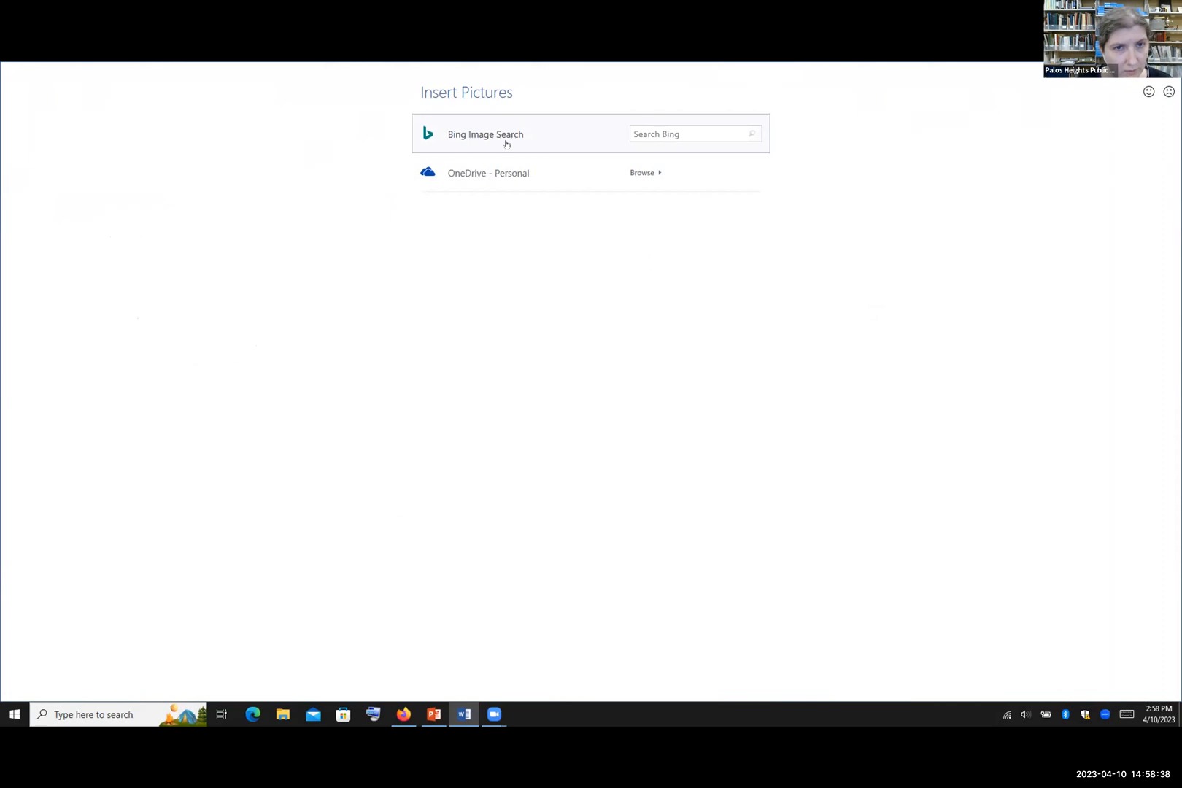
{"action": "left_click", "coordinate": [640, 131]}
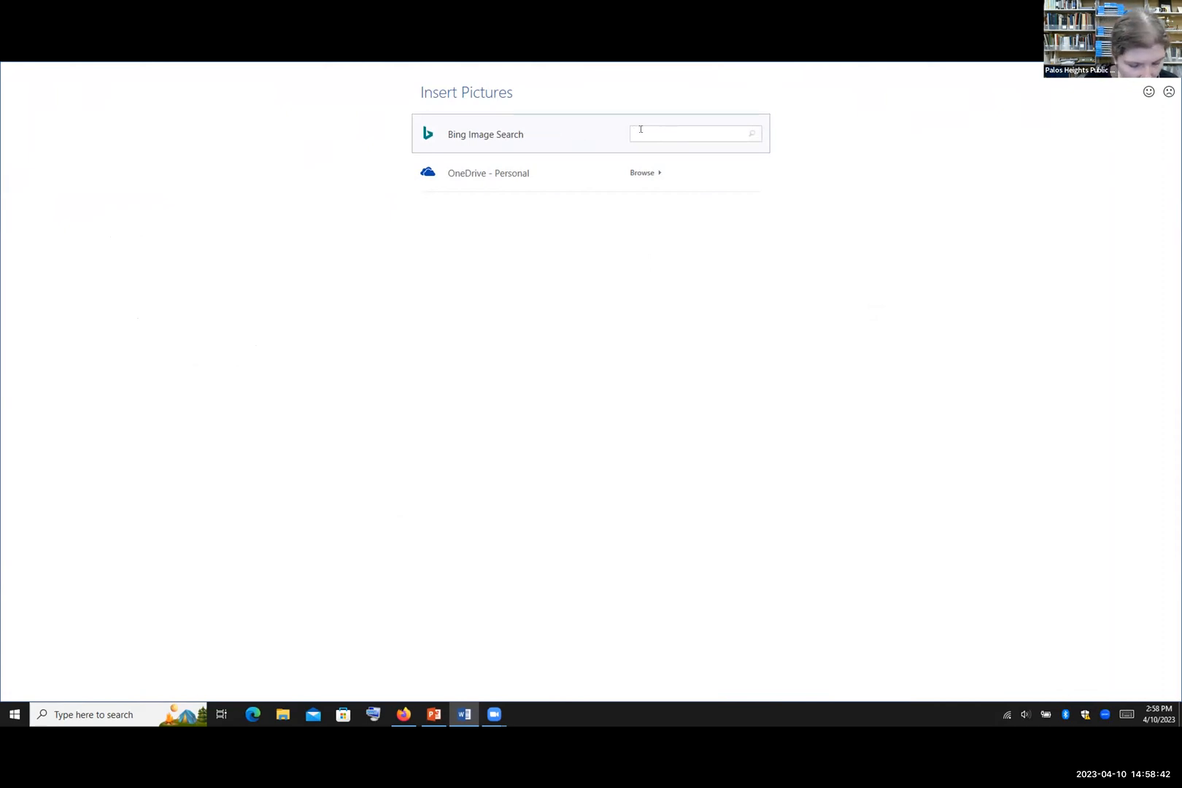
{"action": "type", "text": "library"}
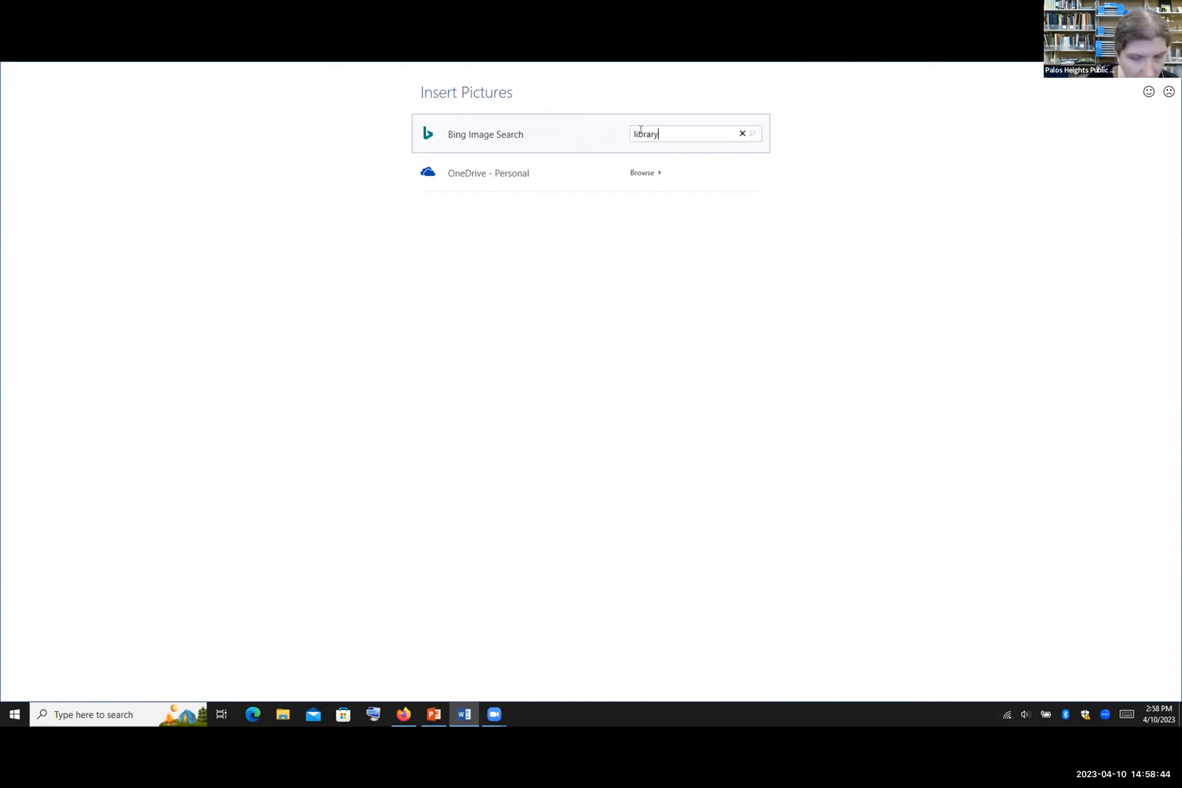
{"action": "key", "text": "Return"}
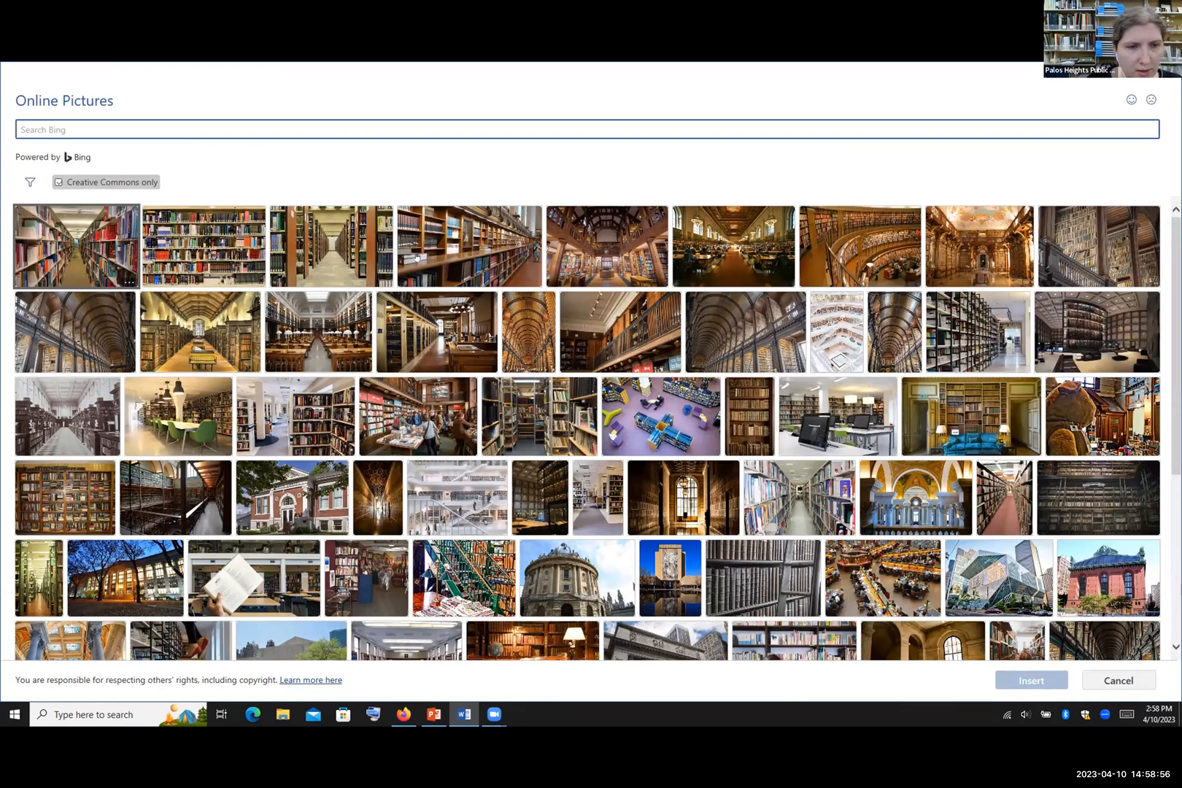
Step: Filter the library results to Black & white and insert the open-books photo
{"action": "scroll", "coordinate": [417, 257], "scroll_direction": "down", "scroll_amount": 5}
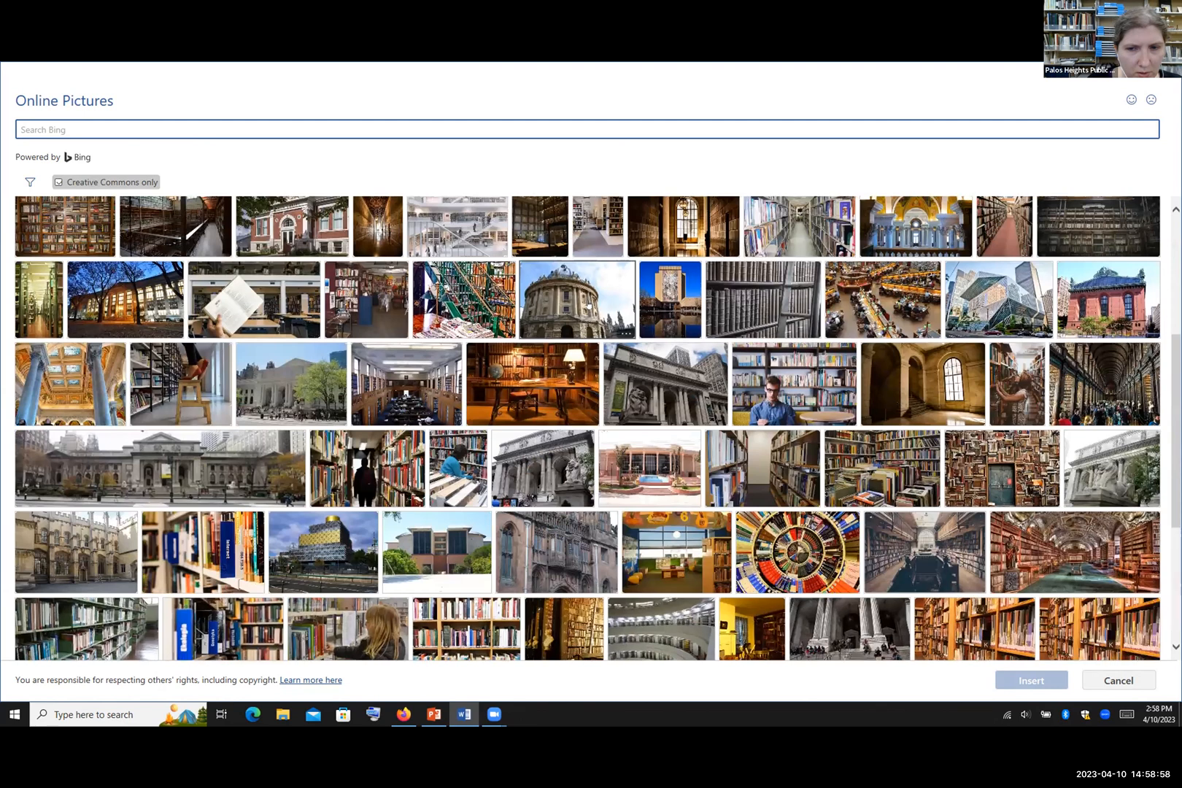
{"action": "scroll", "coordinate": [588, 306], "scroll_direction": "down", "scroll_amount": 4}
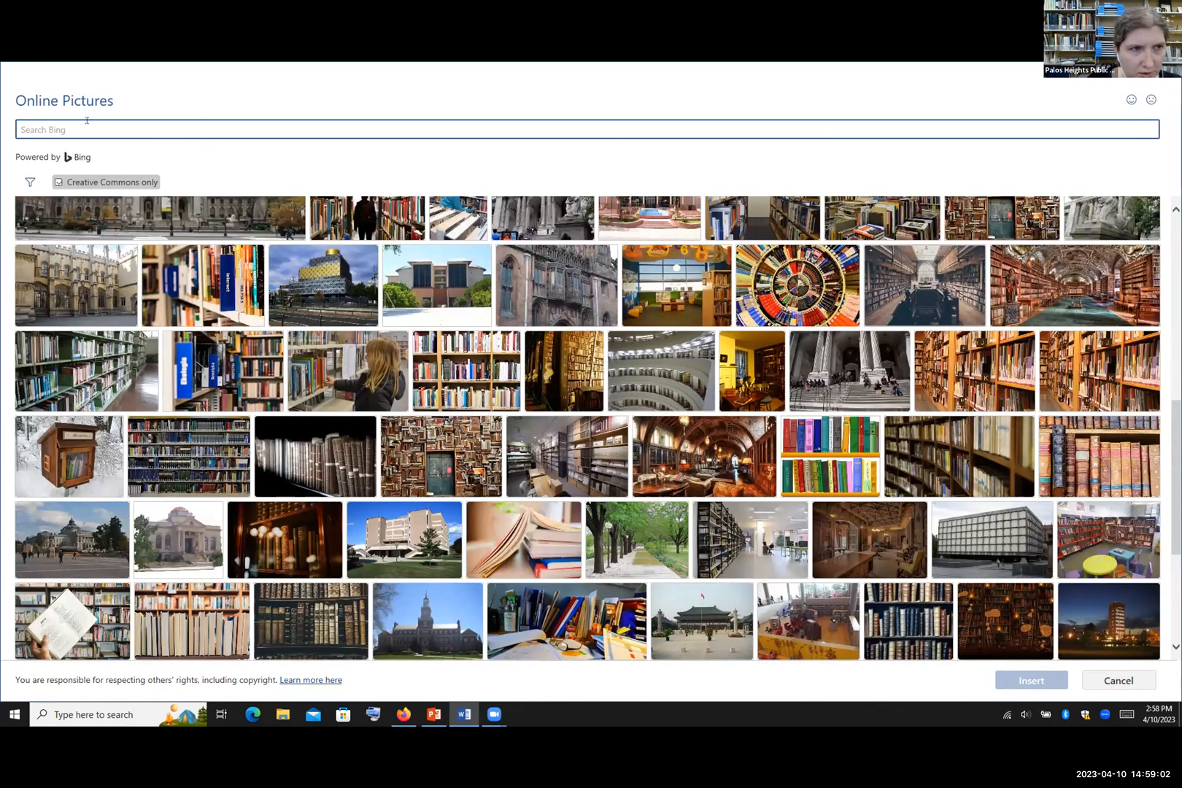
{"action": "left_click", "coordinate": [31, 180]}
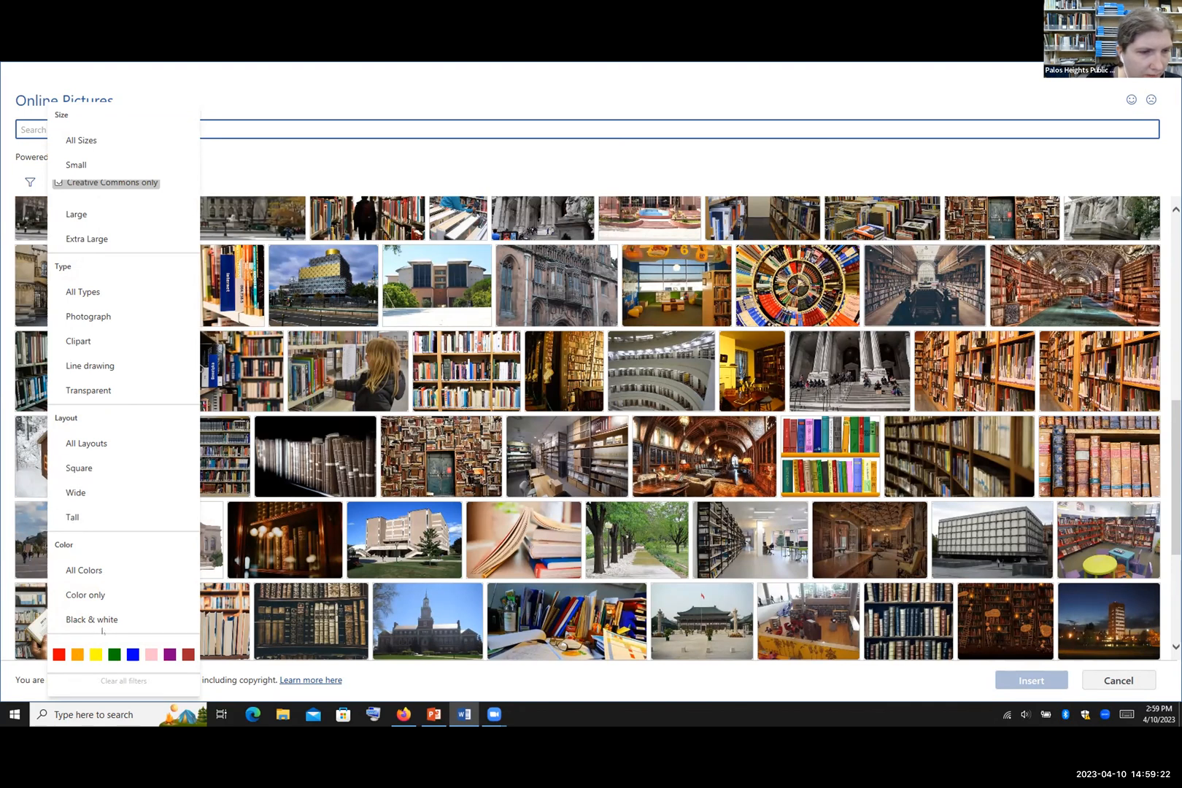
{"action": "left_click", "coordinate": [106, 625]}
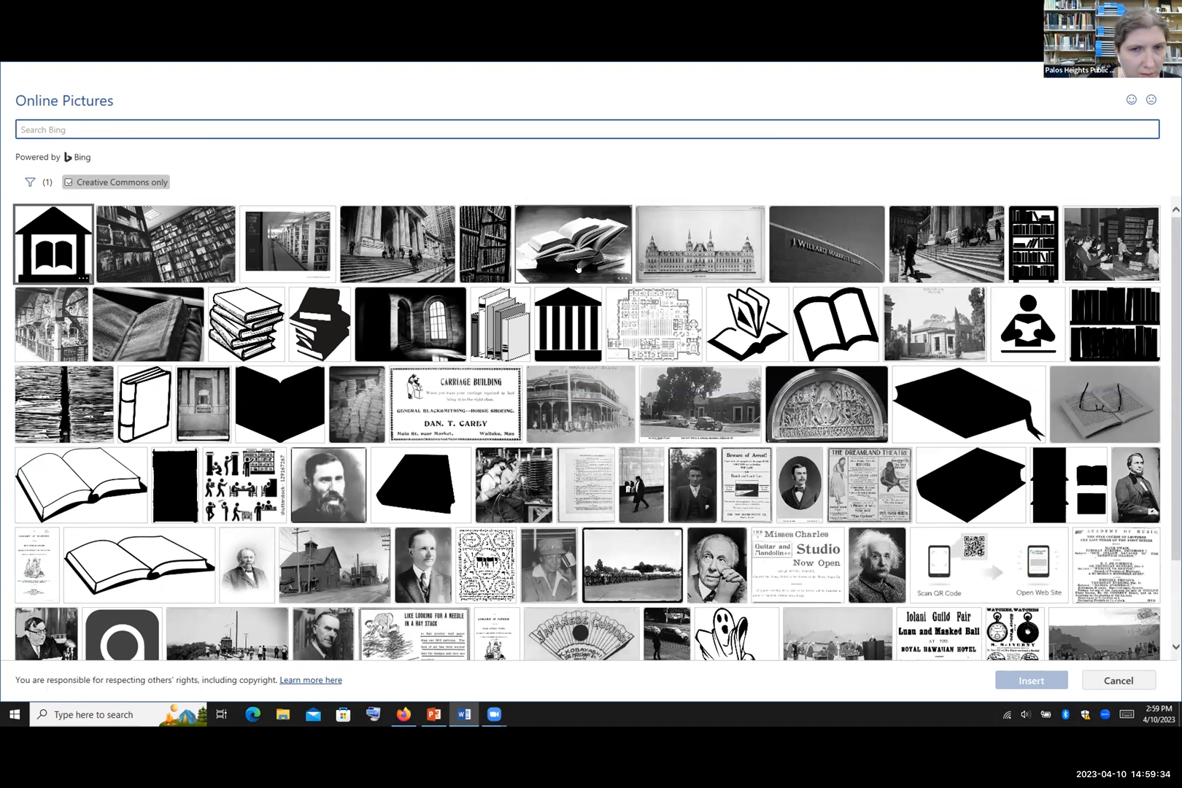
{"action": "left_click", "coordinate": [569, 251]}
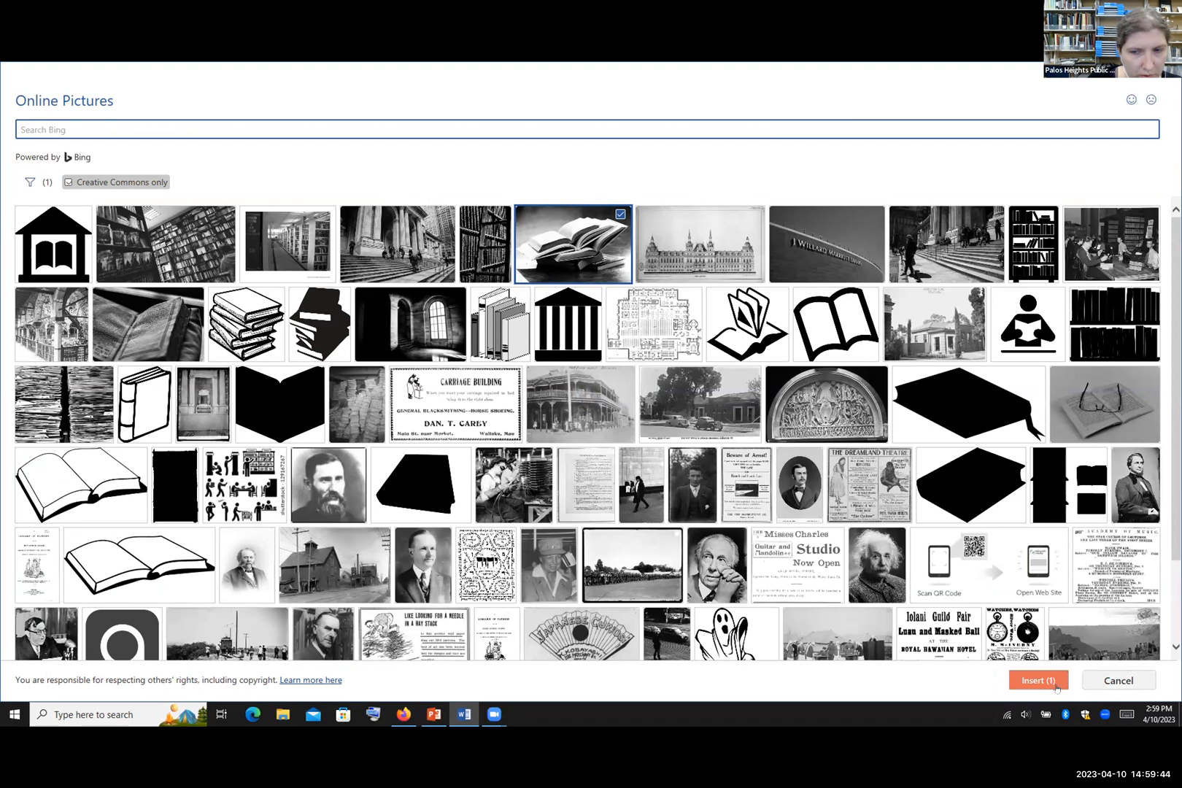
{"action": "left_click", "coordinate": [1055, 686]}
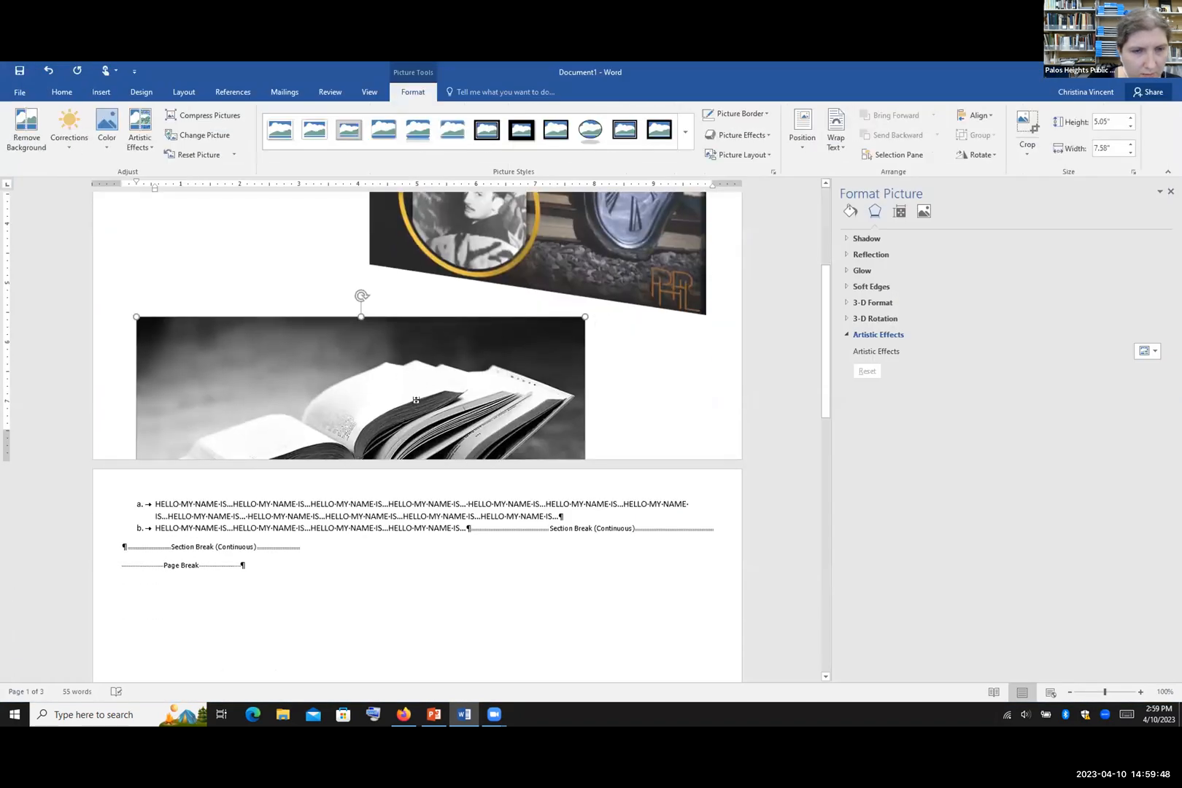
Step: Set the books photo's text wrapping to Tight
{"action": "scroll", "coordinate": [413, 401], "scroll_direction": "up", "scroll_amount": 3}
{"action": "scroll", "coordinate": [415, 398], "scroll_direction": "down", "scroll_amount": 3}
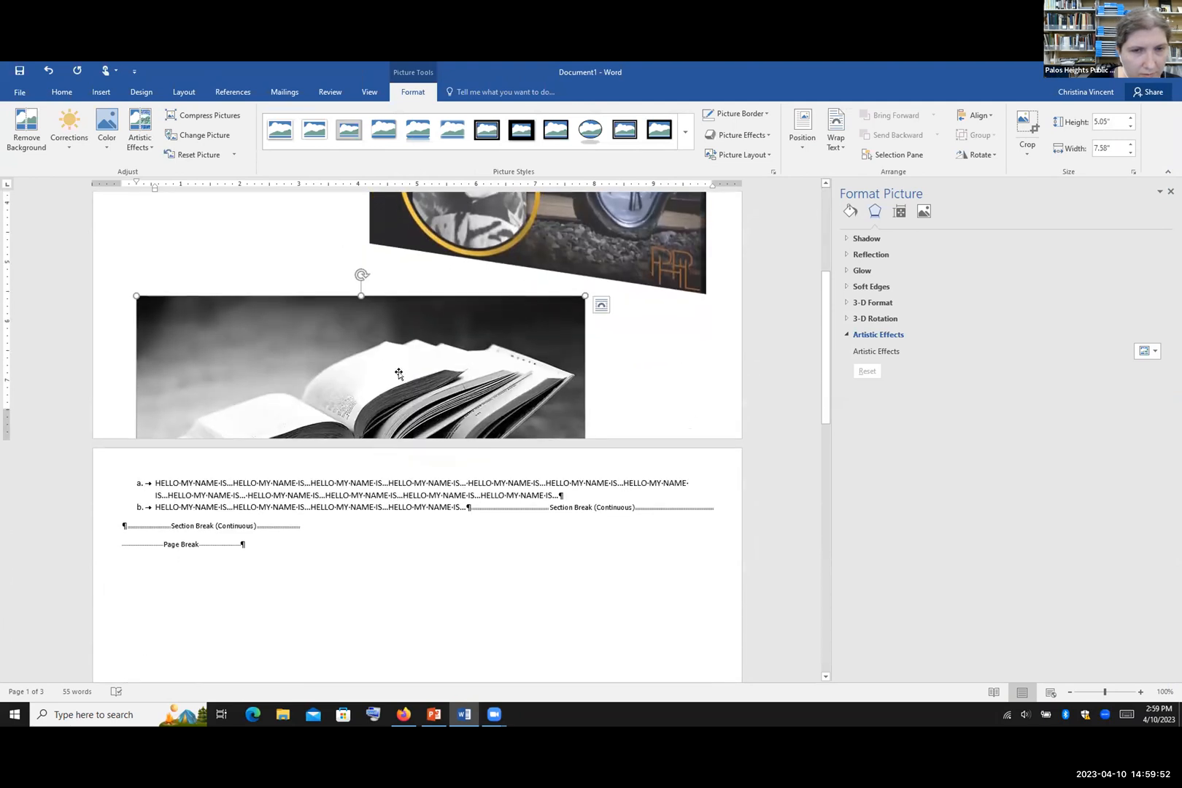
{"action": "right_click", "coordinate": [457, 357]}
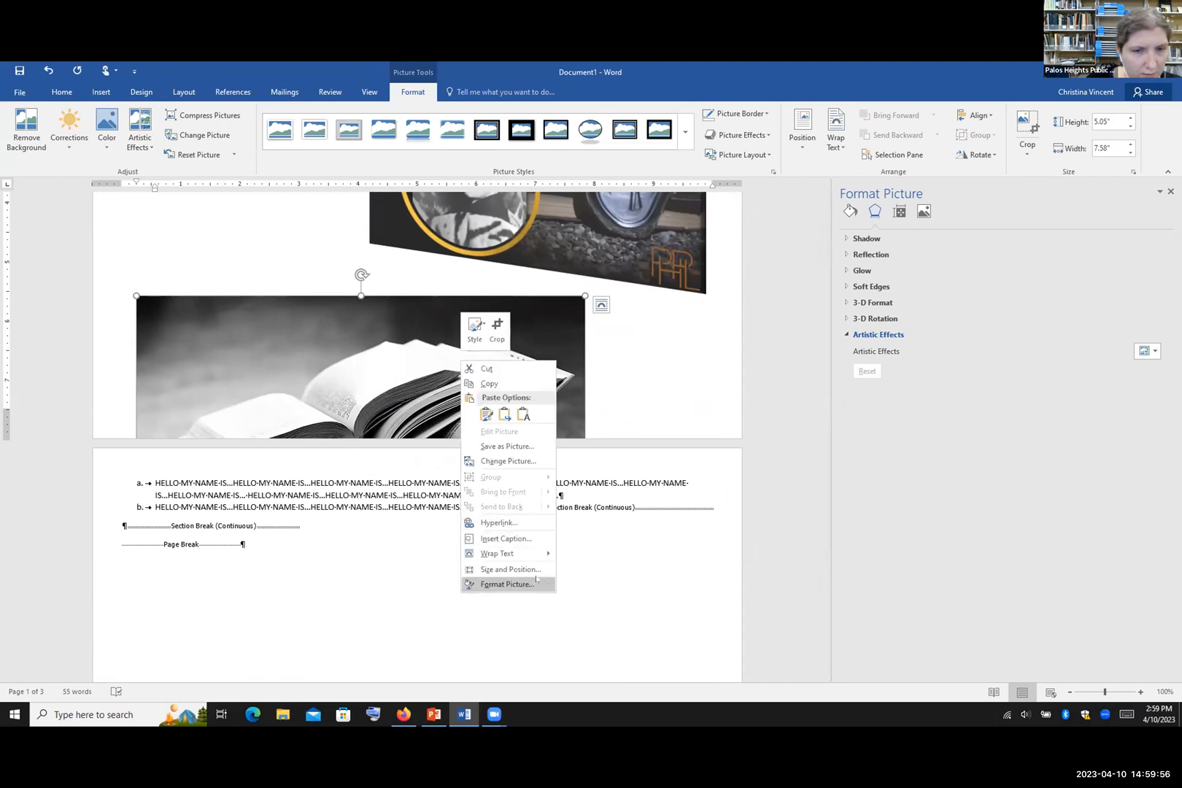
{"action": "mouse_move", "coordinate": [510, 553]}
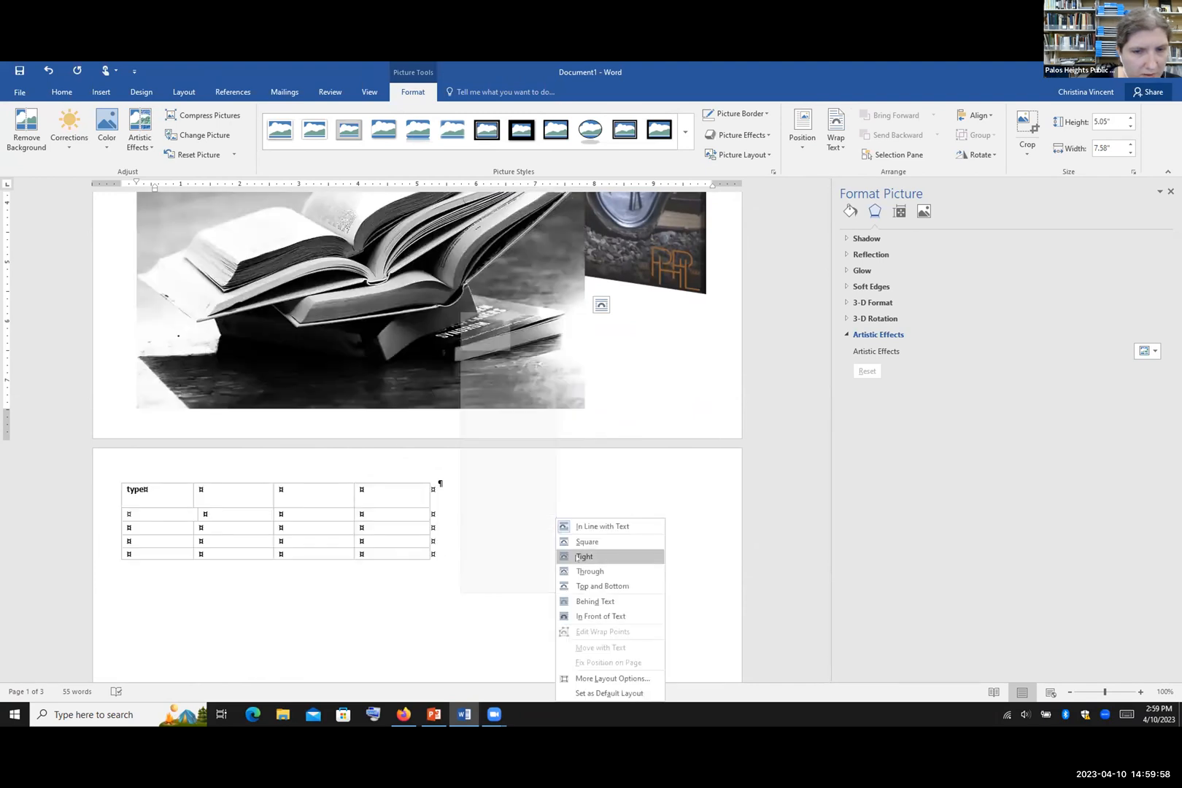
{"action": "left_click", "coordinate": [577, 557]}
Step: Shrink the books photo to 2.89" by 4.33" and move it below the list at left
{"action": "scroll", "coordinate": [615, 496], "scroll_direction": "up", "scroll_amount": 5}
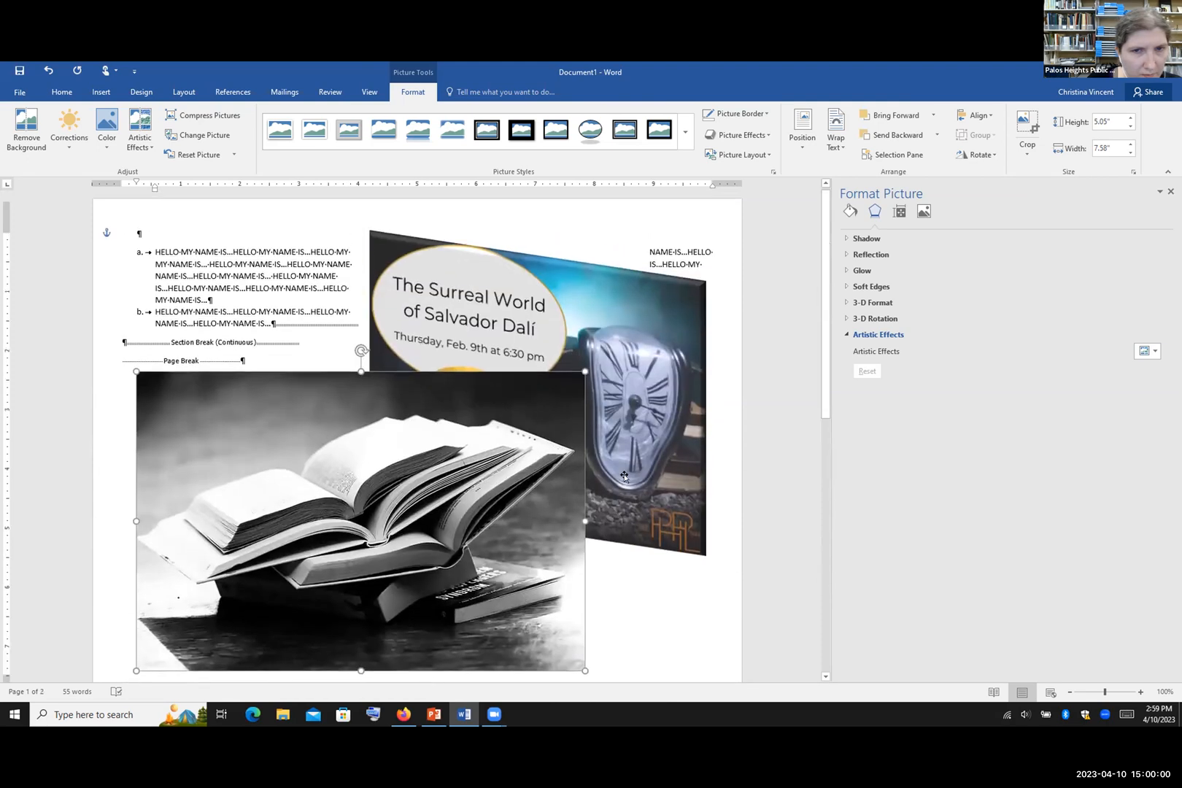
{"action": "left_click_drag", "start_coordinate": [569, 376], "coordinate": [390, 501]}
{"action": "left_click_drag", "start_coordinate": [284, 547], "coordinate": [257, 497]}
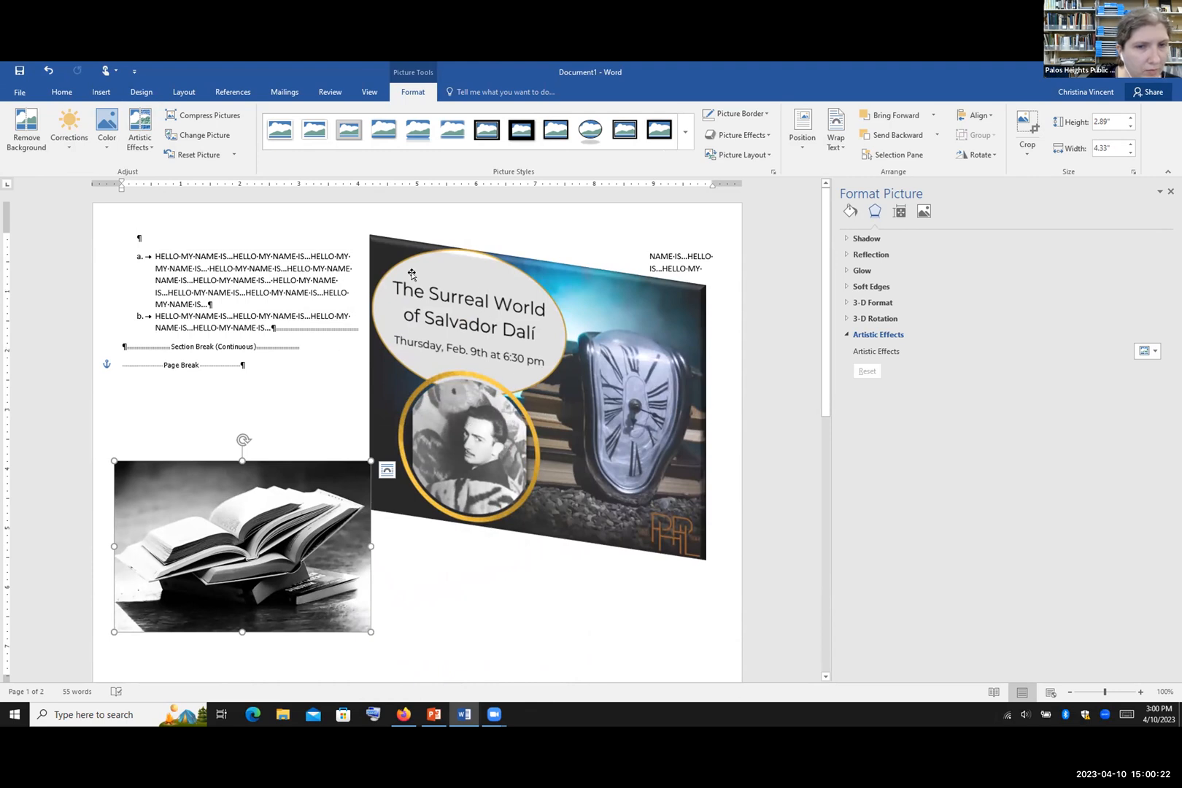
Step: Draw a Left Arrow block arrow below the Dalí picture, beside the books photo
{"action": "left_click", "coordinate": [98, 92]}
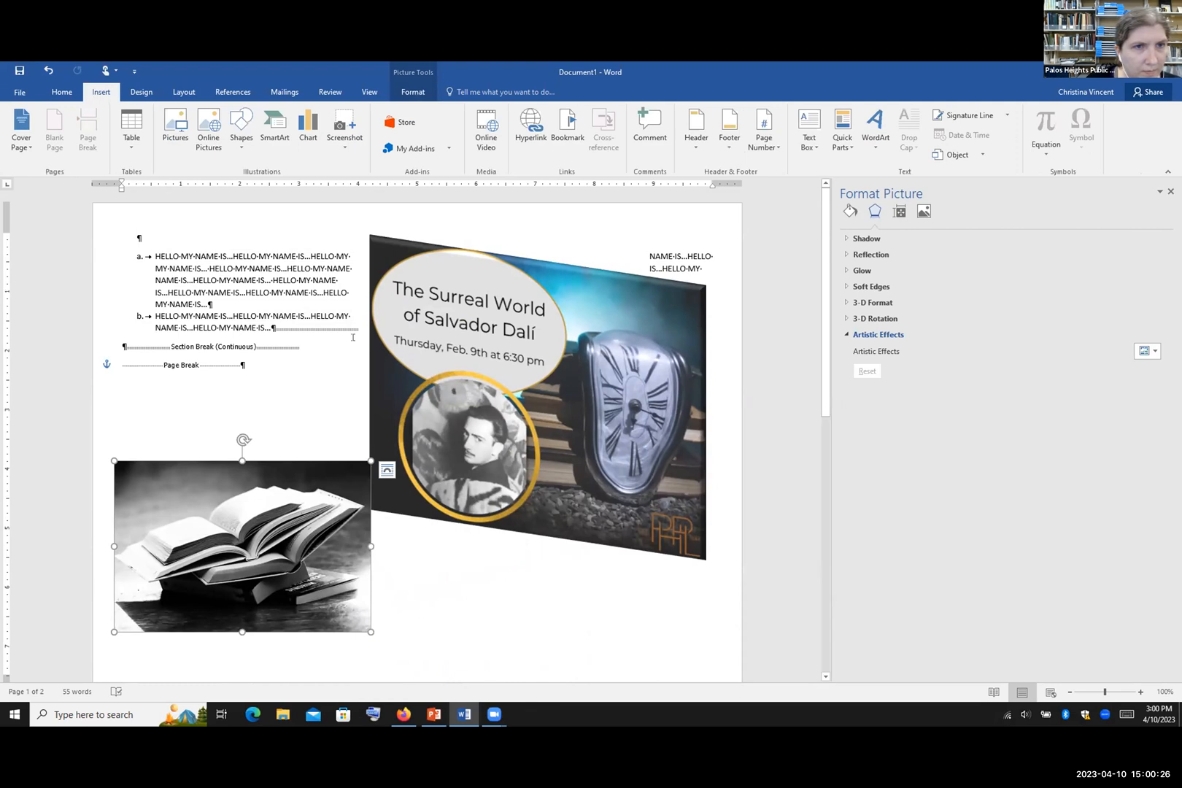
{"action": "left_click", "coordinate": [233, 146]}
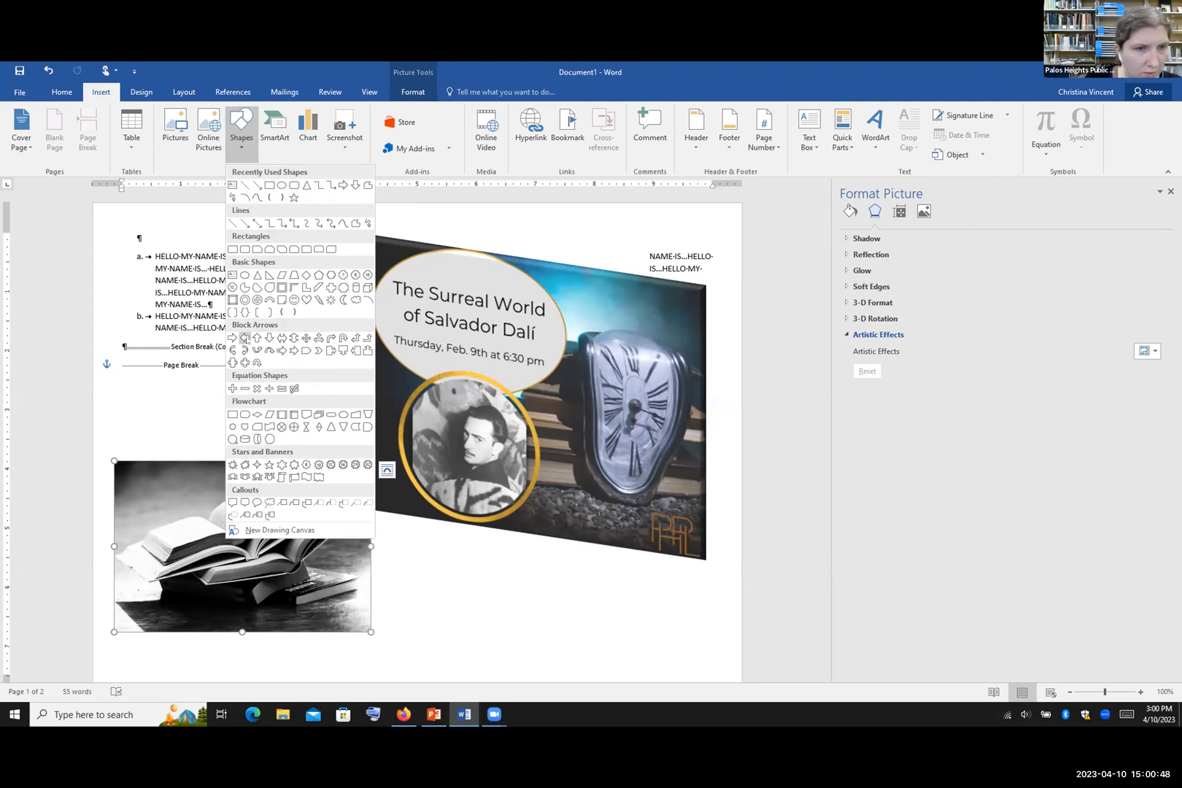
{"action": "left_click", "coordinate": [244, 338]}
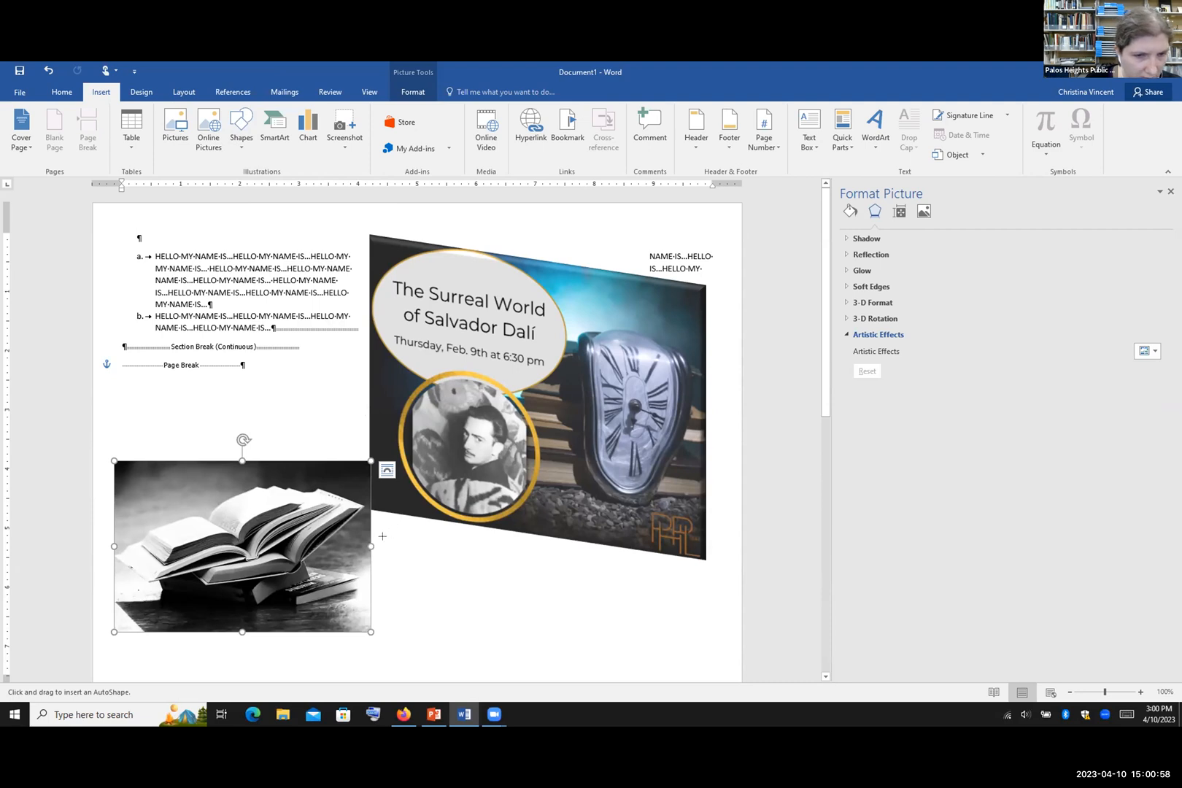
{"action": "mouse_move", "coordinate": [384, 541]}
{"action": "left_mouse_down"}
{"action": "mouse_move", "coordinate": [512, 610]}
{"action": "mouse_move", "coordinate": [608, 632]}
{"action": "left_mouse_up"}
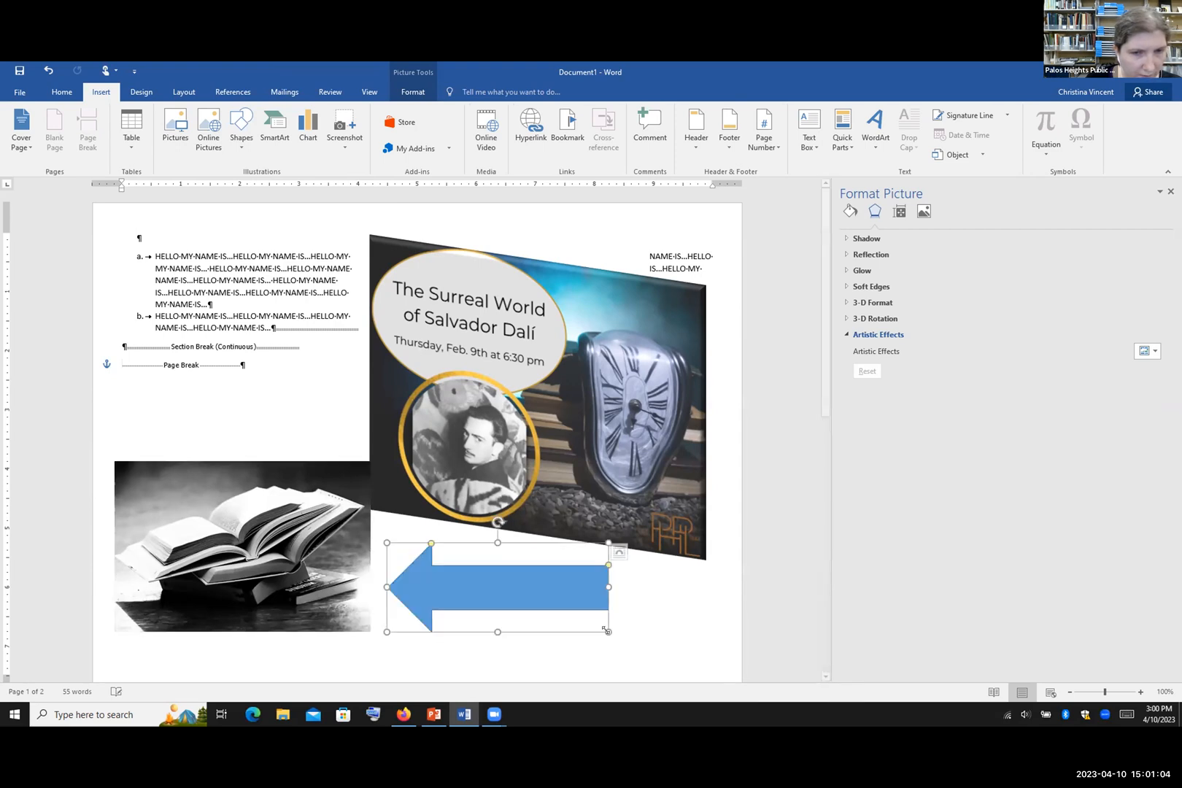